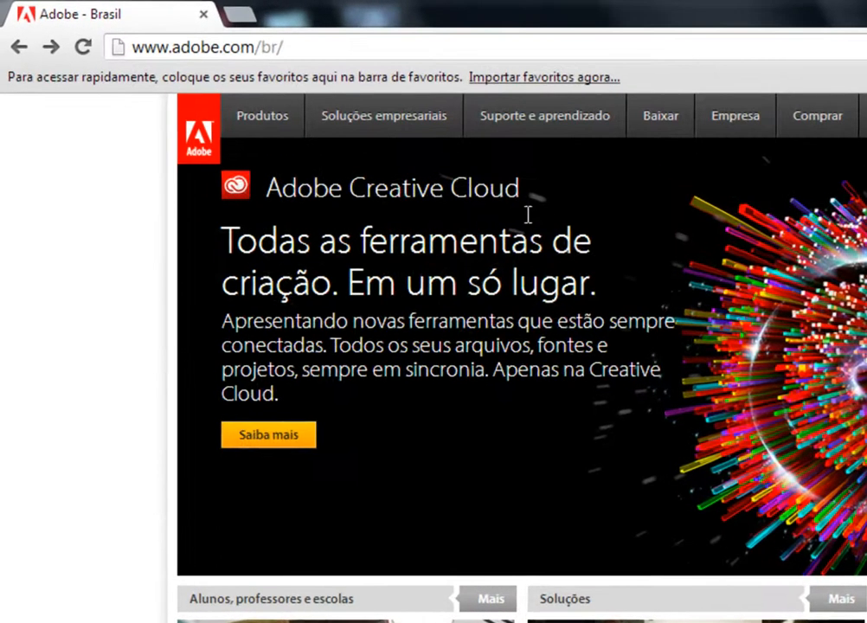
Open the Adobe Creative Cloud product page and go to its logon page
click(172, 81)
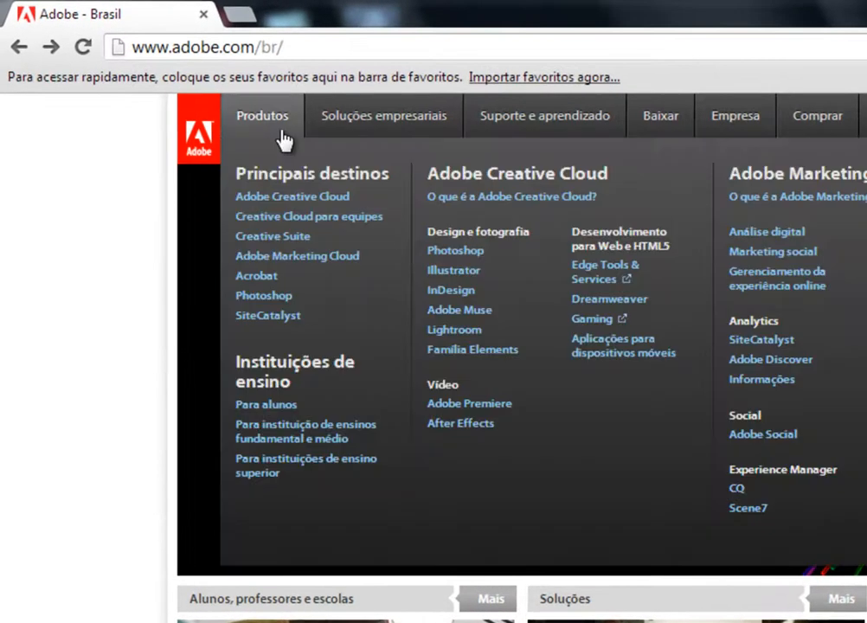
click(290, 197)
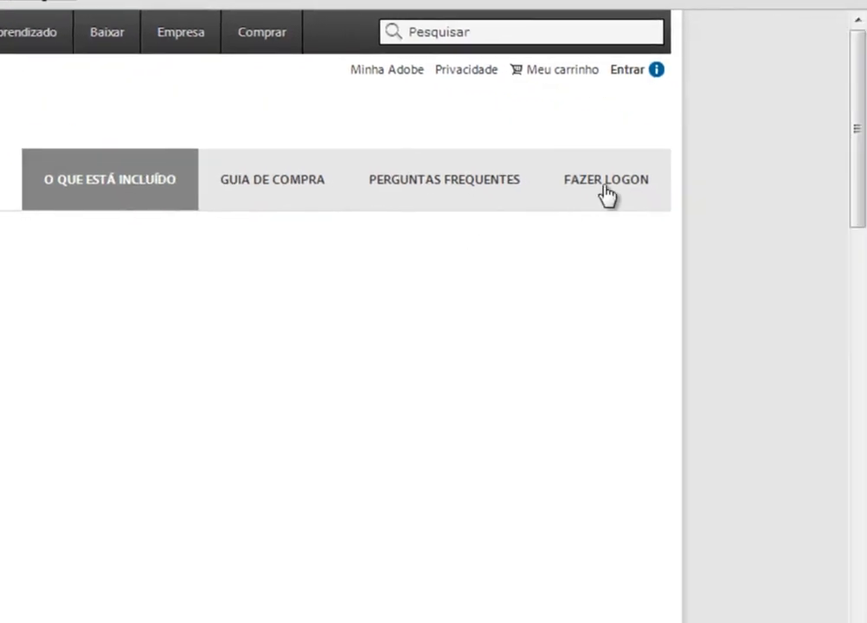
click(607, 195)
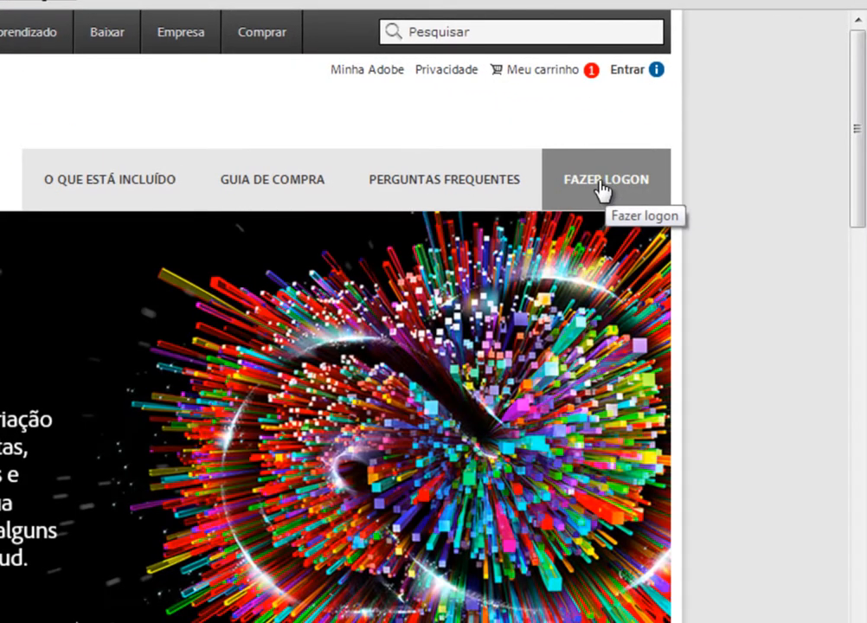
click(604, 185)
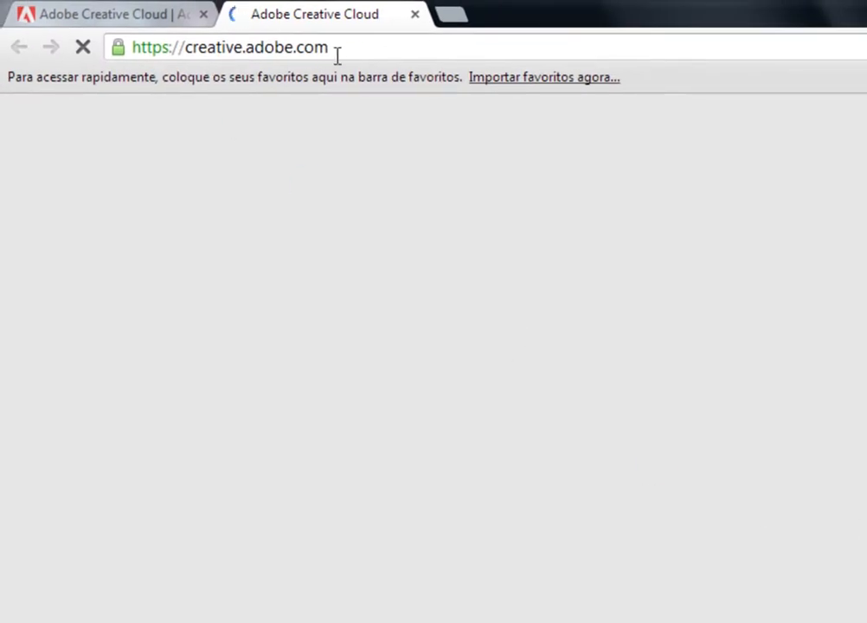
Sign in to creative.adobe.com with the Adobe ID
click(146, 18)
drag(351, 50, 121, 48)
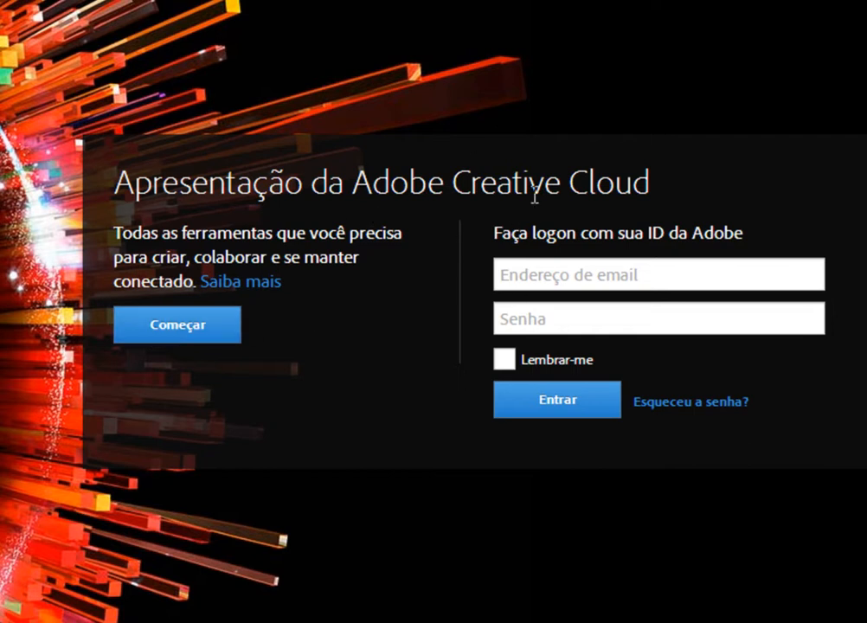
click(531, 272)
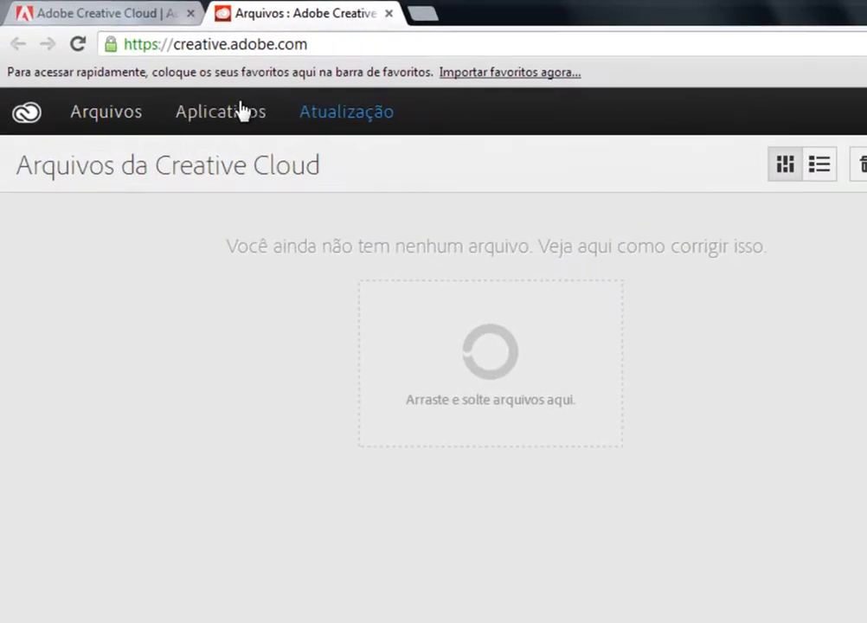
Download Edge Animate from the Creative Cloud applications list and allow the external application to launch
click(221, 128)
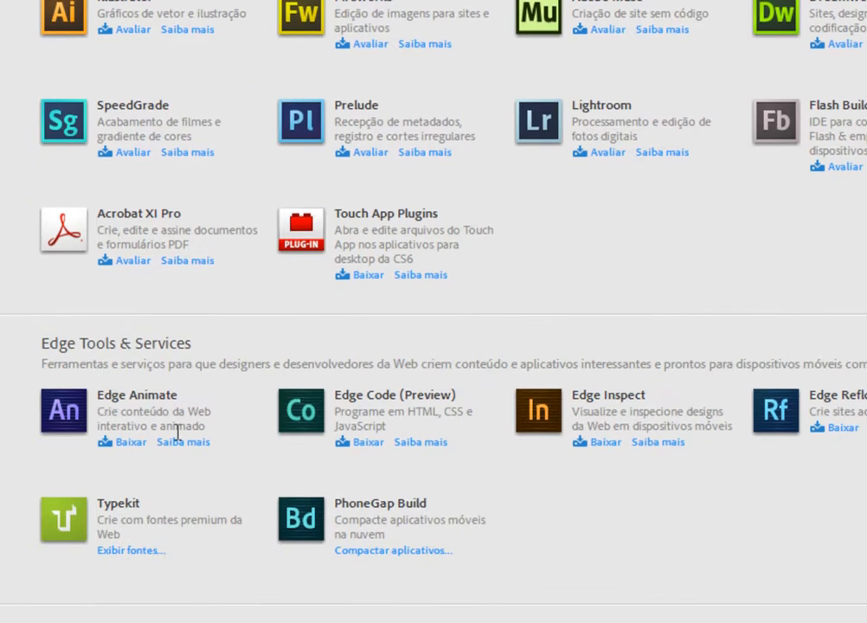
click(130, 444)
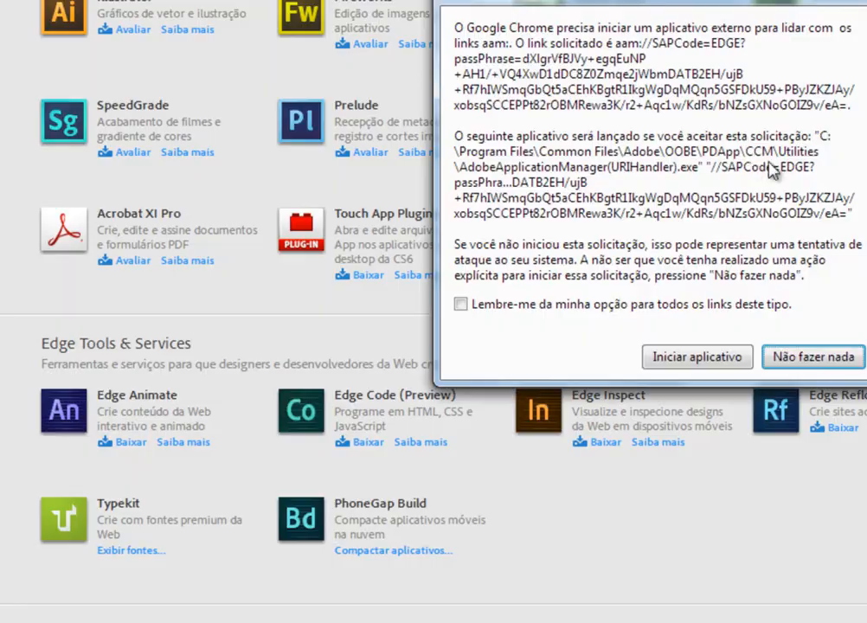
click(457, 448)
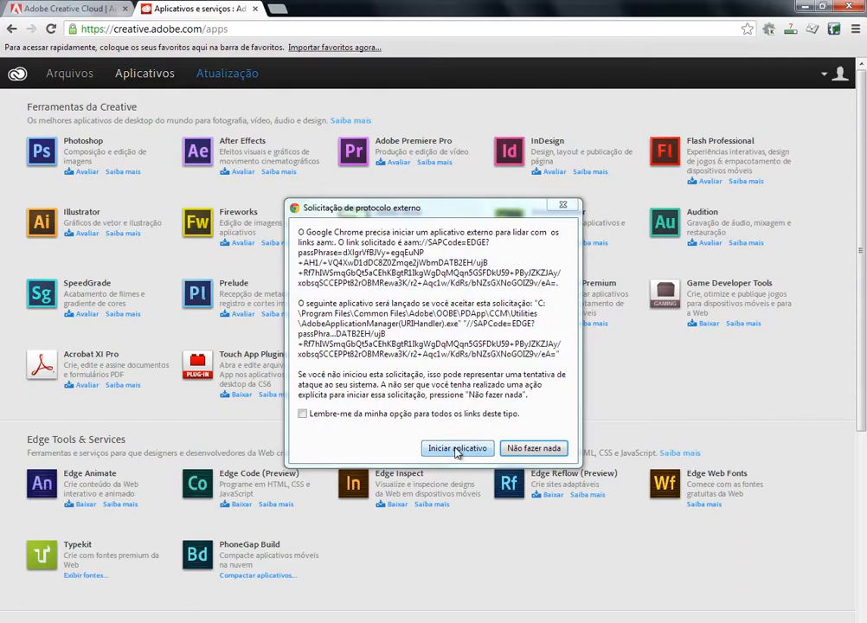
click(460, 448)
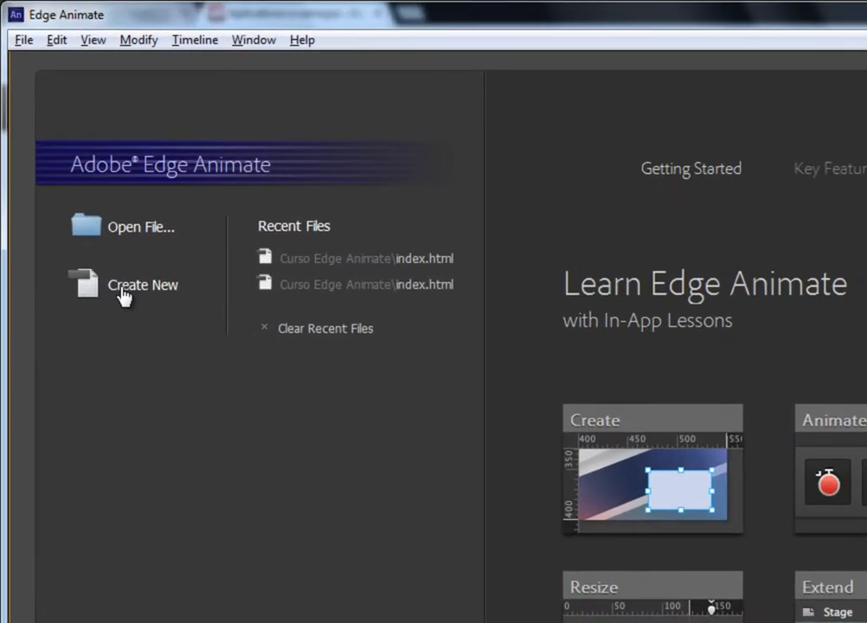
Create a new Edge Animate composition and resize its stage to about 481 × 337 px
click(123, 294)
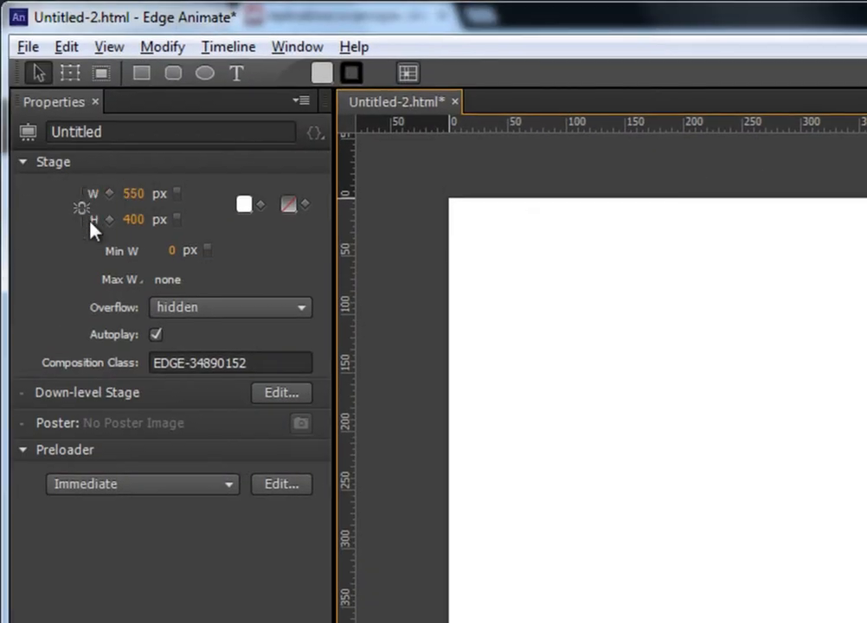
click(132, 193)
drag(133, 193, 137, 215)
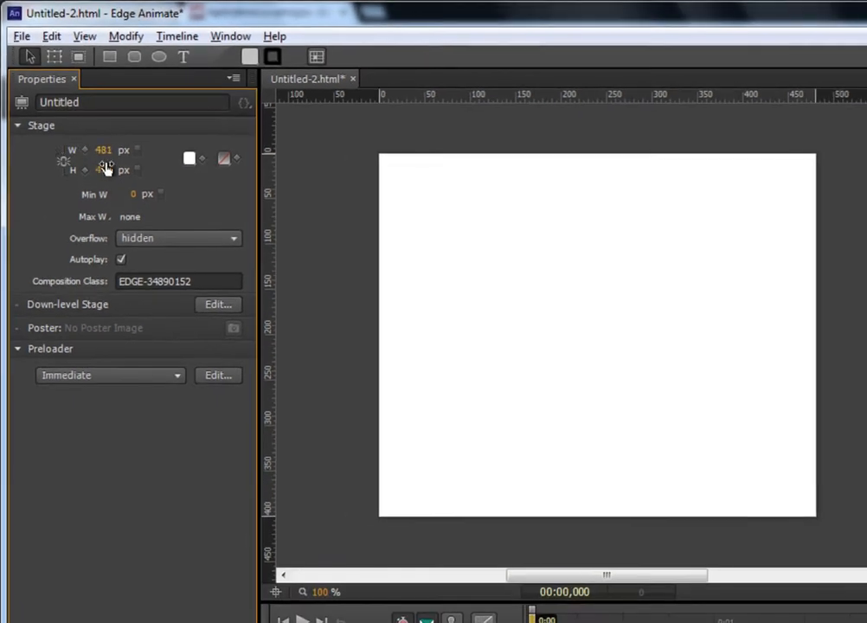
mouse_move(106, 167)
mouse_down()
mouse_move(115, 169)
mouse_move(58, 167)
mouse_move(103, 172)
mouse_up()
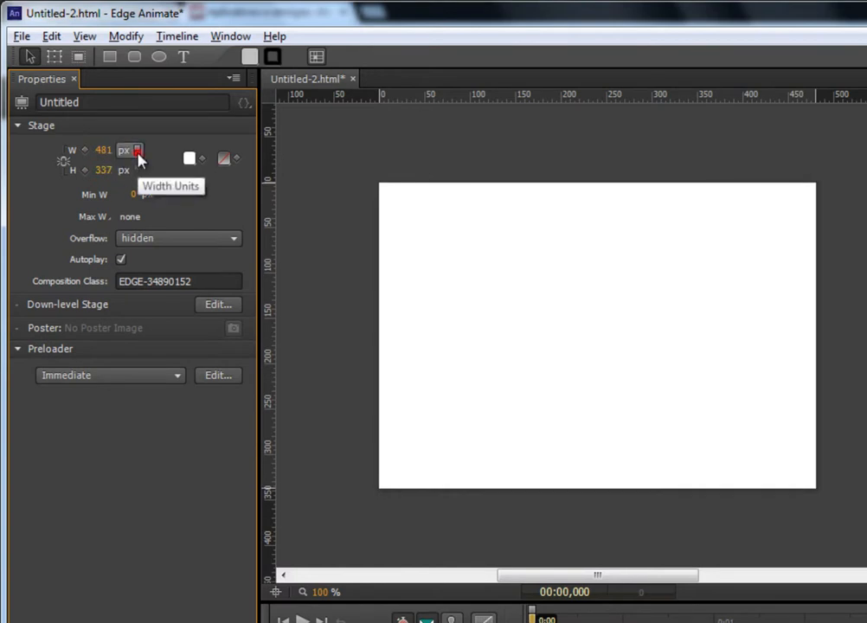
Switch the stage width and height units to percent and stretch the stage preview to about 520 × 360 px
click(137, 154)
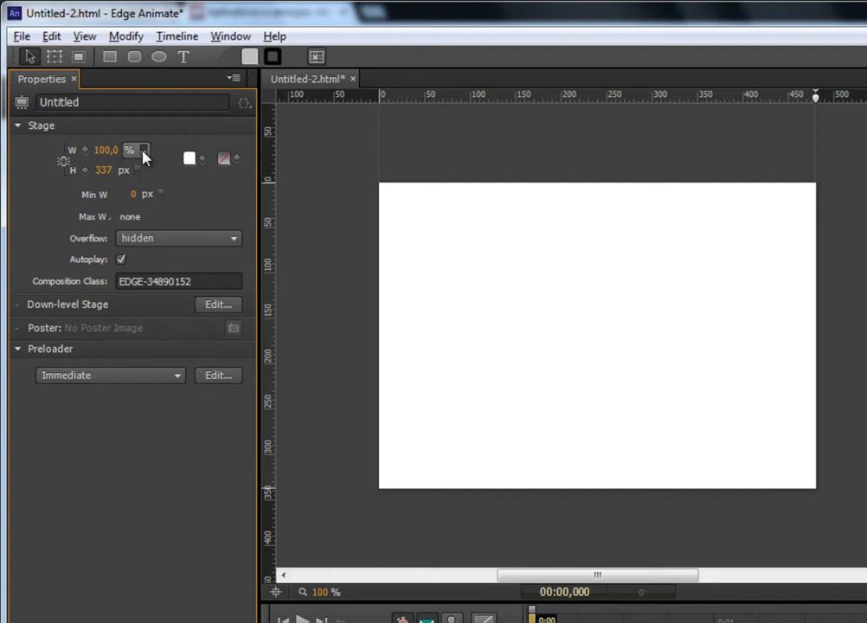
click(137, 170)
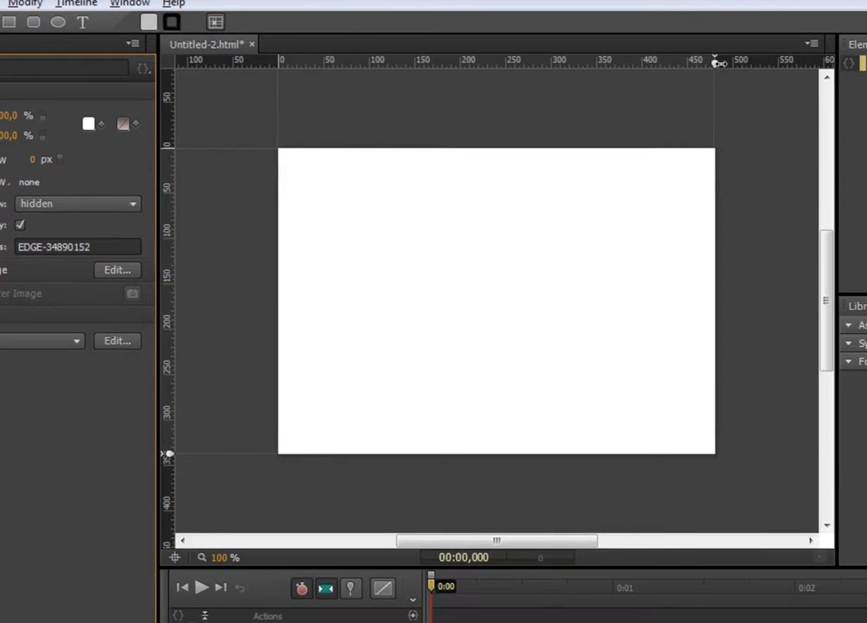
mouse_move(815, 94)
mouse_down()
mouse_move(866, 118)
mouse_move(866, 98)
mouse_up()
mouse_move(775, 65)
mouse_down()
mouse_move(715, 64)
mouse_move(795, 63)
mouse_move(715, 63)
mouse_up()
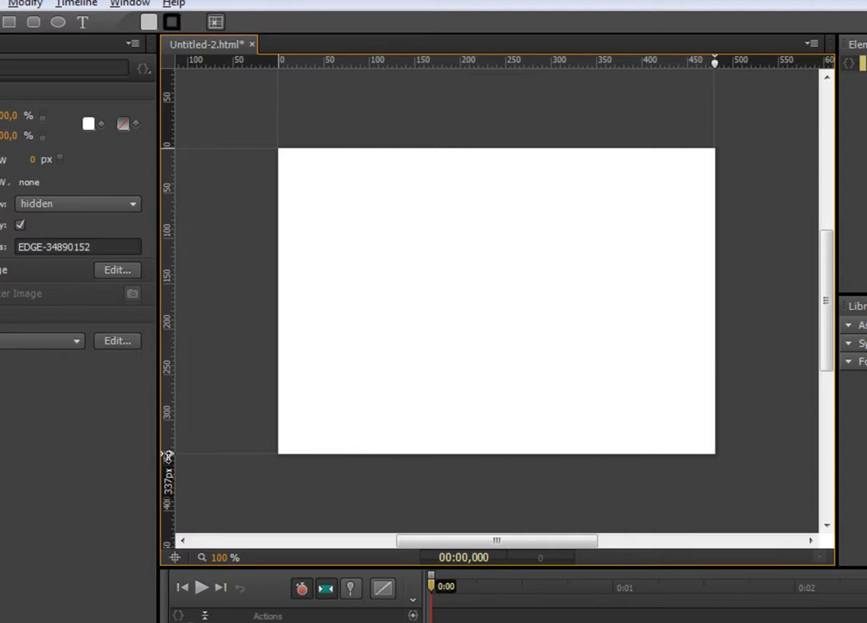
mouse_move(169, 456)
mouse_down()
mouse_move(169, 416)
mouse_move(168, 476)
mouse_up()
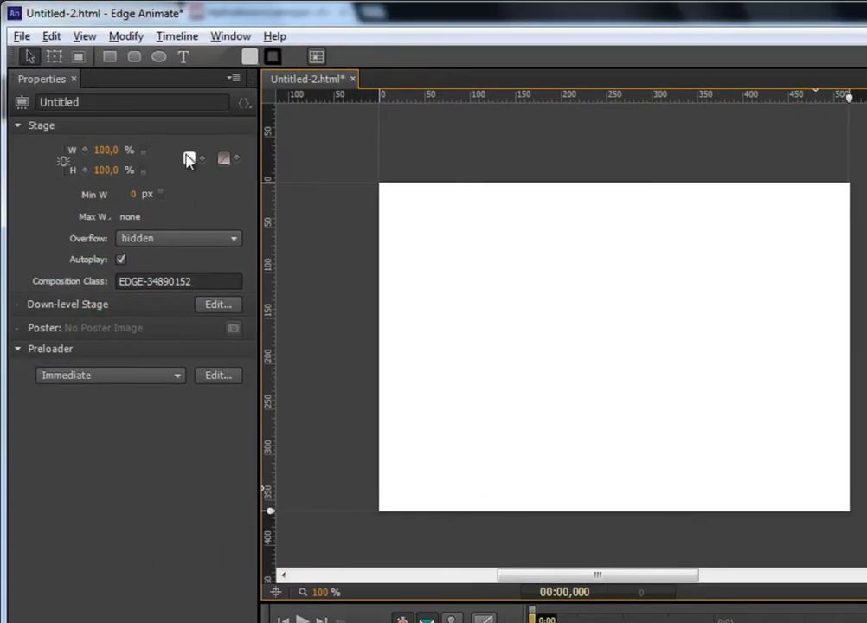
Change the stage background to a light lavender, trying the RGBa, Hex and HSLa colour notations along the way
click(190, 160)
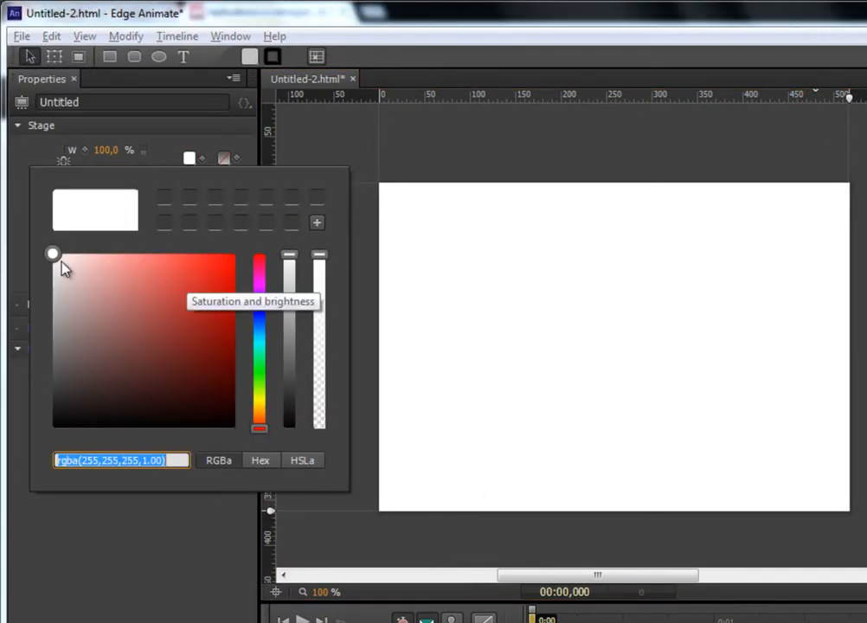
drag(52, 253, 157, 340)
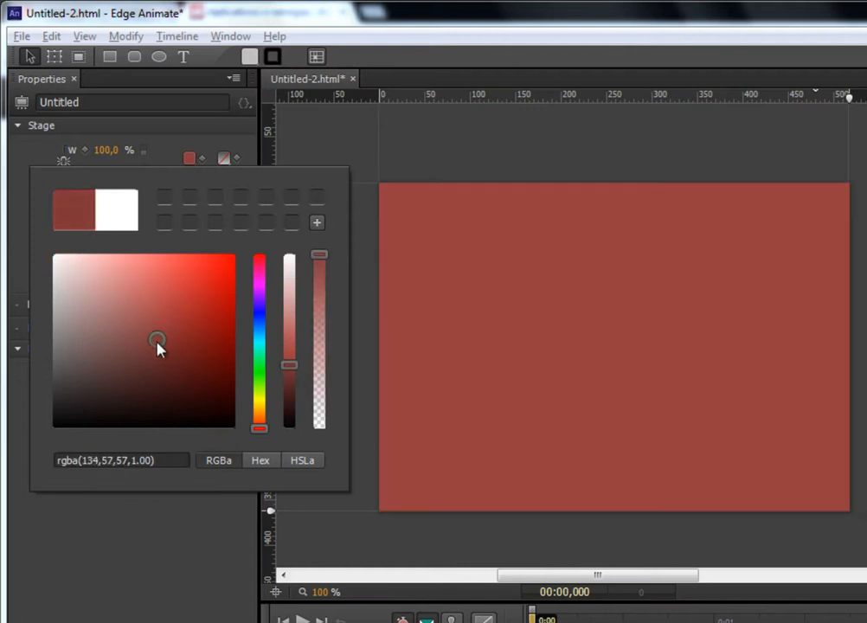
drag(289, 365, 289, 339)
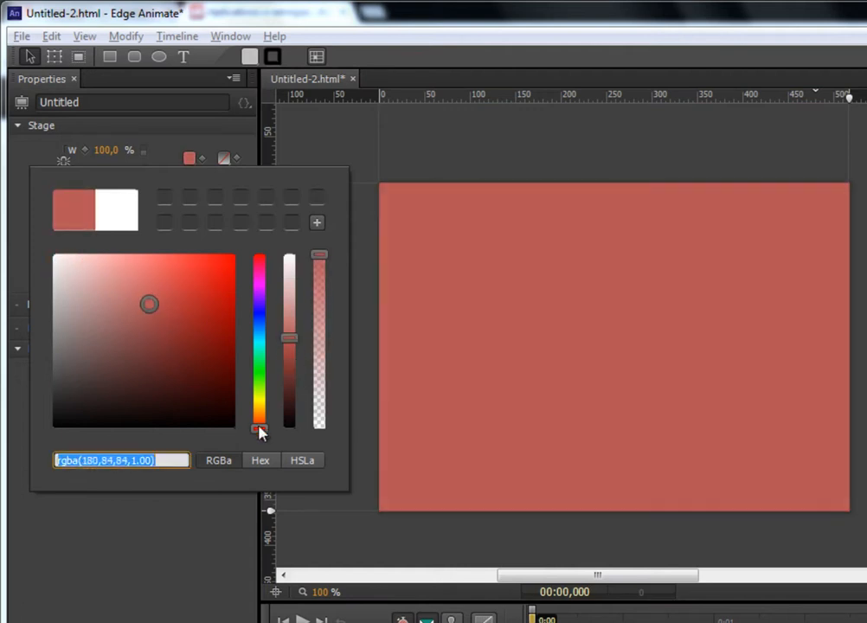
drag(260, 433, 264, 338)
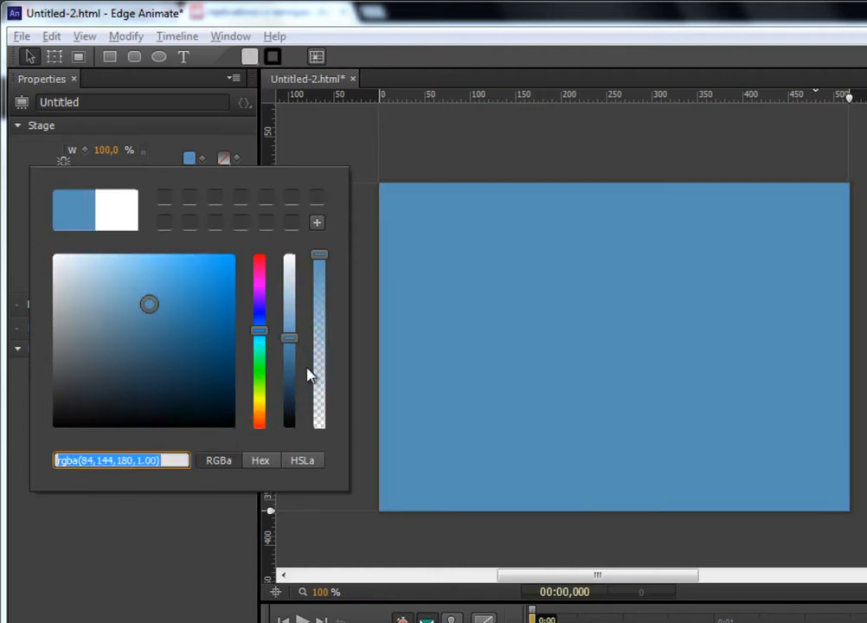
click(216, 461)
click(260, 462)
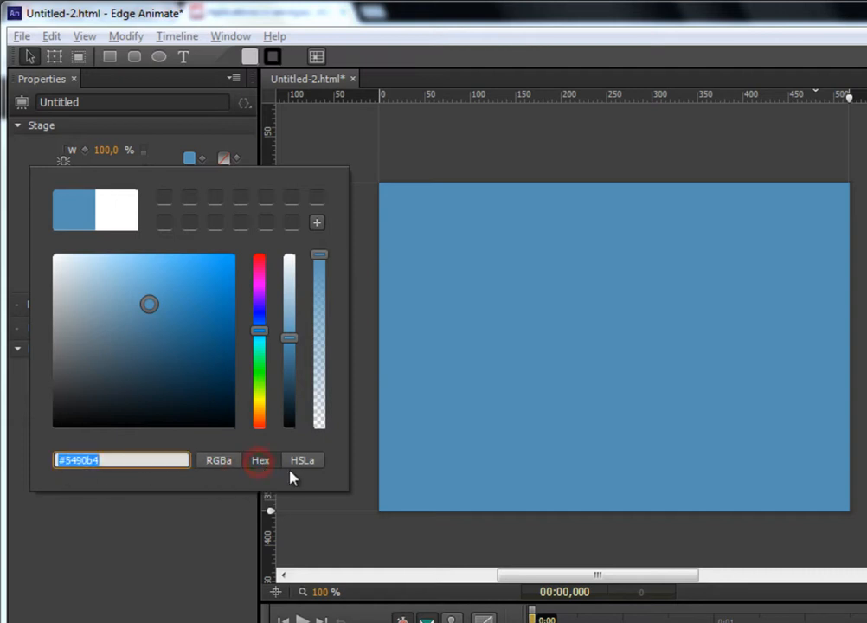
click(304, 462)
click(218, 462)
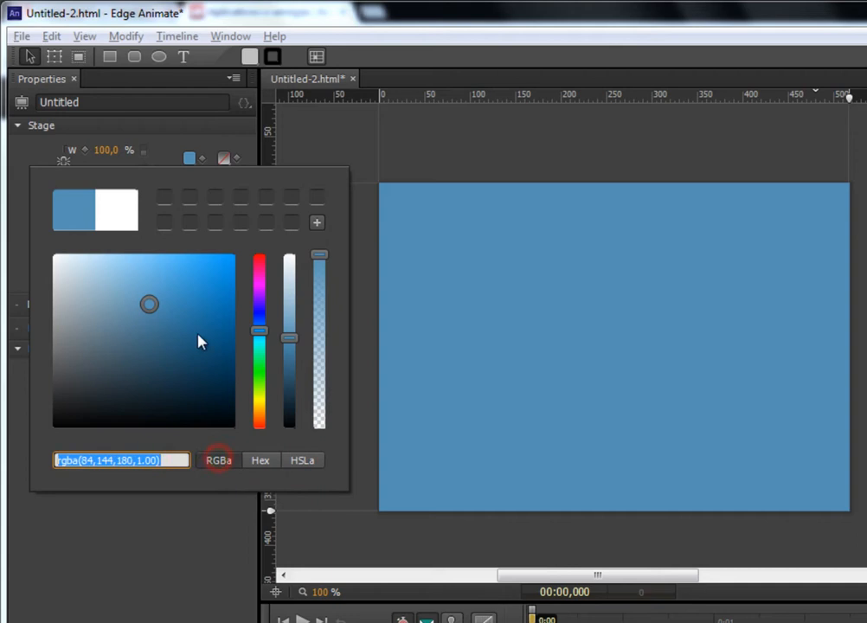
drag(260, 333, 296, 282)
click(169, 525)
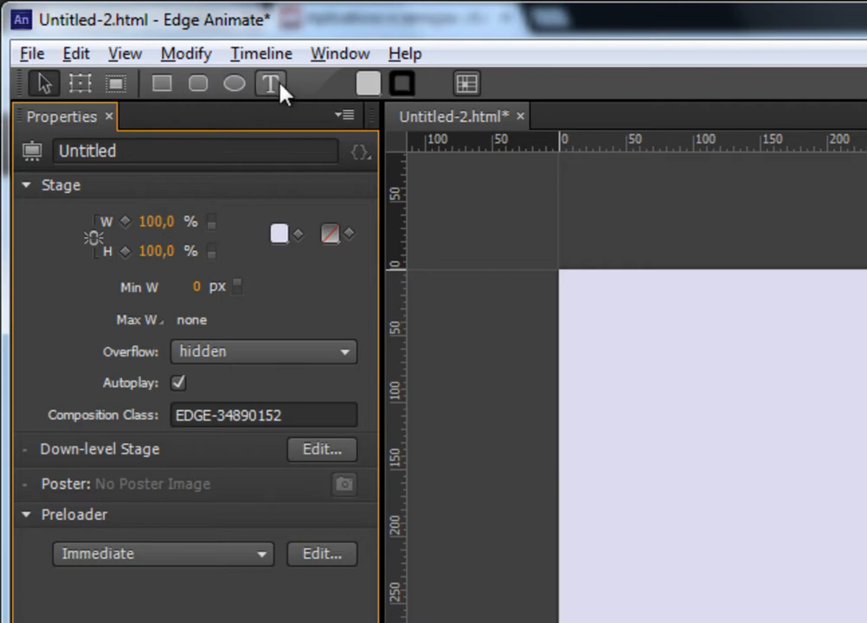
Draw a rectangle about 211 × 47 px near the stage's upper-left corner and return to the Selection tool
click(162, 83)
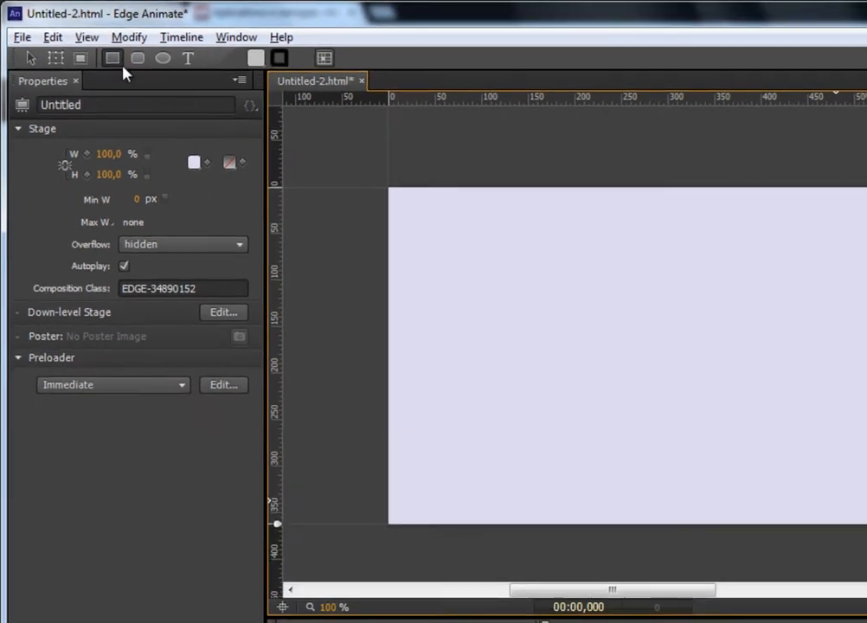
mouse_move(440, 250)
mouse_down()
mouse_move(482, 267)
mouse_move(575, 273)
mouse_move(637, 293)
mouse_up()
key(v)
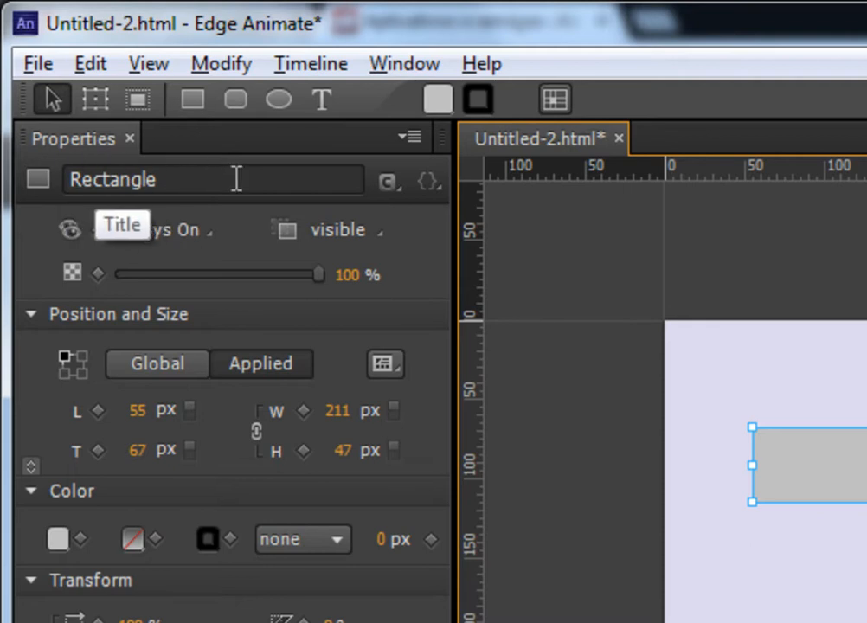
Rename the rectangle element as botao
drag(223, 173, 4, 186)
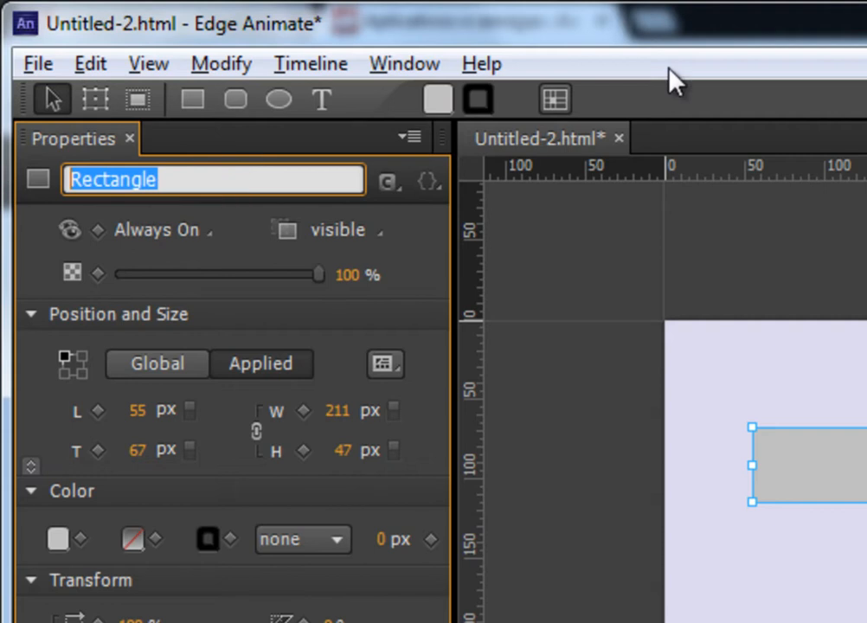
click(181, 178)
drag(212, 177, 4, 166)
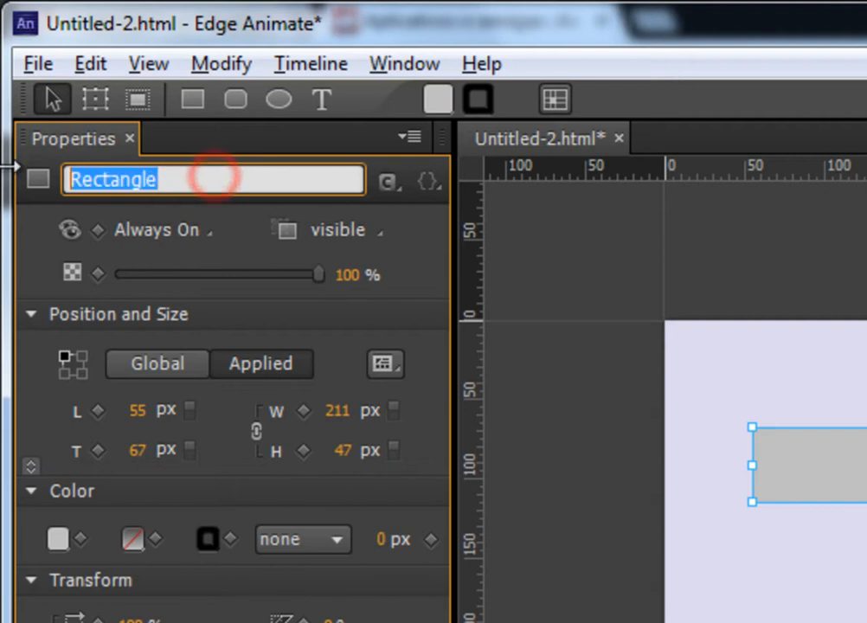
key(BackSpace)
text(boa)
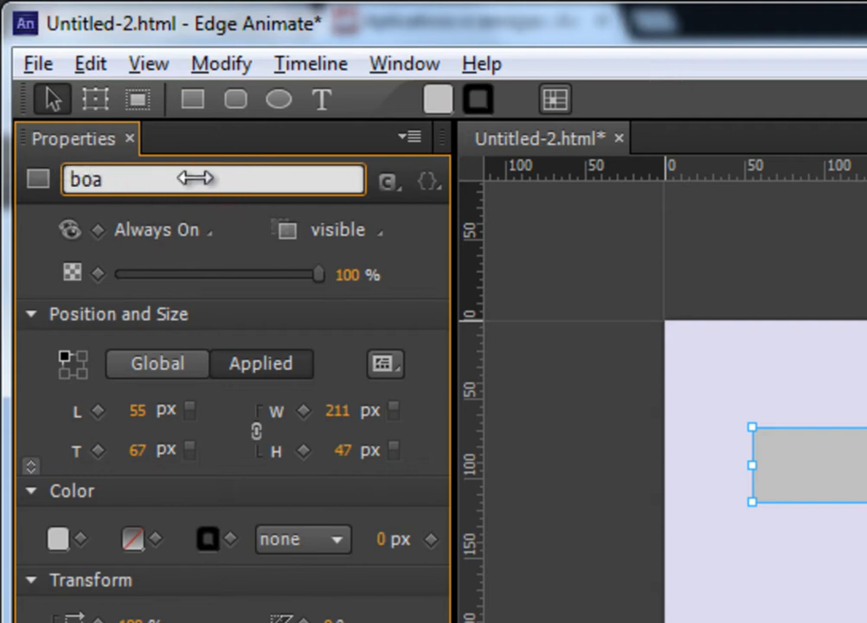
key(BackSpace)
text(tao)
key(Return)
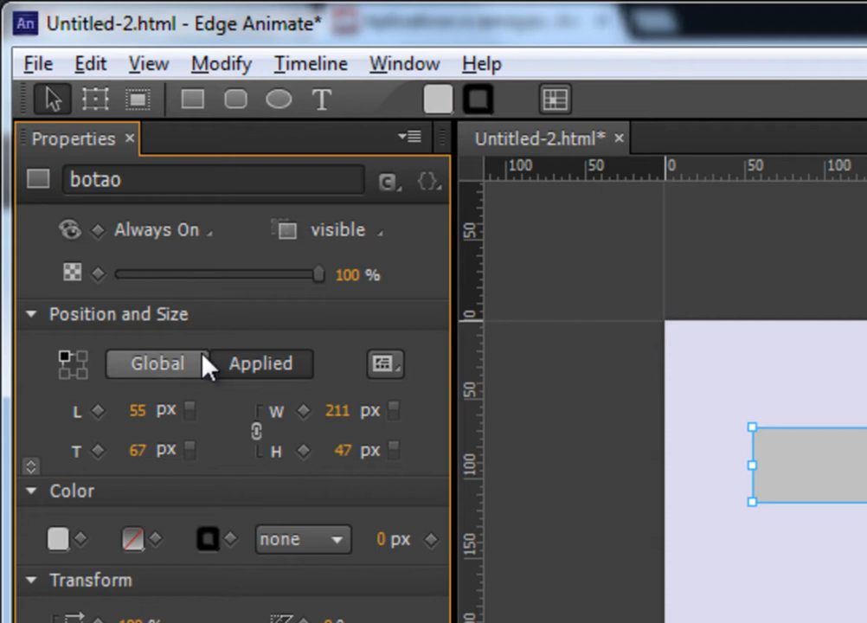
Compare Global and Applied positioning for the botao rectangle, keep Global, and switch its X position unit to percent
click(159, 361)
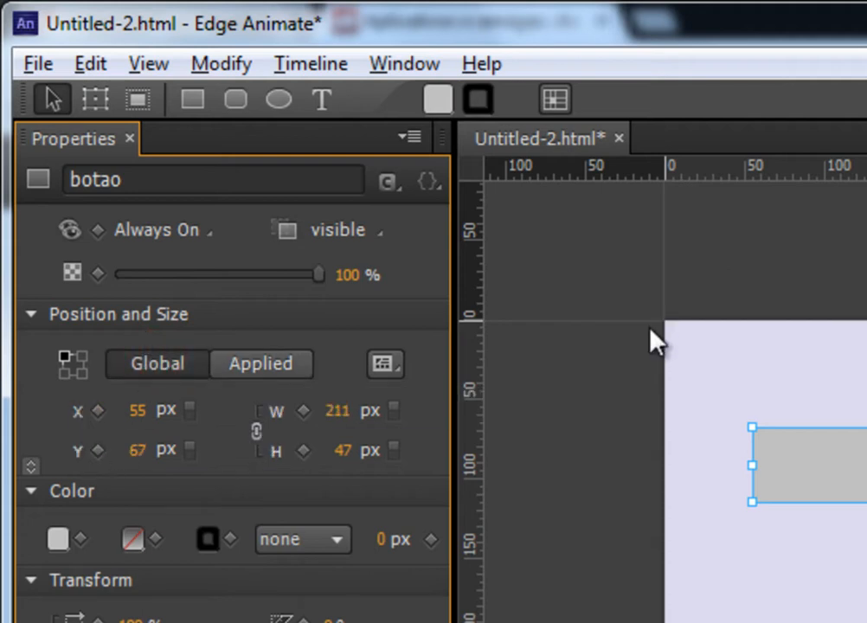
click(253, 368)
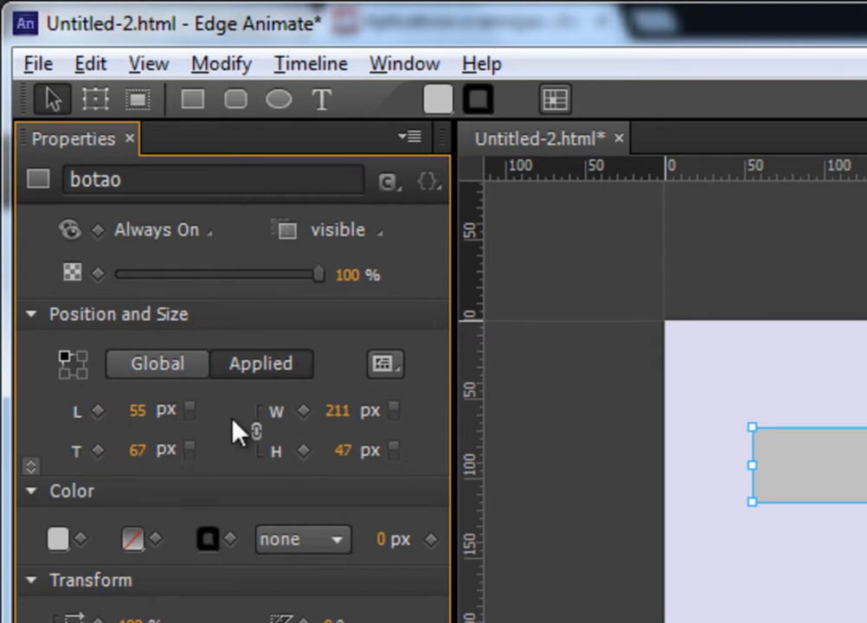
click(156, 363)
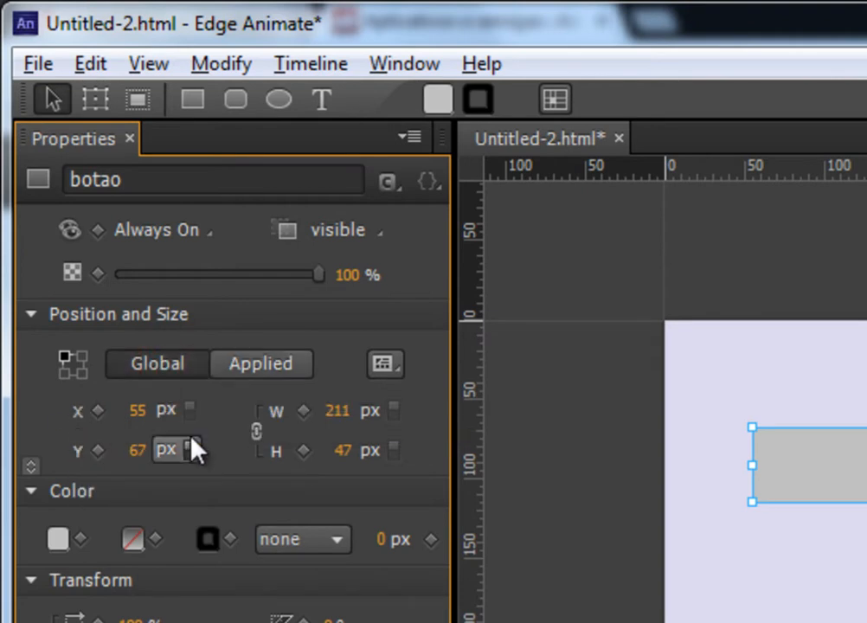
click(162, 406)
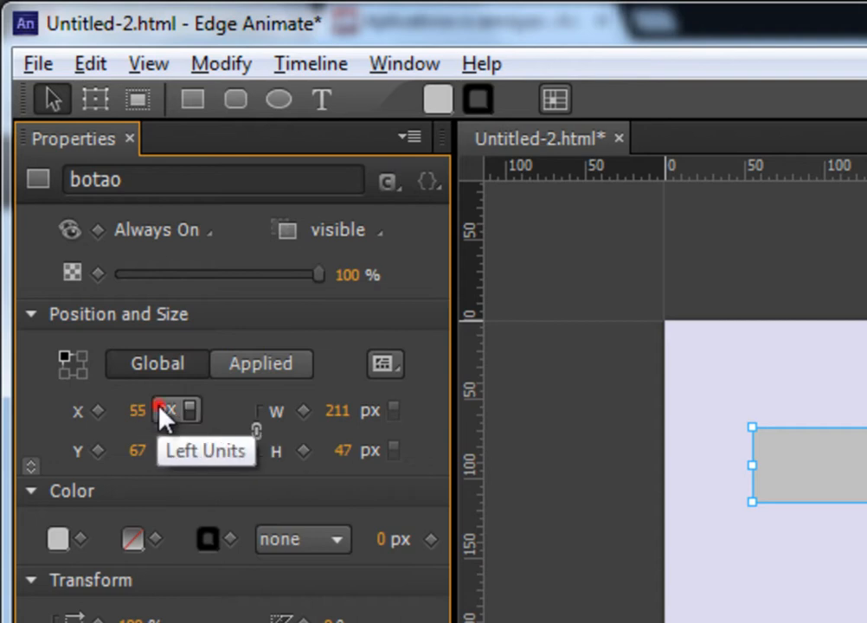
click(167, 410)
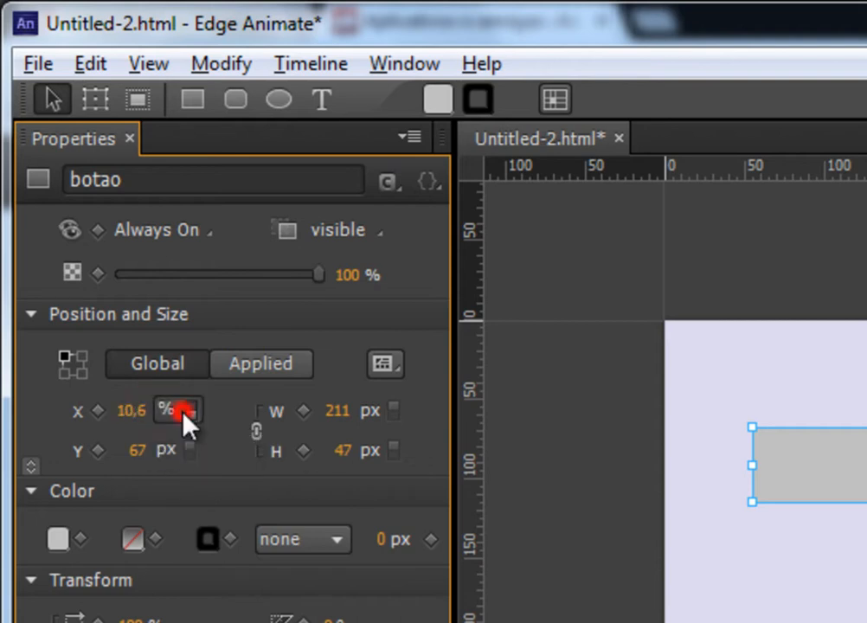
Switch the botao rectangle's X position back to pixels, then set X to 100 px and Y to 90 px
click(134, 411)
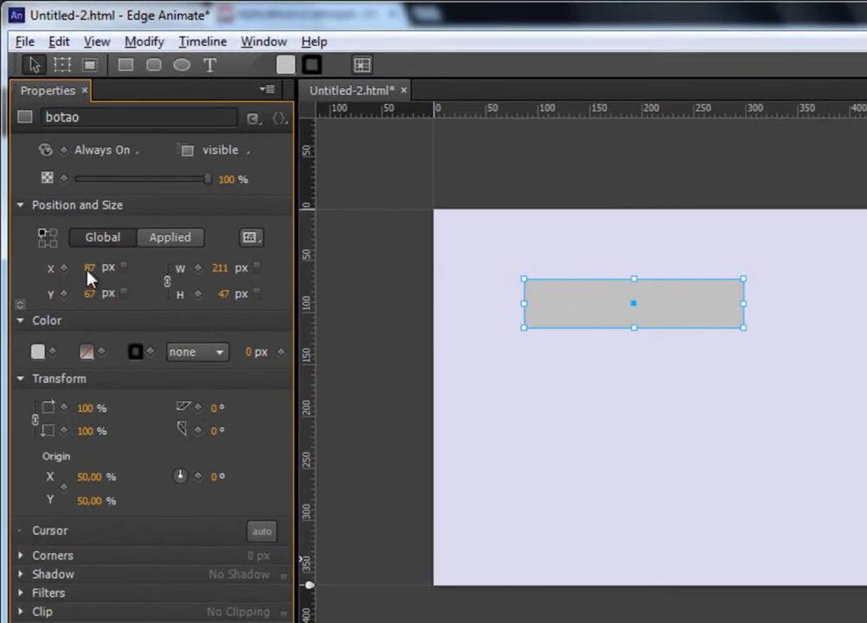
drag(89, 269, 7, 251)
click(89, 269)
click(92, 269)
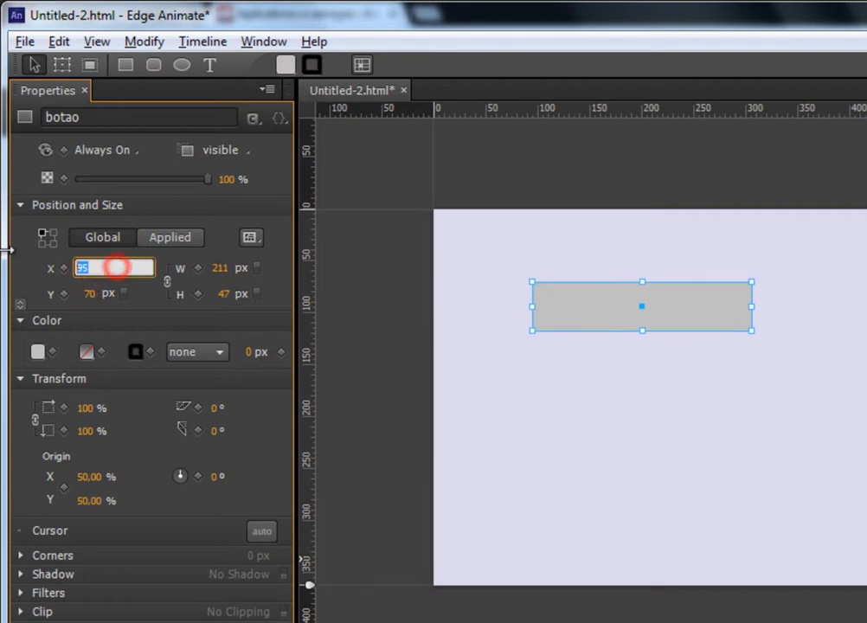
text(100)
key(Return)
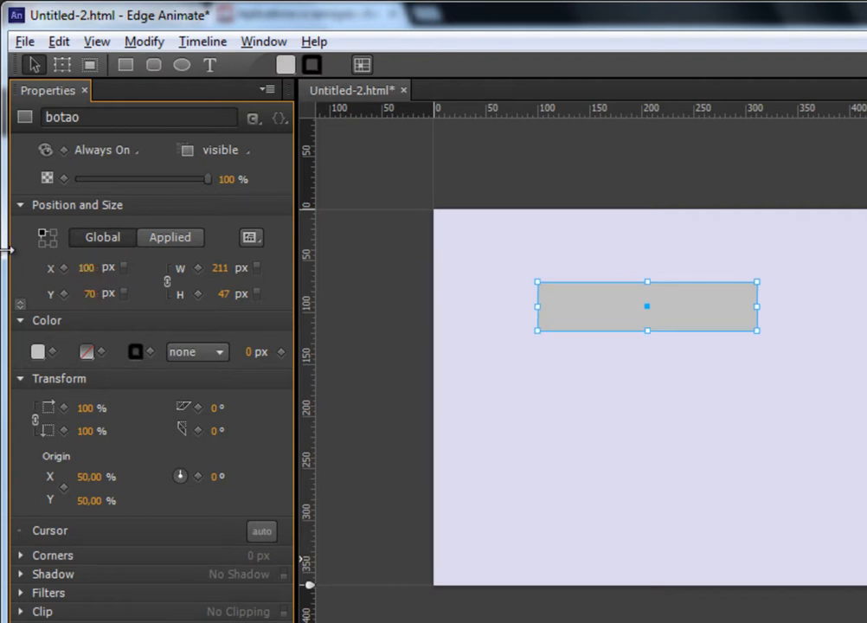
click(91, 294)
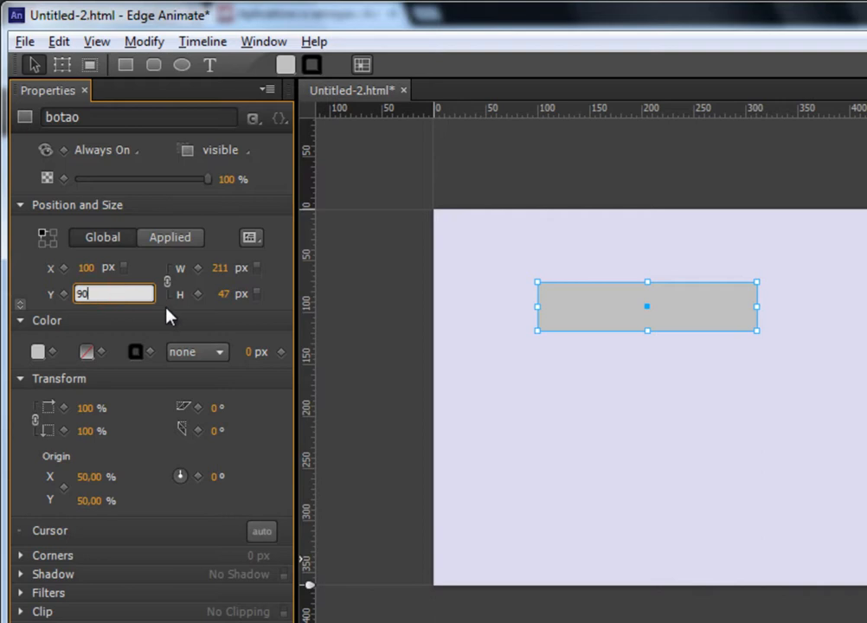
text(90)
key(Return)
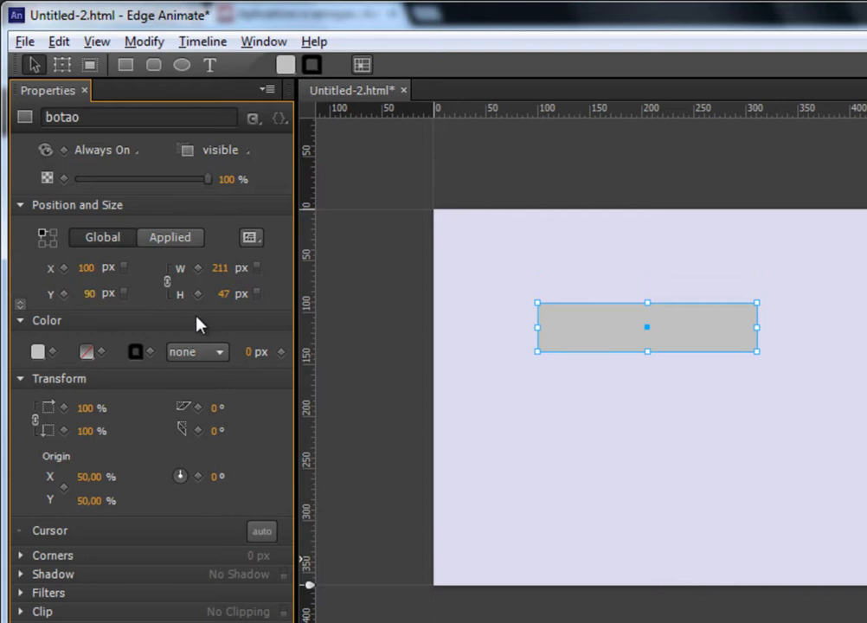
Switch the rectangle's X and Y position units to percent and move it to about X 10.4 %, Y 12.2 %
click(122, 270)
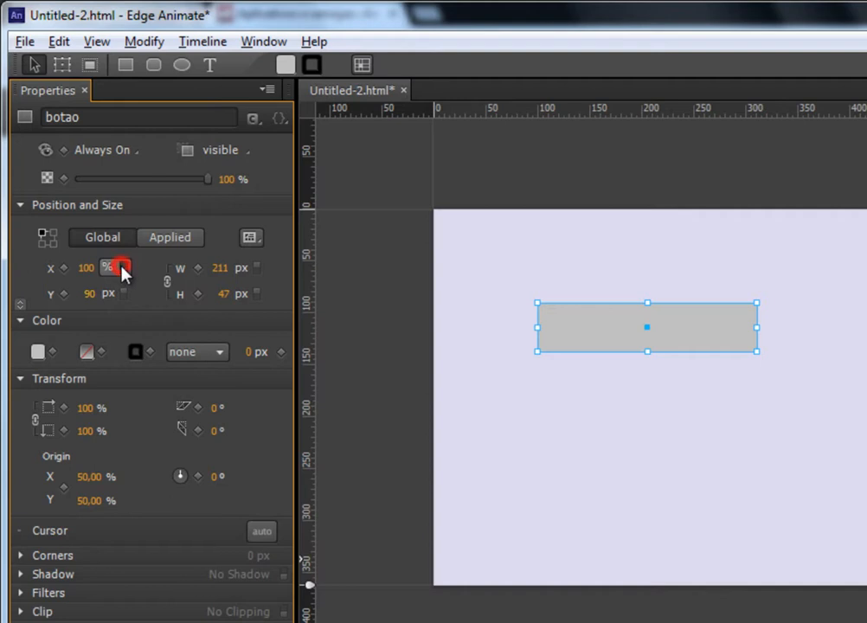
click(122, 295)
drag(565, 335, 513, 272)
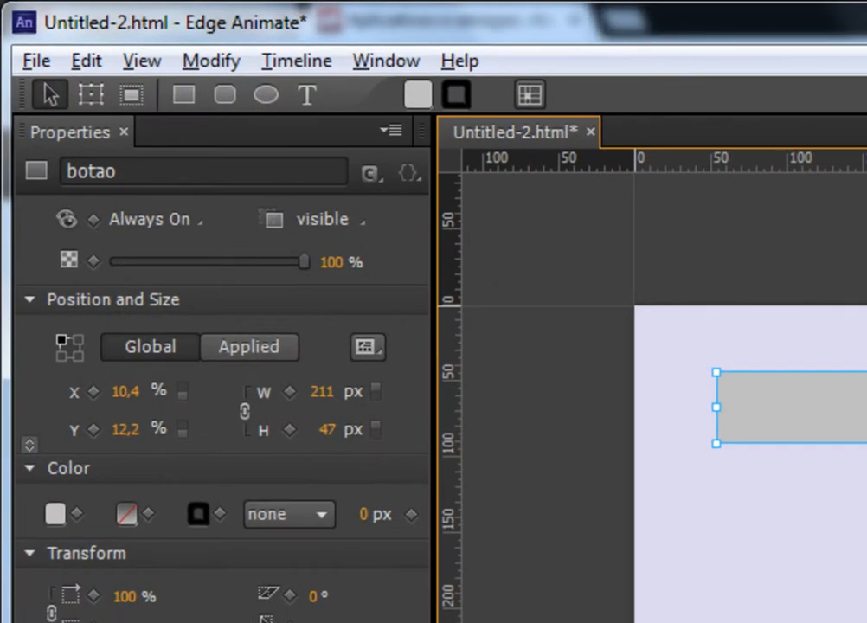
Save the composition as index.html in the Curso Edge Animate folder
click(39, 62)
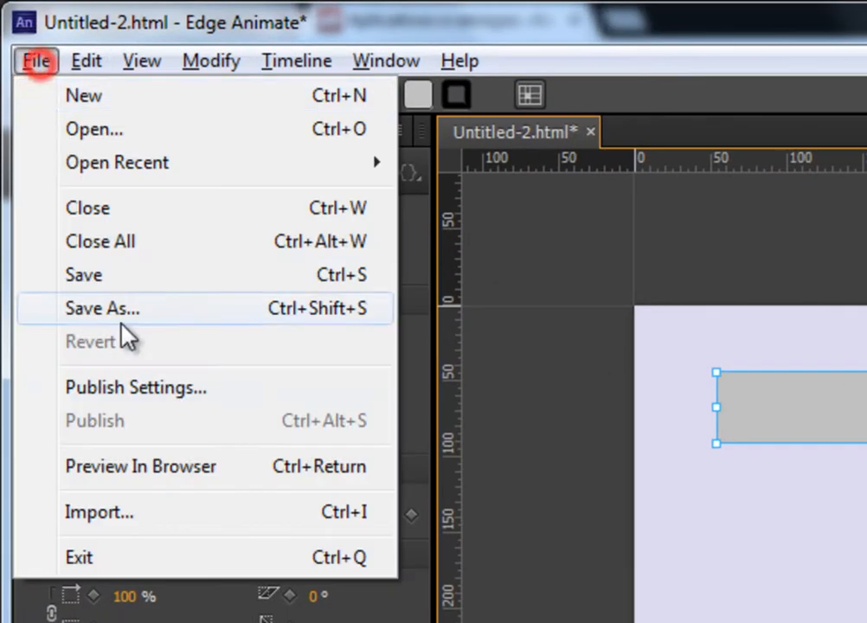
click(118, 276)
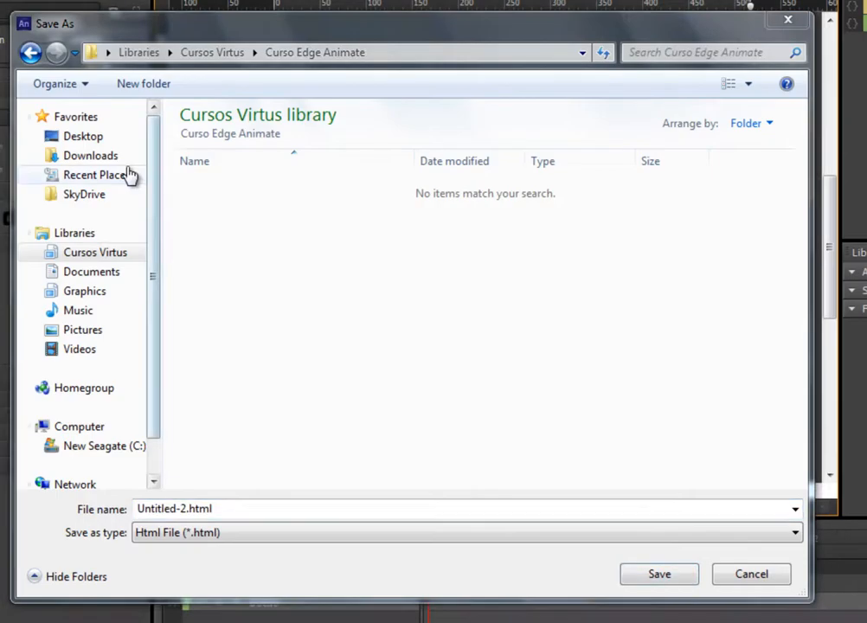
click(234, 511)
drag(278, 510, 128, 499)
text(inde)
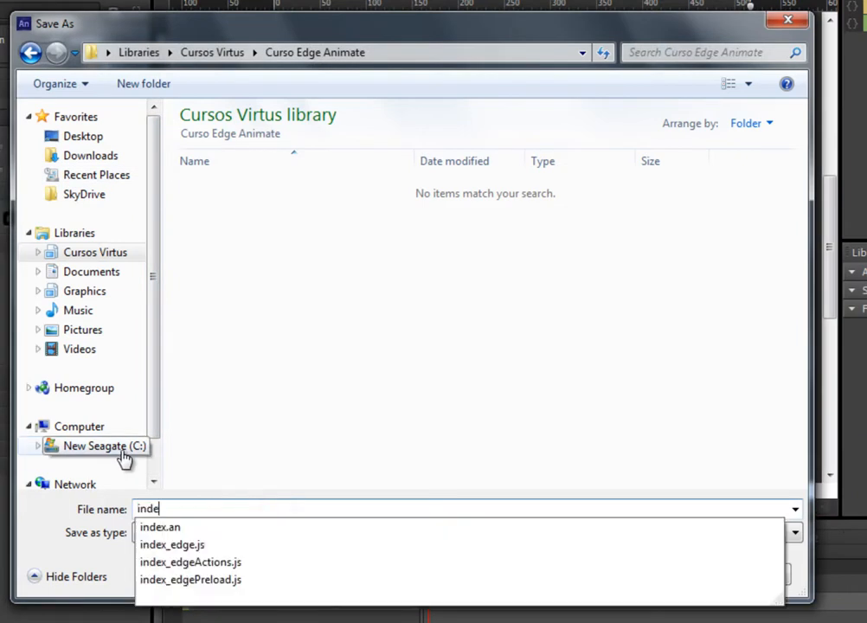
text(x.html)
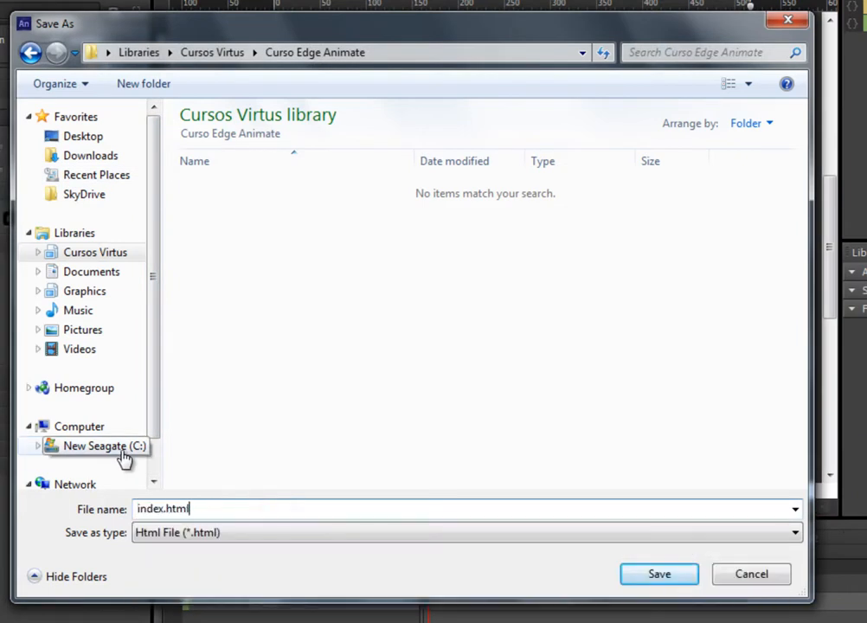
click(663, 578)
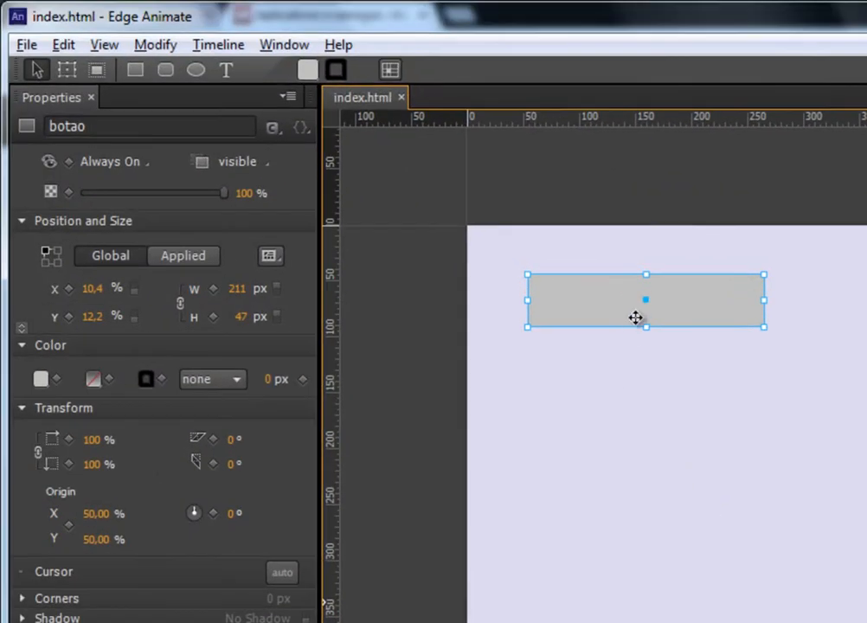
Preview index.html in the browser and enlarge the browser window to check the rectangle's behaviour
click(28, 45)
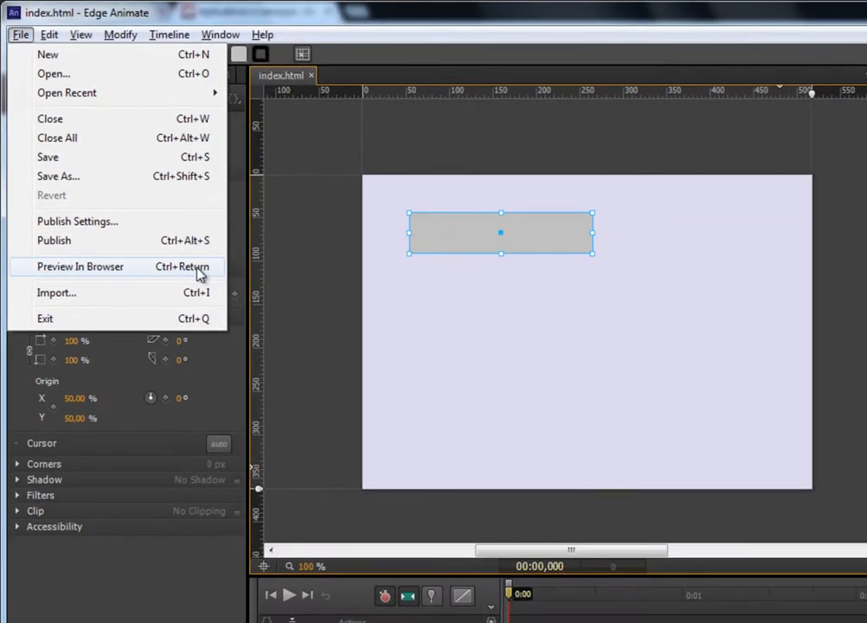
click(200, 273)
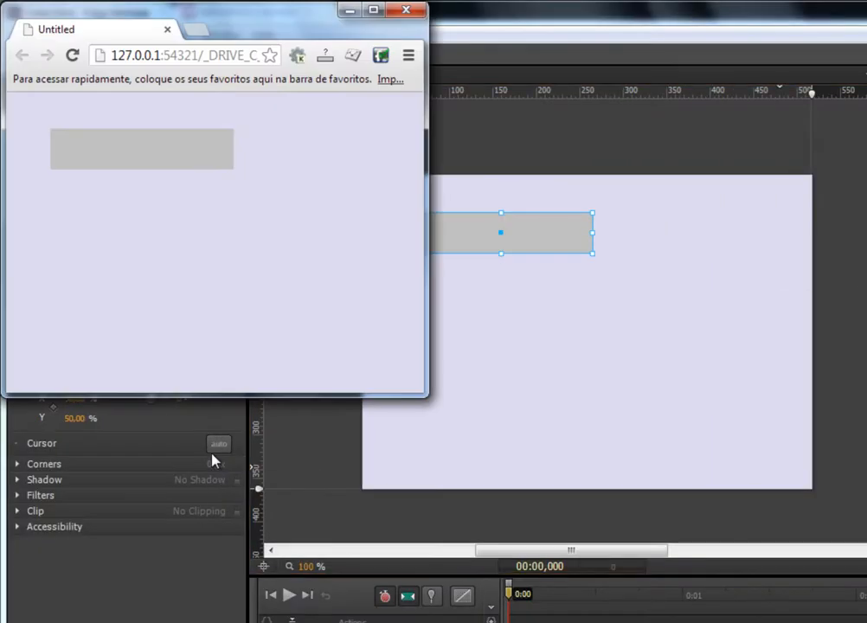
mouse_move(427, 397)
mouse_down()
mouse_move(616, 489)
mouse_move(263, 376)
mouse_move(430, 426)
mouse_move(669, 478)
mouse_move(759, 527)
mouse_up()
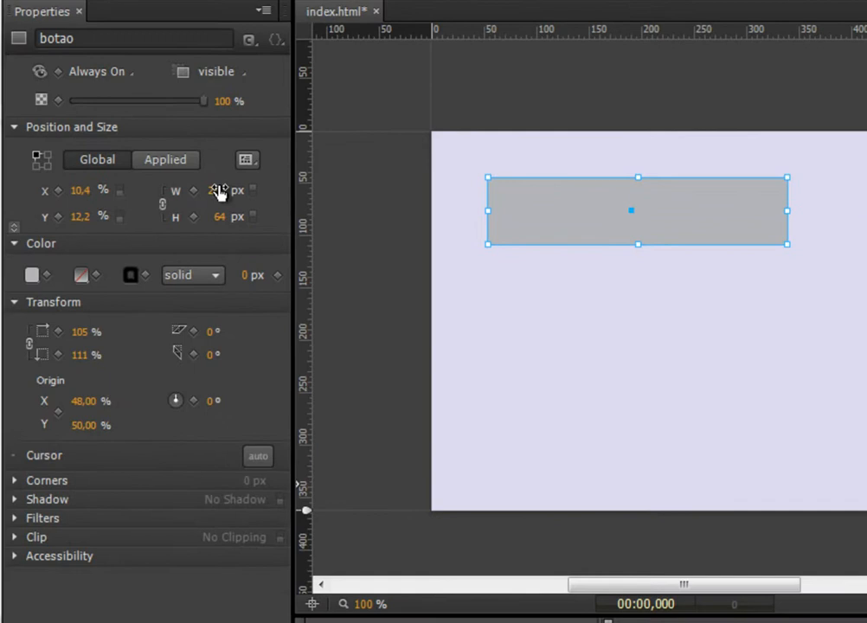
Switch the rectangle's width and height units to percent and resize it to about 78.3 % wide and 16.1 % high
drag(218, 191, 269, 201)
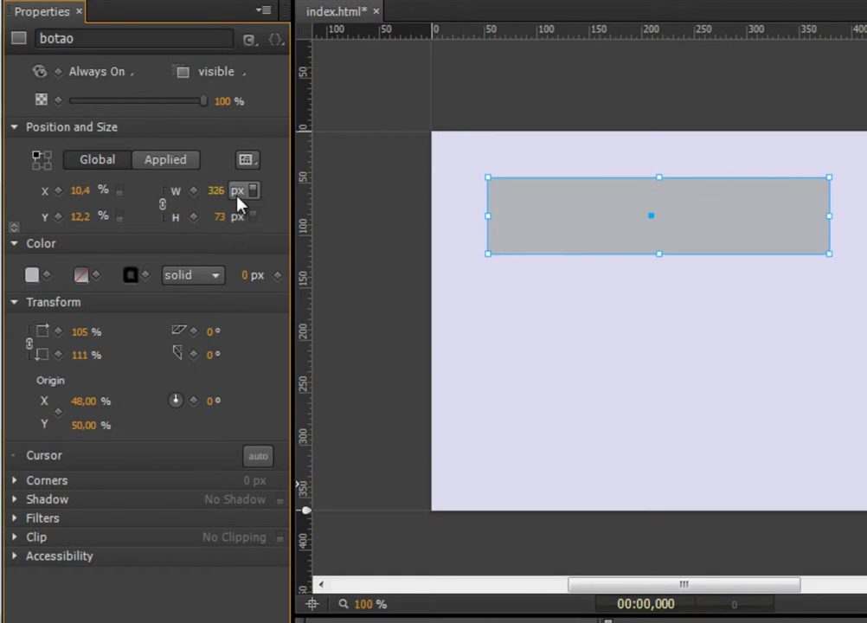
click(251, 193)
click(257, 217)
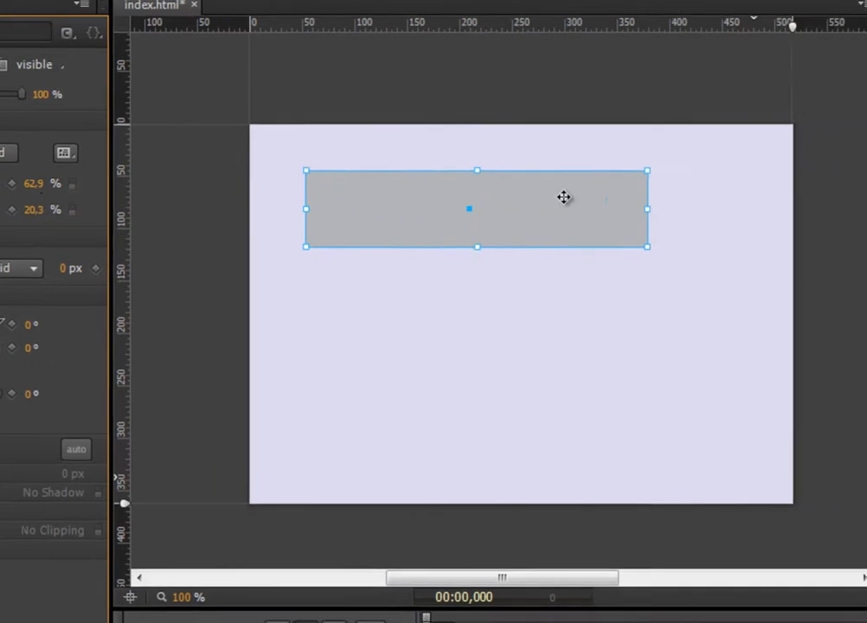
drag(583, 208, 656, 205)
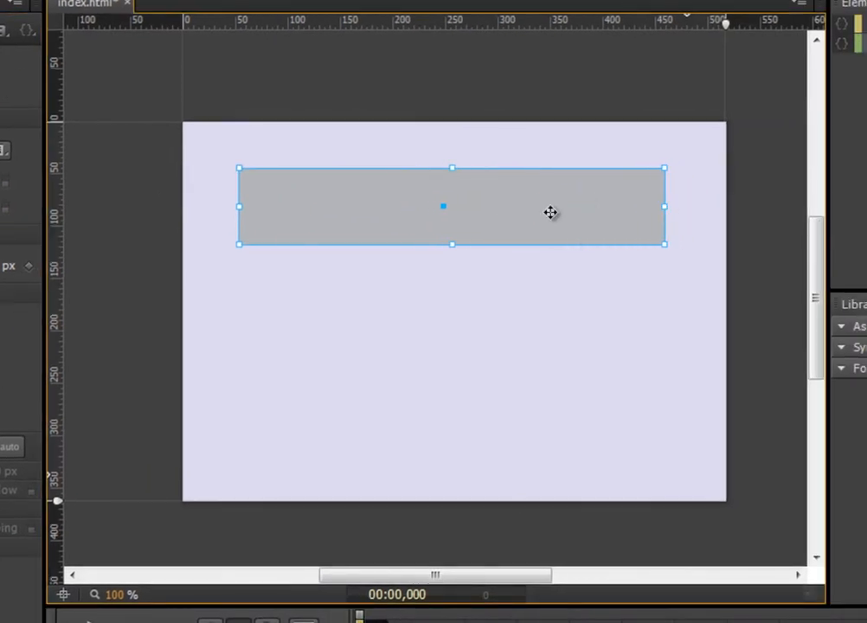
drag(452, 245, 453, 227)
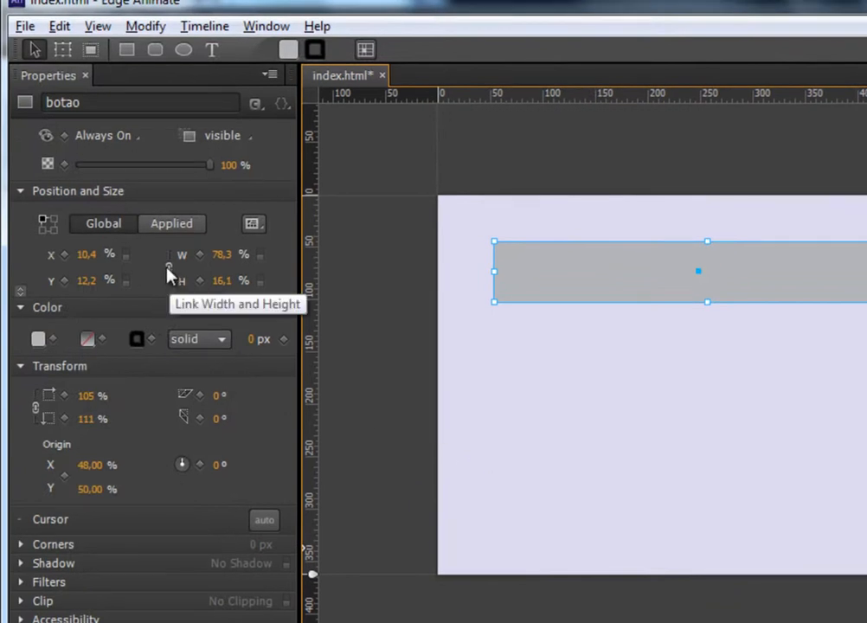
Unlink the rectangle's width and height, set the width to 80 %, and make the height about 50 px with its unit in pixels
click(167, 269)
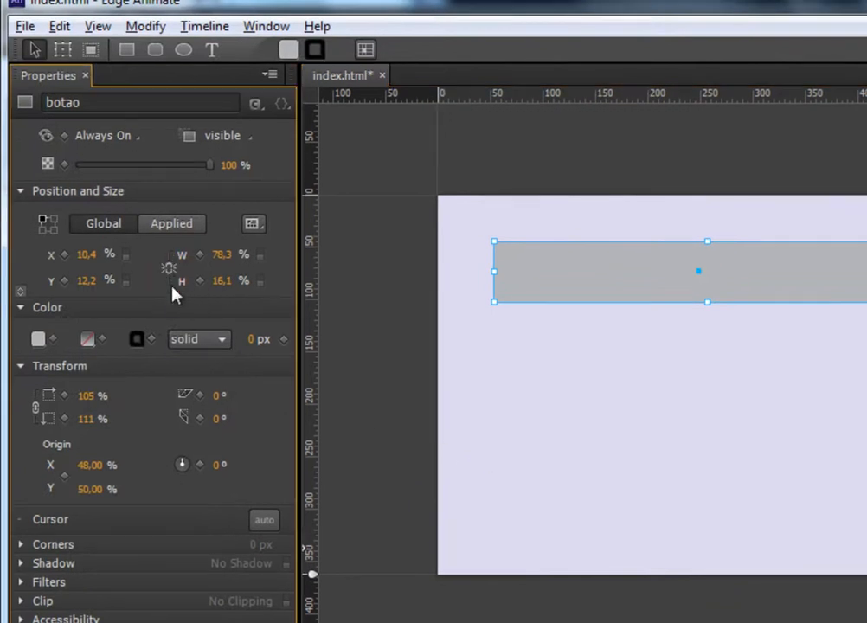
drag(216, 280, 248, 254)
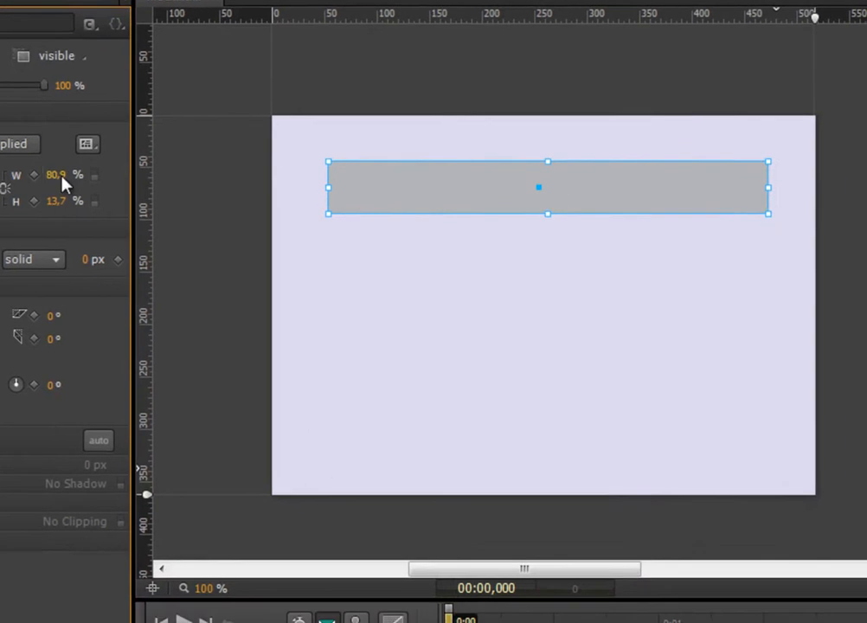
click(61, 178)
text(80)
key(Return)
click(93, 201)
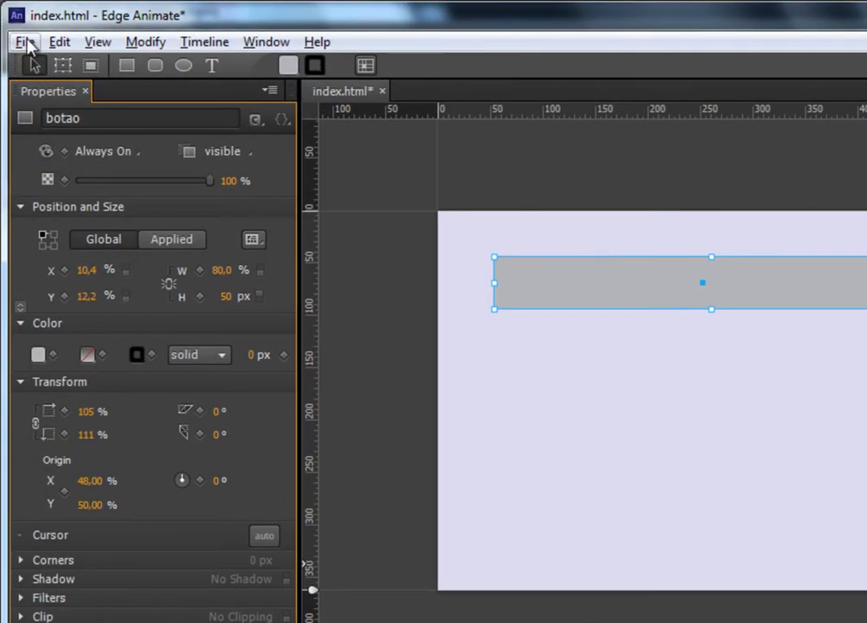
Save index.html and preview it in the browser at several window sizes, then return to Edge Animate
click(26, 41)
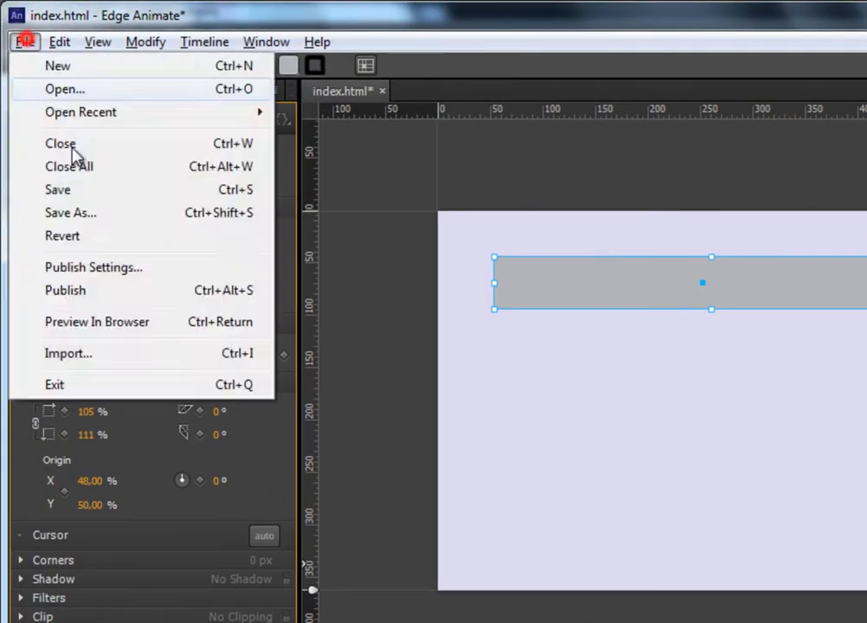
click(86, 189)
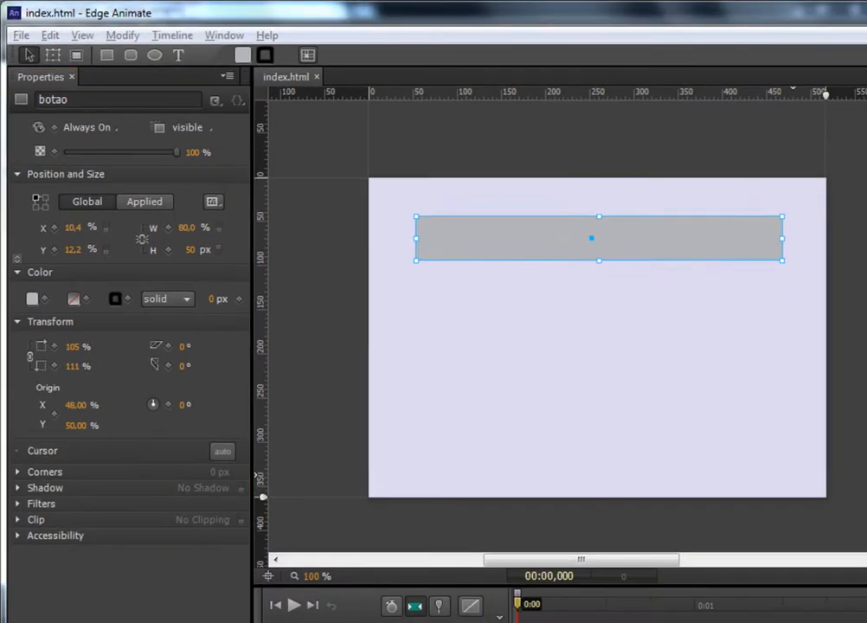
key(ctrl+Return)
click(73, 56)
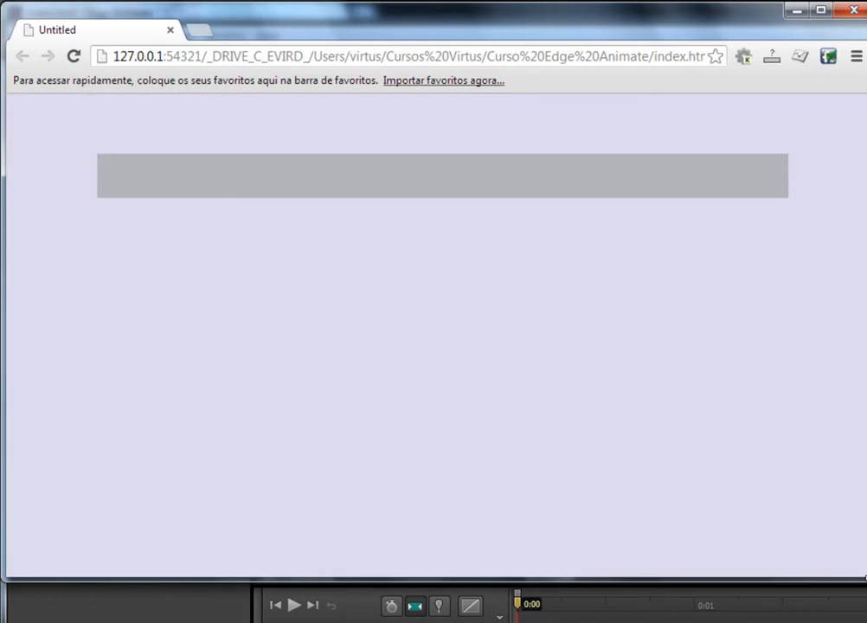
drag(837, 559, 657, 500)
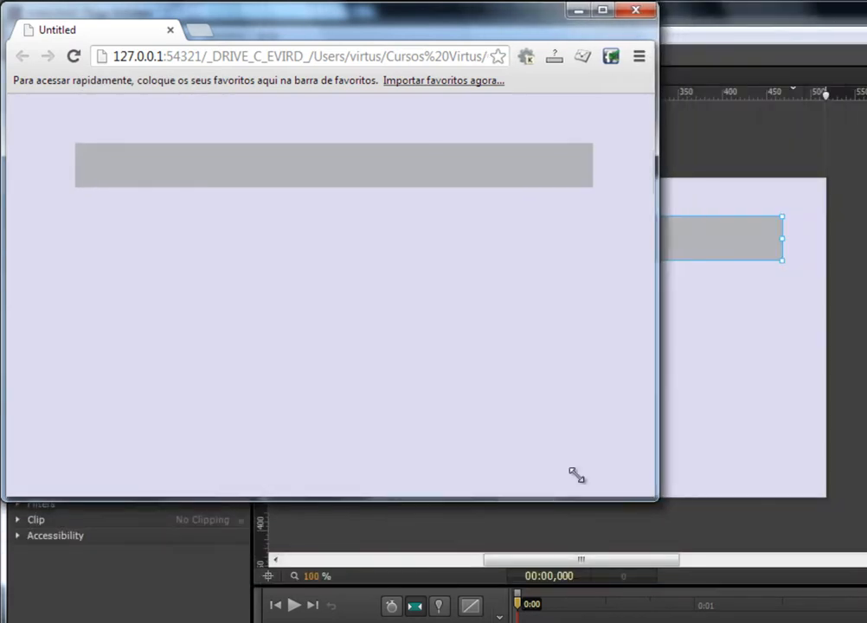
drag(576, 475, 751, 566)
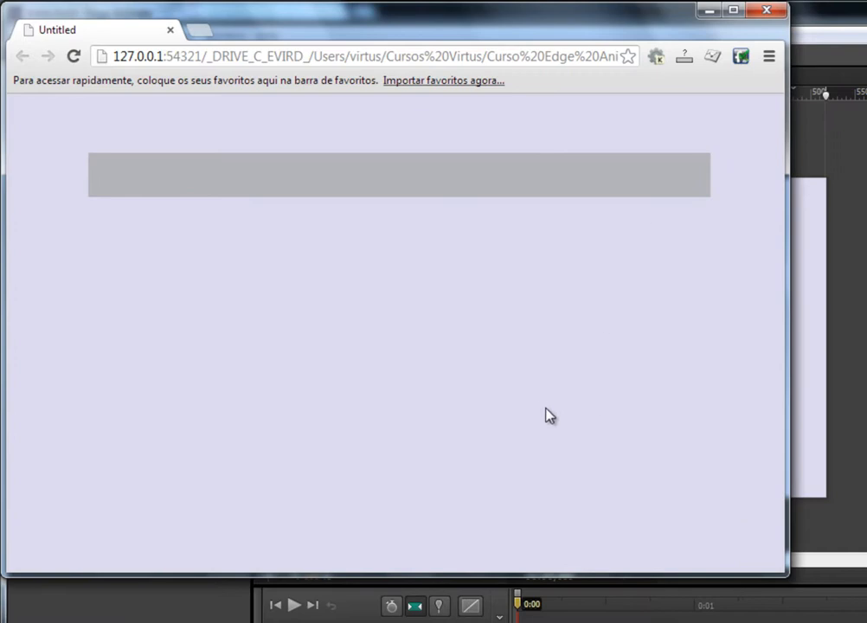
click(173, 619)
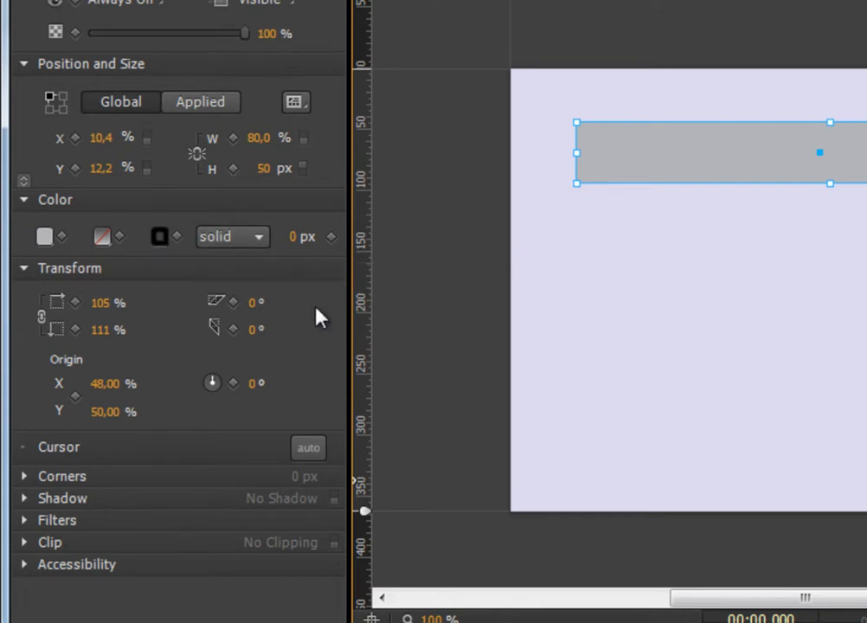
Change the botao rectangle's fill to light blue and its border colour to dark blue
click(45, 236)
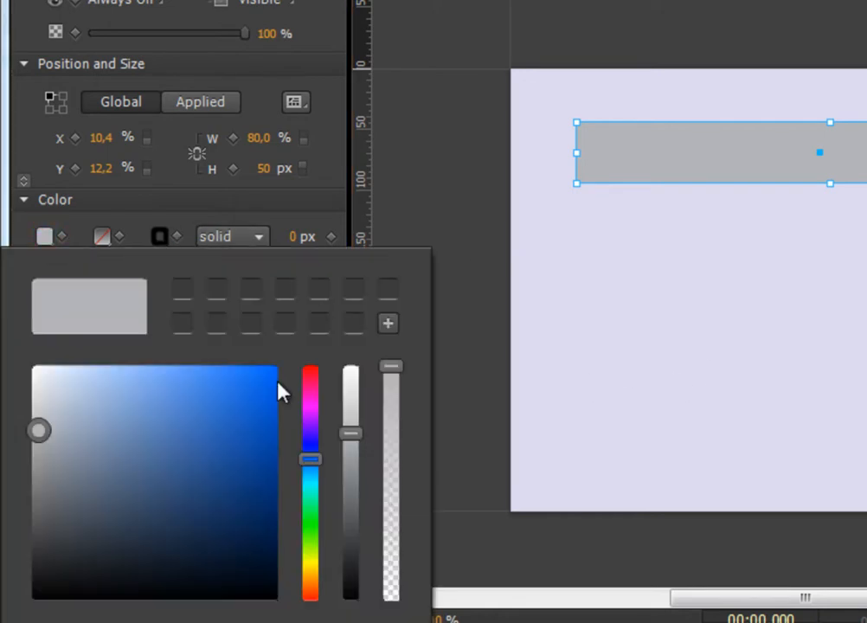
mouse_move(181, 395)
mouse_down()
mouse_move(211, 382)
mouse_move(222, 393)
mouse_move(223, 385)
mouse_move(205, 372)
mouse_move(214, 372)
mouse_move(146, 374)
mouse_up()
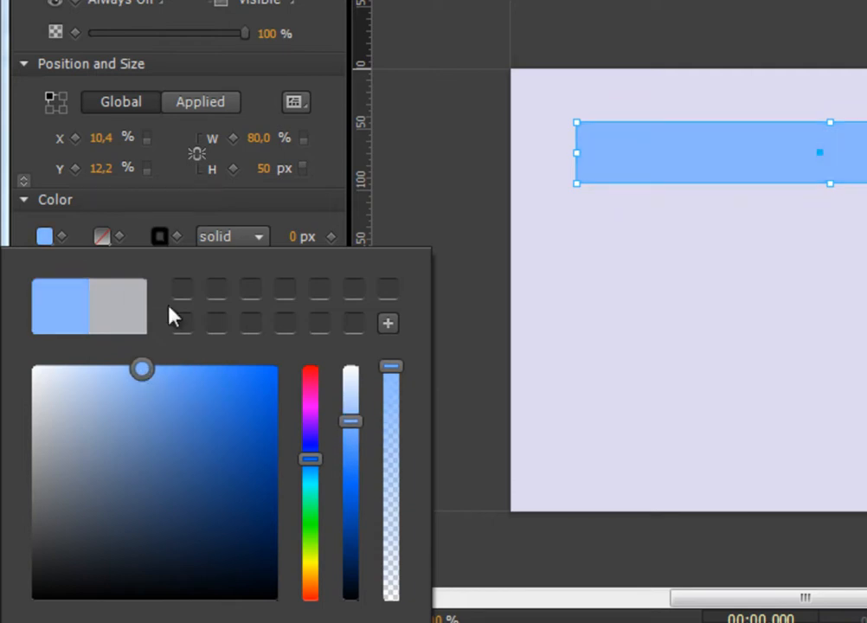
click(160, 236)
click(161, 239)
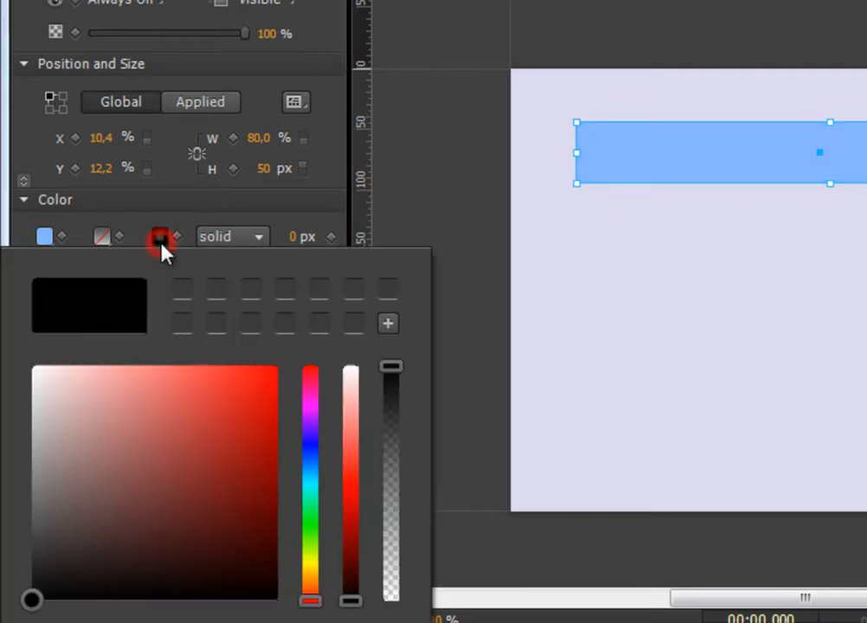
drag(308, 441, 313, 452)
mouse_move(227, 445)
mouse_down()
mouse_move(244, 398)
mouse_move(206, 430)
mouse_move(202, 468)
mouse_move(223, 471)
mouse_up()
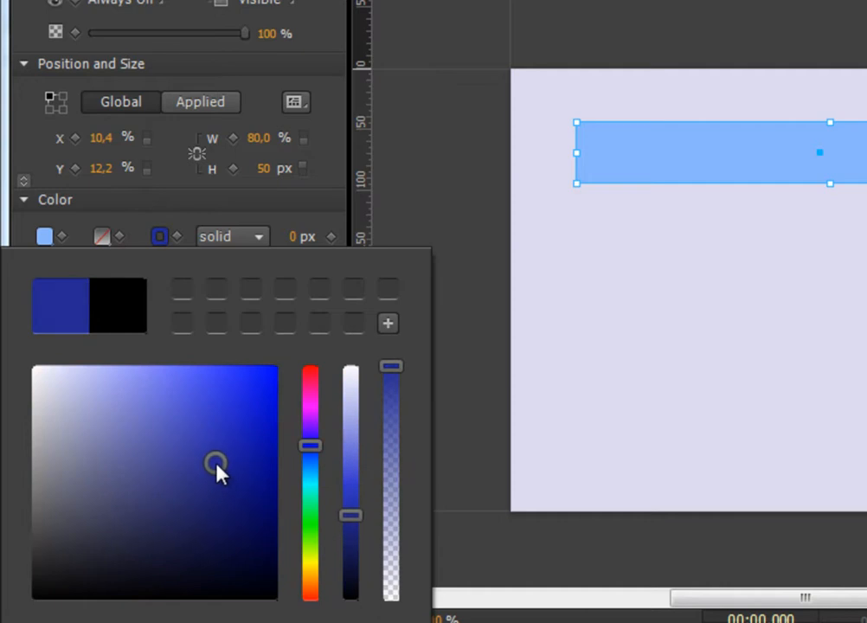
Set the thickness of the rectangle's solid border to 4 px
click(295, 239)
click(295, 240)
click(294, 235)
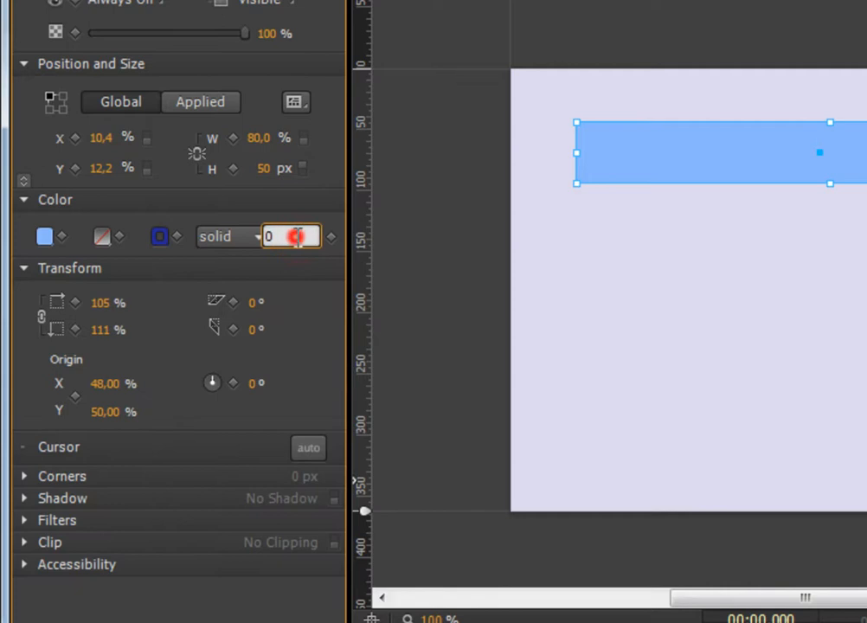
double_click(270, 237)
click(267, 255)
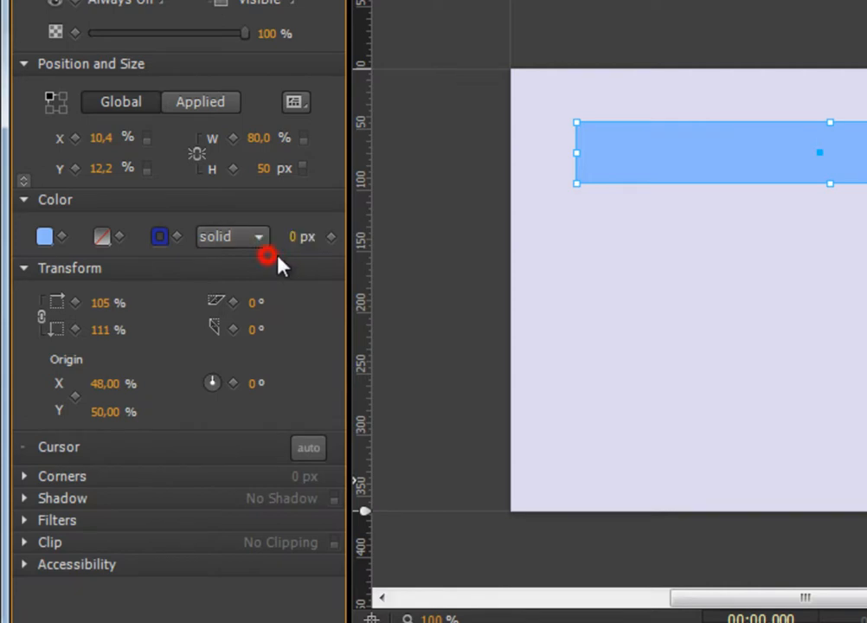
mouse_move(295, 240)
mouse_down()
mouse_move(275, 248)
mouse_move(310, 253)
mouse_move(293, 258)
mouse_up()
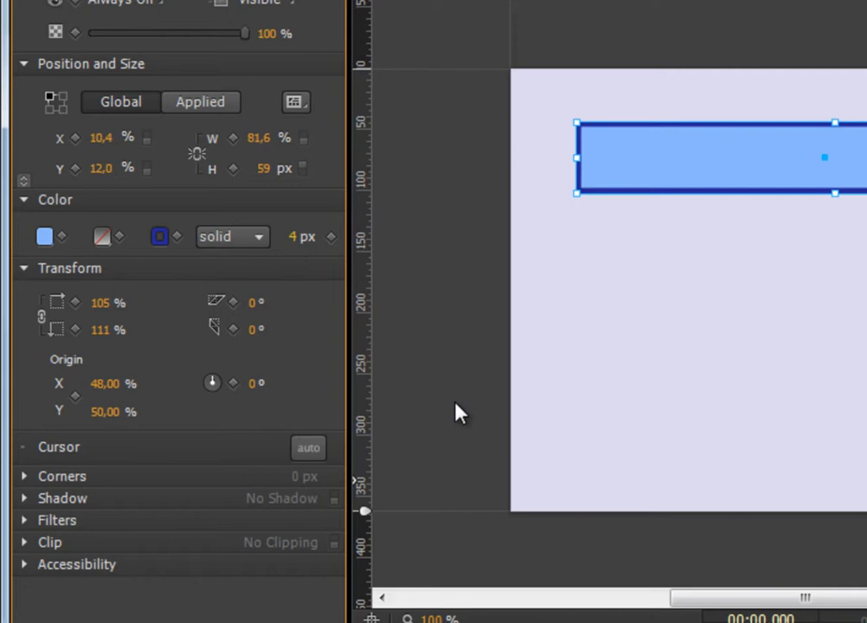
Change the rectangle's border colour to a lighter violet-blue
click(162, 241)
mouse_move(218, 461)
mouse_down()
mouse_move(199, 404)
mouse_move(138, 409)
mouse_move(172, 397)
mouse_up()
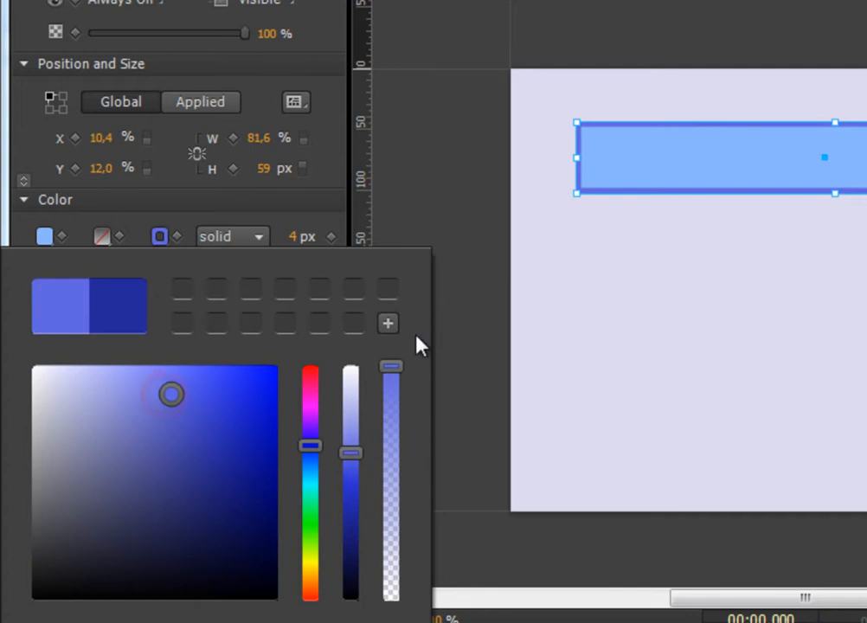
click(287, 222)
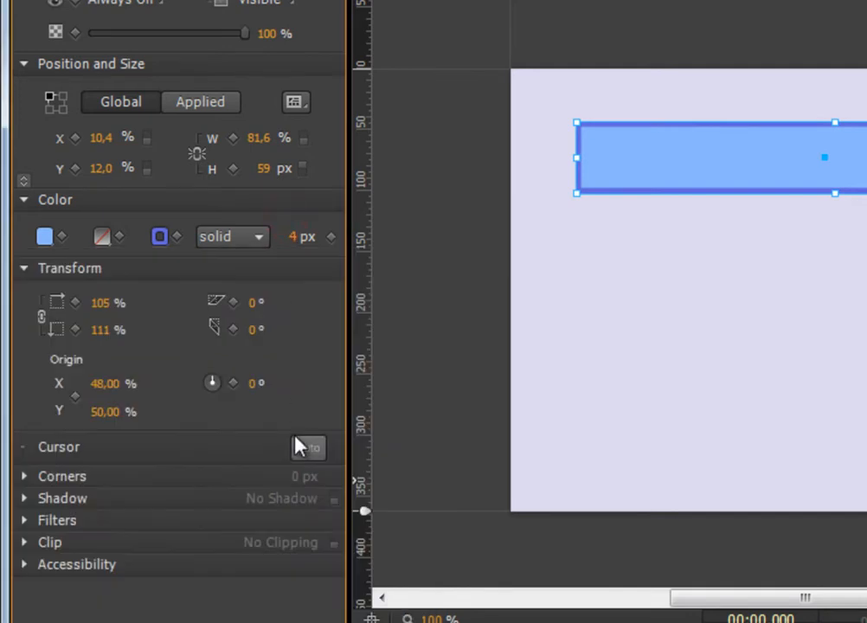
Try a linear and a radial purple-to-white gradient on the rectangle's background, and remove the gradient again
click(104, 246)
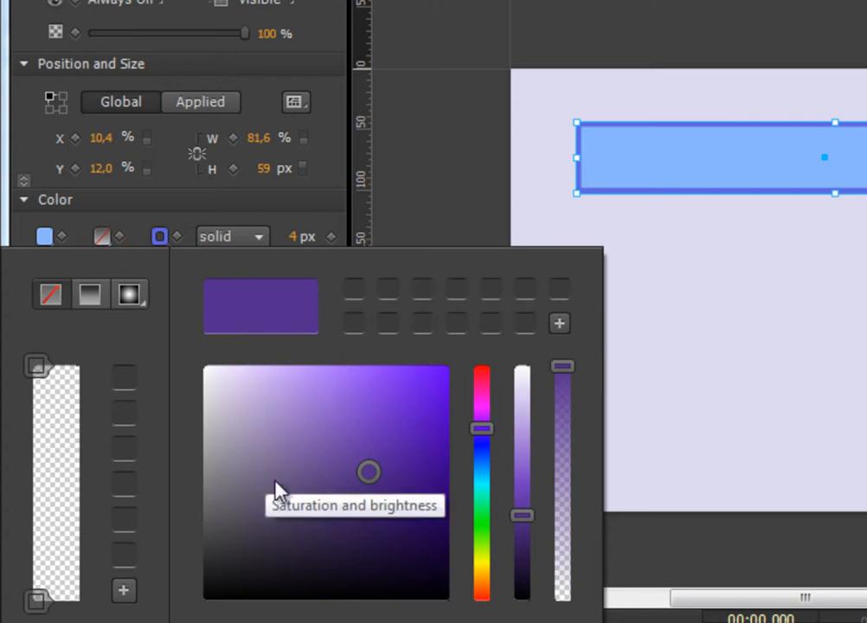
click(89, 294)
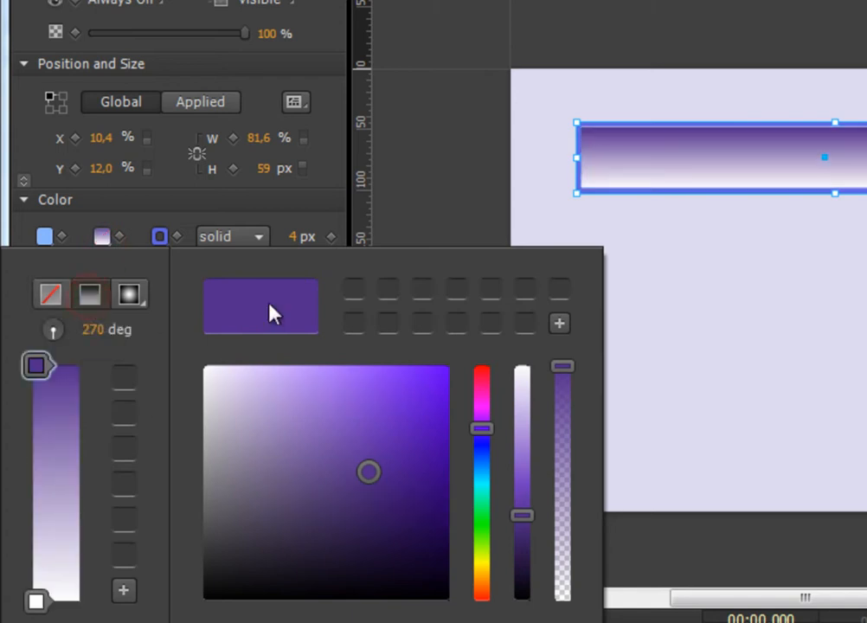
click(132, 295)
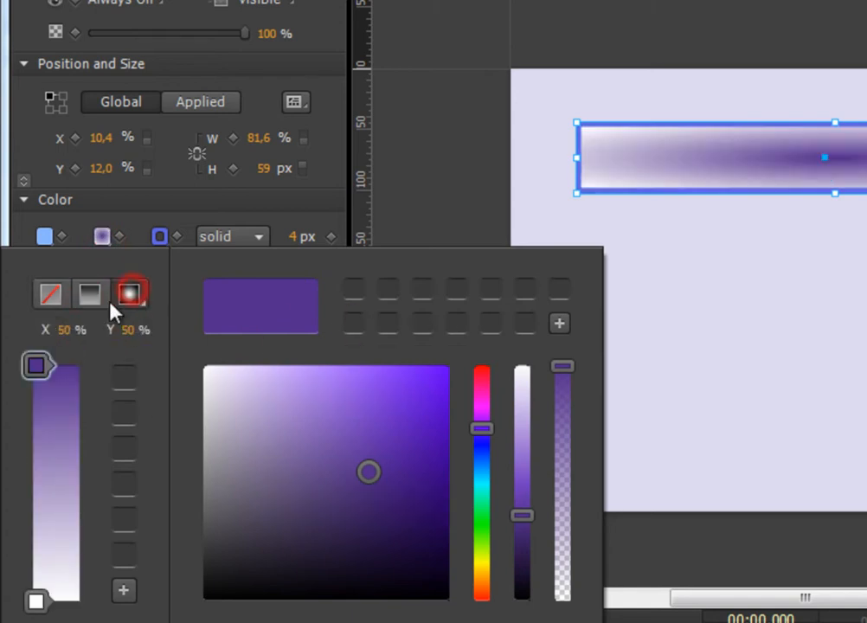
click(90, 295)
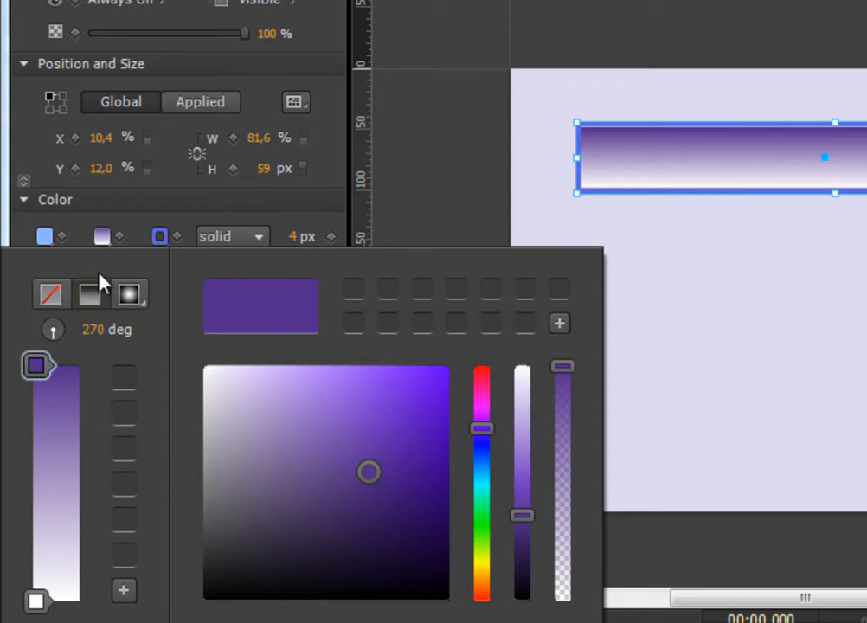
click(52, 297)
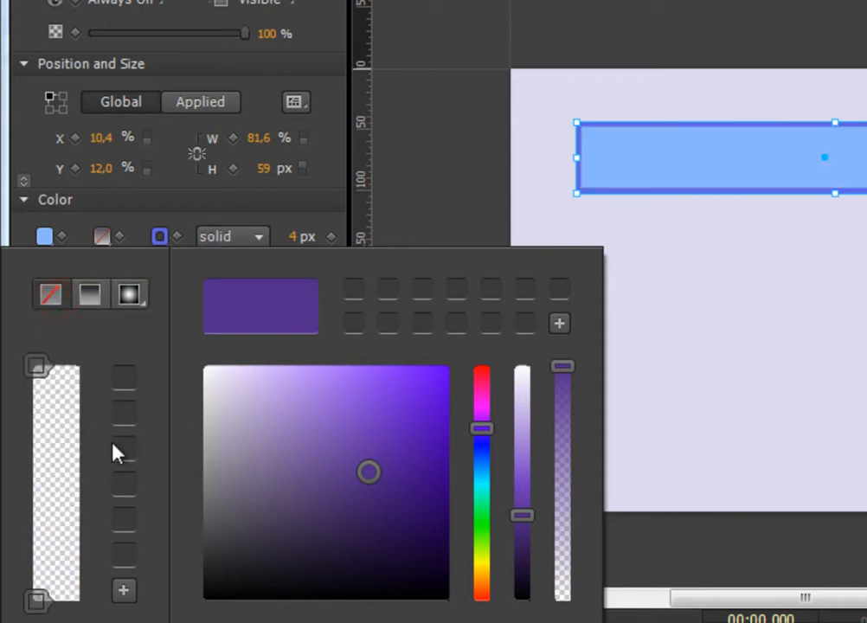
click(276, 594)
Round all four corners of the rectangle with a radius of 15 px
click(25, 476)
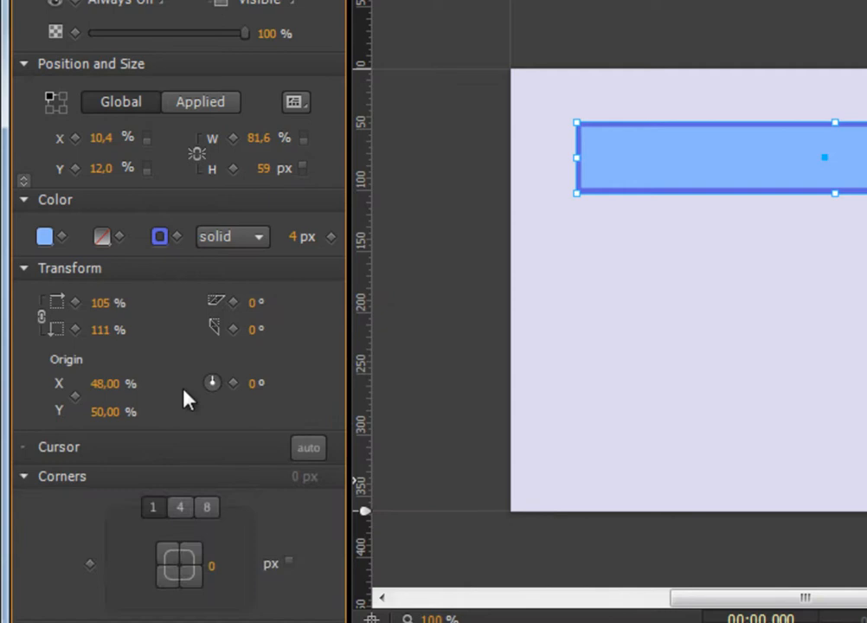
click(26, 477)
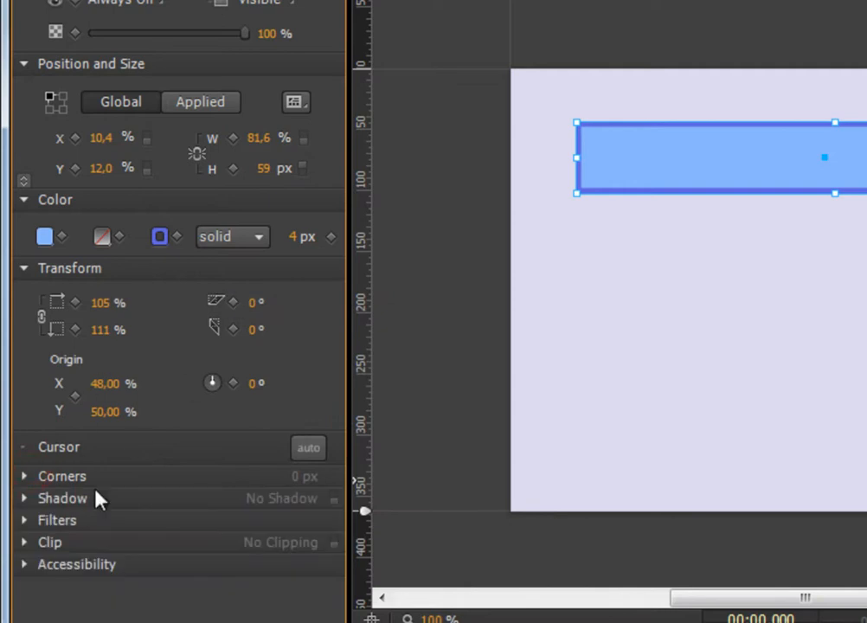
click(24, 477)
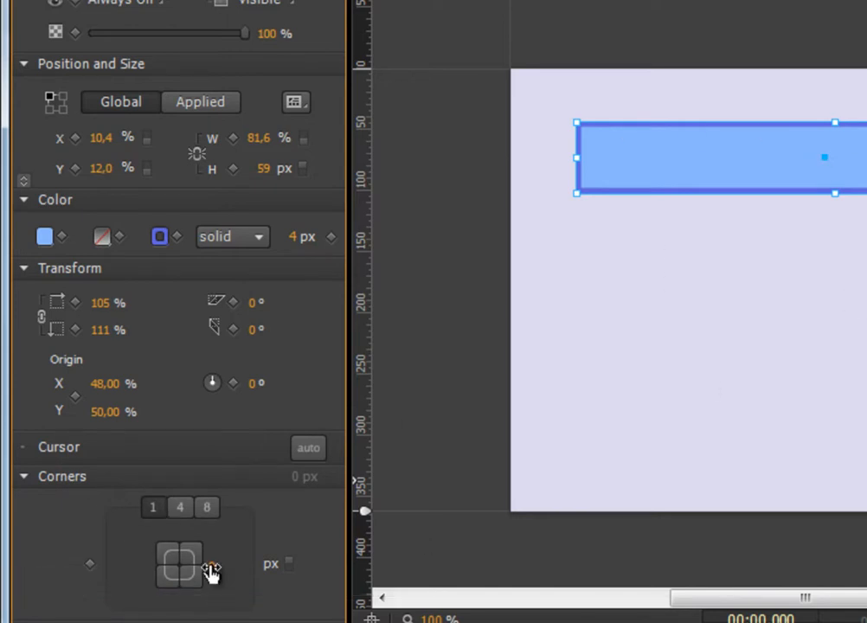
mouse_move(211, 569)
mouse_down()
mouse_move(192, 573)
mouse_move(242, 573)
mouse_move(218, 573)
mouse_move(227, 574)
mouse_up()
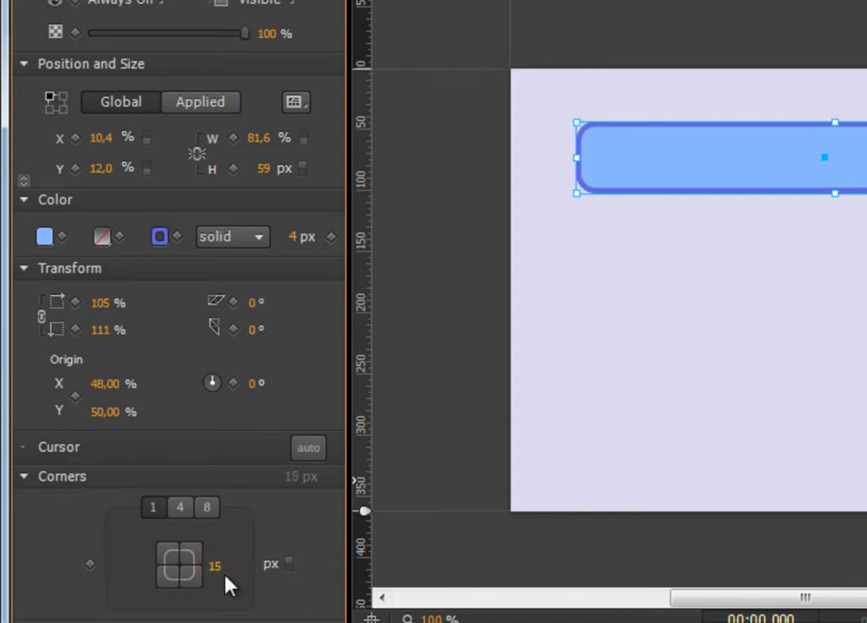
Switch the corner radius unit to percent and set one common radius of 10 % for all corners
click(291, 566)
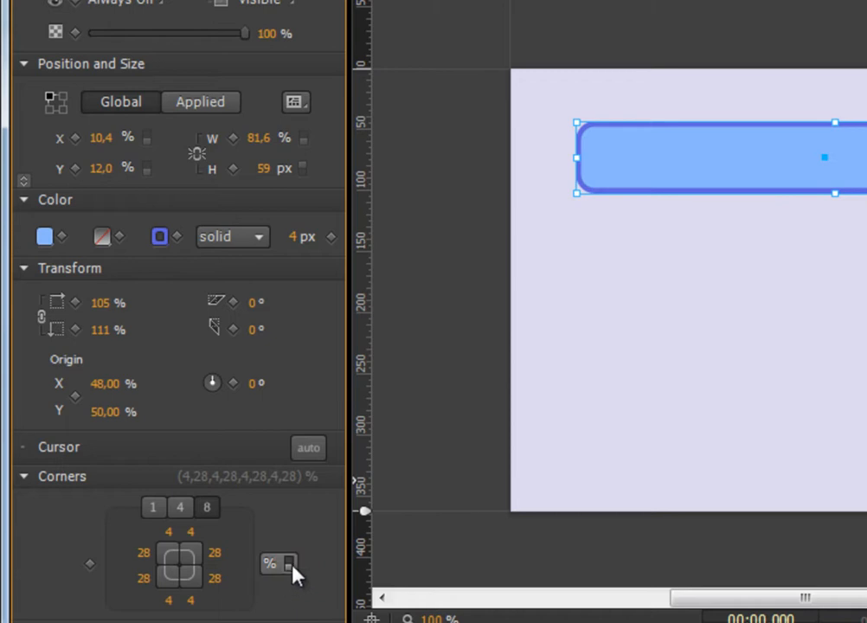
click(153, 507)
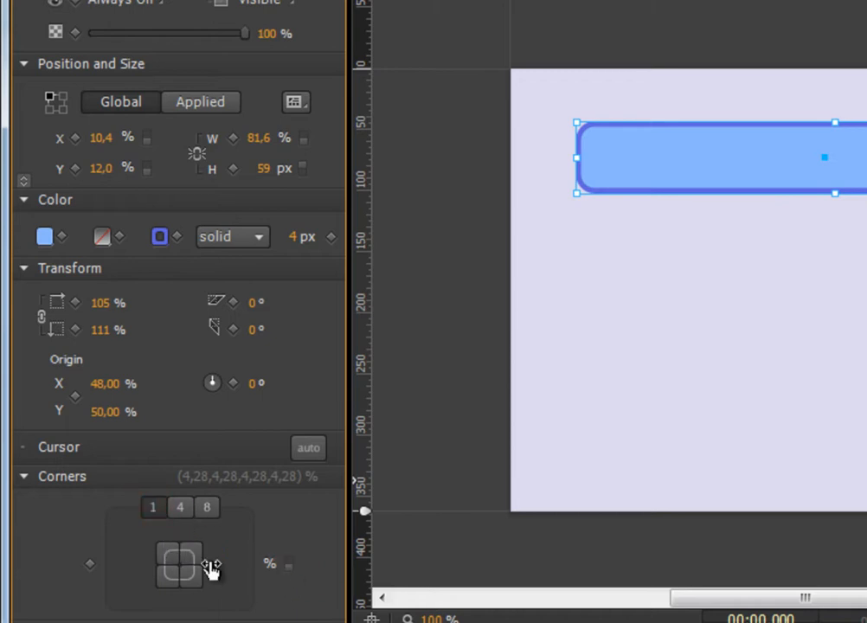
mouse_move(210, 567)
mouse_down()
mouse_move(231, 575)
mouse_move(224, 589)
mouse_move(225, 566)
mouse_up()
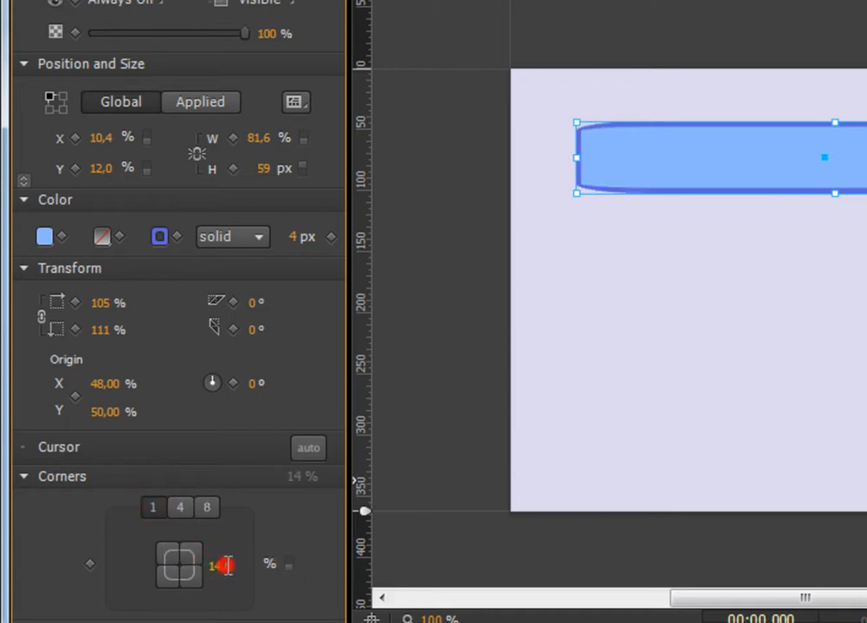
click(225, 565)
text(10)
key(Return)
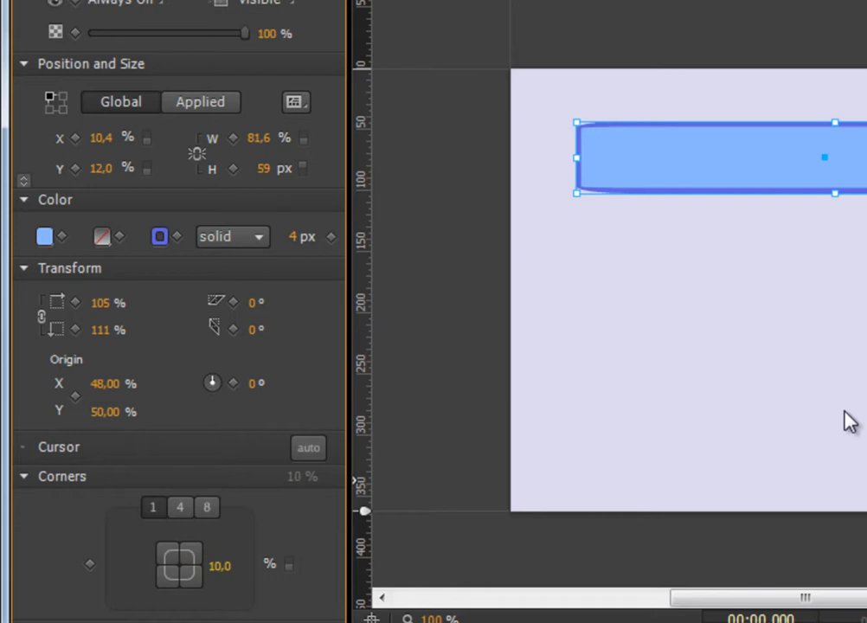
Switch the corner radius unit back to pixels and set a common radius of 12 px
click(288, 564)
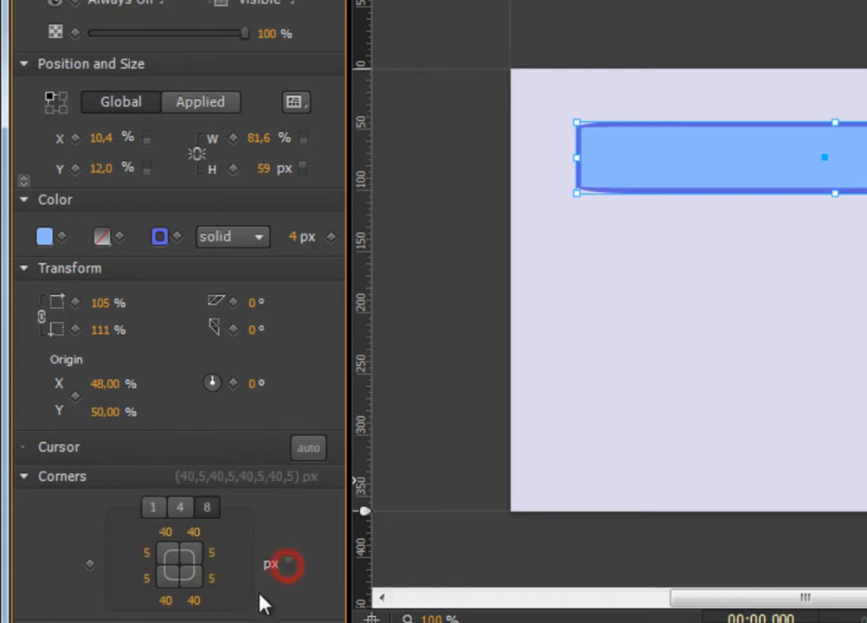
click(151, 507)
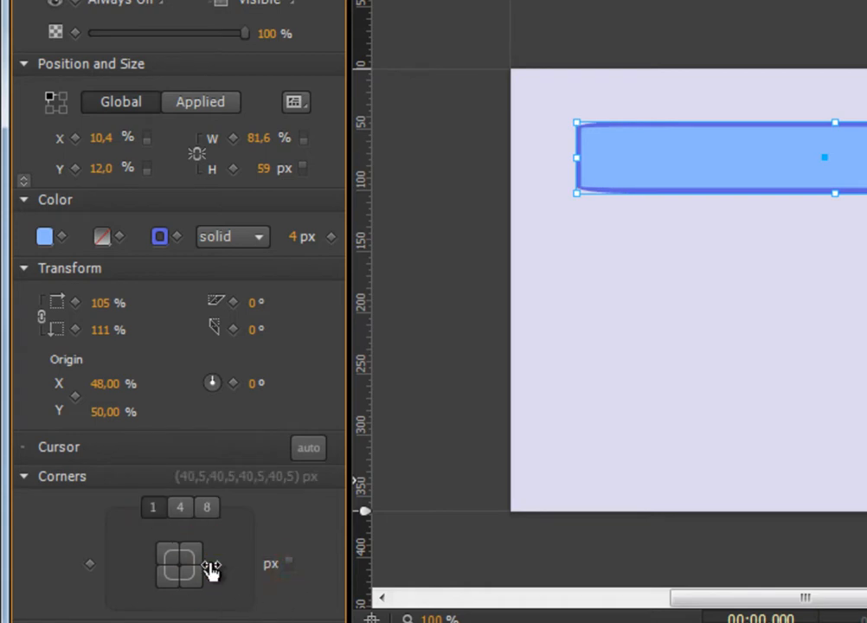
drag(211, 566, 240, 599)
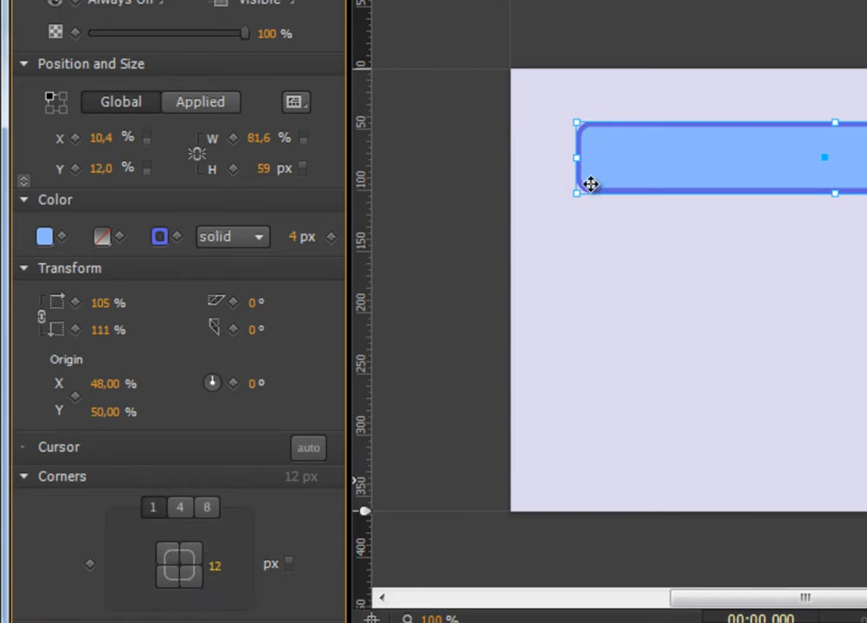
Turn off the rounding of the rectangle's top-left and bottom-left corners, and deselect and reselect the rectangle to check it
click(172, 558)
click(169, 576)
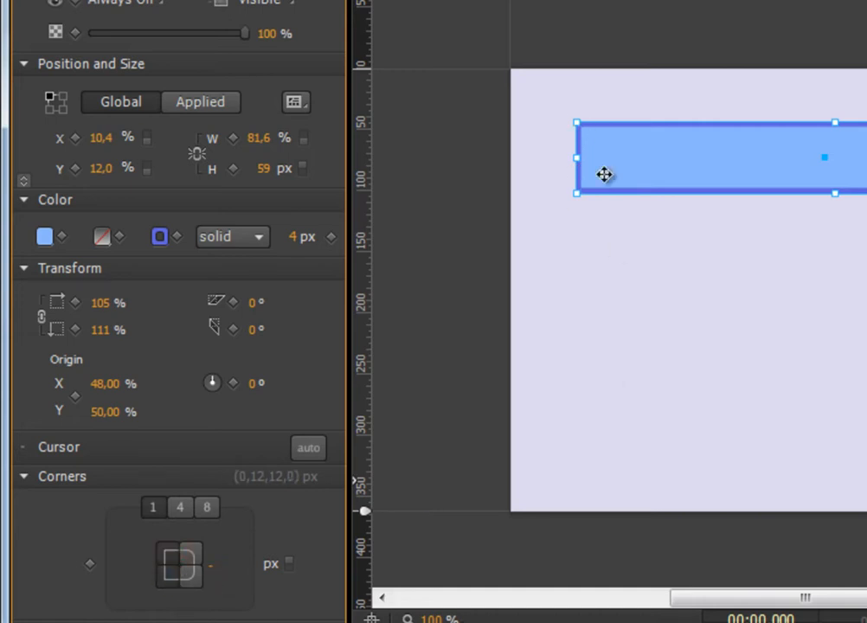
click(620, 230)
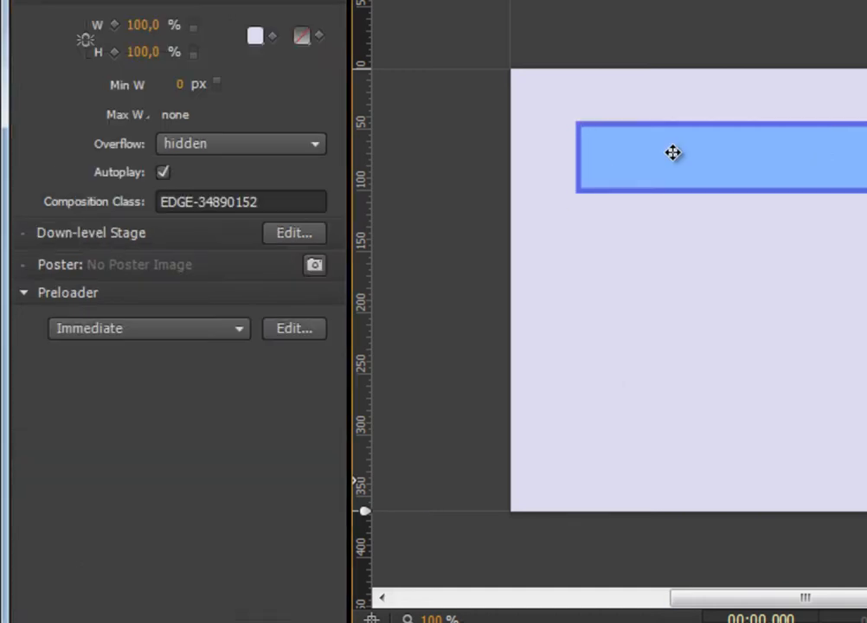
click(671, 159)
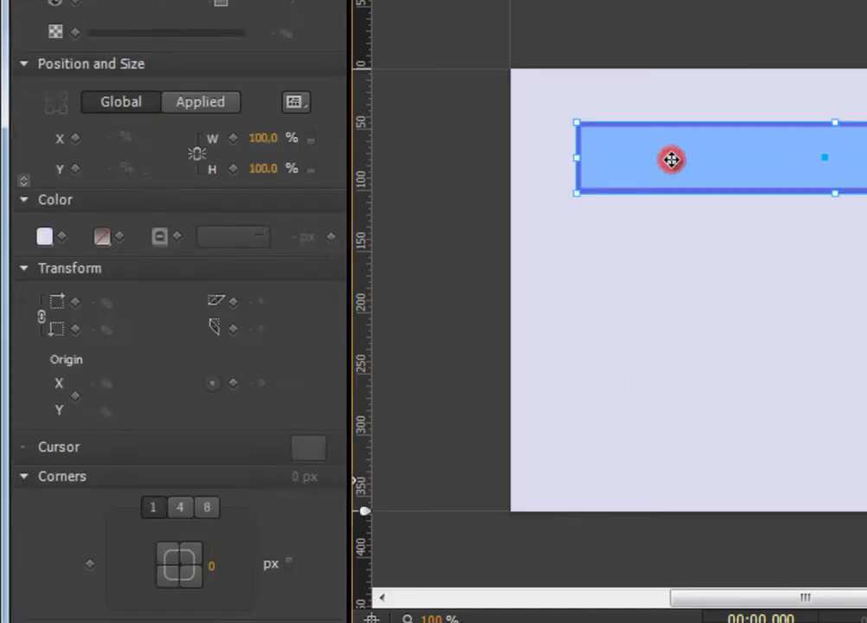
Turn the two left corners' rounding back on and set one common radius of 12 px for all corners
click(164, 555)
click(169, 575)
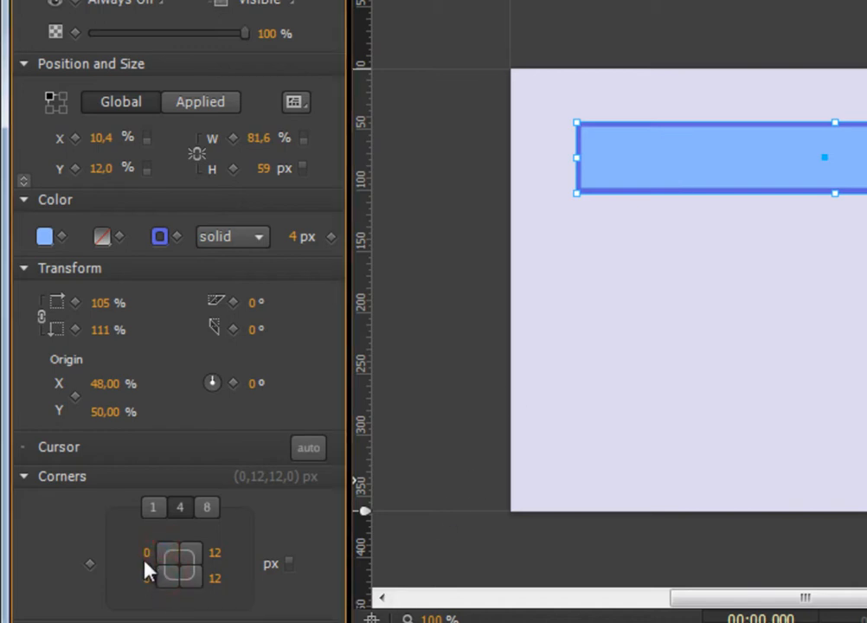
click(153, 508)
click(212, 563)
text(12)
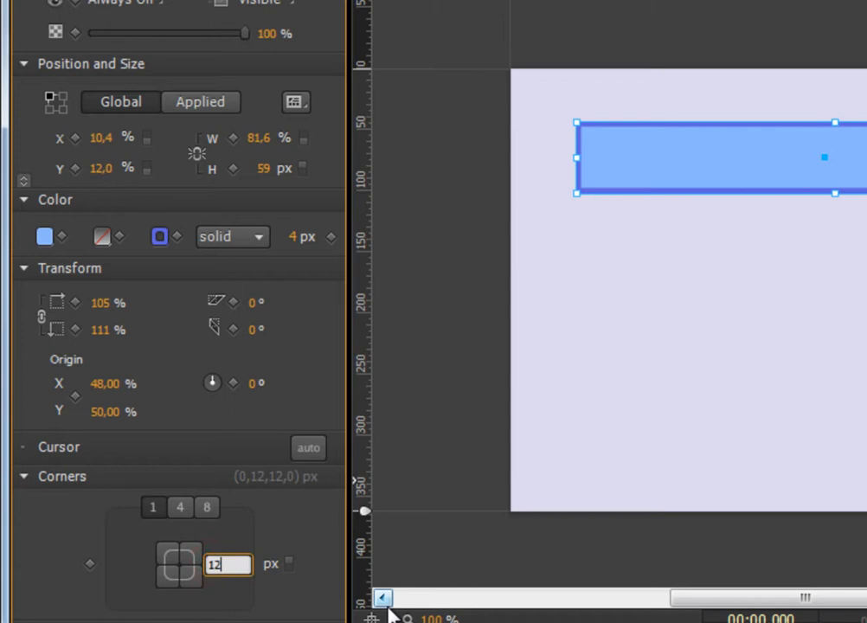
key(Return)
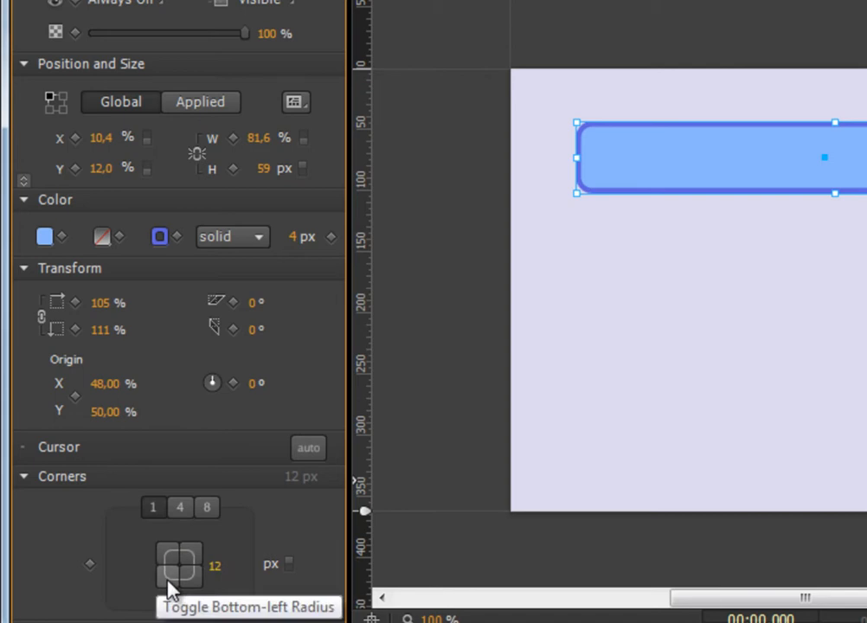
Switch to four separate corner radii, setting the top-right corner to 71 px and the bottom-left corner to 65 px
click(181, 508)
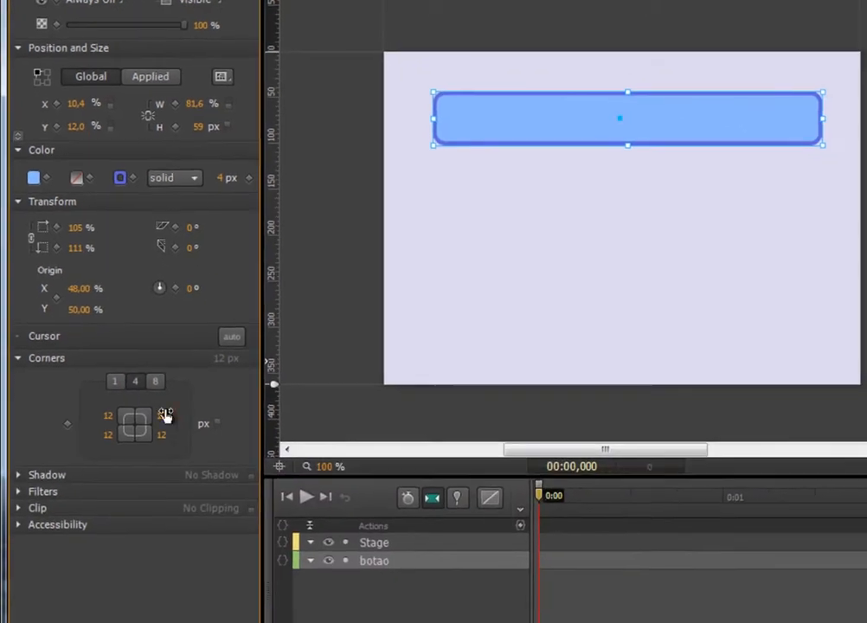
drag(215, 550, 229, 549)
drag(171, 410, 216, 423)
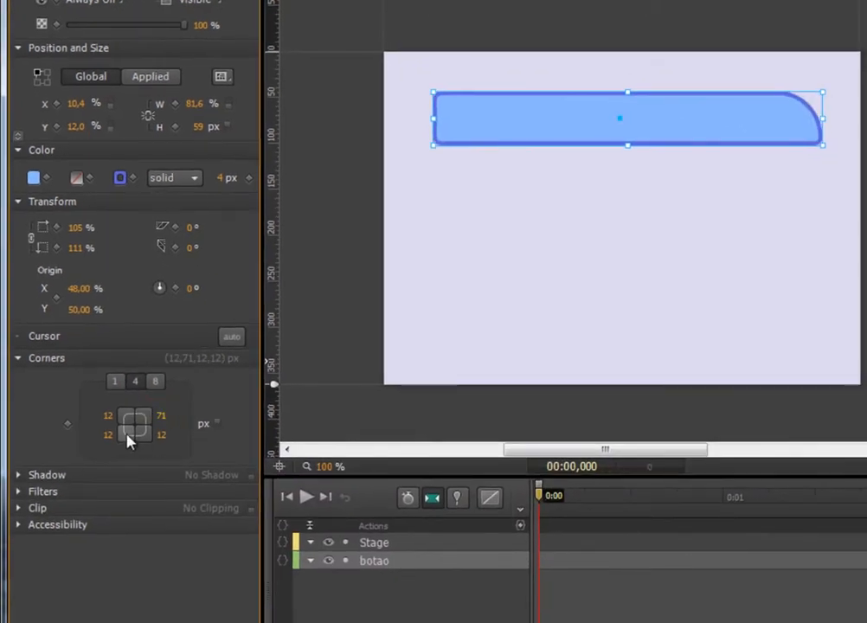
drag(112, 437, 158, 466)
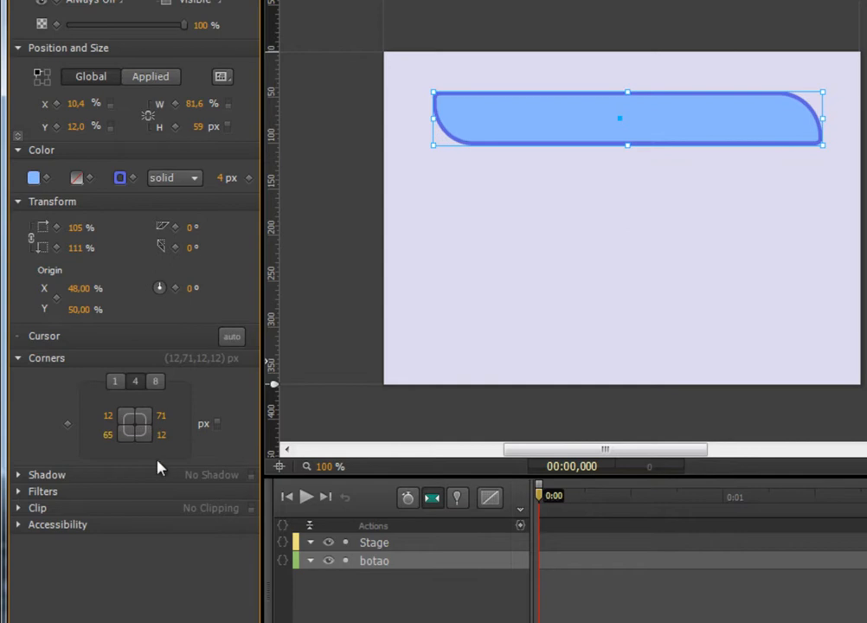
Switch to eight separate radius values and set the top-right corner's horizontal radius to 276 px
click(156, 382)
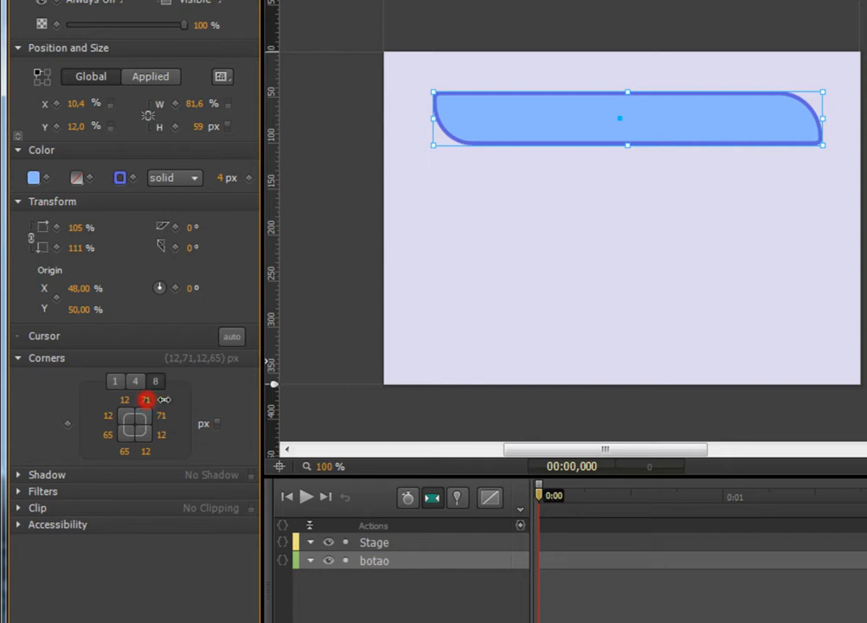
drag(163, 399, 345, 406)
mouse_move(148, 403)
mouse_down()
mouse_move(136, 403)
mouse_move(147, 402)
mouse_up()
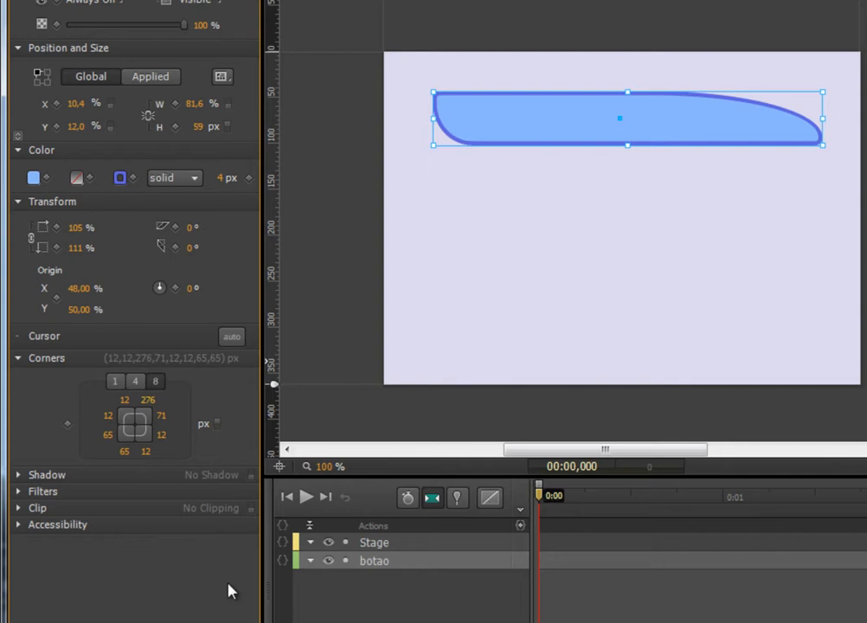
Return to a single radius for all corners of the rectangle and set it to 12 px
click(115, 381)
click(159, 427)
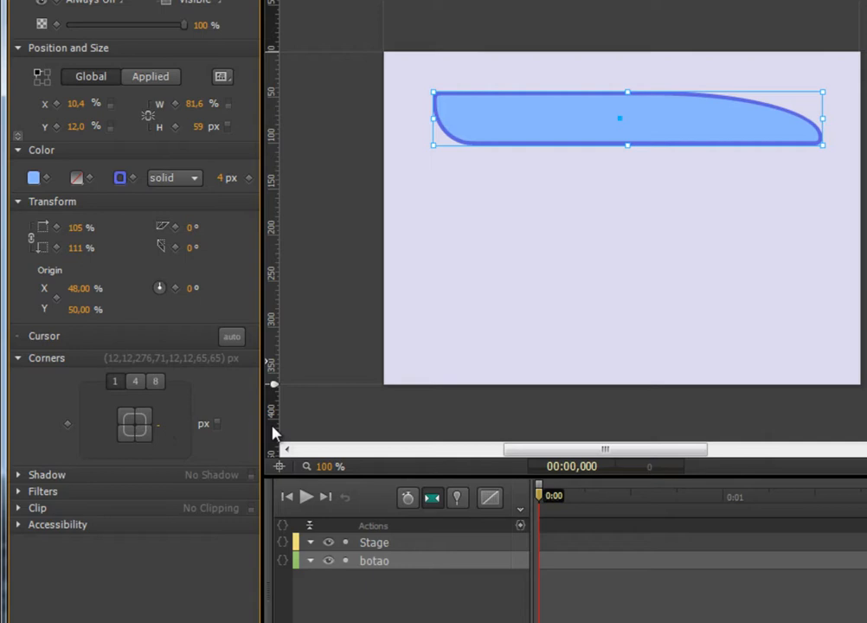
drag(163, 425, 177, 451)
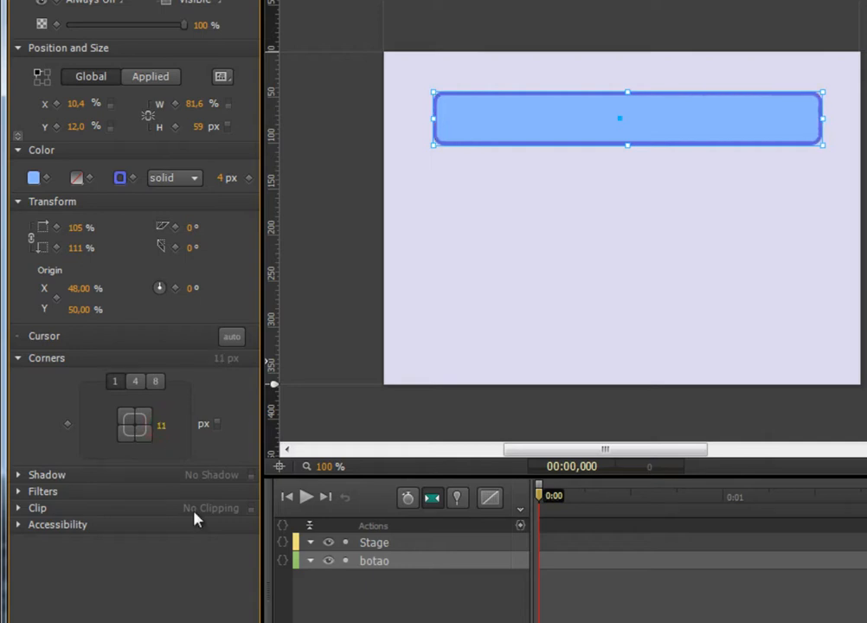
click(165, 425)
text(12)
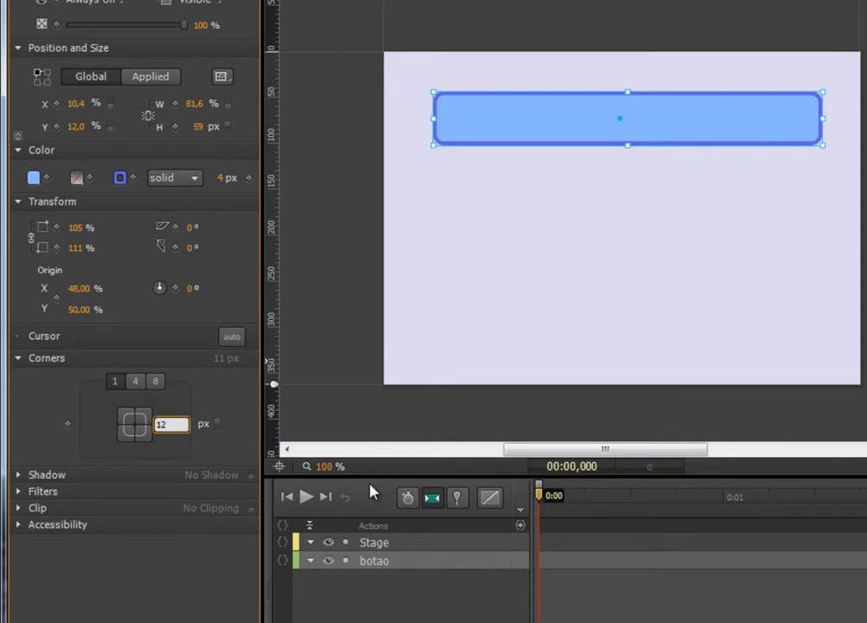
key(Return)
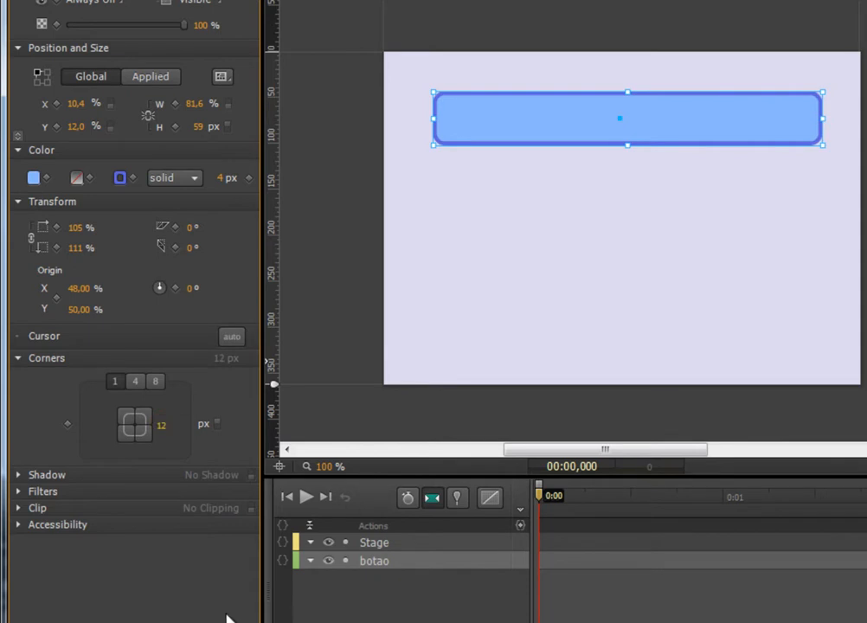
Expand the rectangle's shadow settings and enable its shadow
click(17, 476)
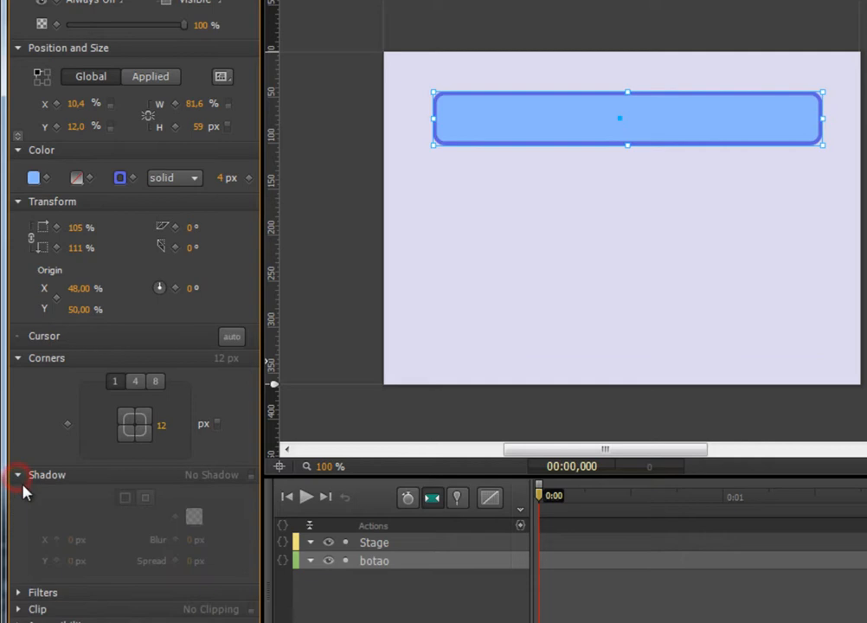
click(251, 477)
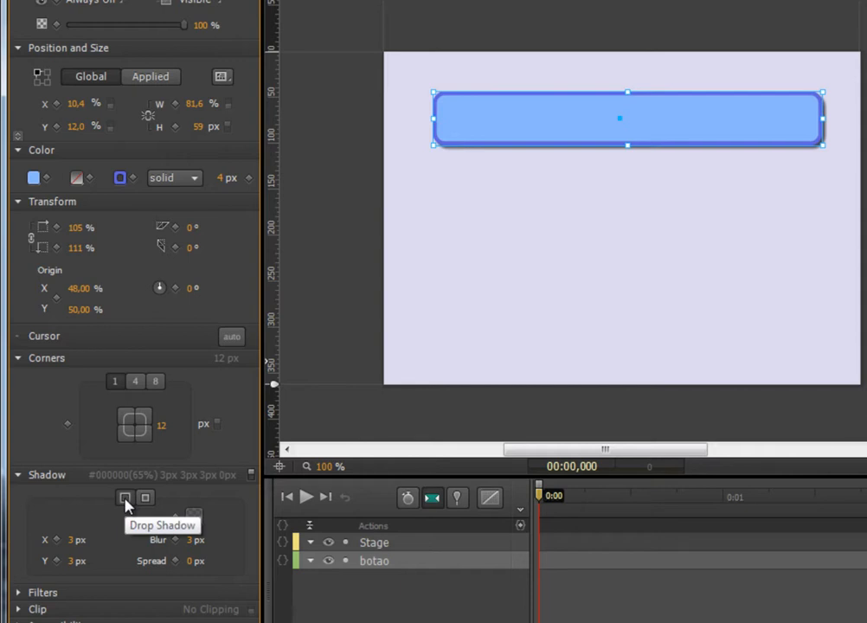
Try an inset shadow on the rectangle, return to a drop shadow and offset it 14 px in X and 11 px in Y
click(145, 498)
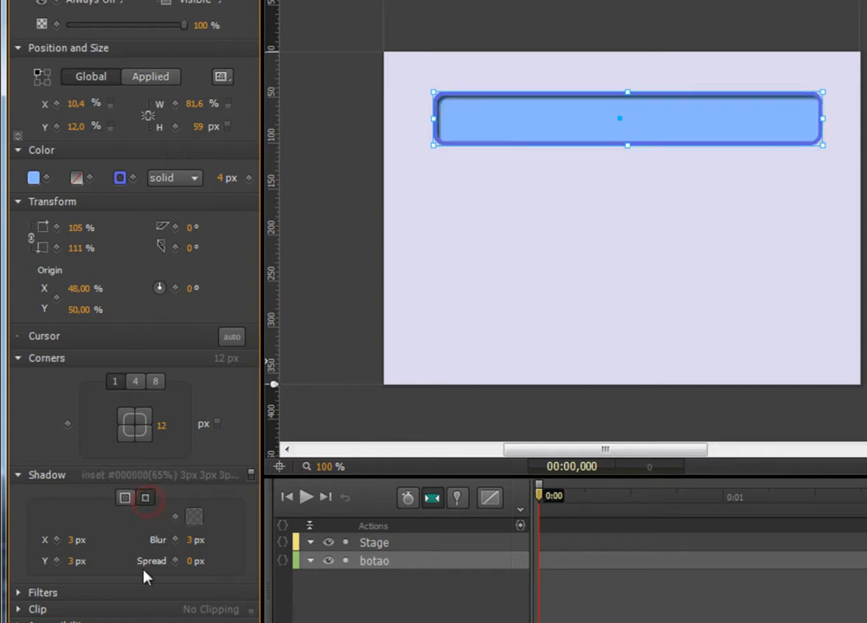
click(124, 500)
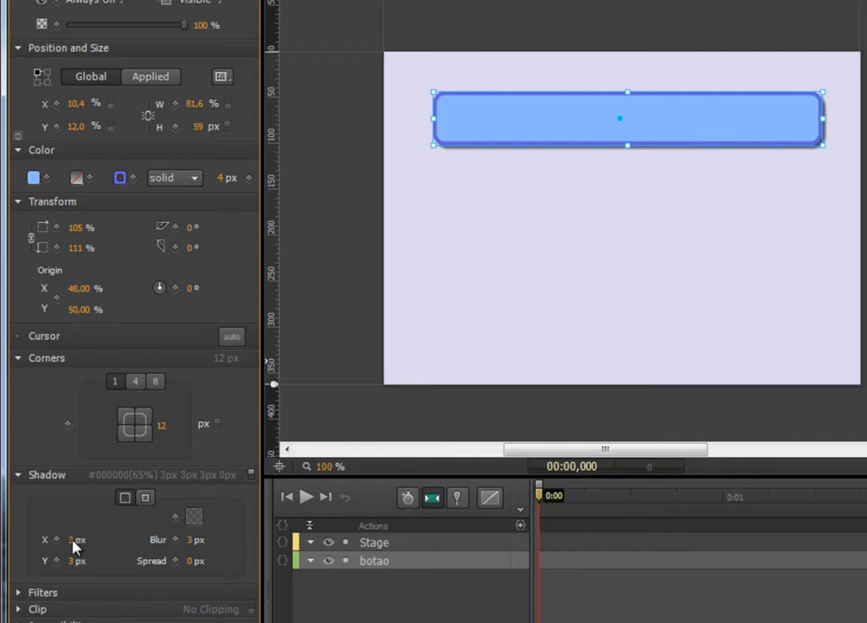
drag(74, 541, 89, 561)
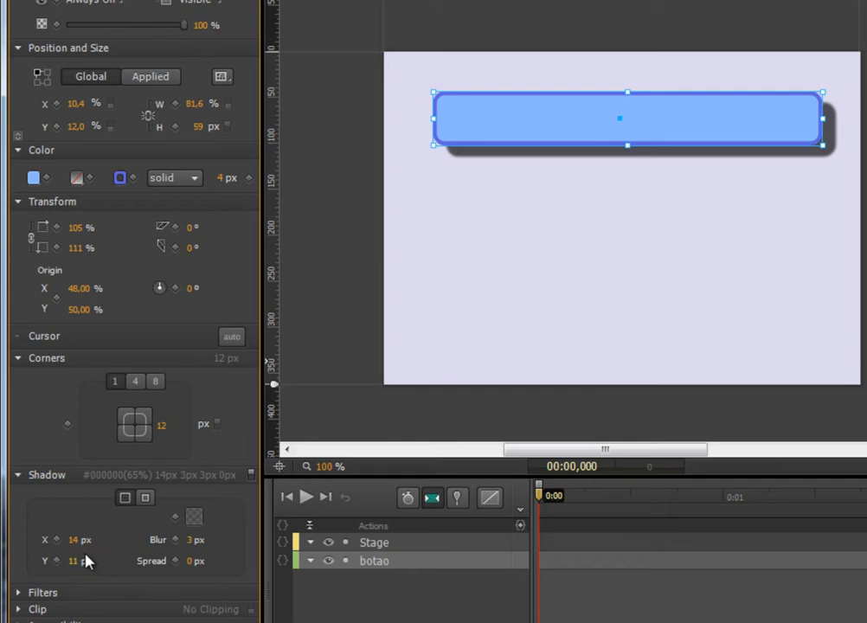
Set the drop shadow's X and Y offsets back to 3 px each
click(82, 540)
text(3)
click(87, 561)
text(3)
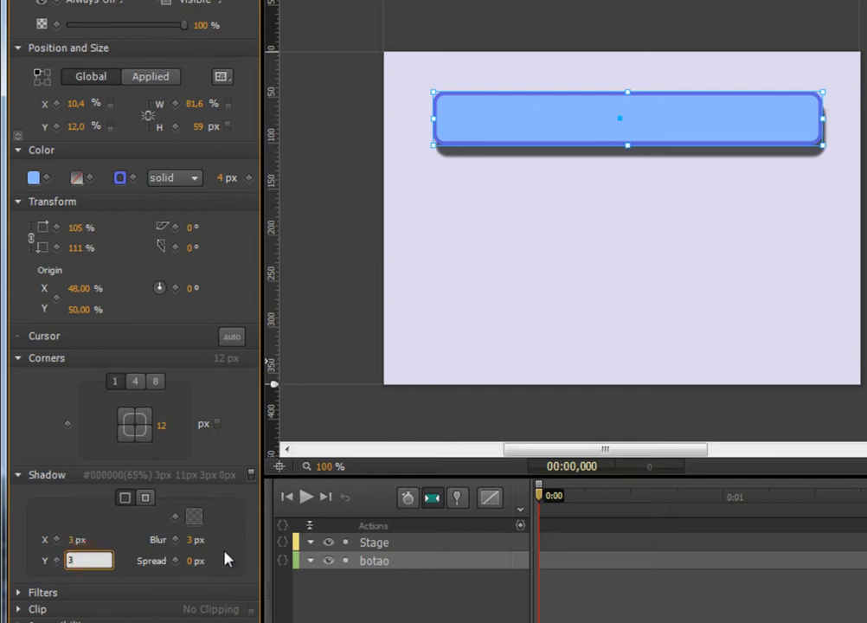
click(227, 552)
Adjust the rectangle's drop shadow to a 6 px blur and a 3 px spread and check it with the rectangle deselected
click(200, 542)
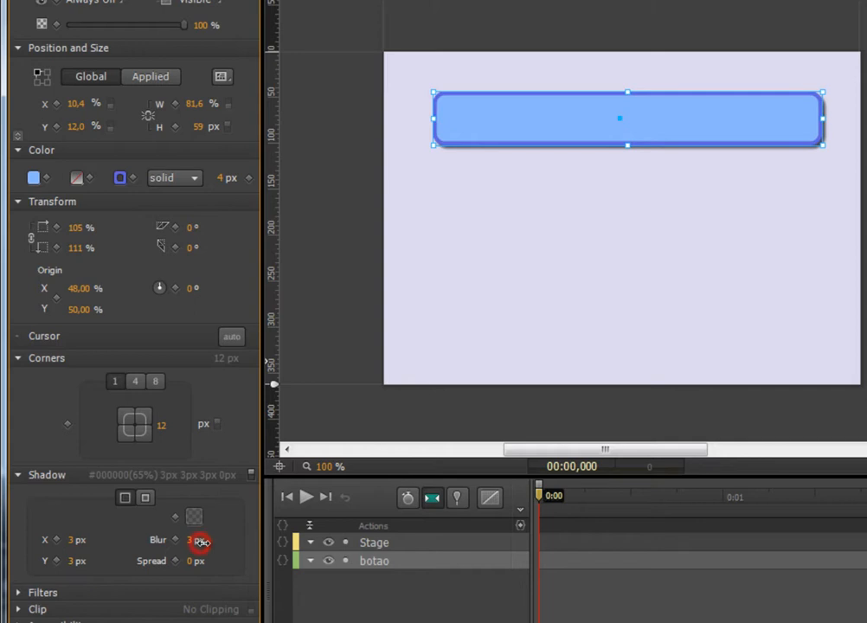
drag(200, 541, 211, 562)
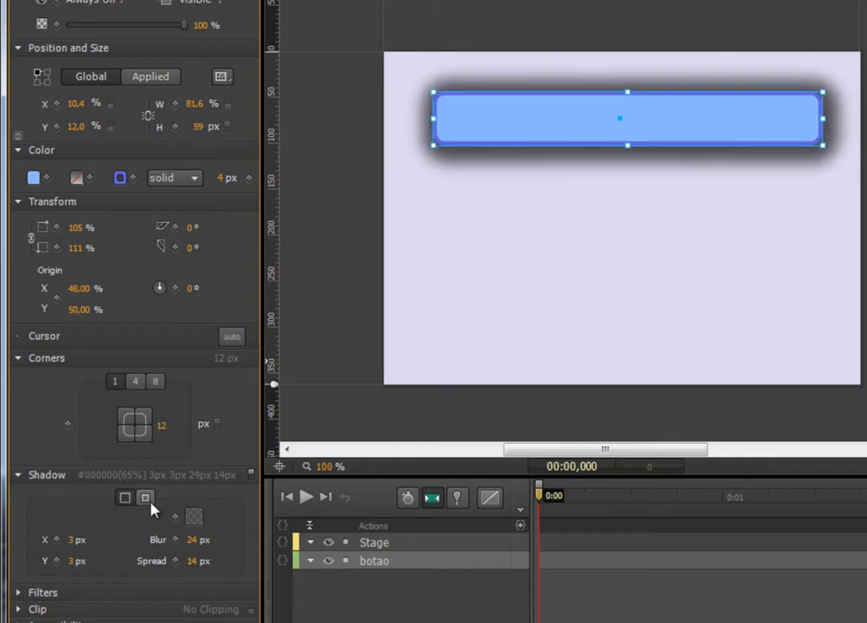
click(204, 562)
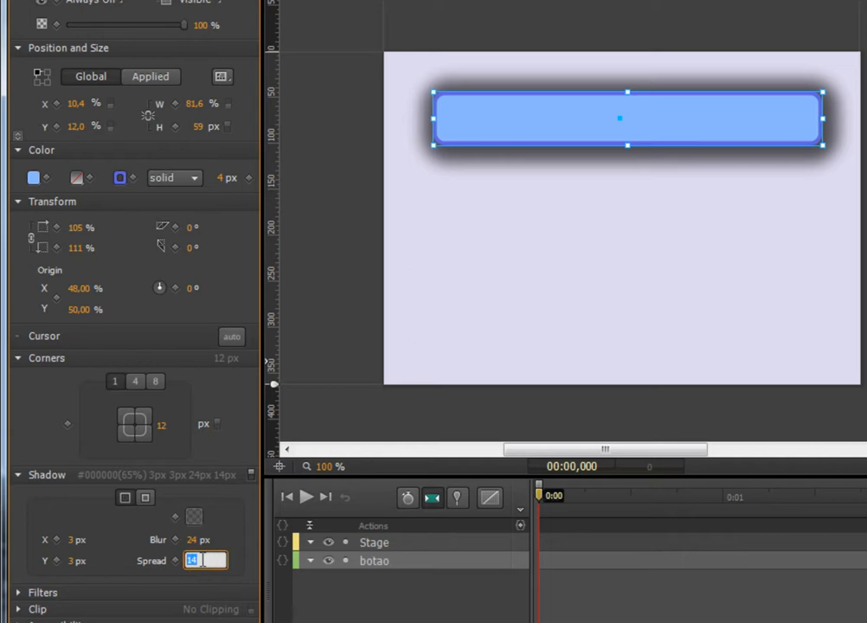
text(3)
key(Return)
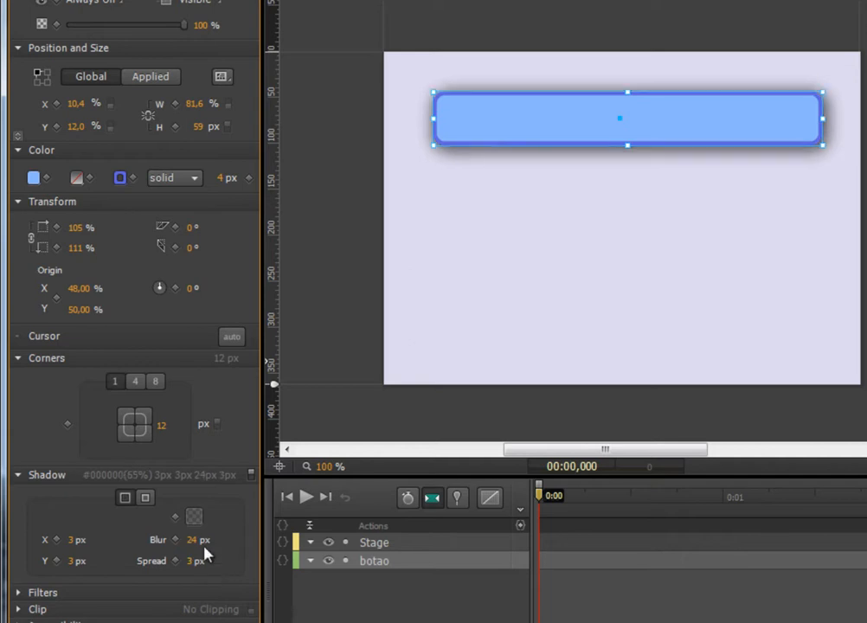
click(205, 540)
key(Return)
click(549, 362)
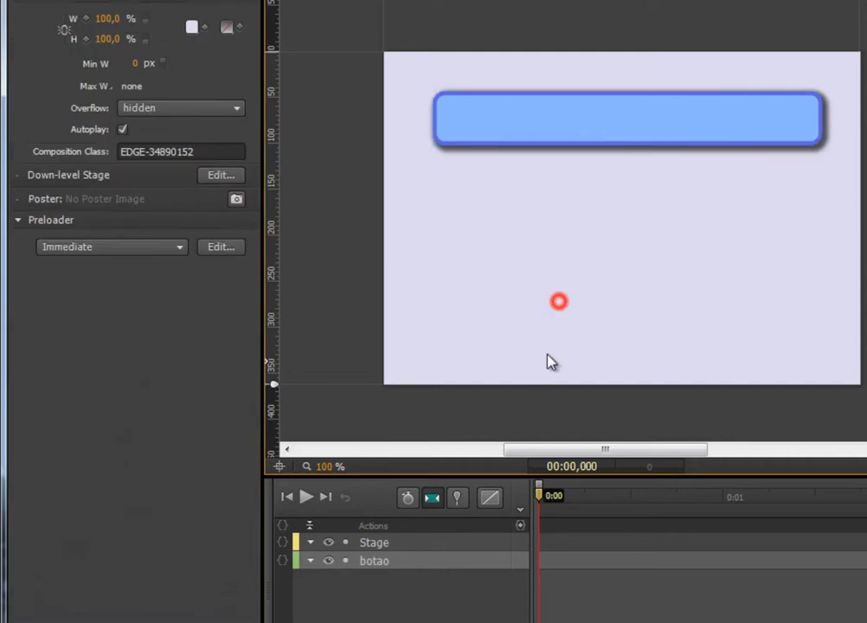
Reselect the rectangle and change its shadow colour to dark blue #0B3C68 at 58% opacity
click(557, 127)
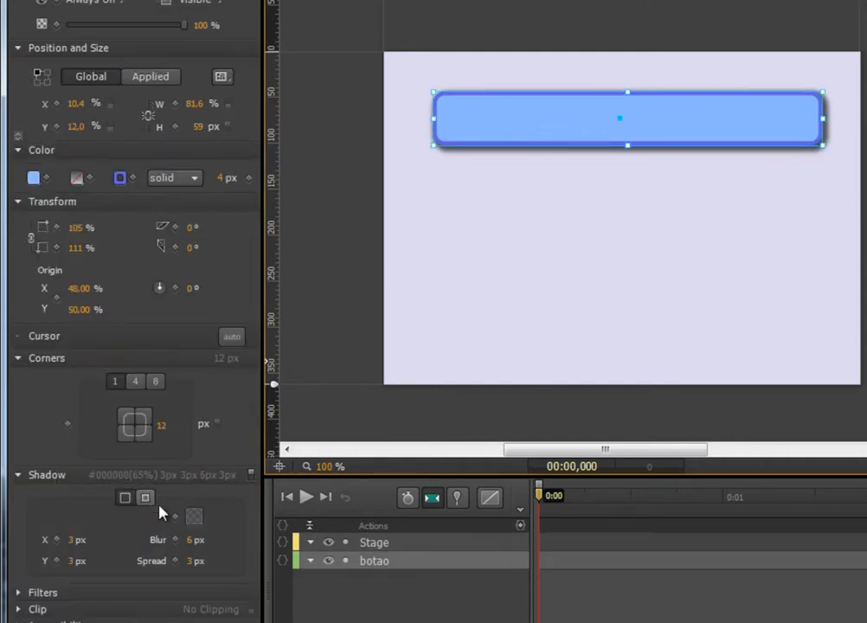
click(195, 517)
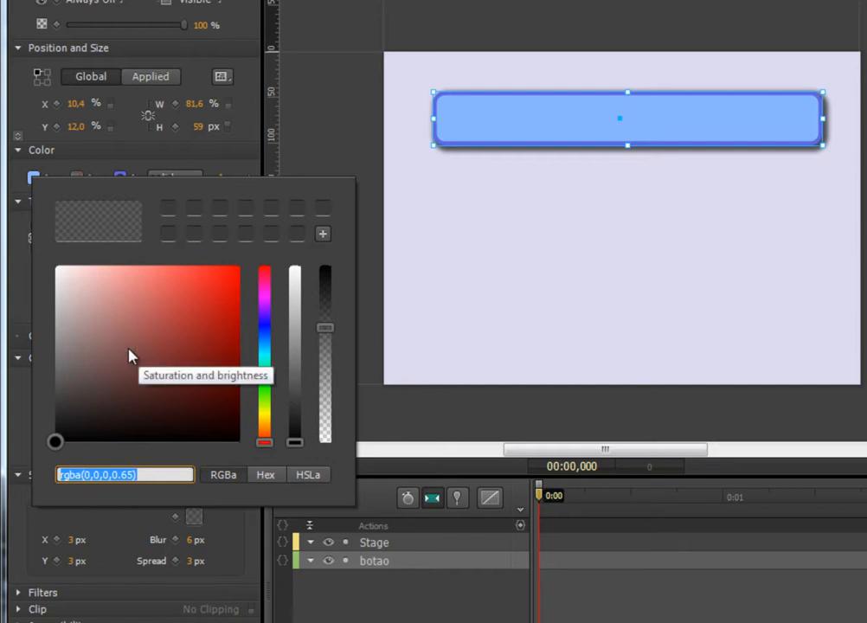
drag(128, 351, 178, 350)
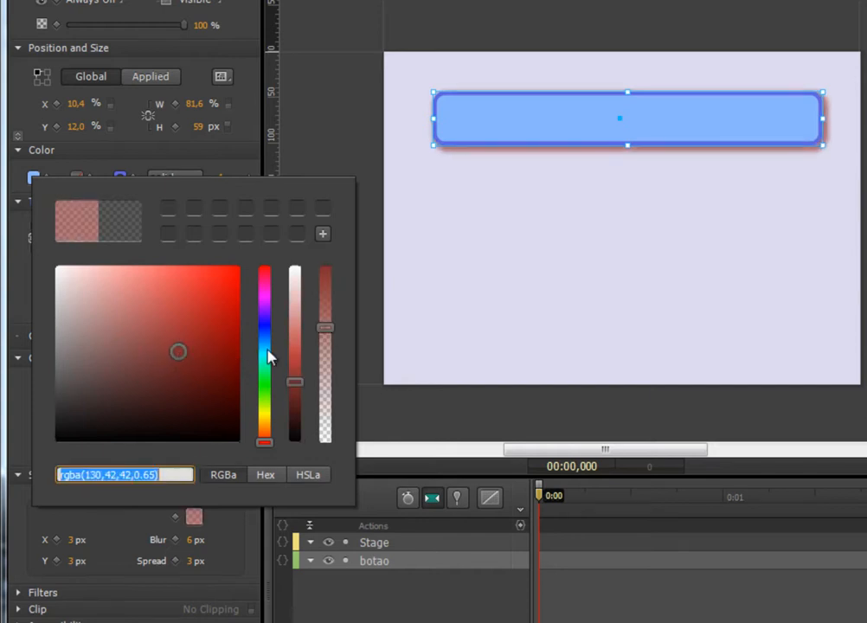
drag(264, 354, 265, 340)
drag(206, 328, 216, 327)
mouse_move(323, 338)
mouse_down()
mouse_move(329, 386)
mouse_move(334, 347)
mouse_move(326, 343)
mouse_up()
mouse_move(224, 355)
mouse_down()
mouse_move(226, 375)
mouse_move(209, 396)
mouse_move(220, 368)
mouse_up()
click(224, 539)
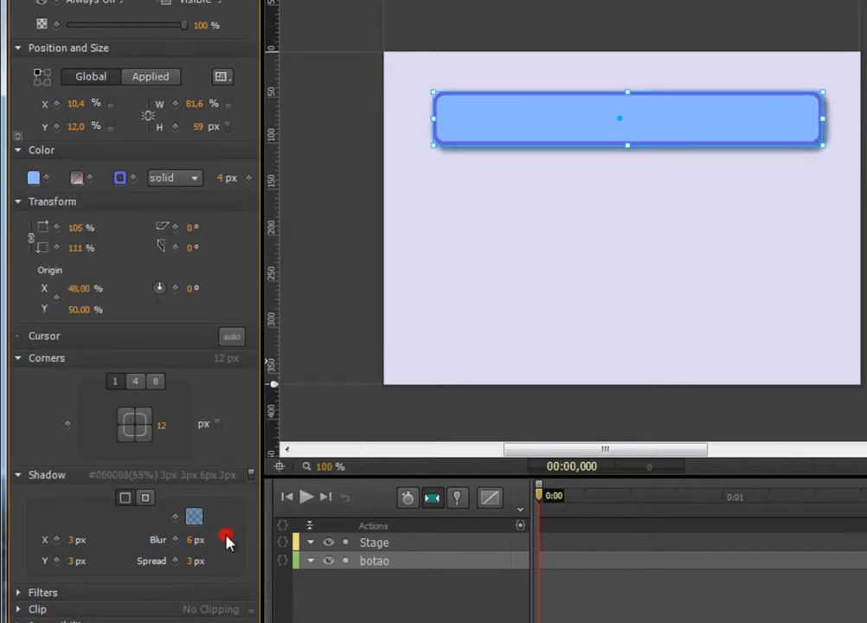
Expand the rectangle's Filters settings for inspection and collapse its Transform, Corners and Shadow settings
click(17, 593)
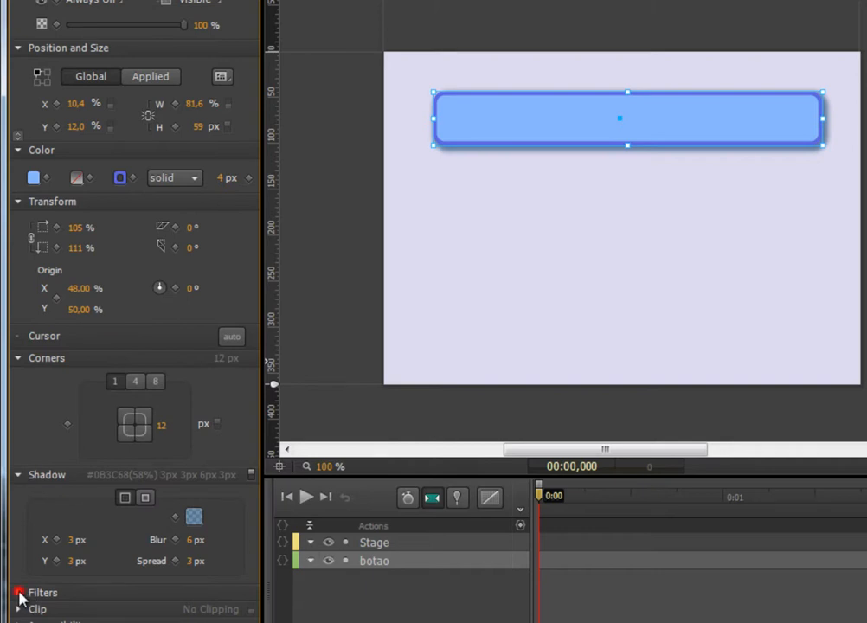
click(24, 538)
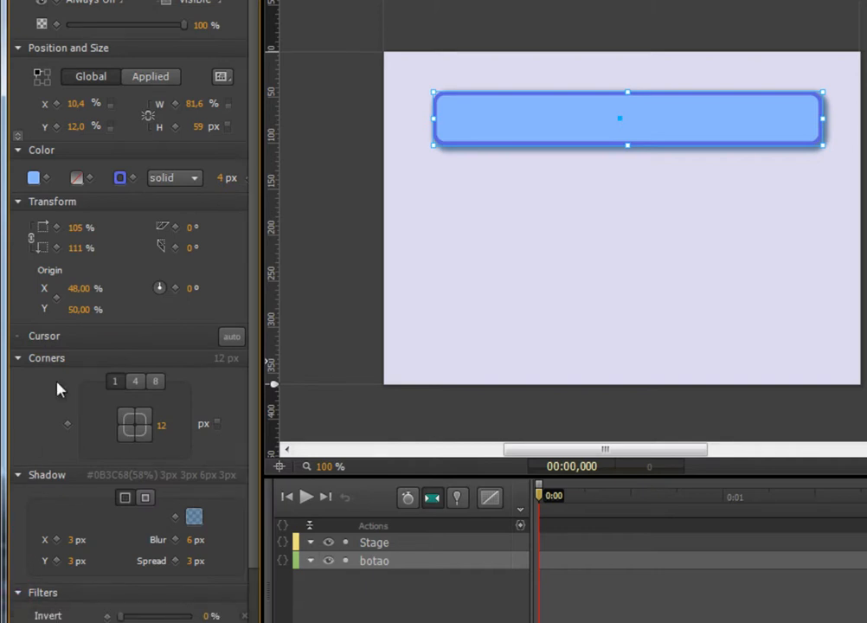
click(19, 357)
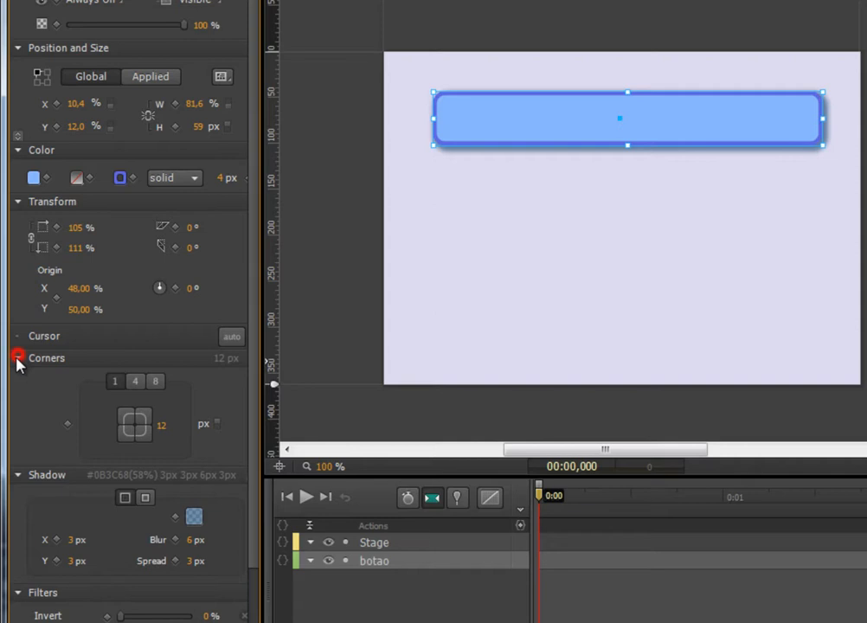
click(18, 202)
click(18, 259)
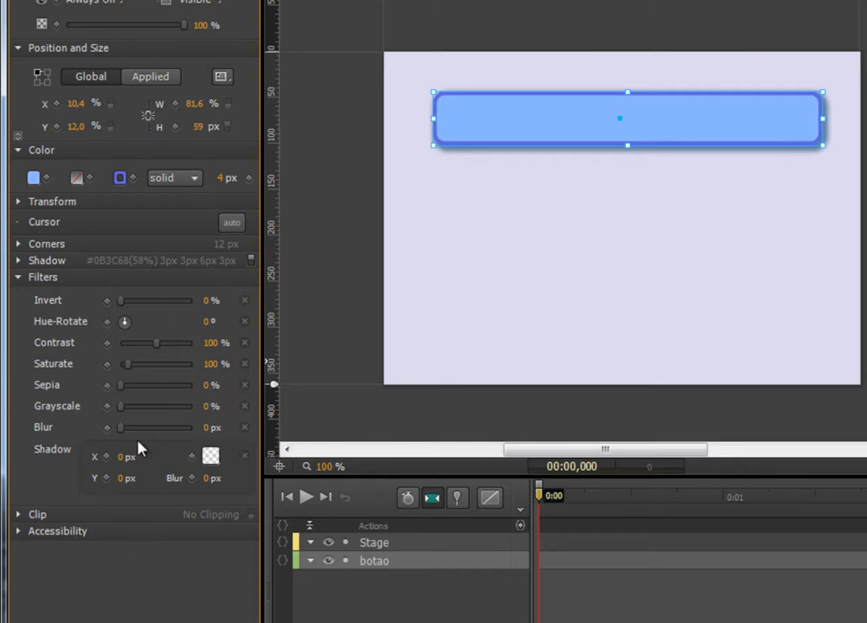
Look at the rectangle's Clip and Accessibility settings and collapse them again
click(19, 515)
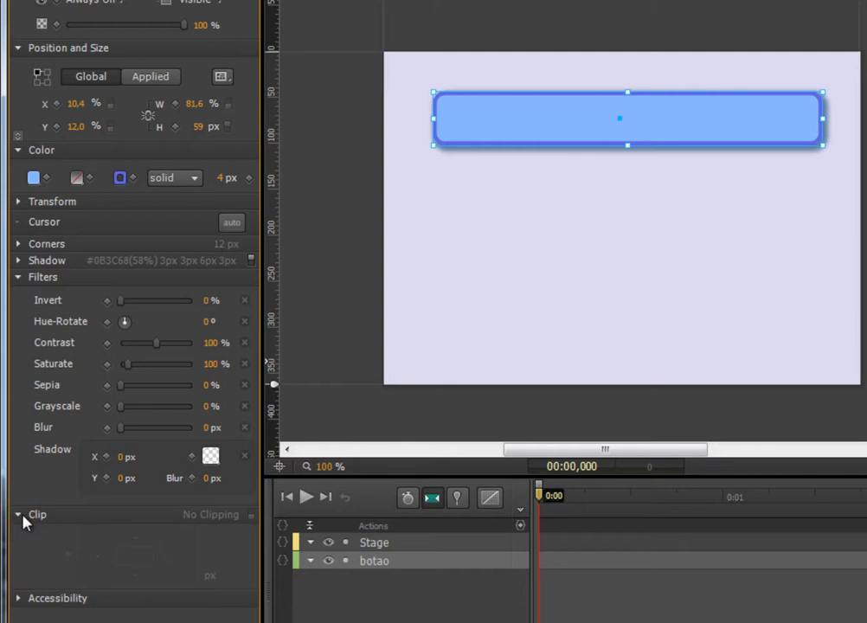
click(17, 599)
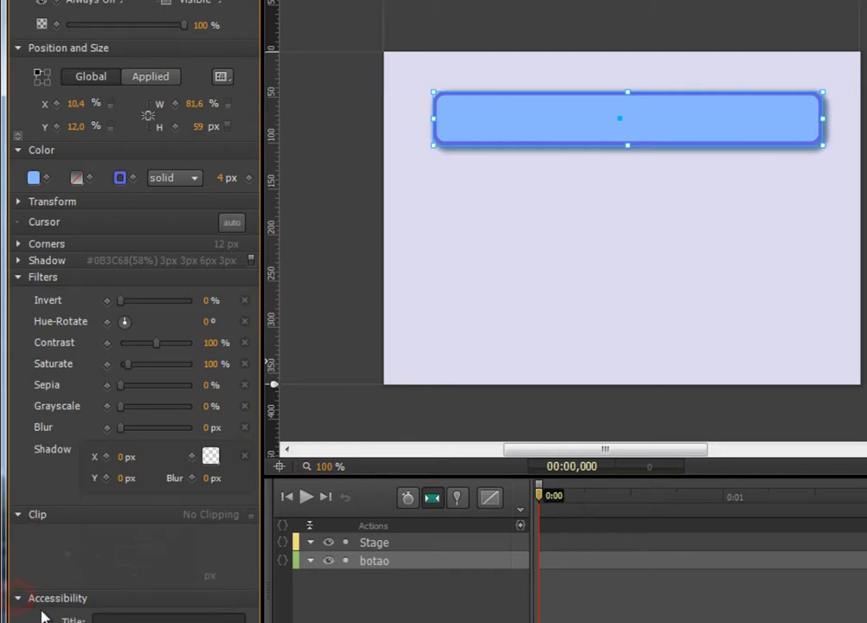
click(19, 515)
click(18, 531)
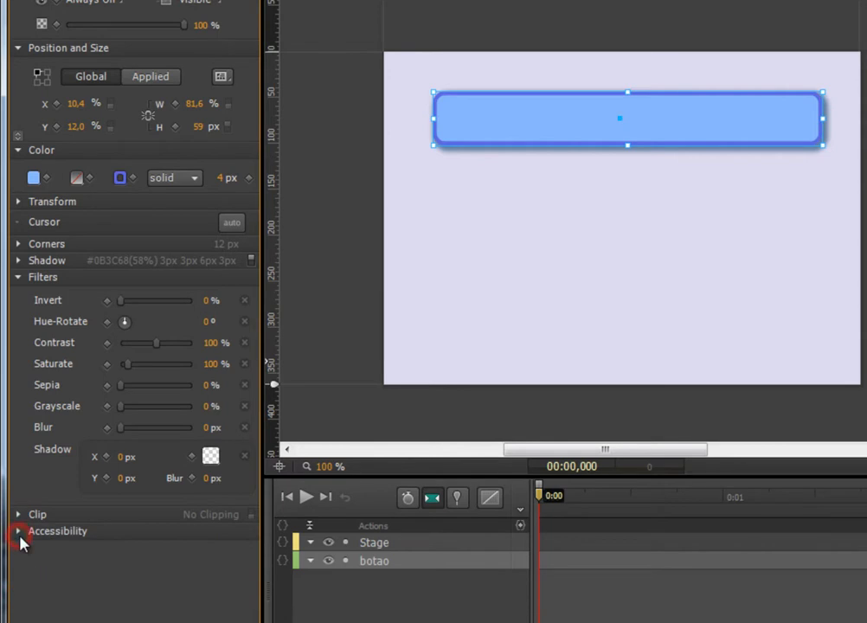
Unlink the rectangle's scale values and scale it to 117% horizontally and 133% vertically
click(17, 201)
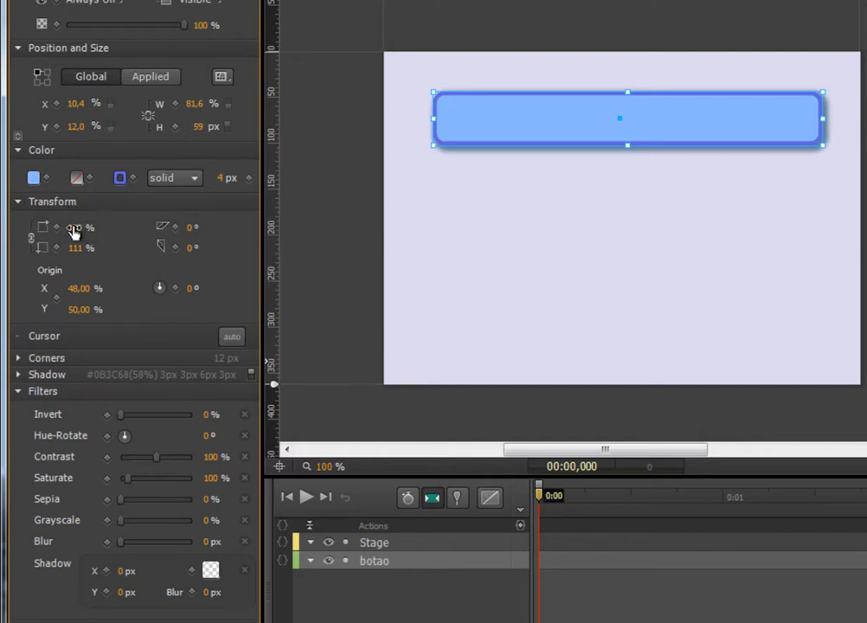
drag(74, 228, 117, 310)
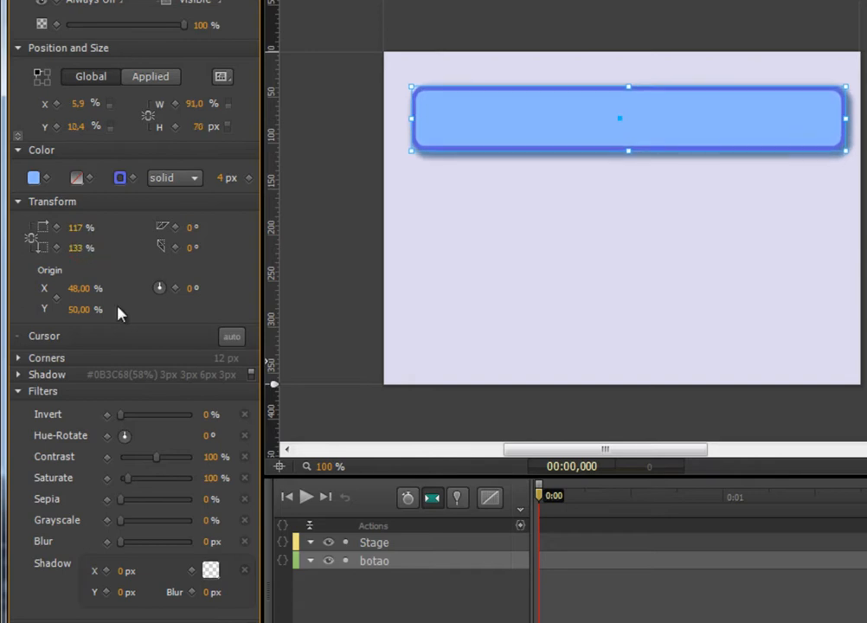
Try skewing the rectangle 6° horizontally and 5° vertically and reset both skew angles to 0°
mouse_move(190, 232)
mouse_down()
mouse_move(179, 226)
mouse_move(230, 227)
mouse_move(176, 226)
mouse_move(197, 228)
mouse_move(194, 247)
mouse_move(222, 249)
mouse_move(191, 242)
mouse_up()
click(191, 227)
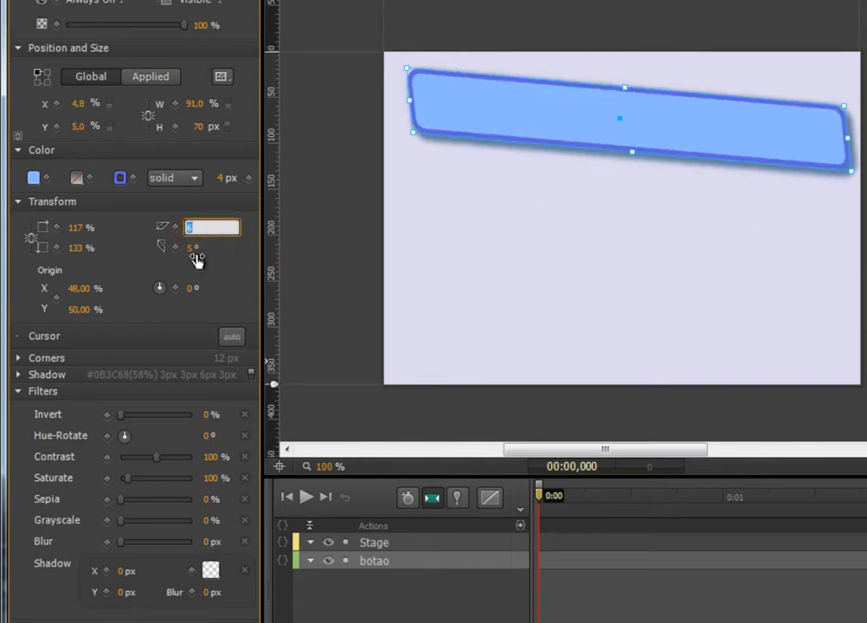
text(0)
click(199, 248)
text(0)
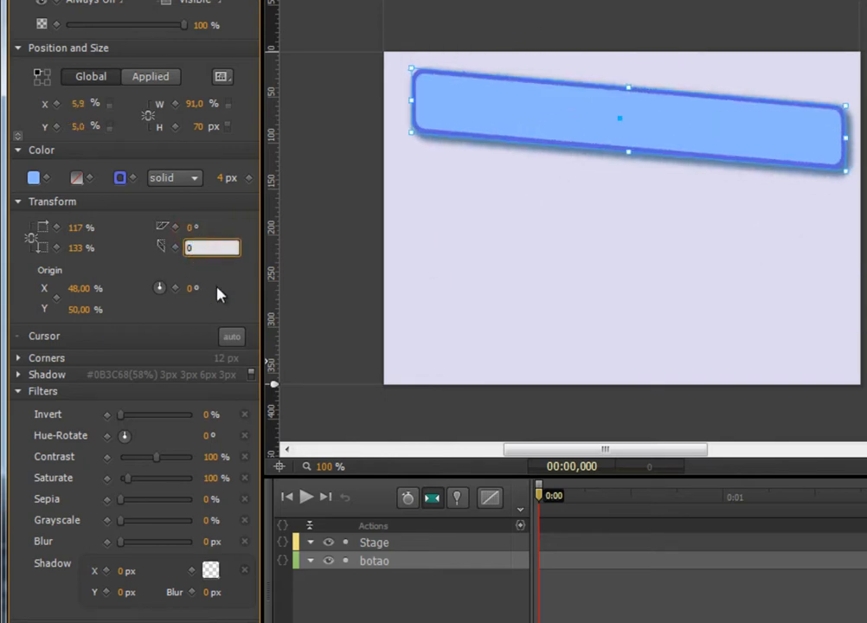
key(Return)
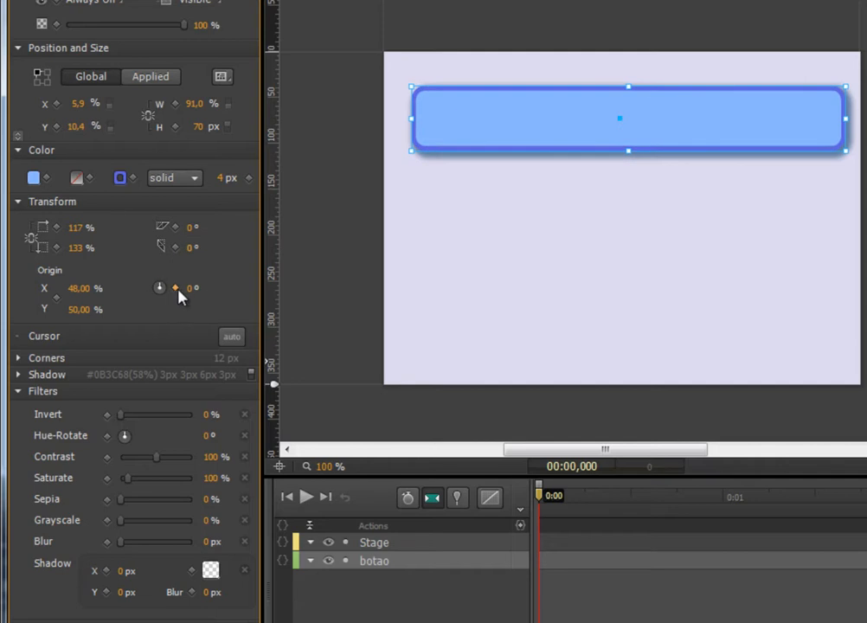
Try rotating the rectangle to -36° about its origin and reset the rotation to 0°
mouse_move(193, 288)
mouse_down()
mouse_move(232, 289)
mouse_move(194, 287)
mouse_up()
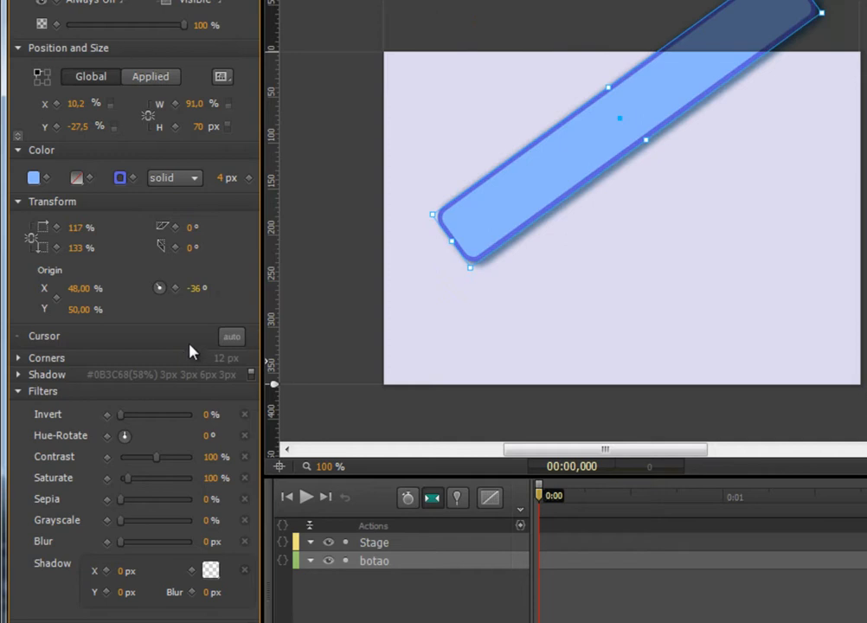
click(199, 287)
text(0)
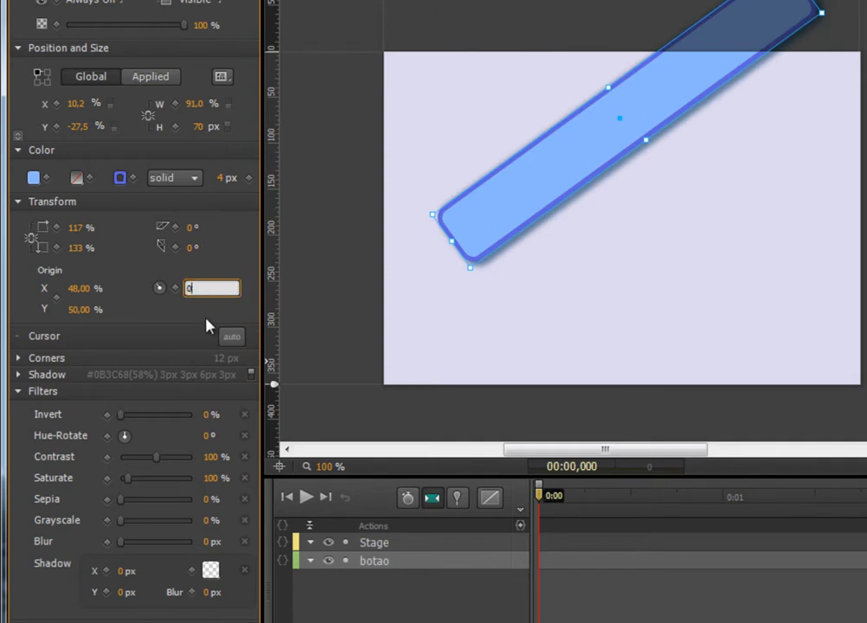
key(Return)
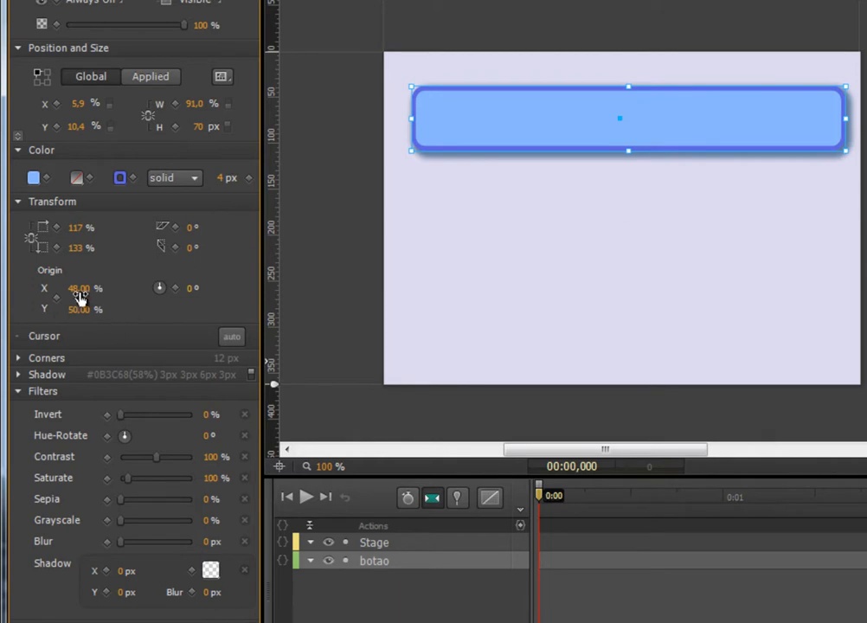
Move the rectangle's transform origin to X 17% and Y 35%, test a 53° rotation and reset the rotation to 0°
drag(84, 289, 70, 312)
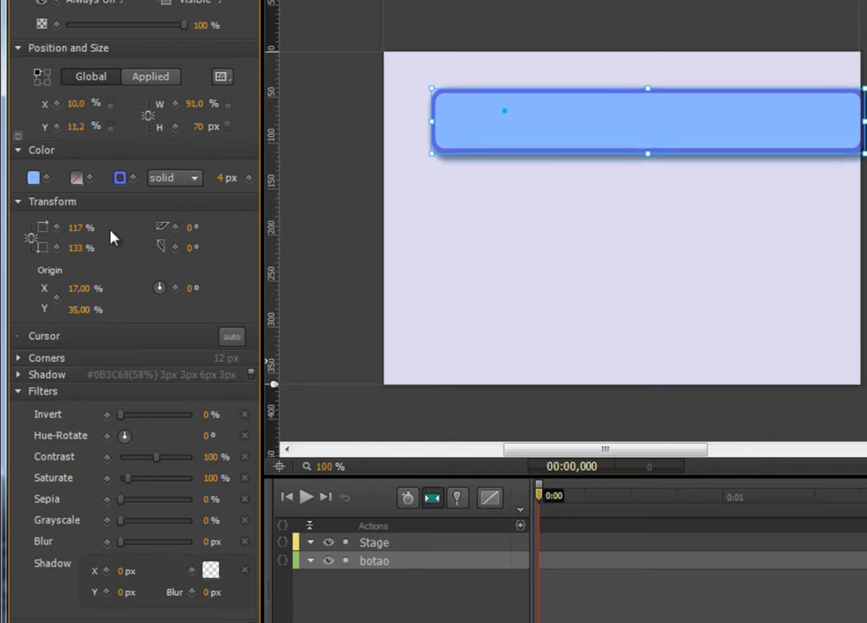
drag(191, 290, 251, 292)
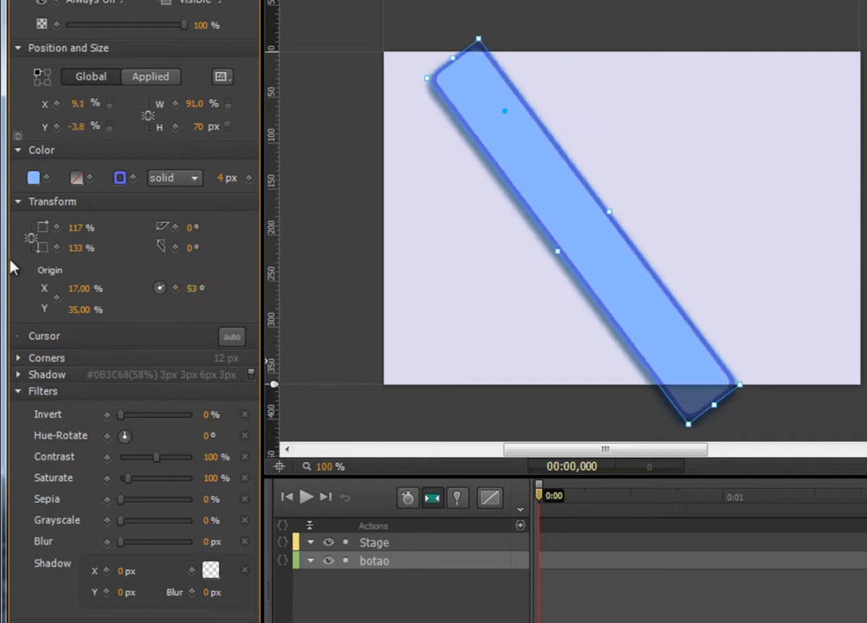
click(191, 288)
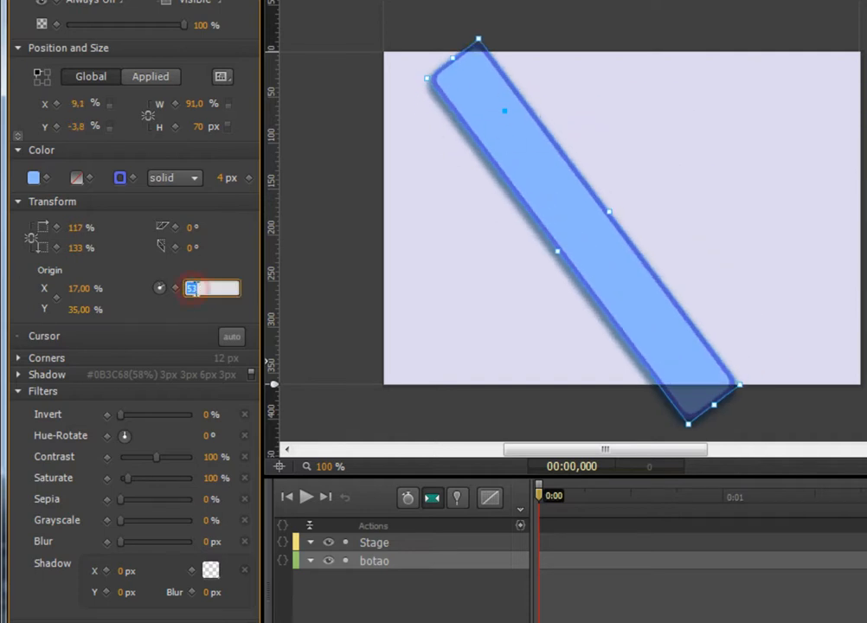
text(0)
key(Return)
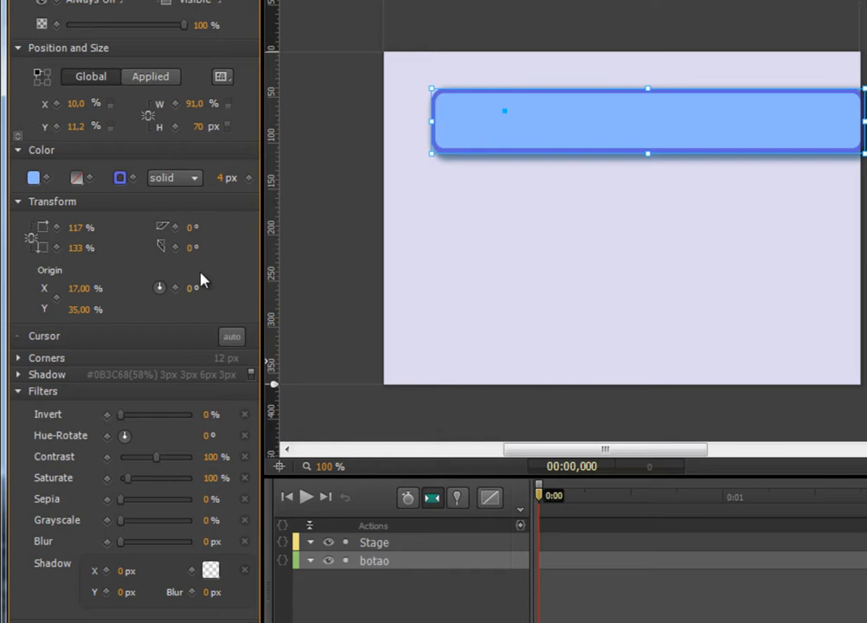
Centre the rectangle's transform origin by setting both X and Y to 50%
click(82, 288)
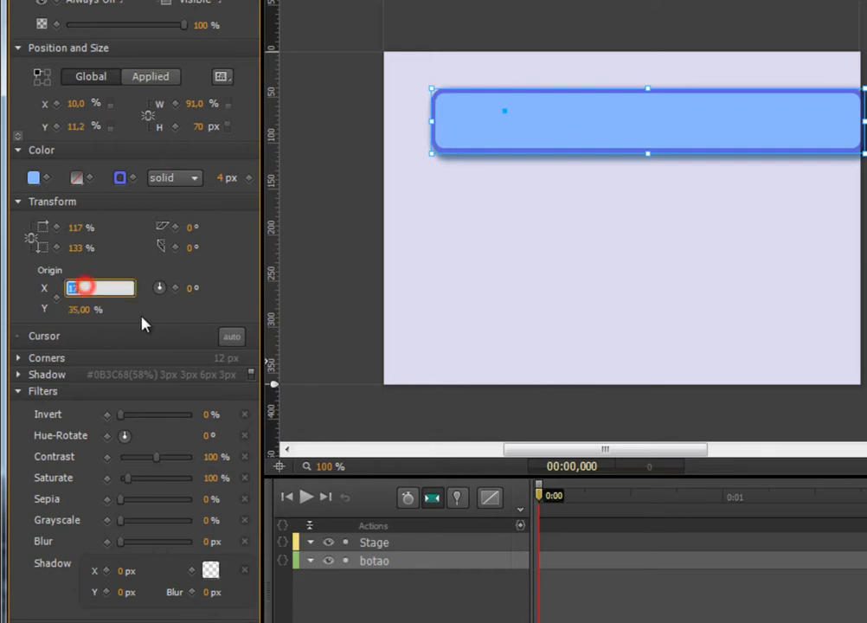
text(50)
click(88, 309)
text(50)
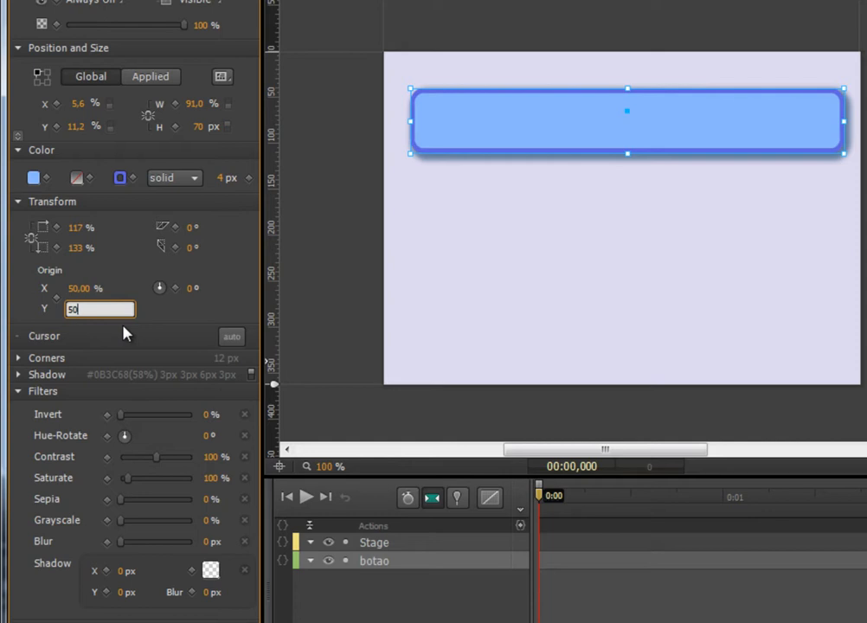
key(Return)
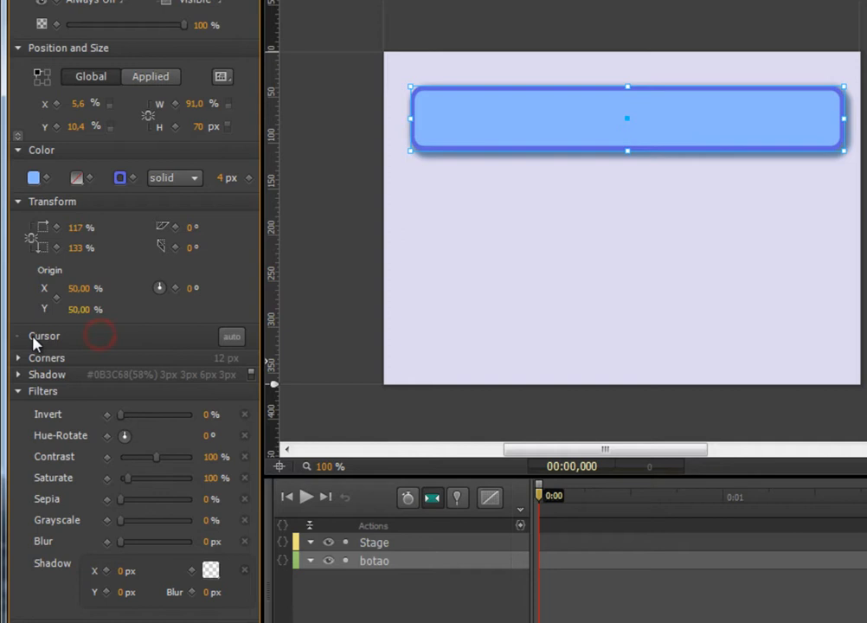
View the available mouse cursor styles for the botao rectangle without changing its cursor
click(232, 336)
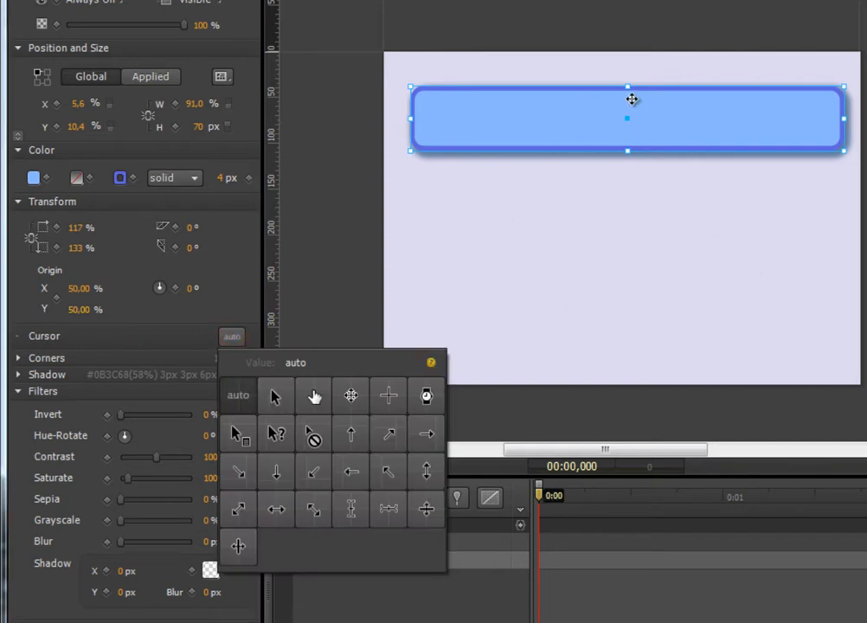
click(235, 297)
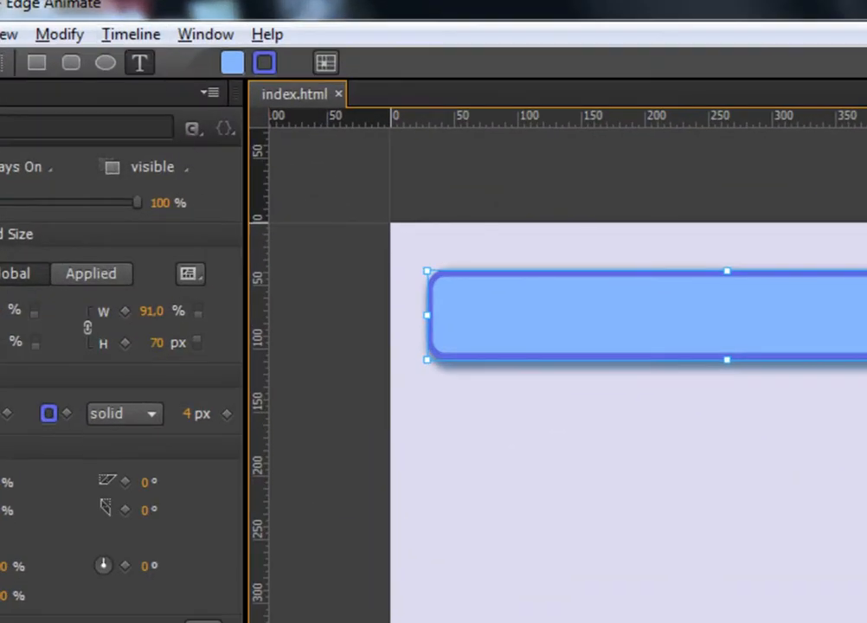
Add the text "Loja CompreBem" on the blue rectangle and move it to about X 160 px, Y 59 px
click(484, 294)
click(349, 261)
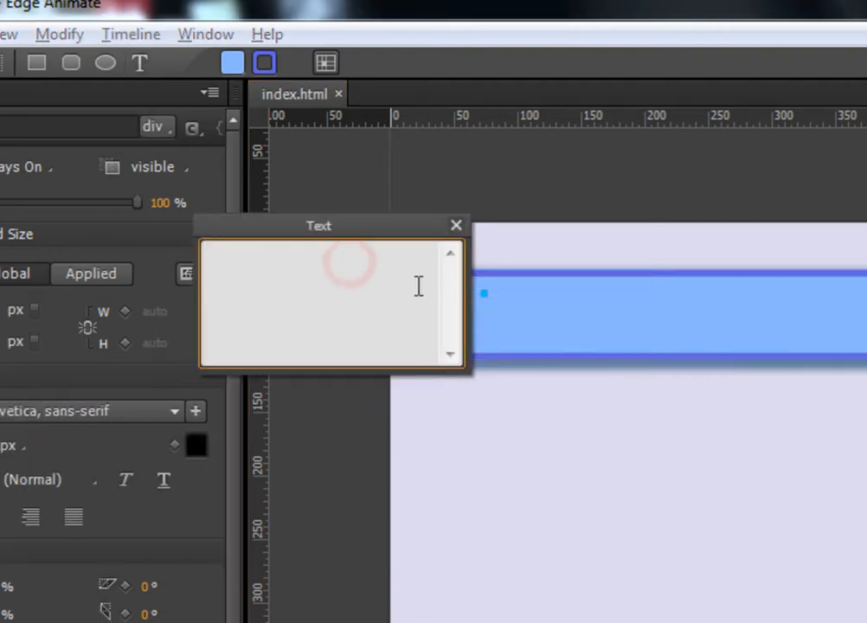
text(Loja Compre)
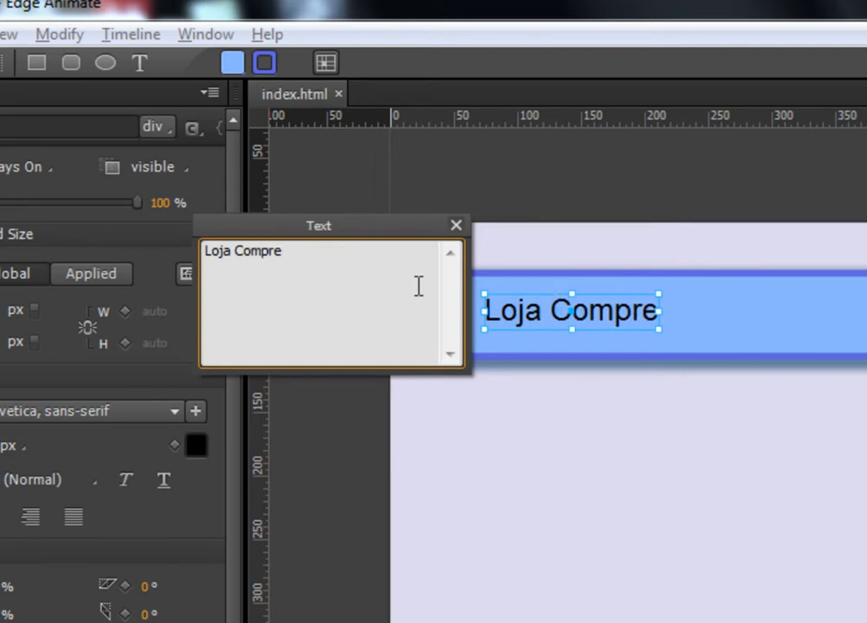
text(Bem)
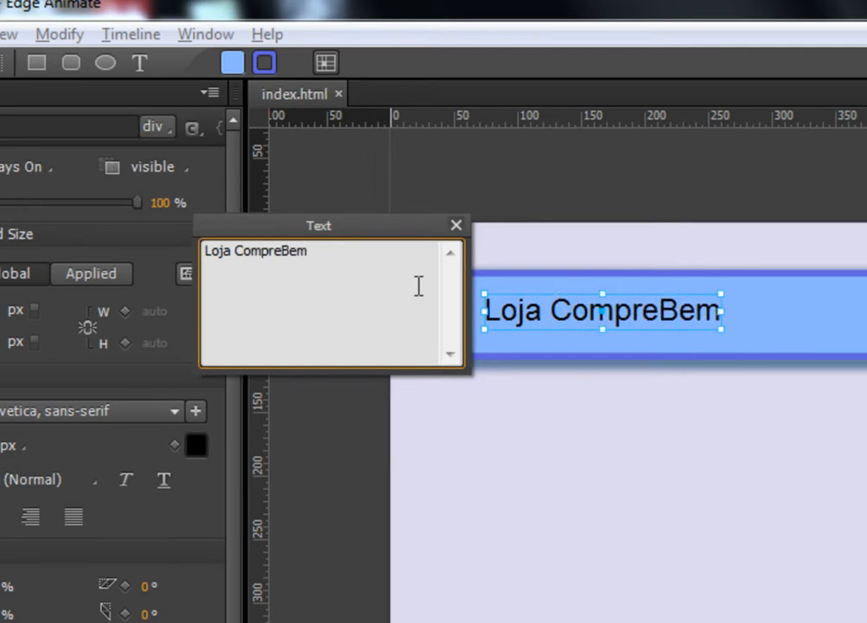
click(631, 396)
drag(644, 313, 751, 316)
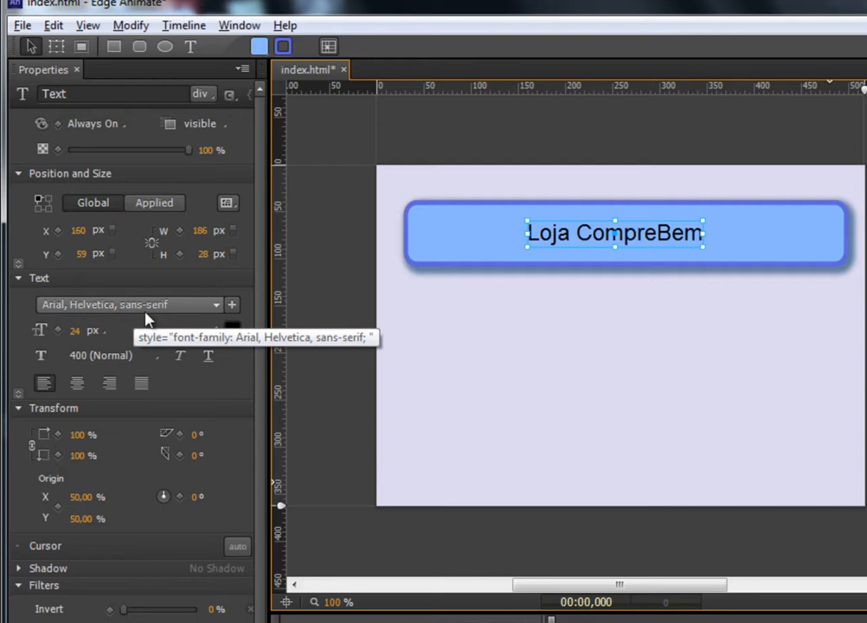
View the text's font weight options, and try underlining the text and removing the underline
click(118, 361)
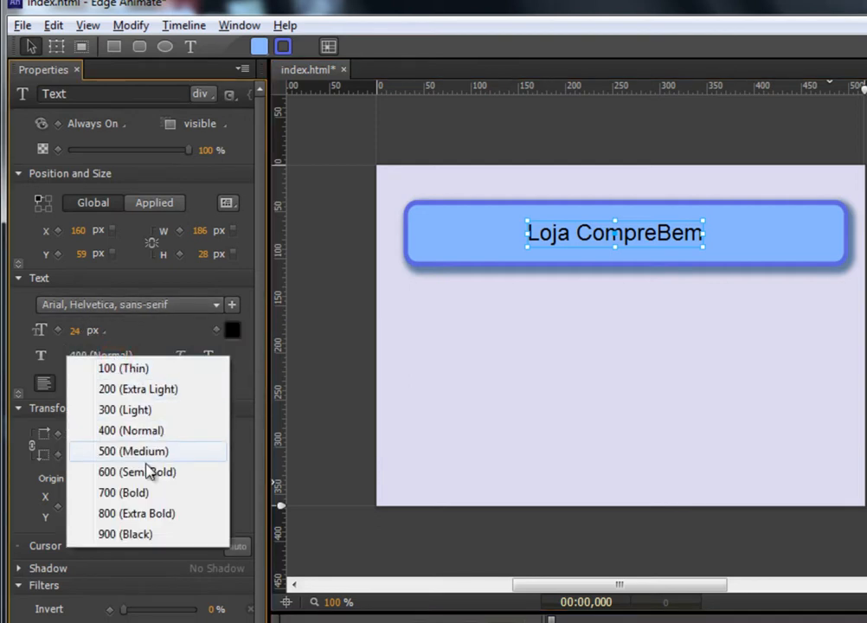
click(158, 353)
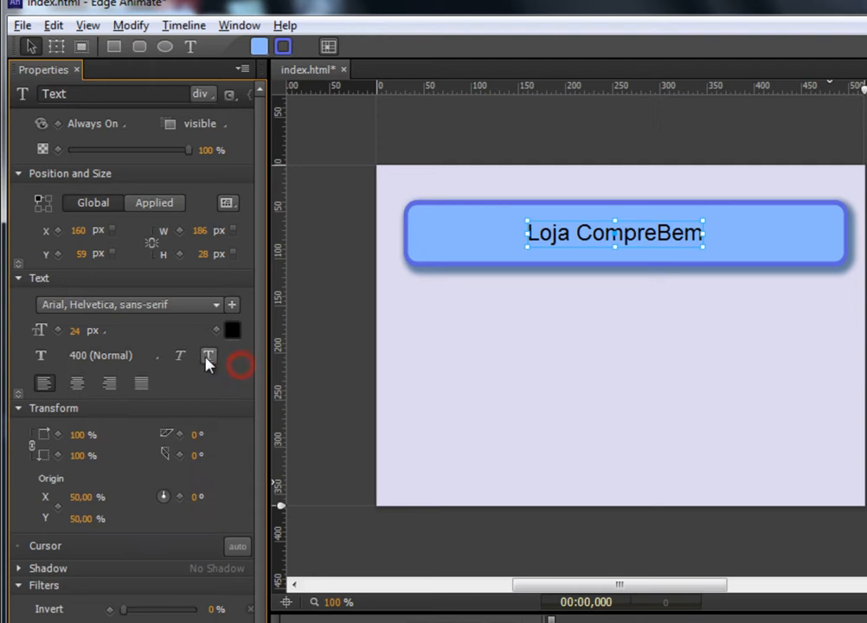
click(207, 357)
click(206, 356)
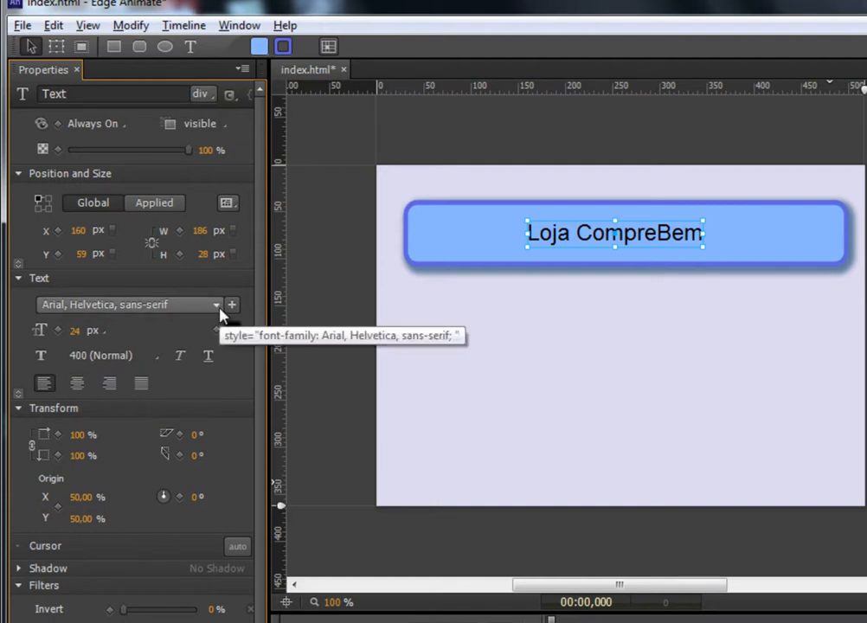
Set the text's font to Trebuchet MS, Arial, Helvetica, sans-serif and its size to 48 px
click(126, 305)
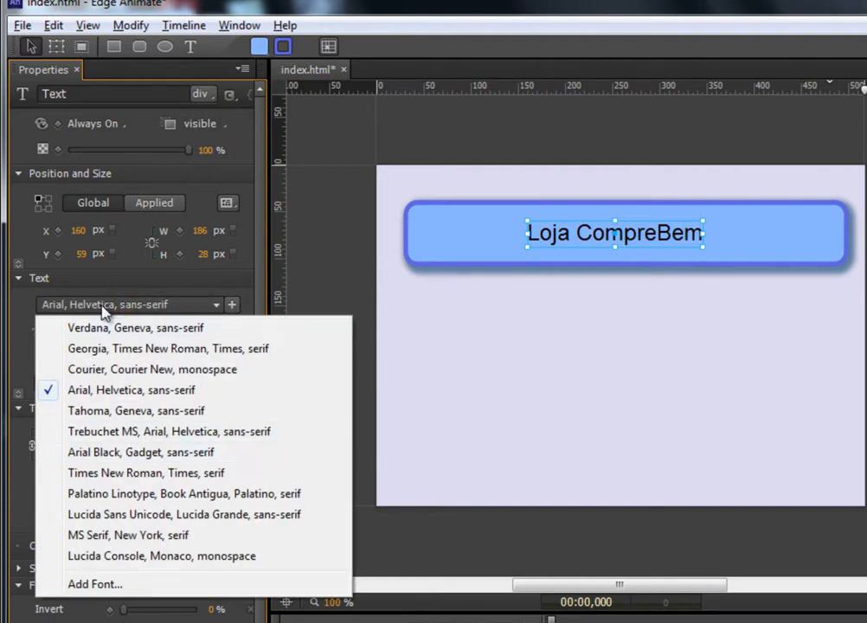
click(109, 431)
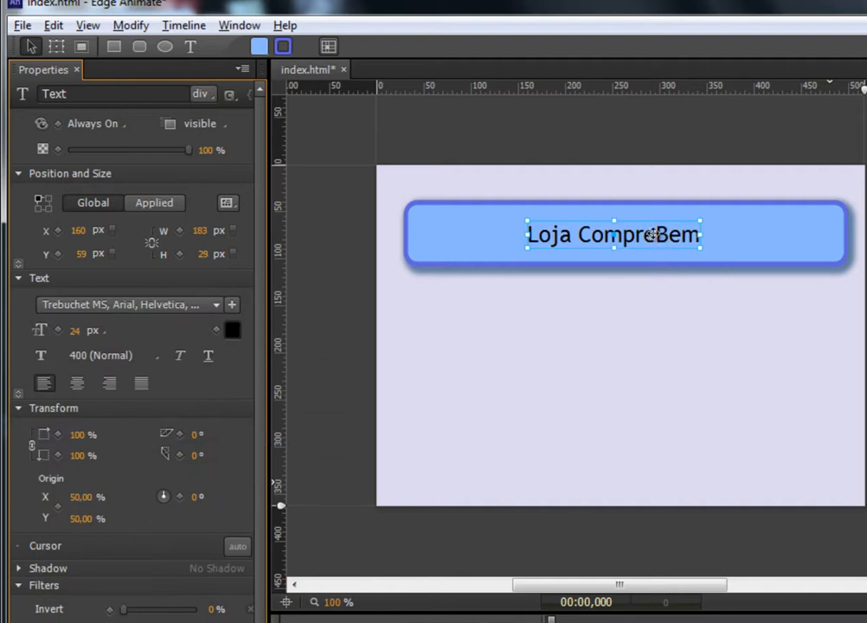
click(659, 234)
drag(77, 334, 103, 330)
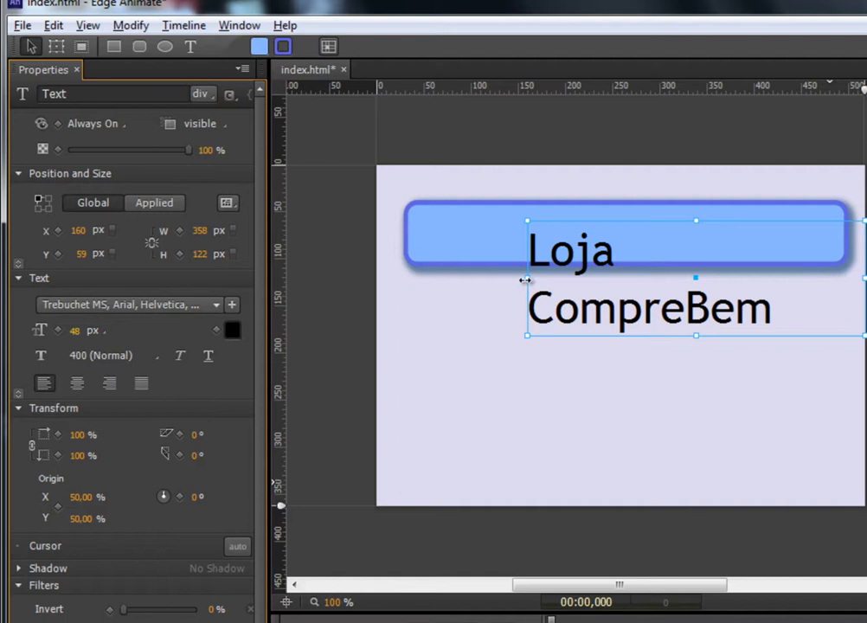
Fit the text box over the blue rectangle at about 471 × 70 px, centre its text and expand the extra text properties
drag(524, 280, 409, 283)
drag(643, 335, 668, 232)
click(82, 383)
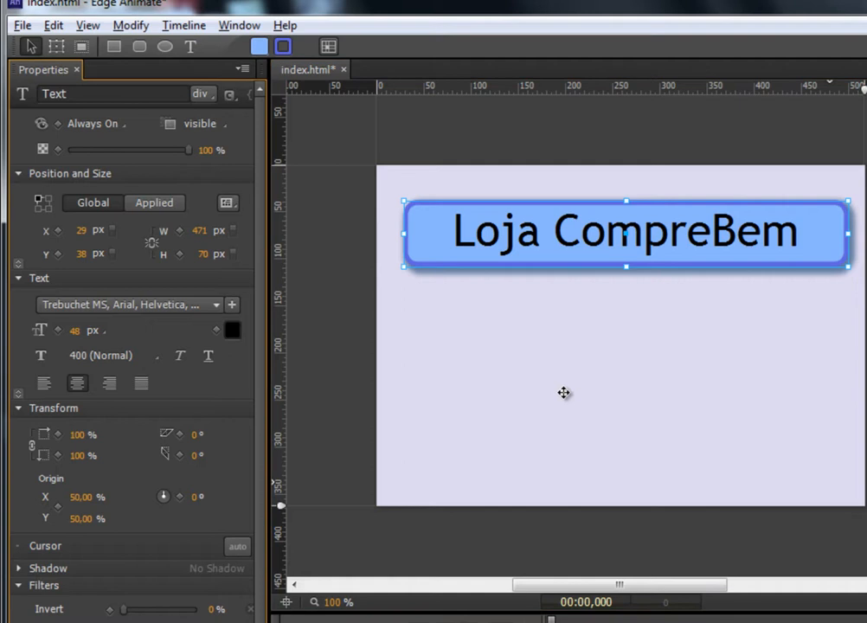
click(18, 396)
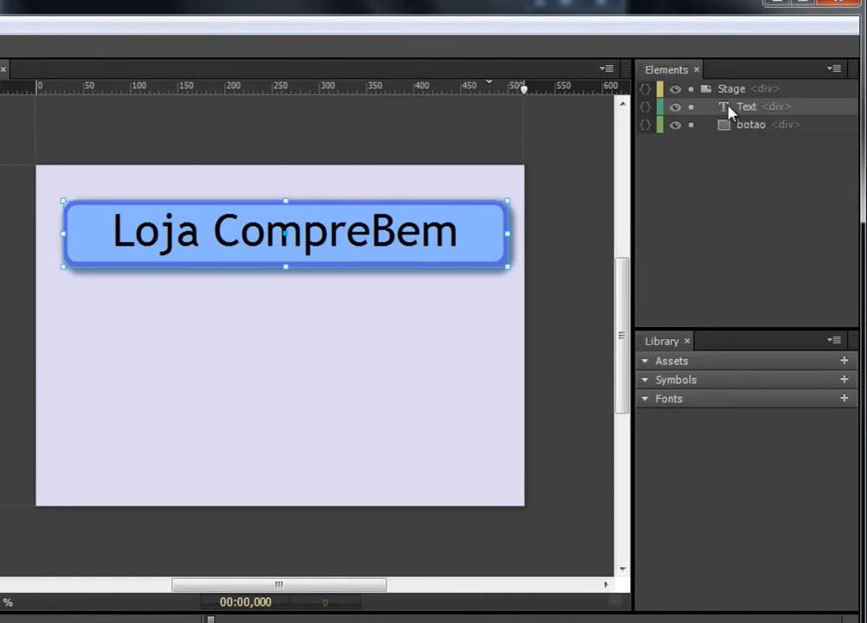
Select the Text, botao and Stage elements in turn to examine how the element list and timeline layers correspond
click(756, 126)
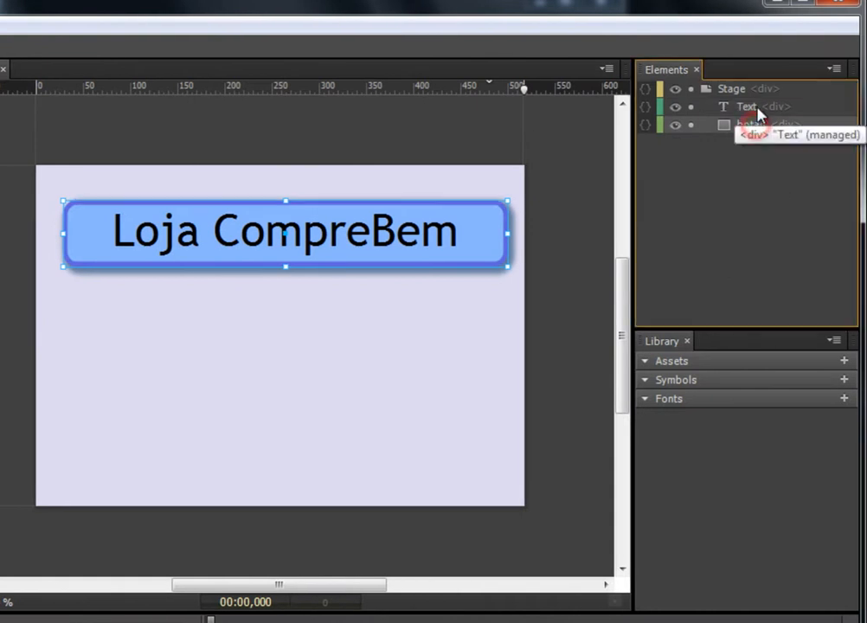
click(756, 109)
click(754, 126)
click(751, 110)
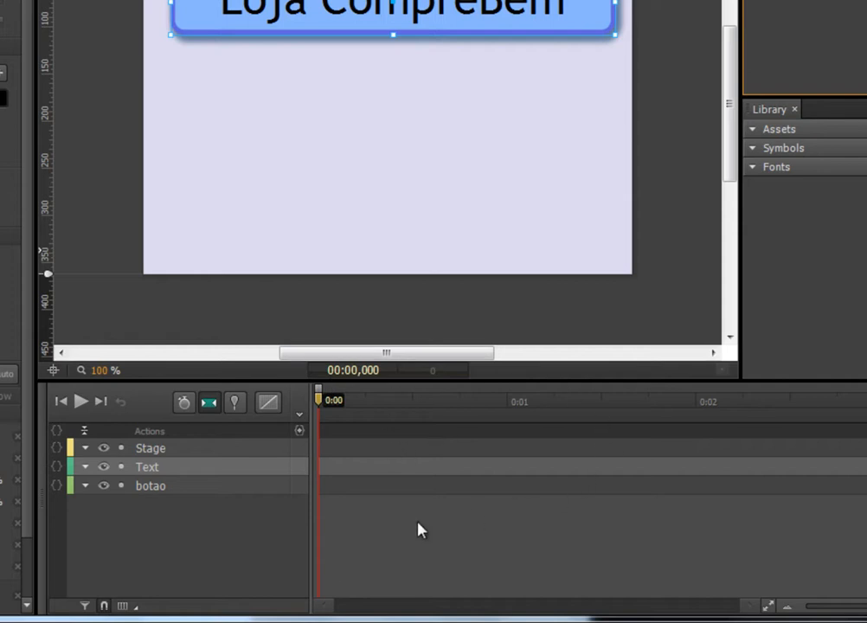
click(290, 551)
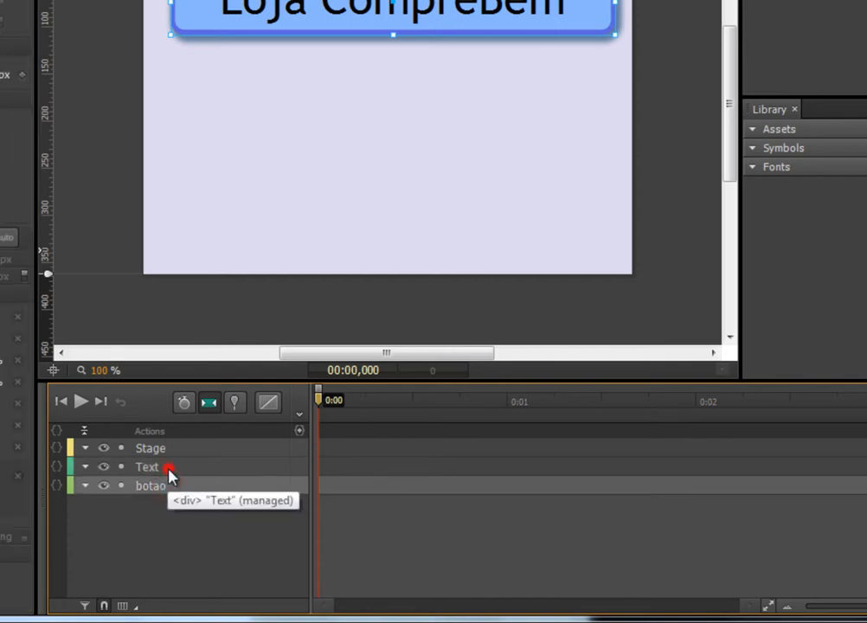
click(182, 448)
click(177, 467)
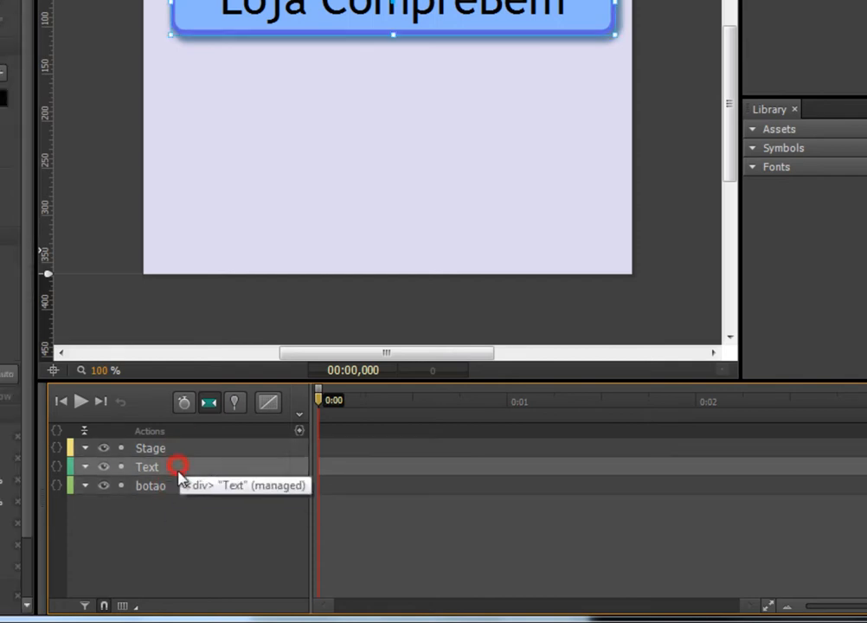
click(176, 485)
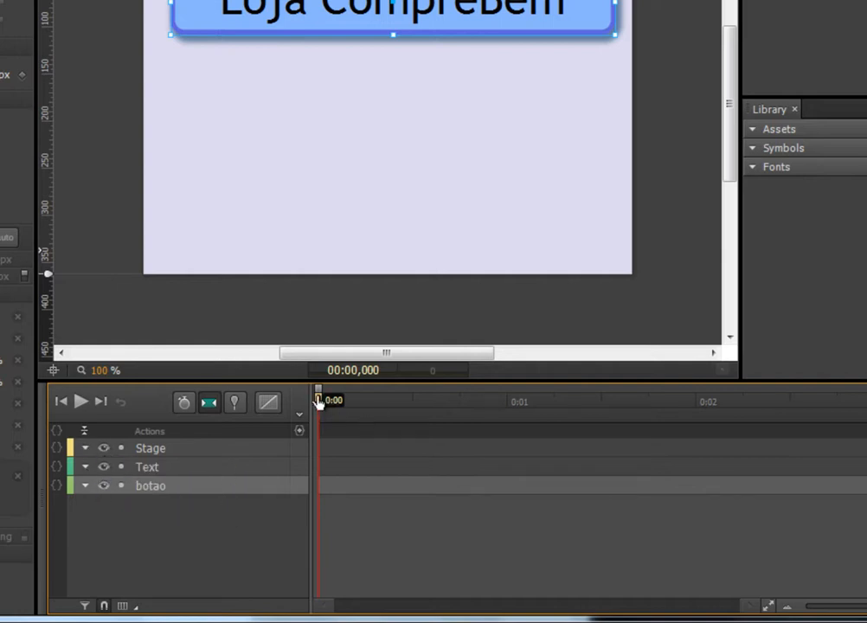
mouse_move(320, 405)
mouse_down()
mouse_move(703, 409)
mouse_move(319, 409)
mouse_up()
mouse_move(319, 399)
mouse_down()
mouse_move(509, 407)
mouse_move(319, 401)
mouse_up()
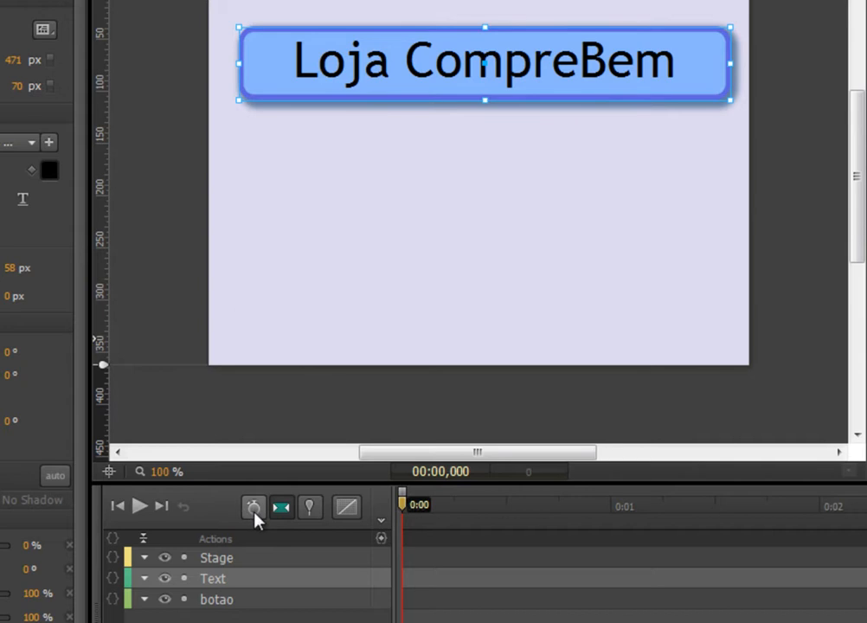
Turn on automatic keyframing and, at 1 second, move the text down to about Top 272 px
click(341, 68)
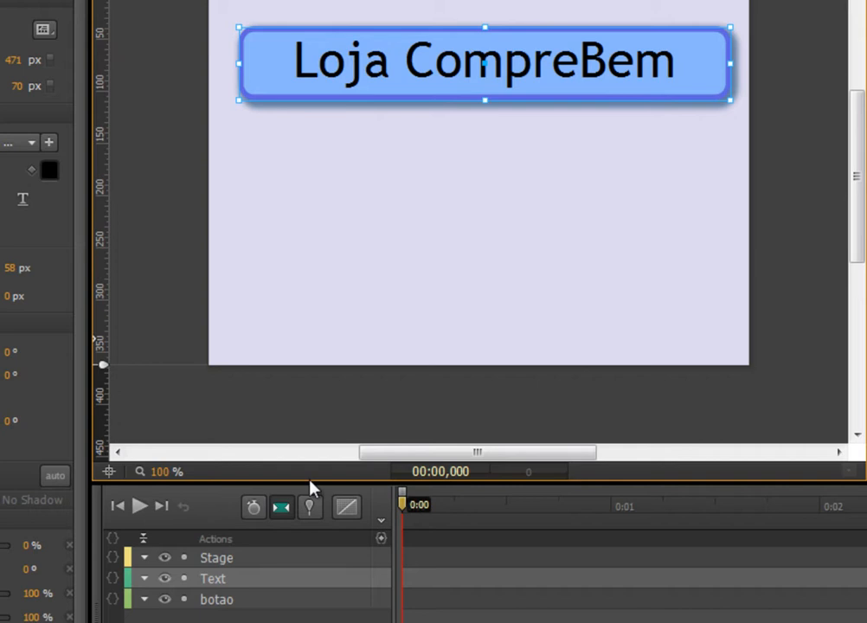
click(253, 509)
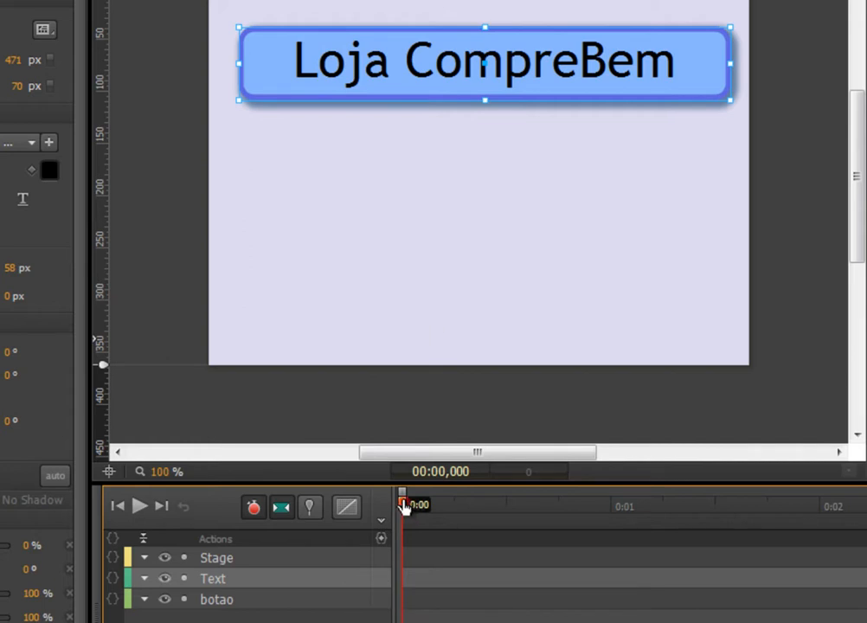
drag(403, 506, 610, 507)
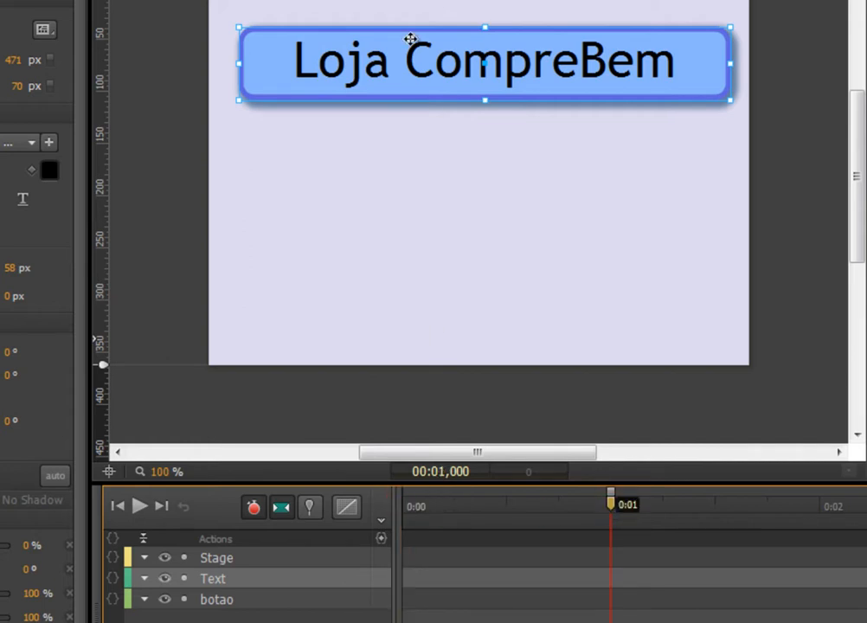
drag(424, 64, 429, 301)
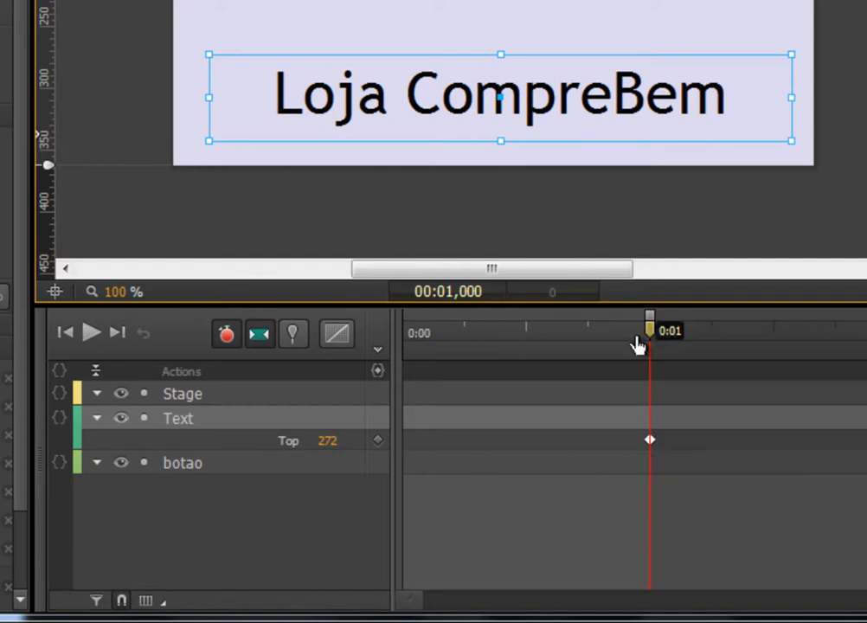
At 0 seconds, move the text below the rectangle to about Top 242 px to record its starting keyframe
drag(651, 329, 405, 334)
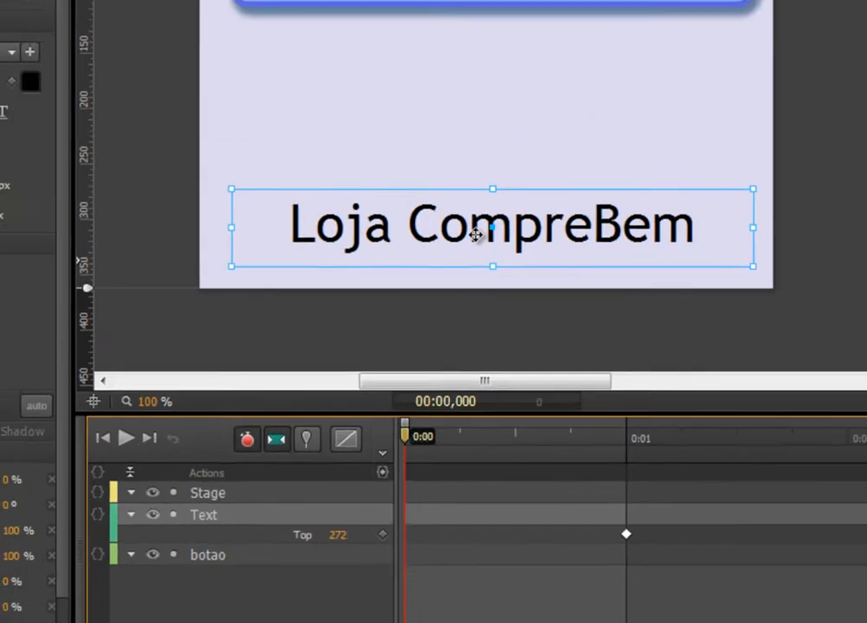
drag(482, 107, 479, 0)
drag(469, 189, 472, 280)
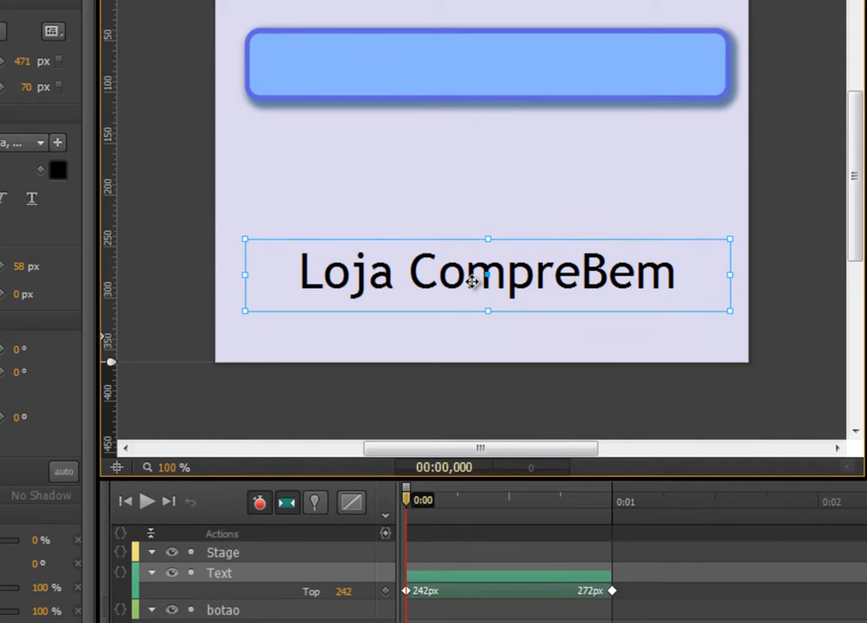
Move the text at the 1-second keyframe back onto the rectangle at Top 38 px and play the animation
click(613, 593)
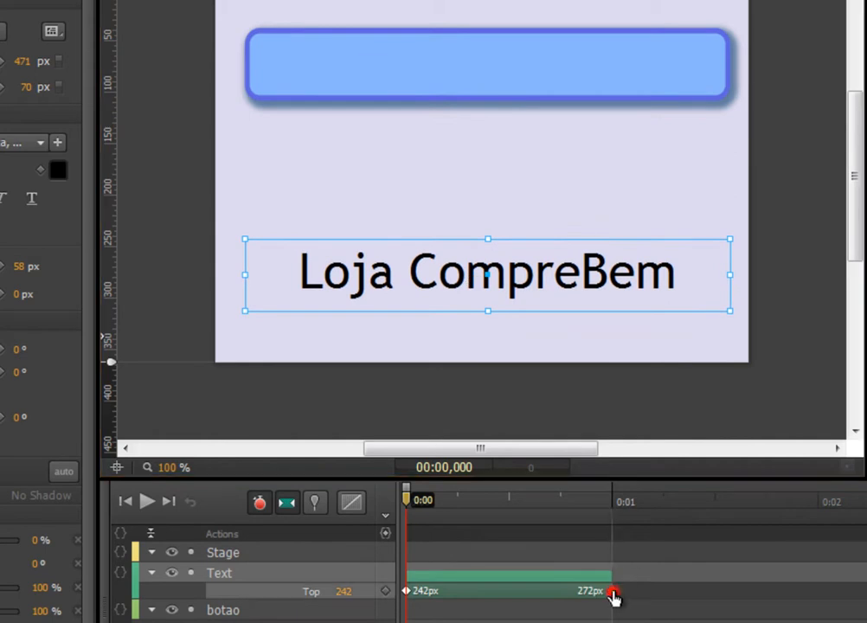
click(615, 510)
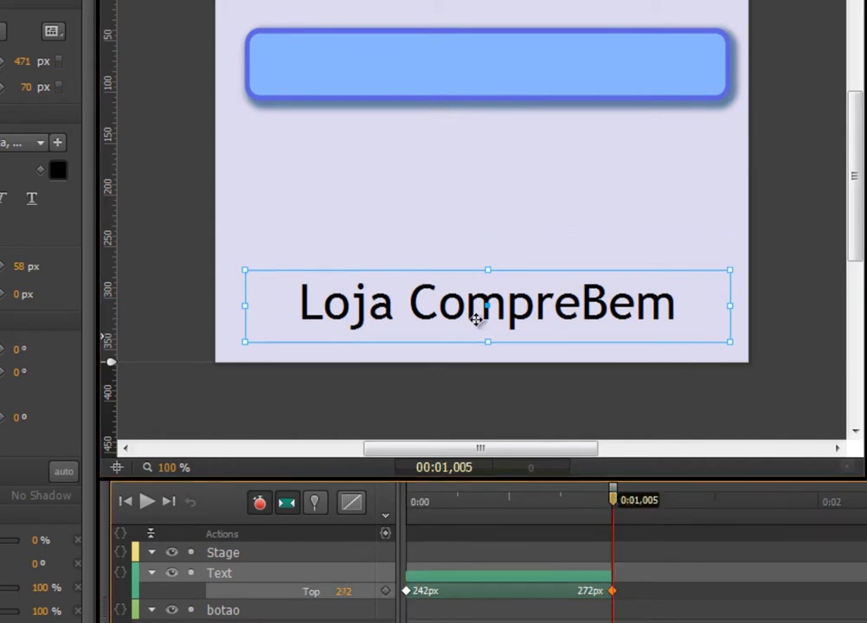
drag(477, 319, 475, 75)
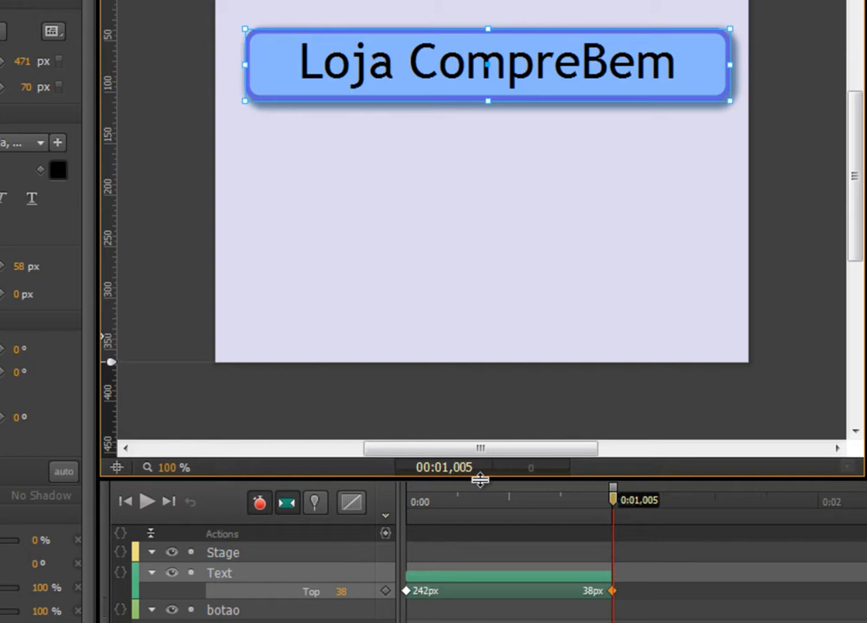
key(space)
key(space)
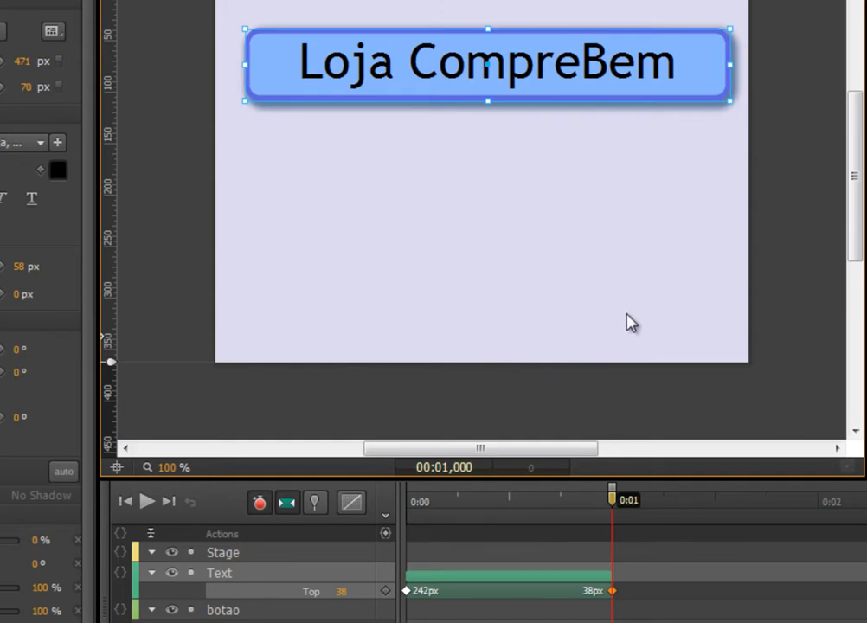
Select the botao rectangle and record a Top position keyframe for it at 1 second
click(259, 134)
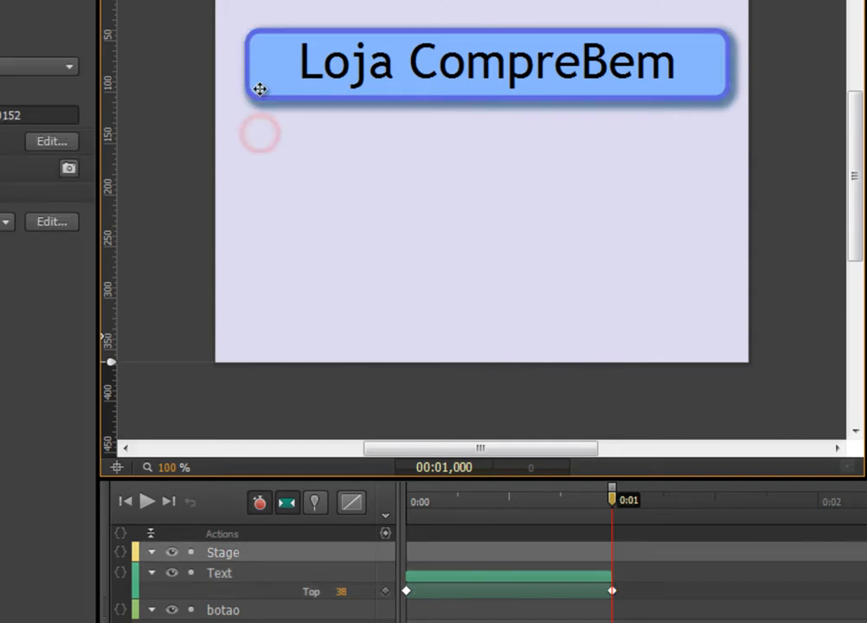
click(265, 71)
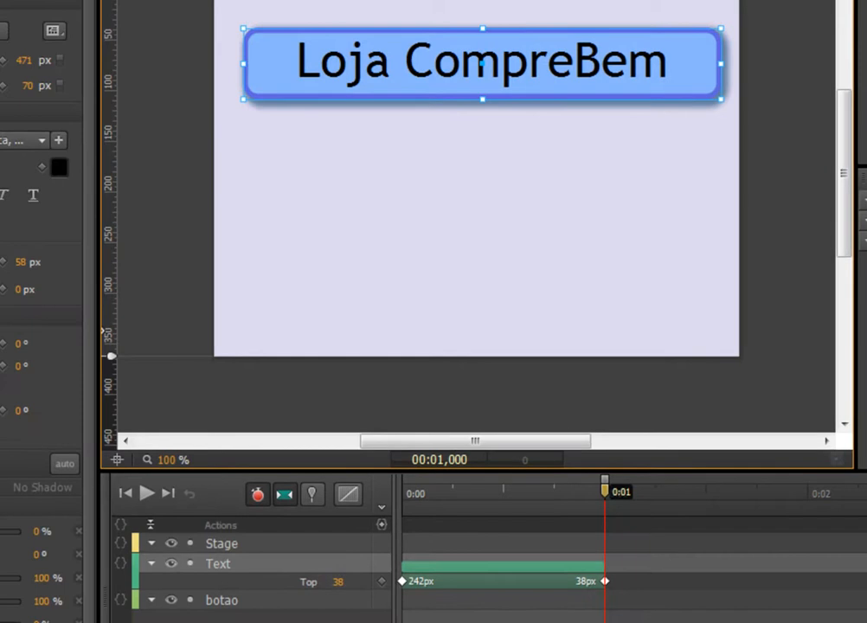
click(387, 102)
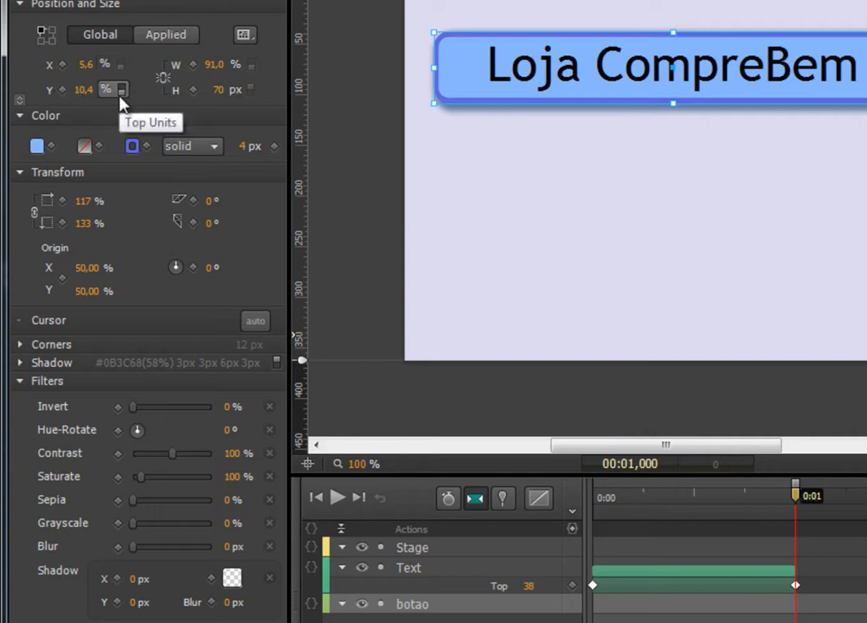
click(62, 90)
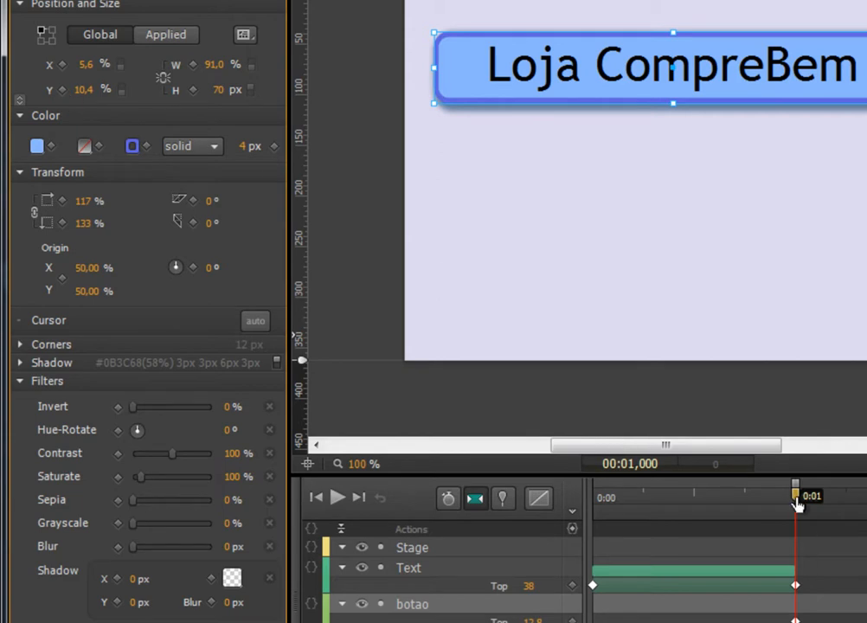
At 0 seconds, record a Top keyframe for botao, move it above the stage to about -20.3%, and scrub through the motion
drag(797, 505, 593, 505)
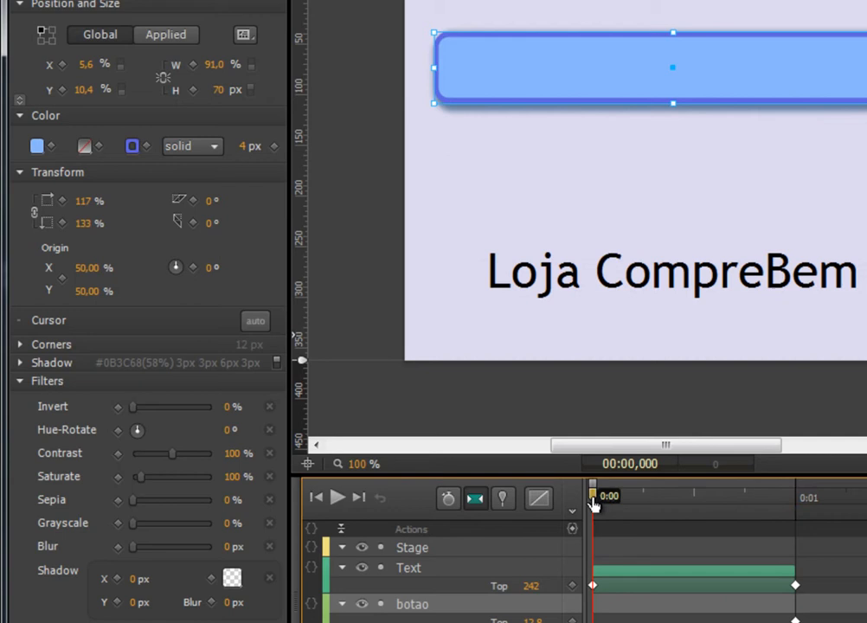
click(63, 90)
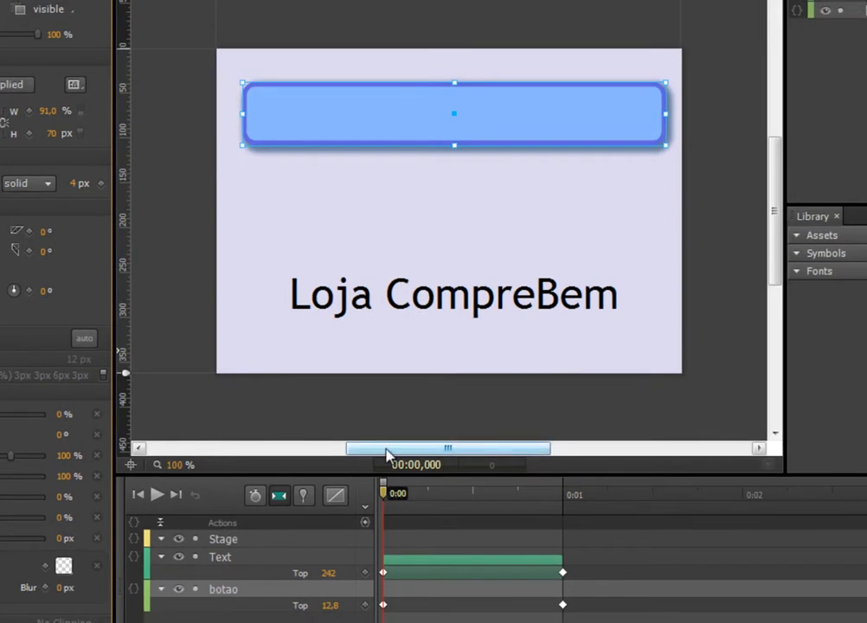
drag(385, 113, 383, 11)
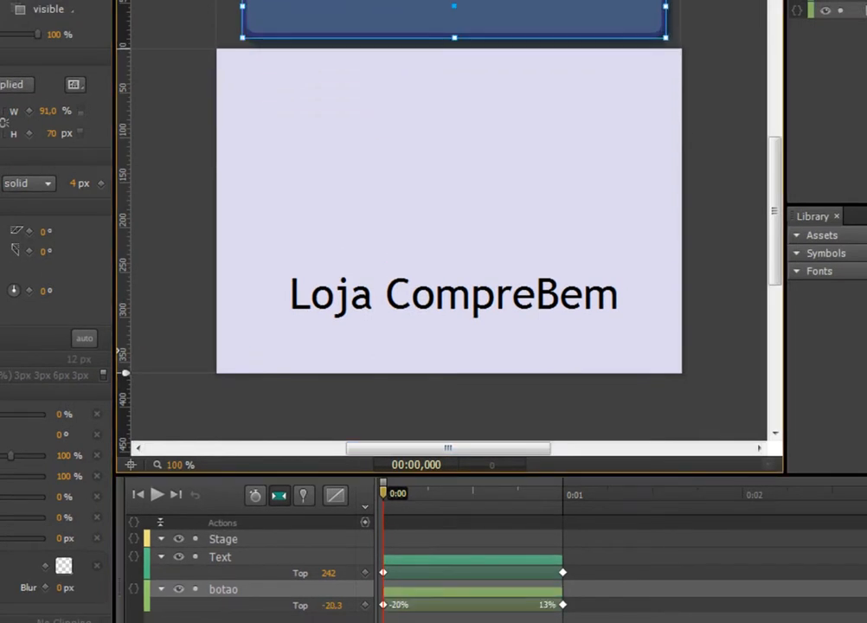
drag(385, 498, 555, 503)
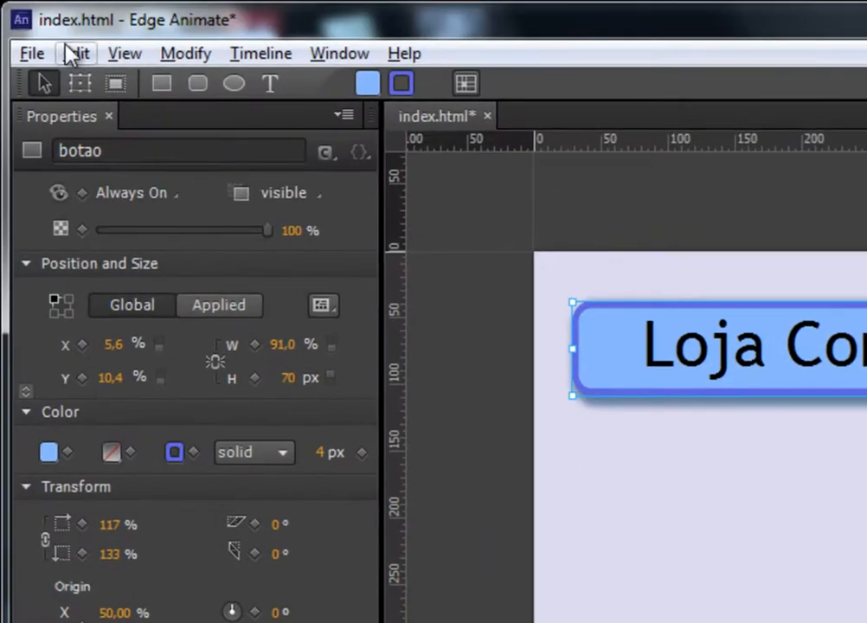
Save index.html and preview the animation in the browser, reloading the page to replay it
click(35, 52)
click(108, 245)
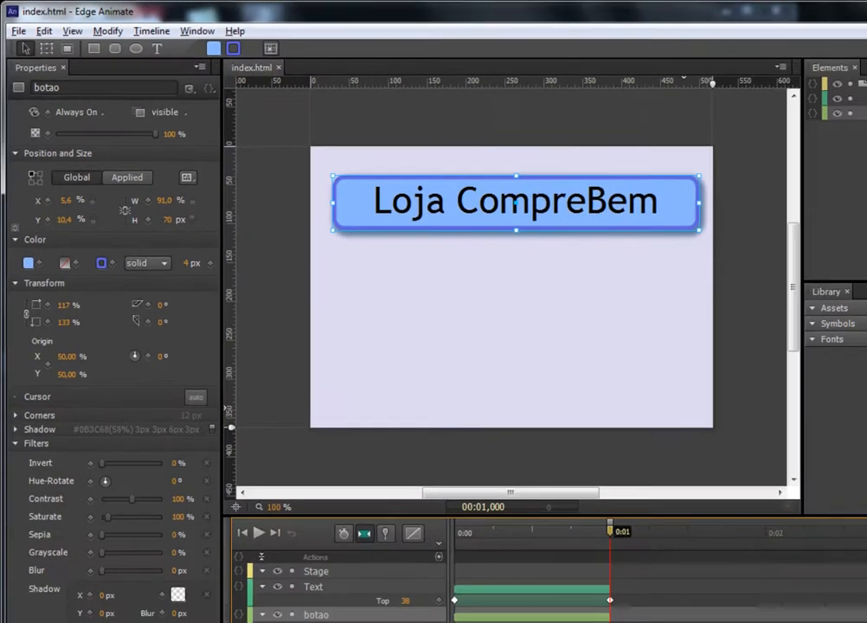
key(ctrl+Return)
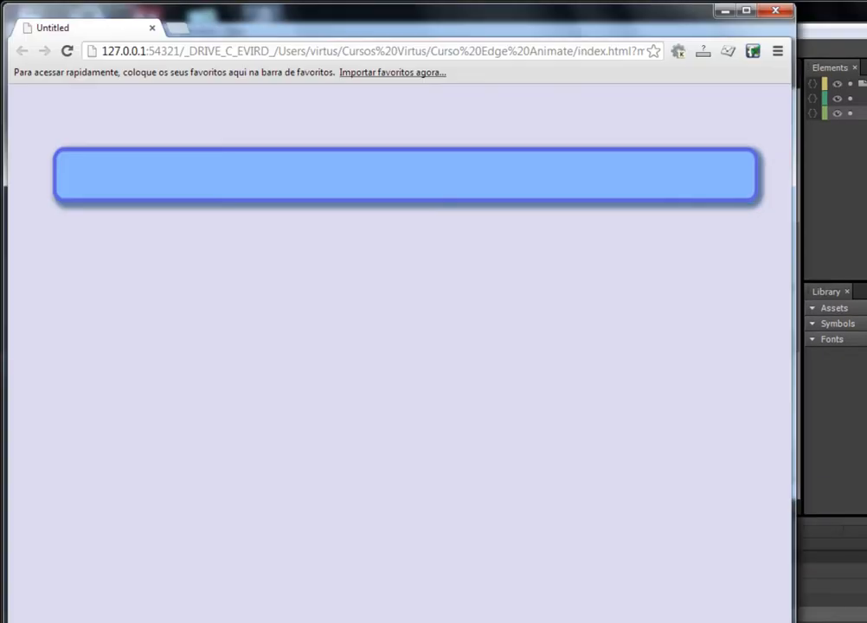
click(66, 50)
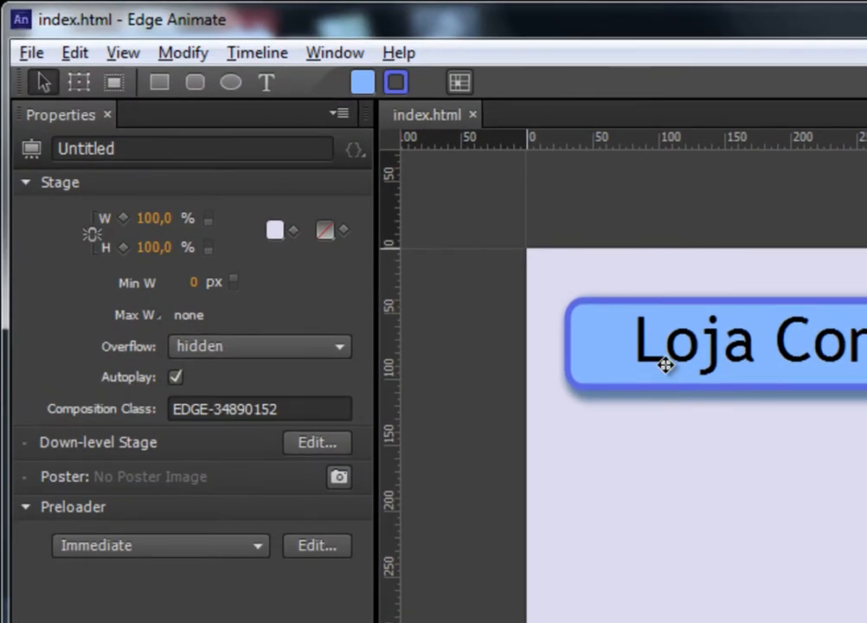
Select the botao rectangle and switch its Y position units from percent to pixels
click(665, 365)
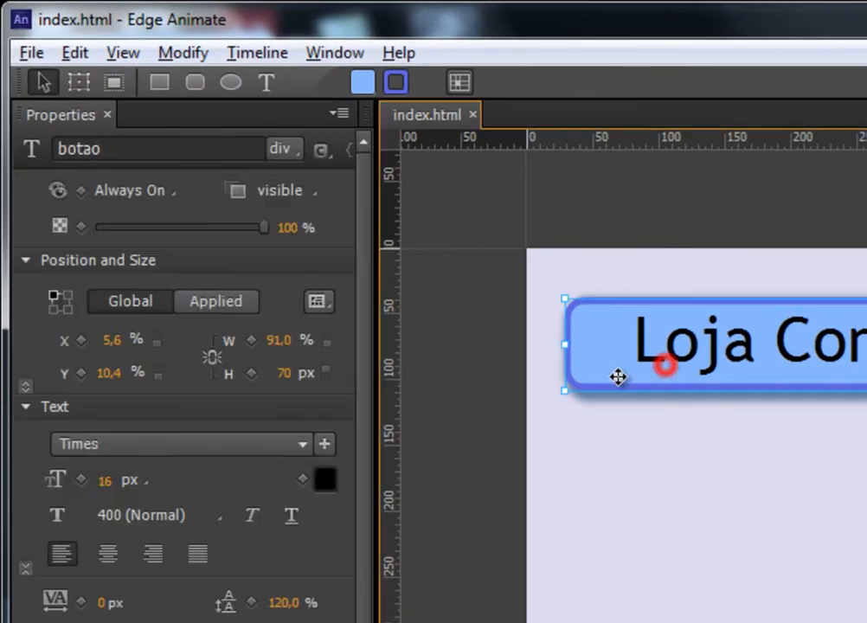
click(589, 385)
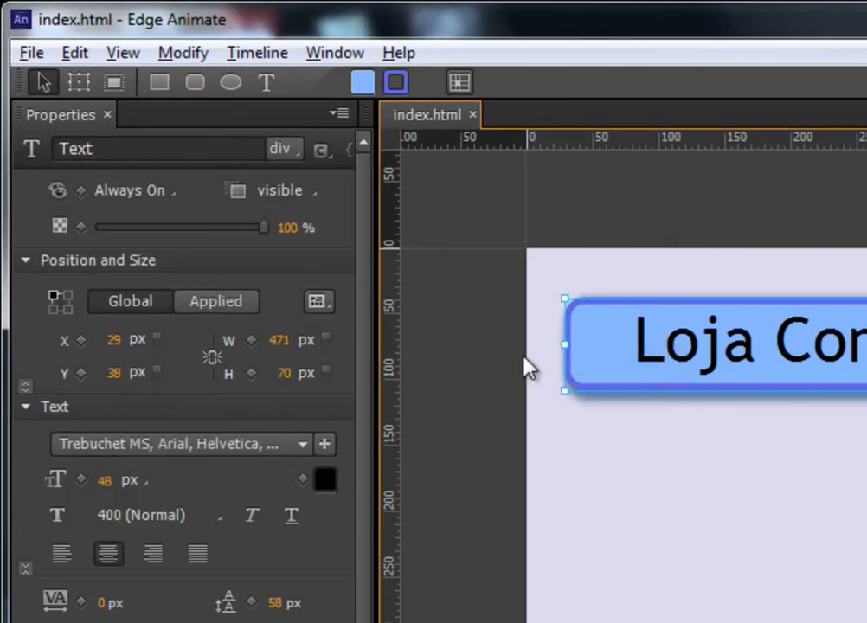
click(865, 173)
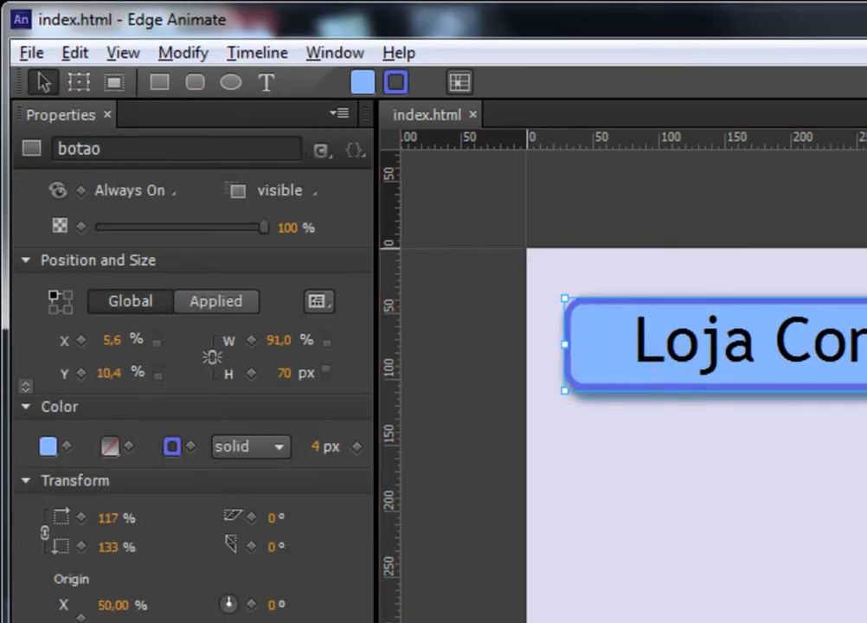
click(157, 373)
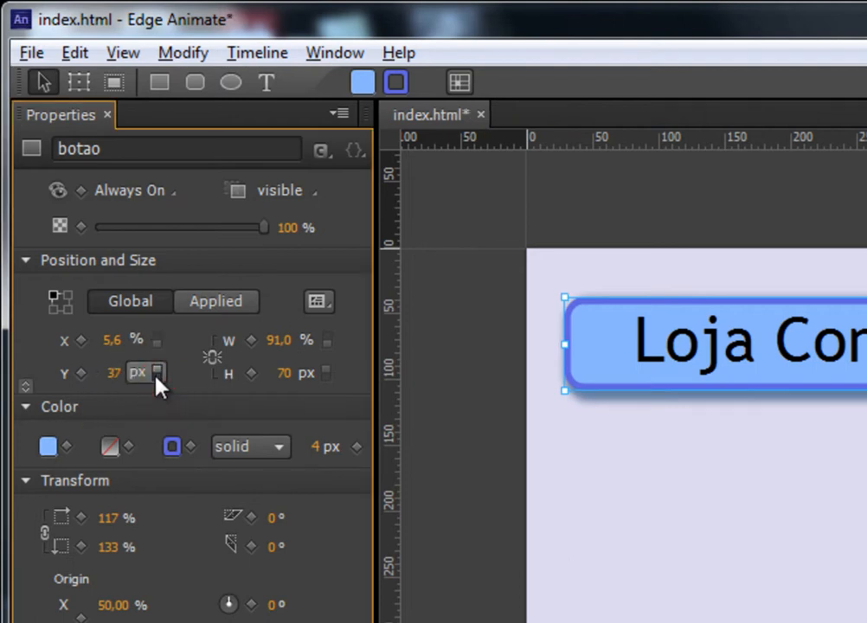
Save the file, preview the animation in the browser again, and return to Edge Animate
click(35, 52)
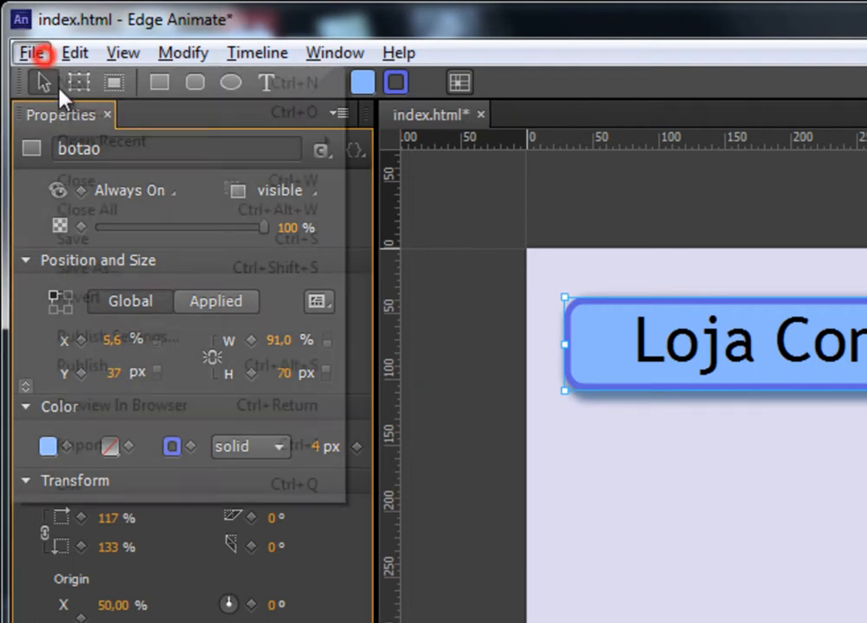
click(111, 235)
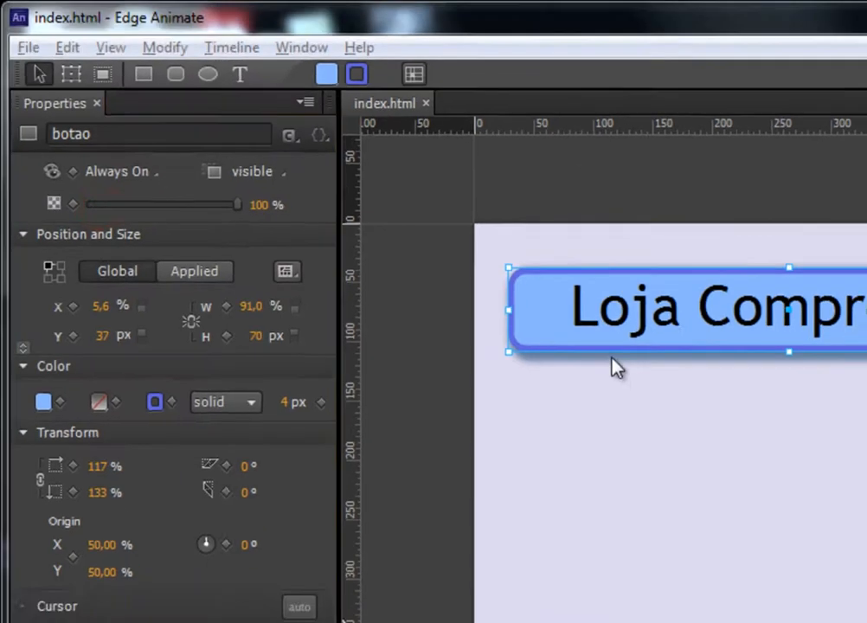
key(ctrl+Return)
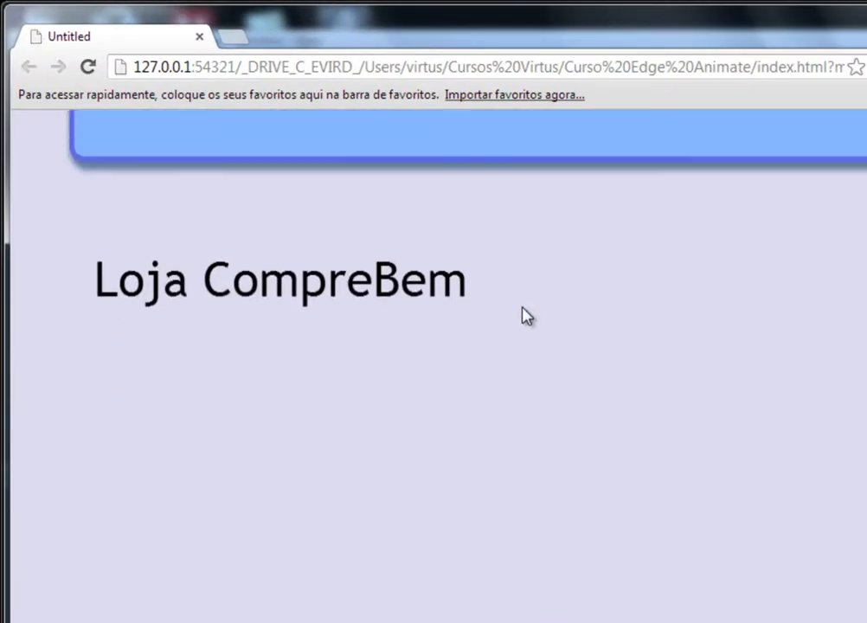
key(alt+Tab)
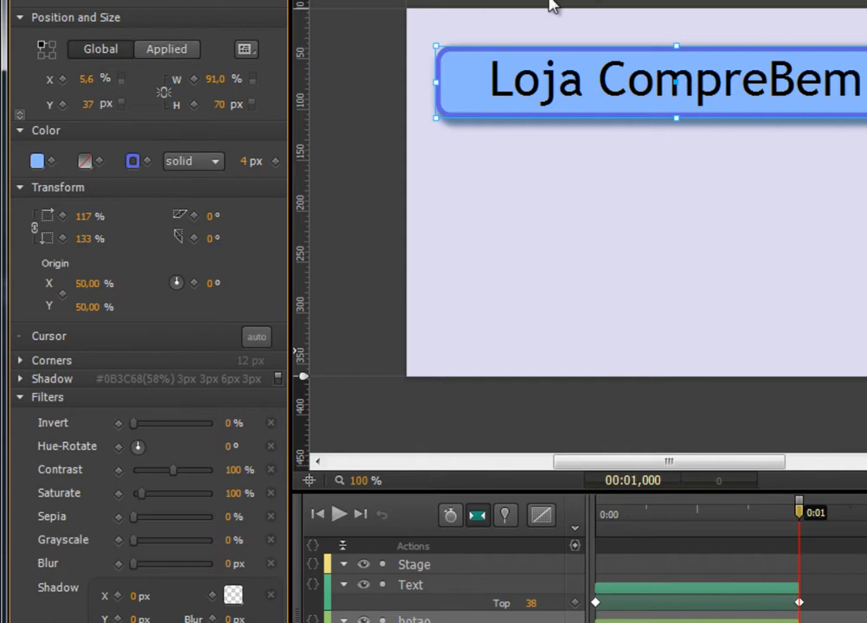
At 0 seconds, turn on automatic keyframing and shrink botao with the Transform tool to about 46% horizontal and -53% vertical scale
click(633, 513)
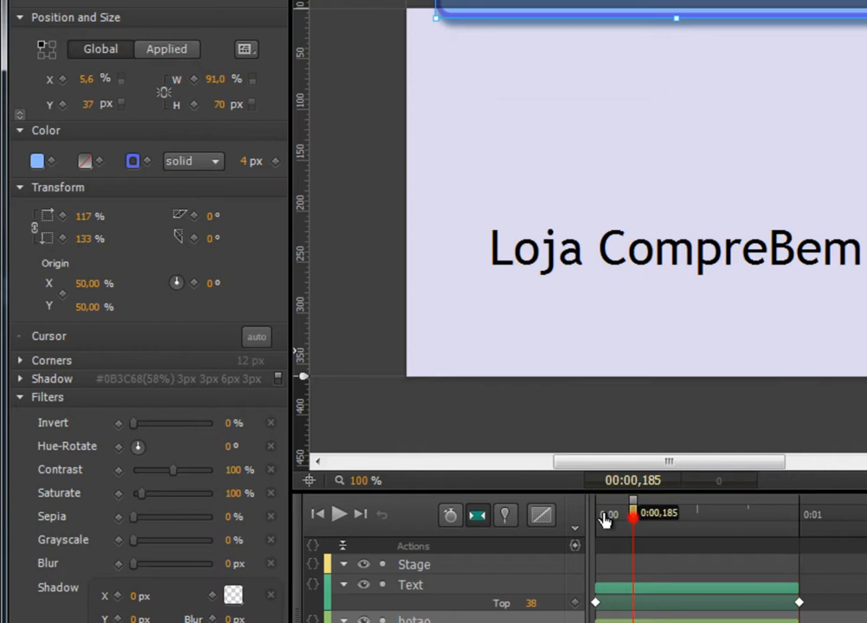
drag(603, 514, 595, 515)
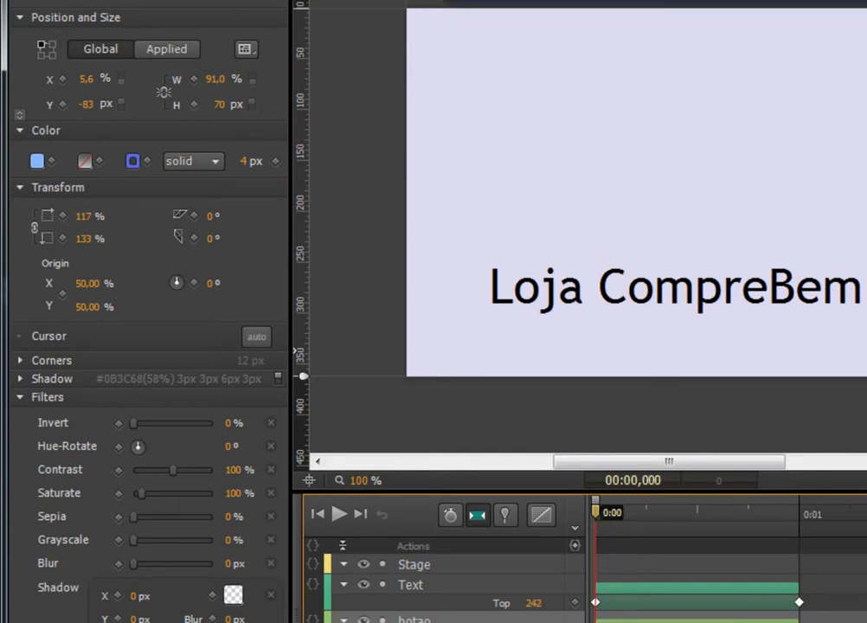
scroll(589, 233, up, 3)
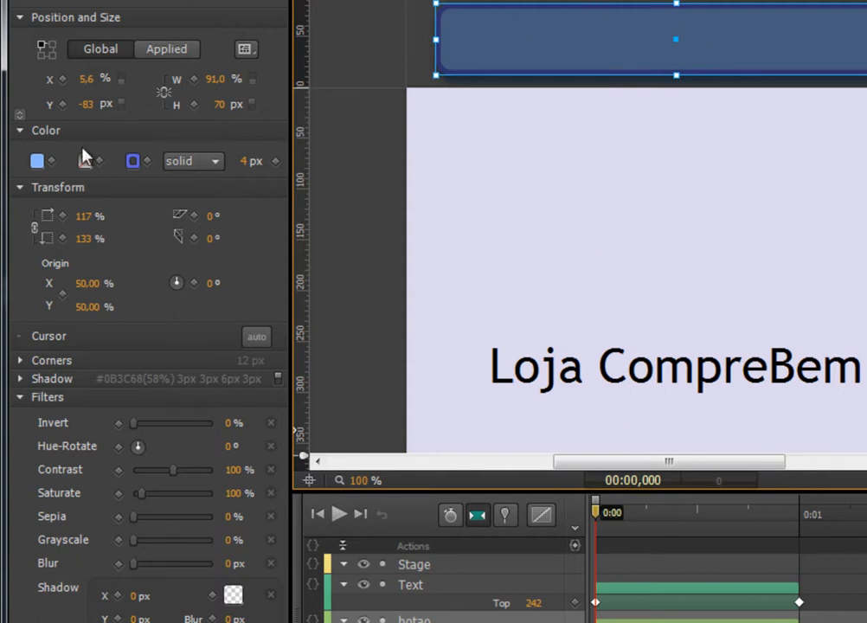
click(450, 515)
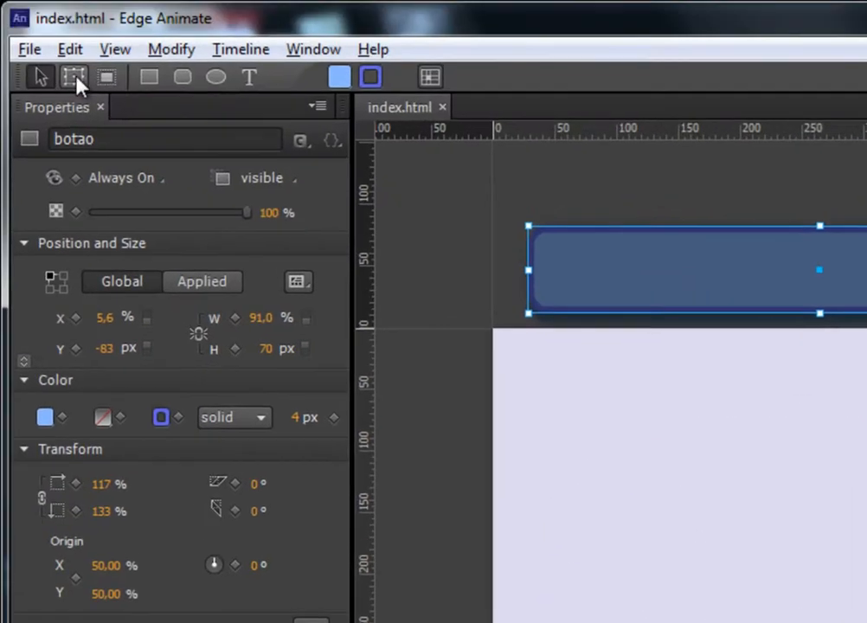
click(75, 78)
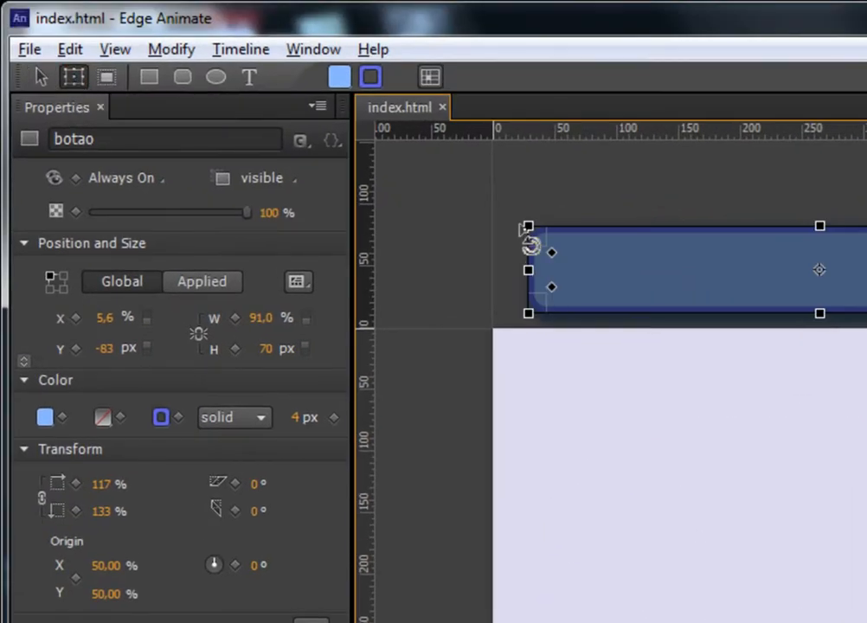
drag(527, 223, 702, 270)
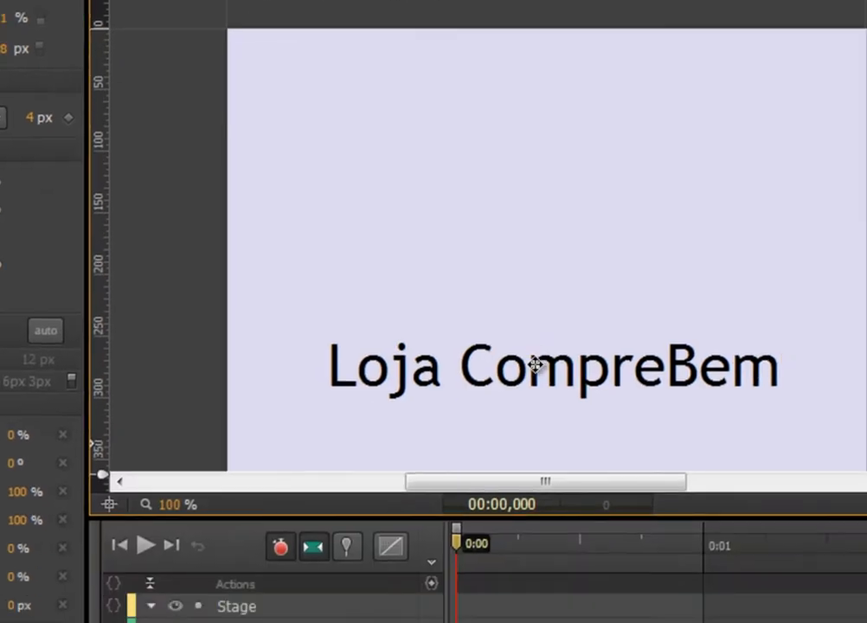
At 0 seconds, scale the text down to about 35% in both directions, undoing the first scaling attempt
click(753, 620)
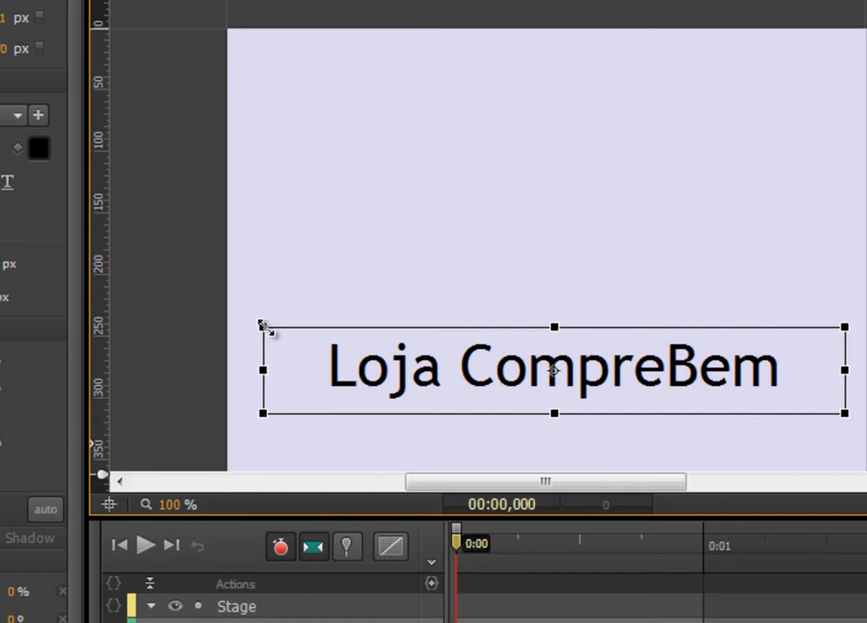
drag(265, 328, 424, 388)
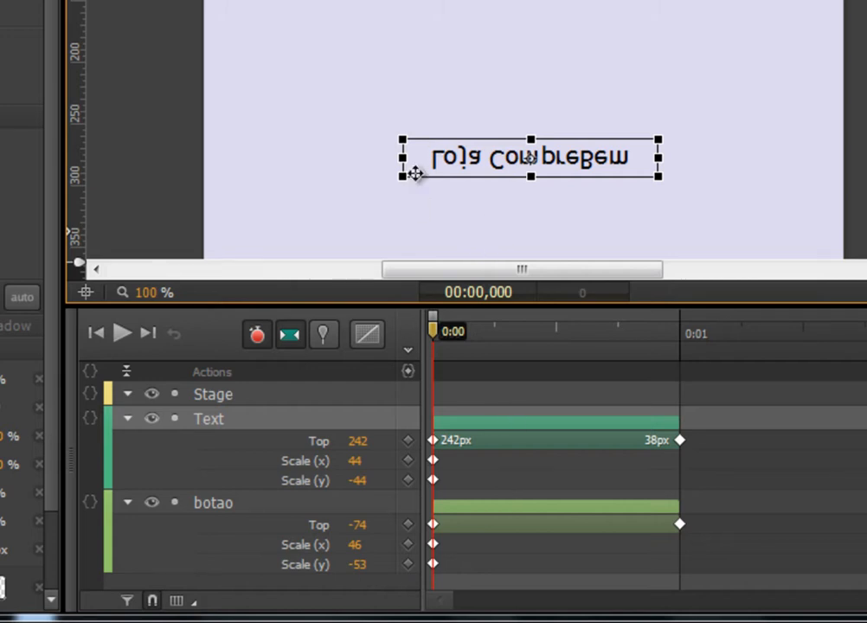
key(ctrl+z)
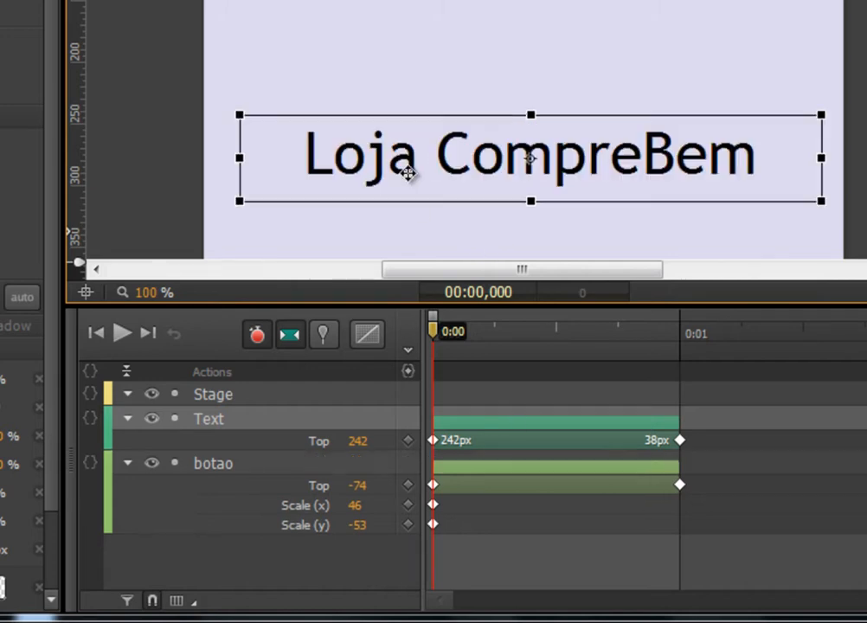
drag(239, 116, 427, 149)
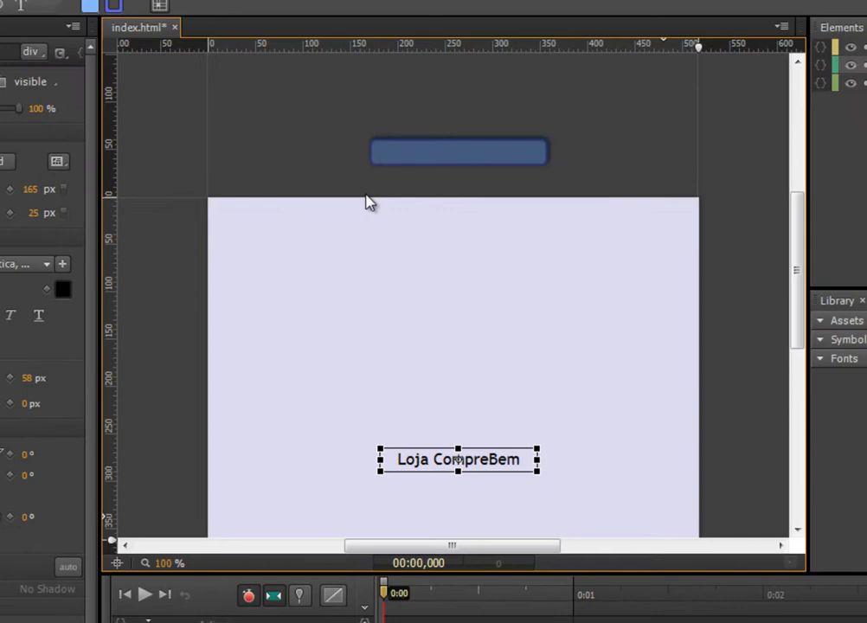
Play the timeline animation to check the scaled text and rectangle, and return the playhead to 0 seconds
key(space)
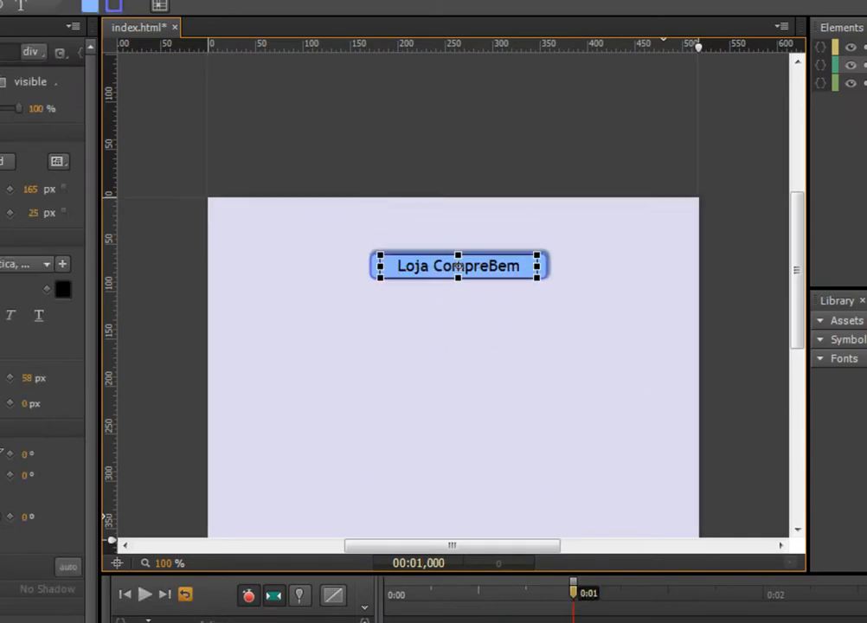
key(space)
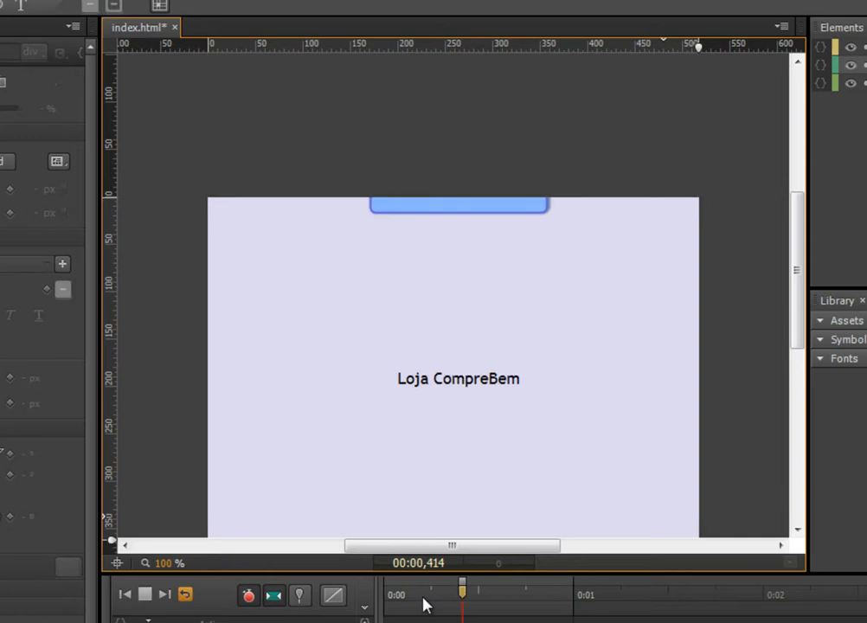
key(space)
drag(531, 593, 383, 596)
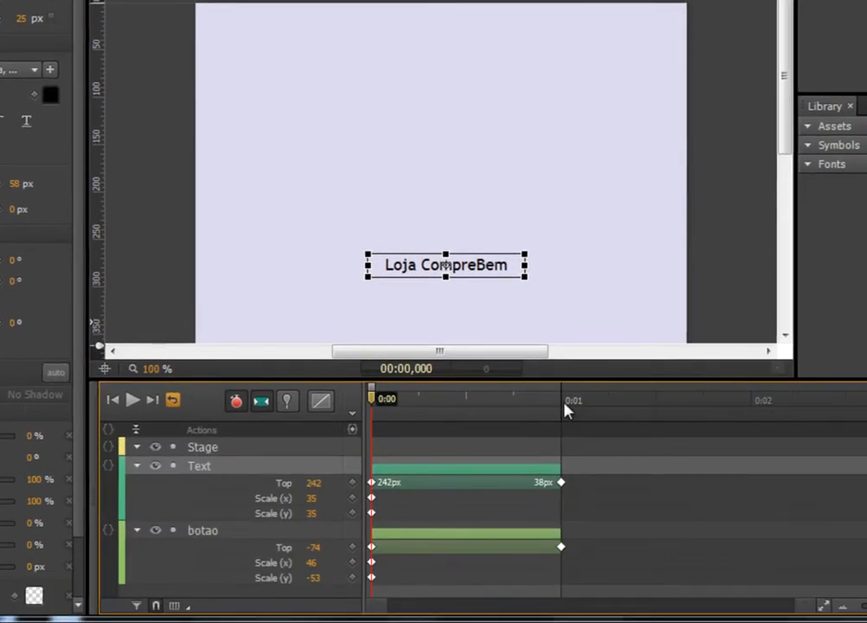
At 1 second, set the Loja CompreBem text's horizontal and vertical scale to 100%
drag(520, 573, 566, 574)
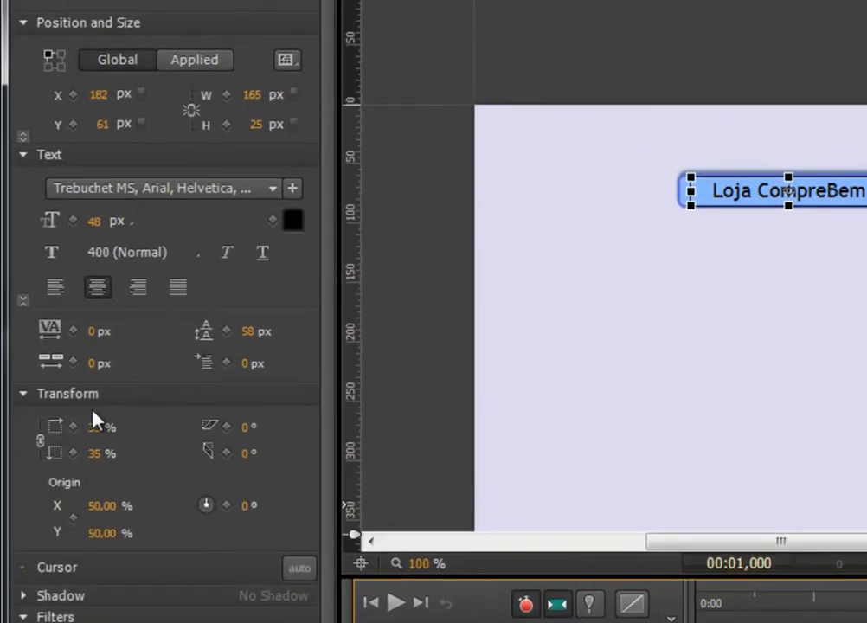
click(94, 428)
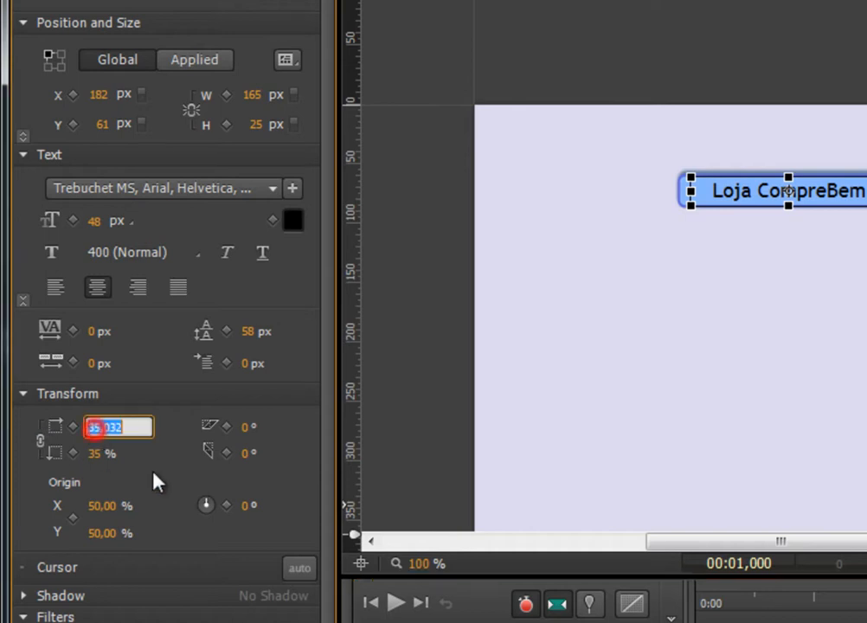
text(100)
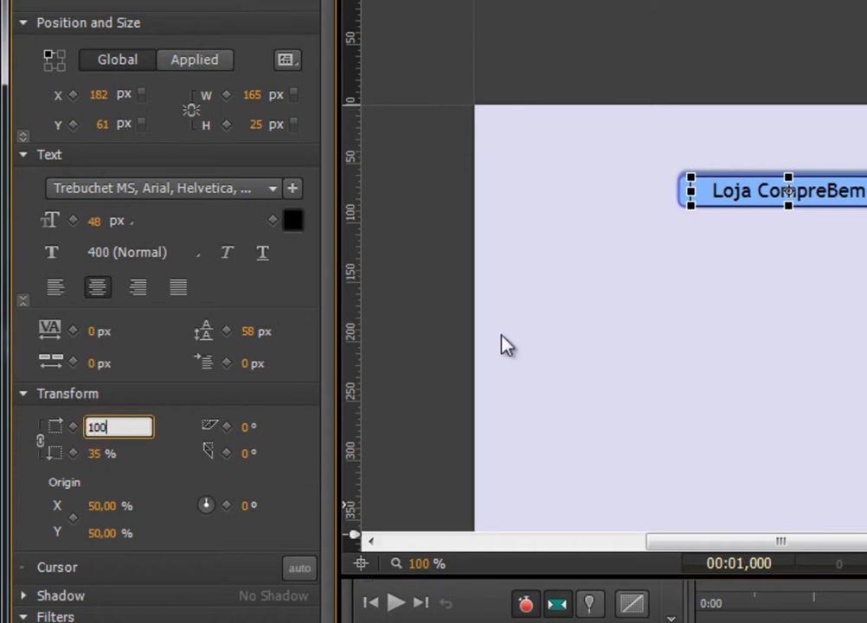
key(Return)
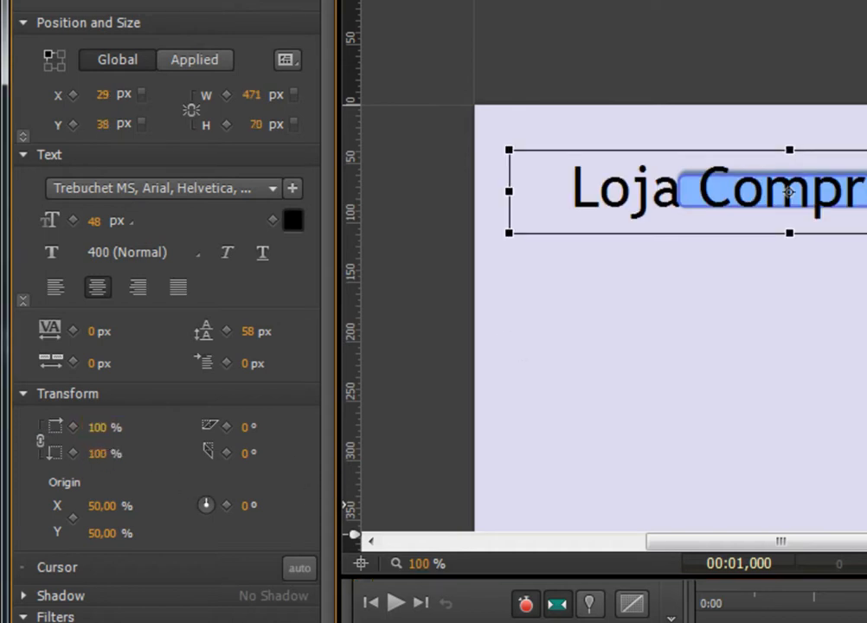
At 1 second, set the botao rectangle's horizontal scale to 100% with the vertical scale linked
click(826, 199)
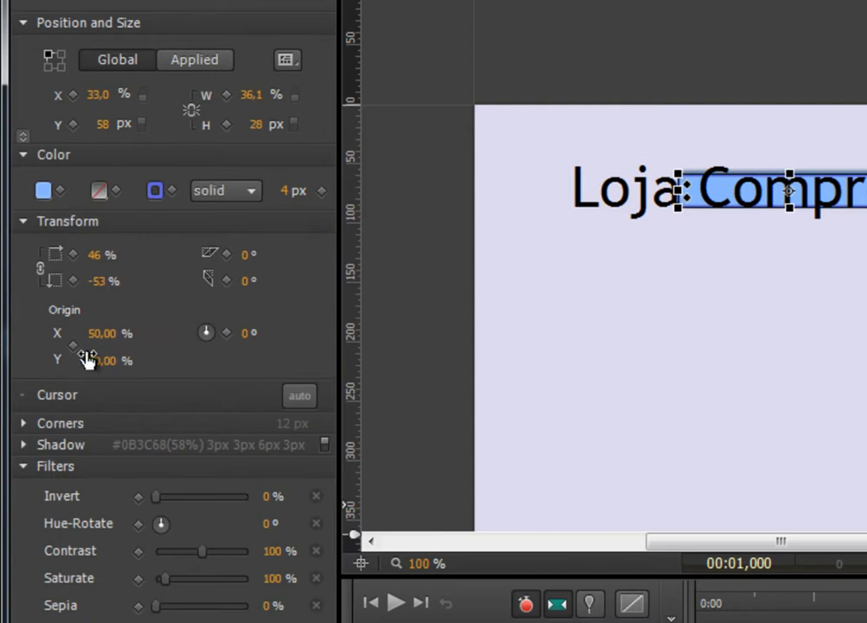
click(96, 256)
text(100)
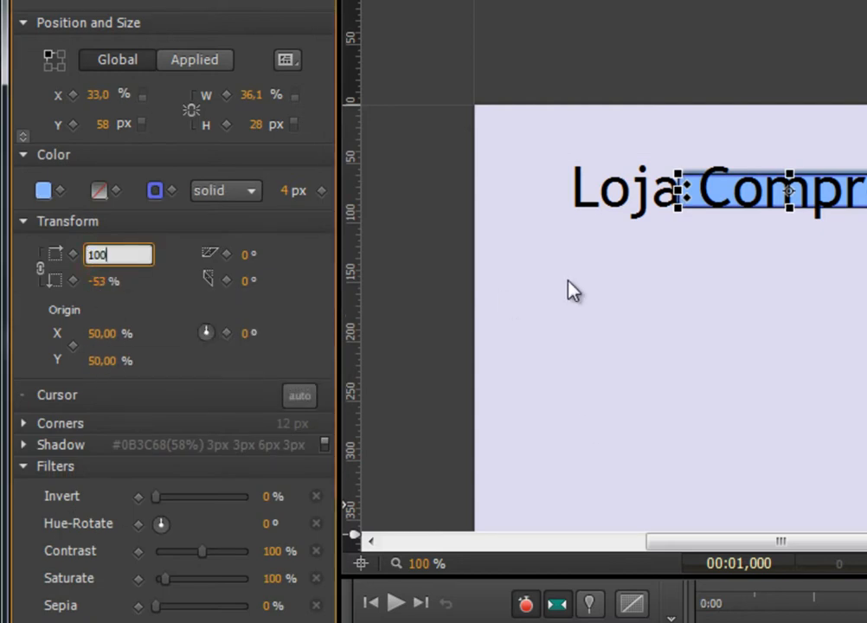
key(Return)
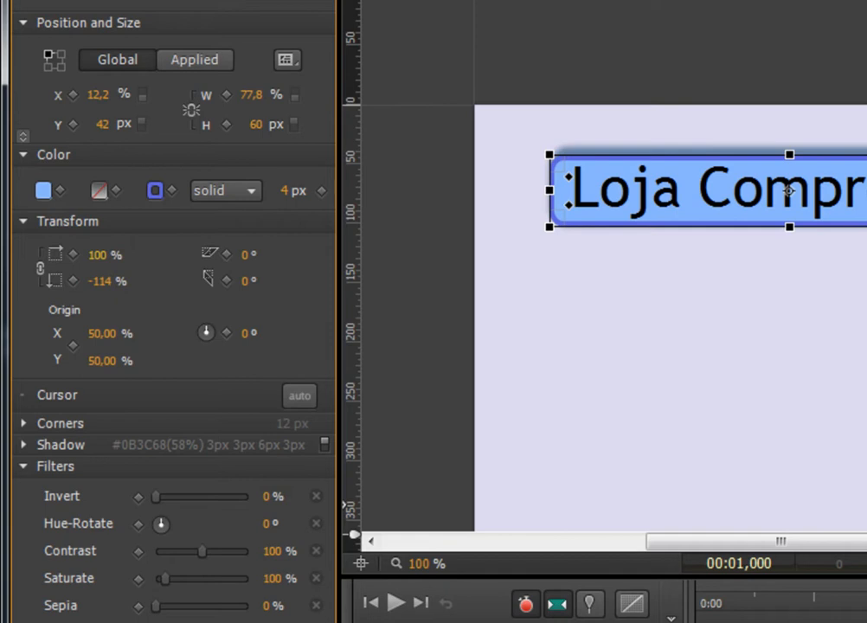
Return the playhead to 0 seconds and make the text colour fully transparent, rgba(0,0,0,0.00)
drag(843, 601, 866, 606)
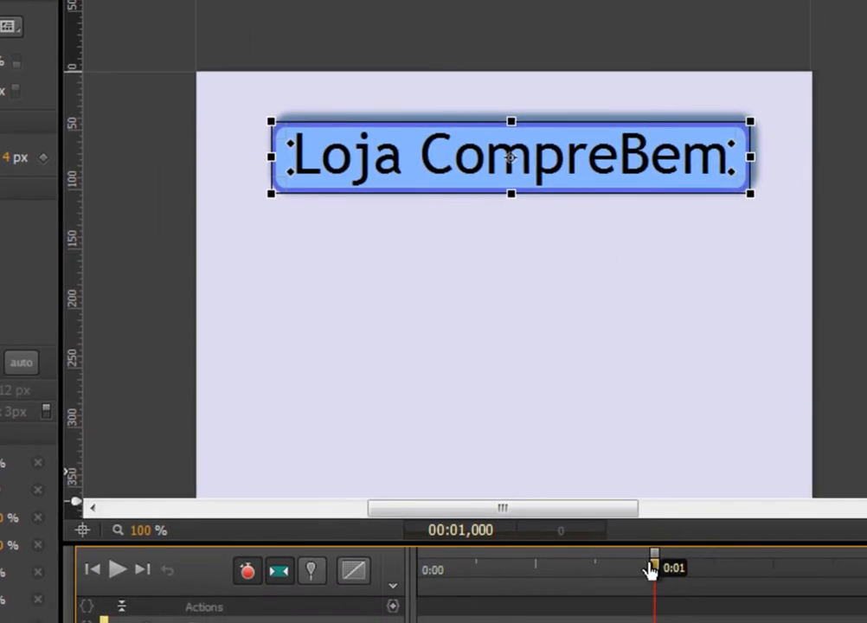
drag(651, 571, 418, 578)
click(465, 204)
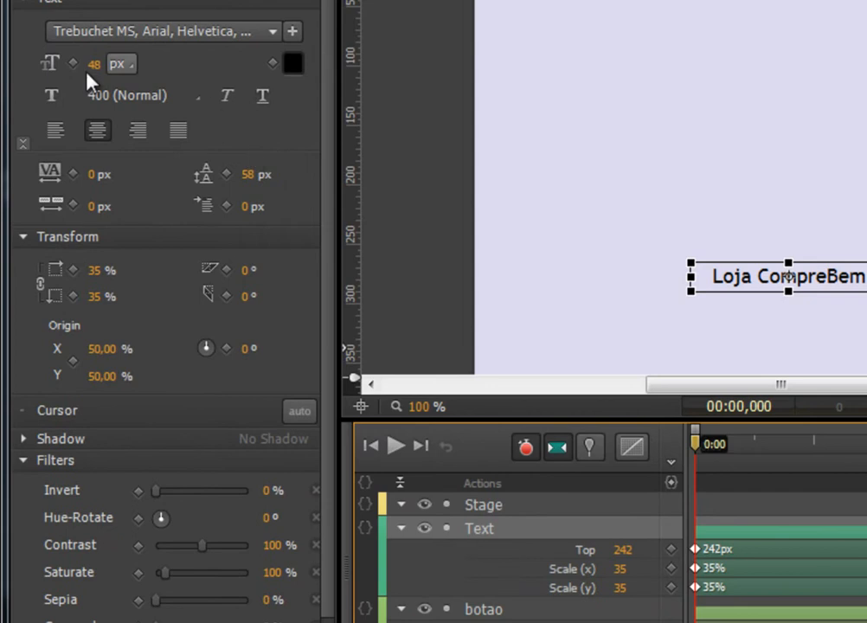
click(292, 63)
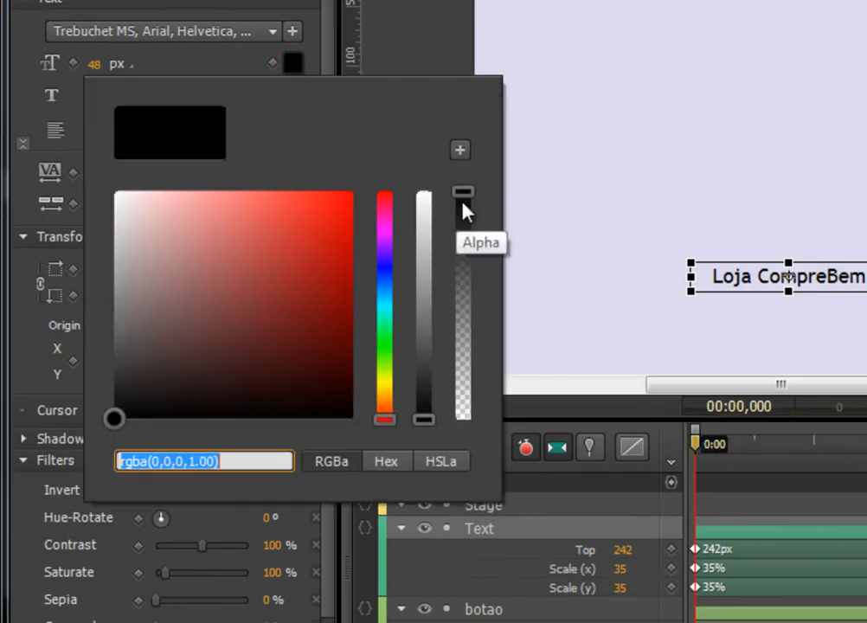
drag(464, 194, 456, 440)
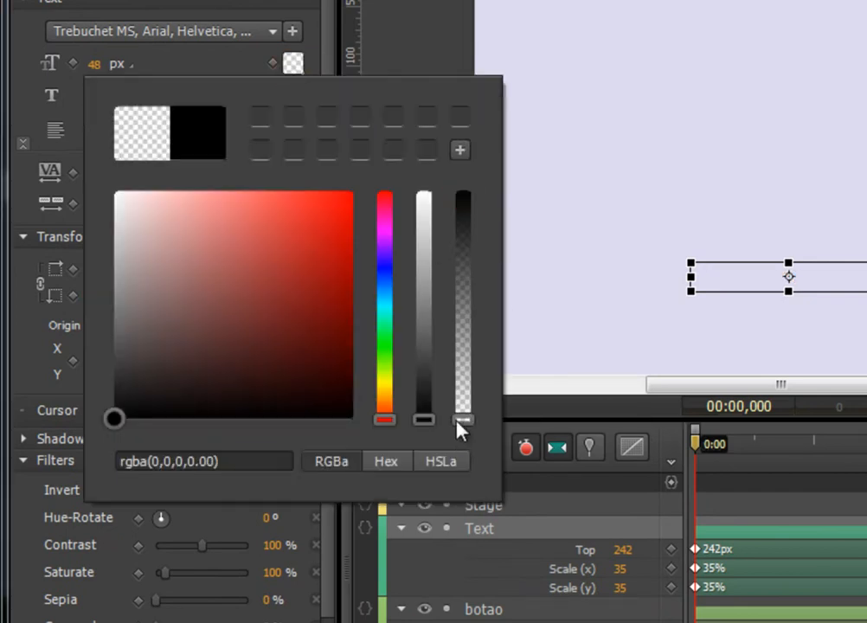
click(570, 254)
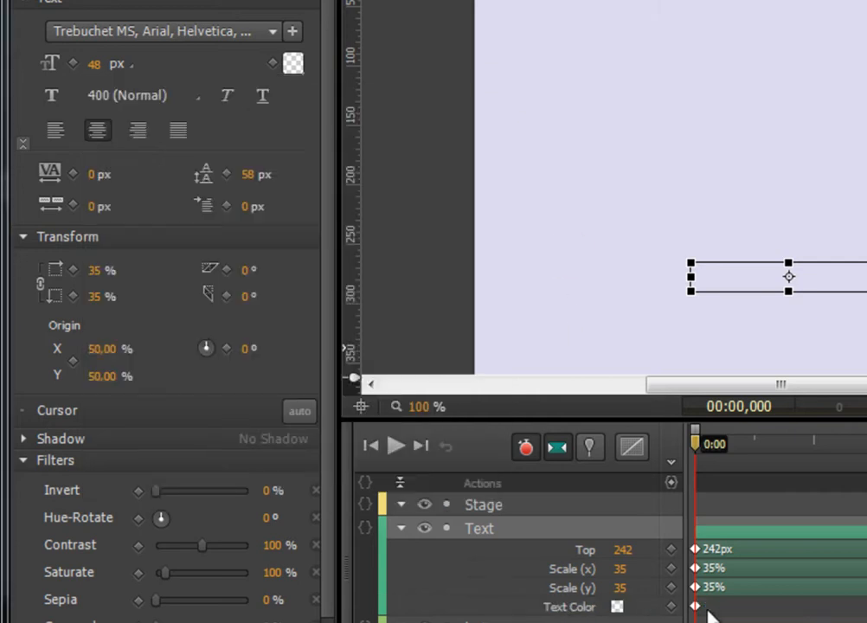
At 1 second, make the text colour fully opaque black, rgba(0,0,0,1.00), deselect the text, and scrub the playhead
drag(628, 403, 834, 400)
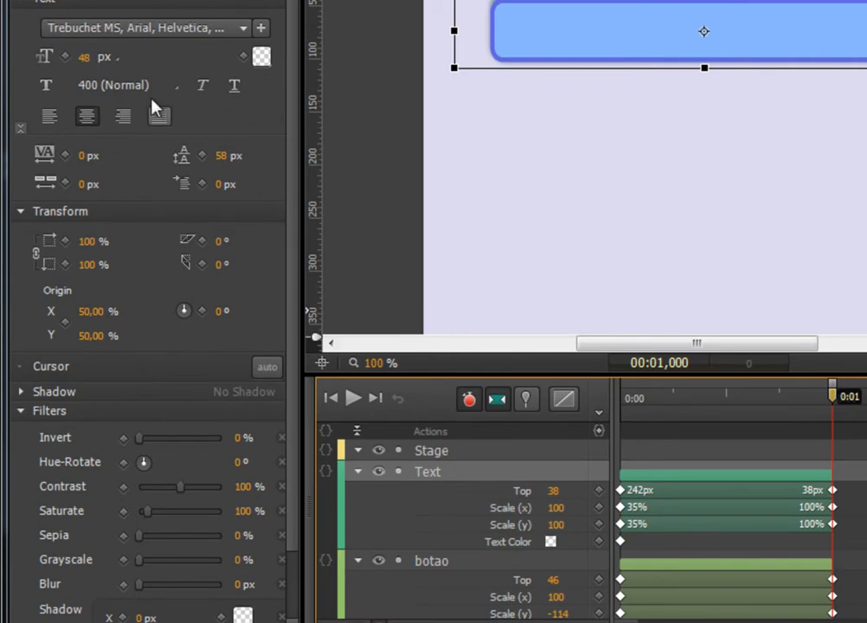
click(261, 57)
drag(410, 354, 420, 168)
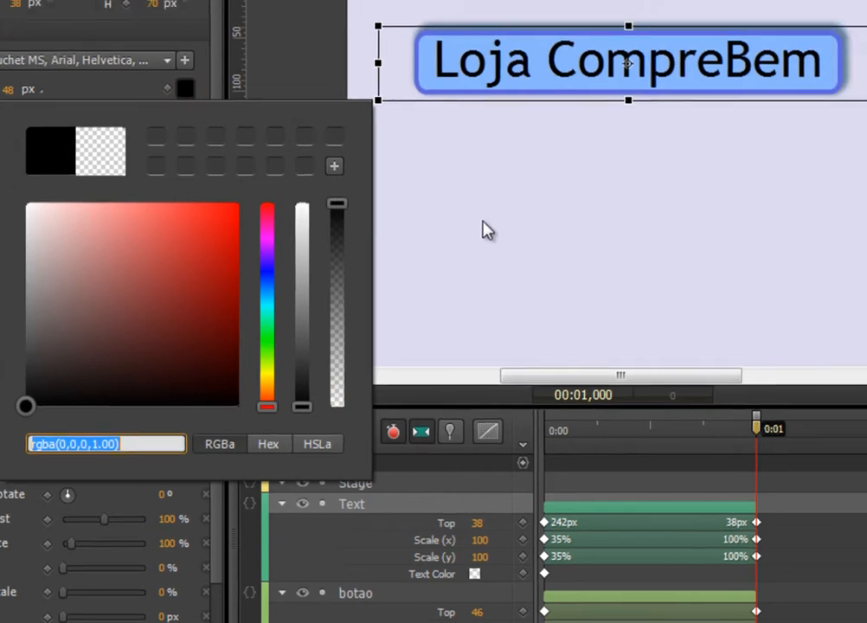
click(483, 222)
click(697, 225)
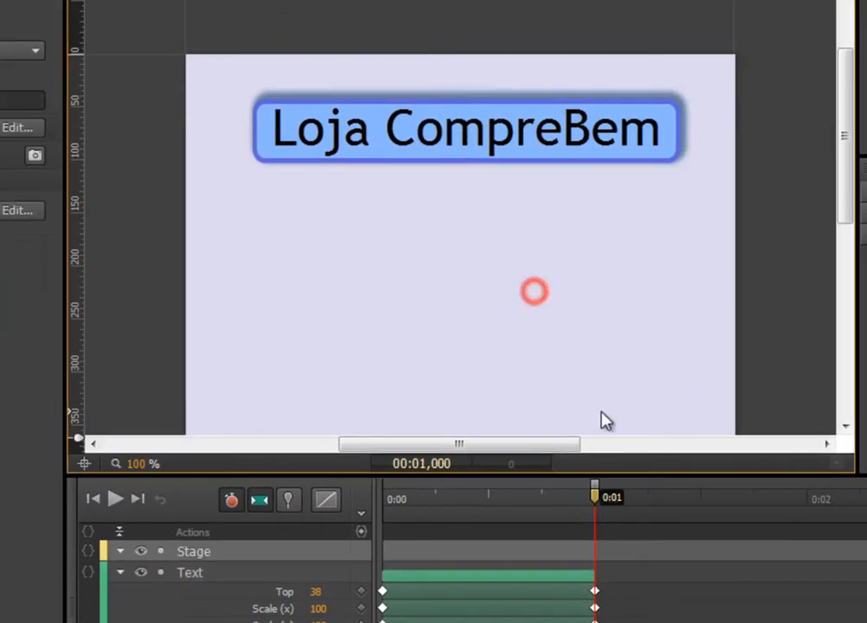
mouse_move(594, 501)
mouse_down()
mouse_move(393, 507)
mouse_move(596, 506)
mouse_up()
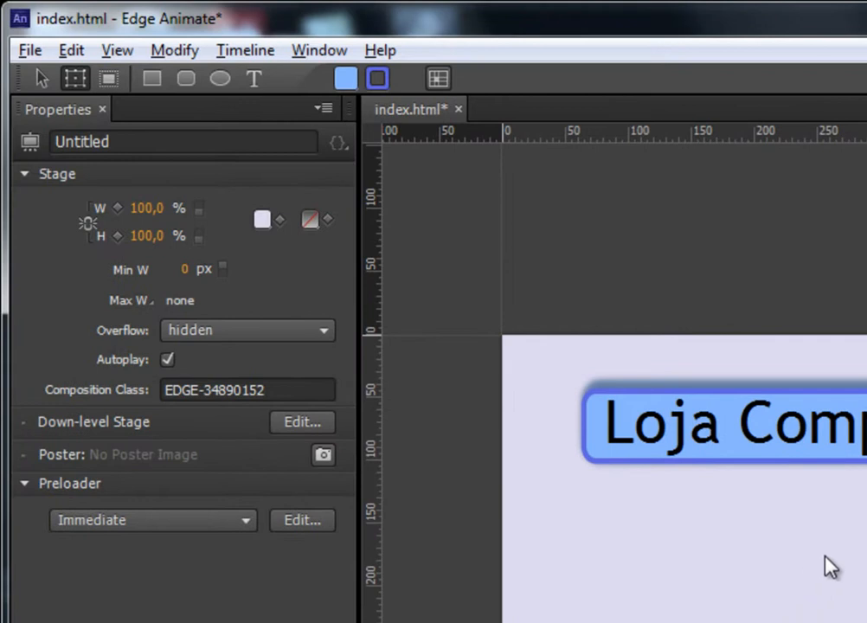
Import camera.png from the images folder onto the stage
click(29, 50)
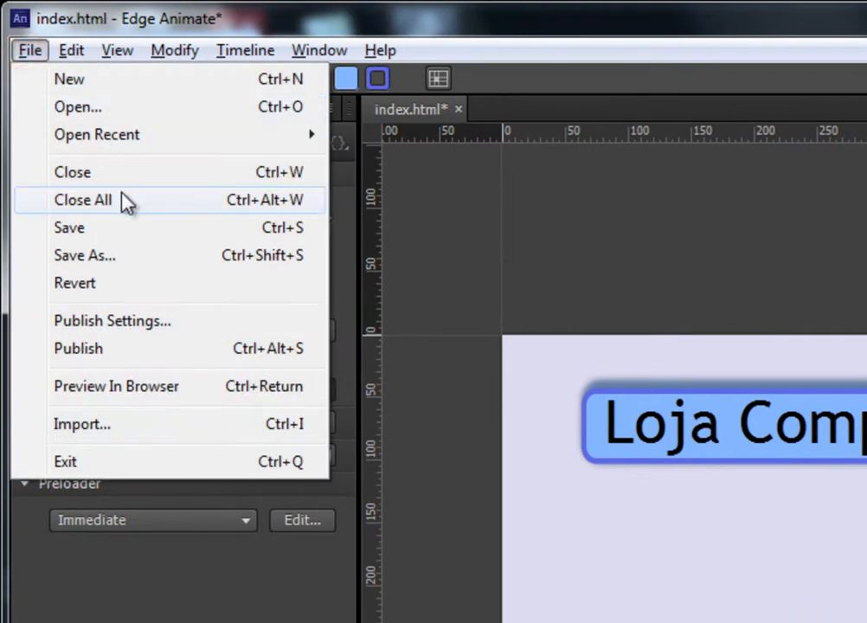
click(110, 423)
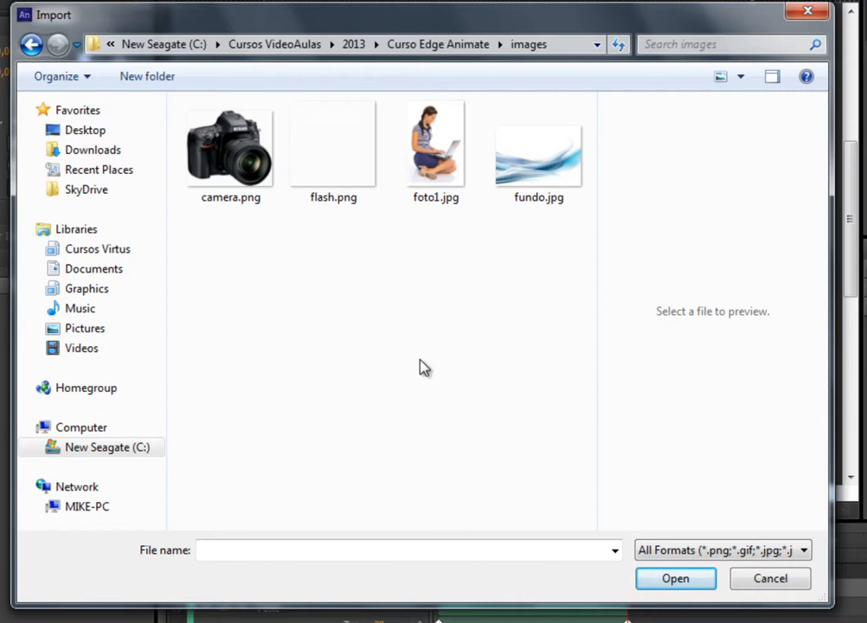
click(223, 165)
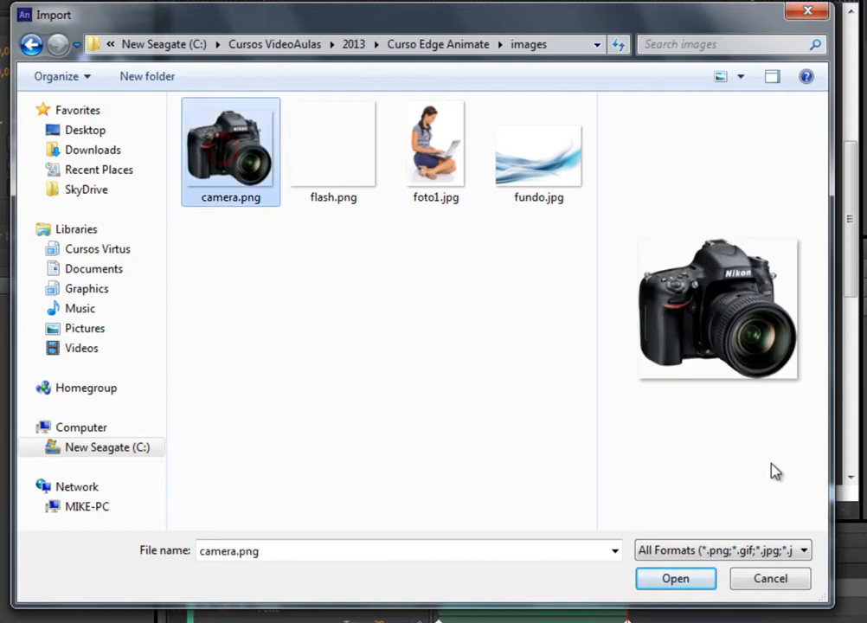
click(675, 579)
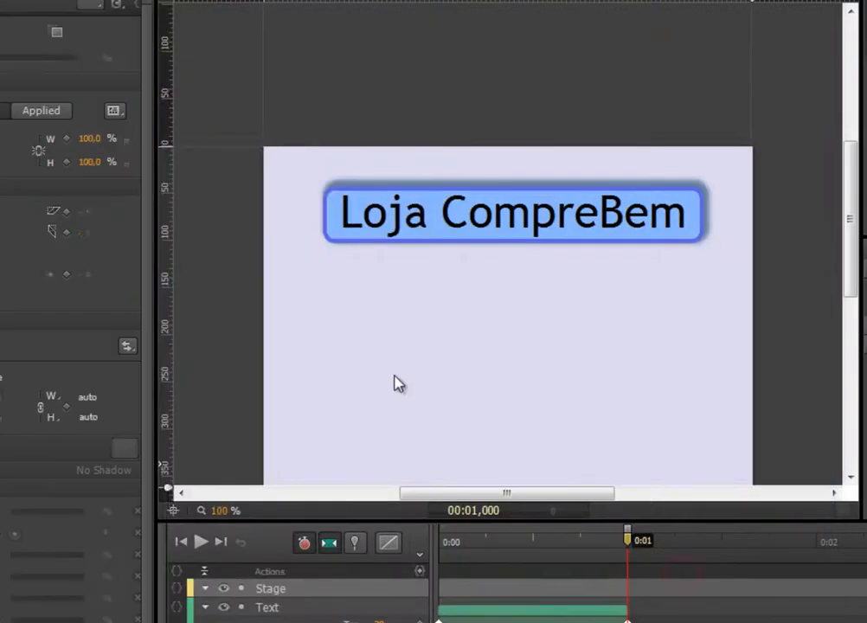
drag(847, 173, 848, 210)
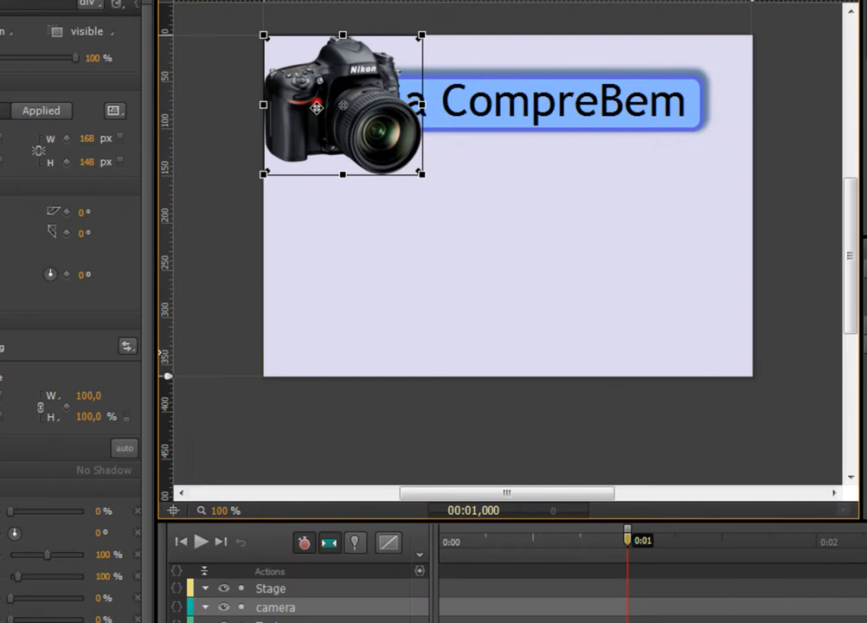
Move the camera image to the stage's lower-left corner and shrink it to about half its size
drag(315, 104, 334, 224)
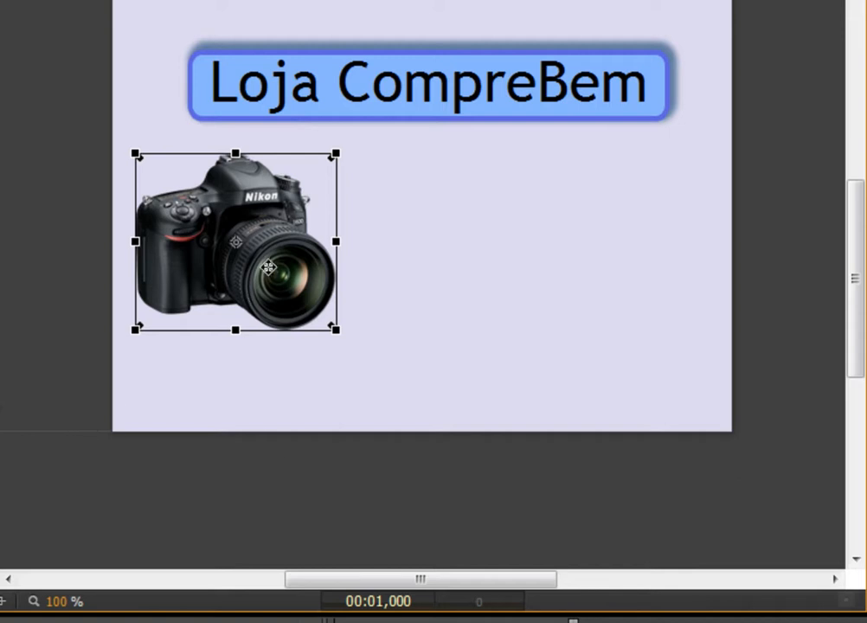
drag(271, 267, 263, 348)
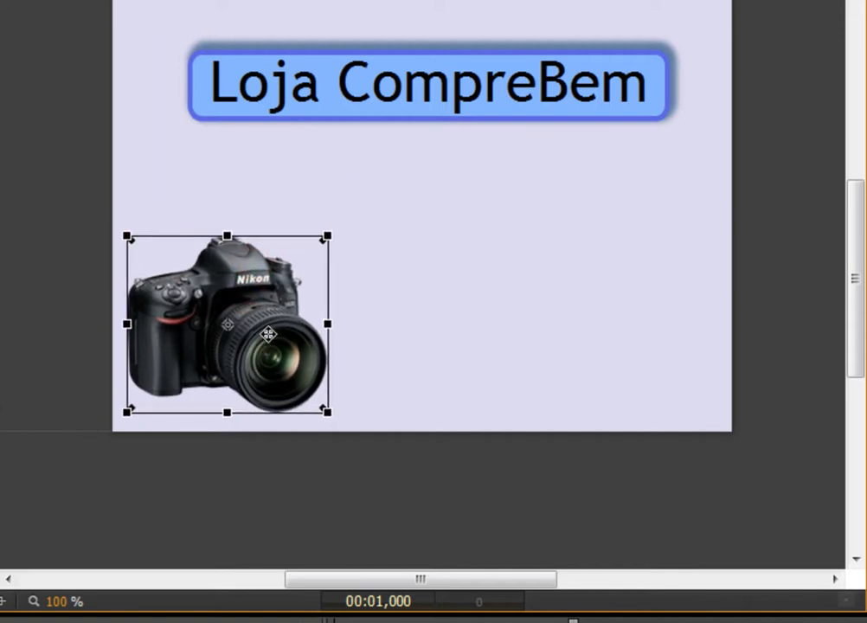
drag(327, 235, 274, 282)
drag(252, 327, 209, 374)
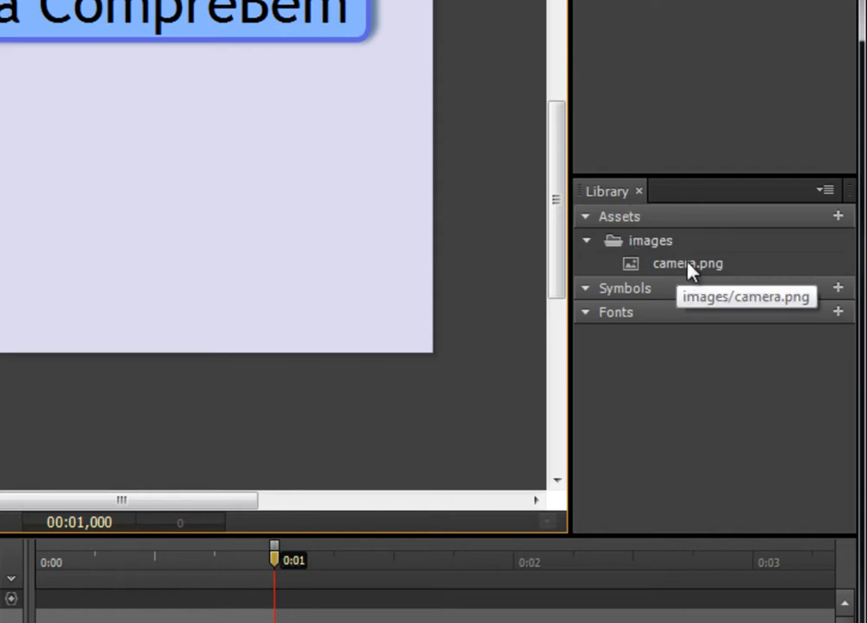
Deselect the camera image and save index.html
click(588, 289)
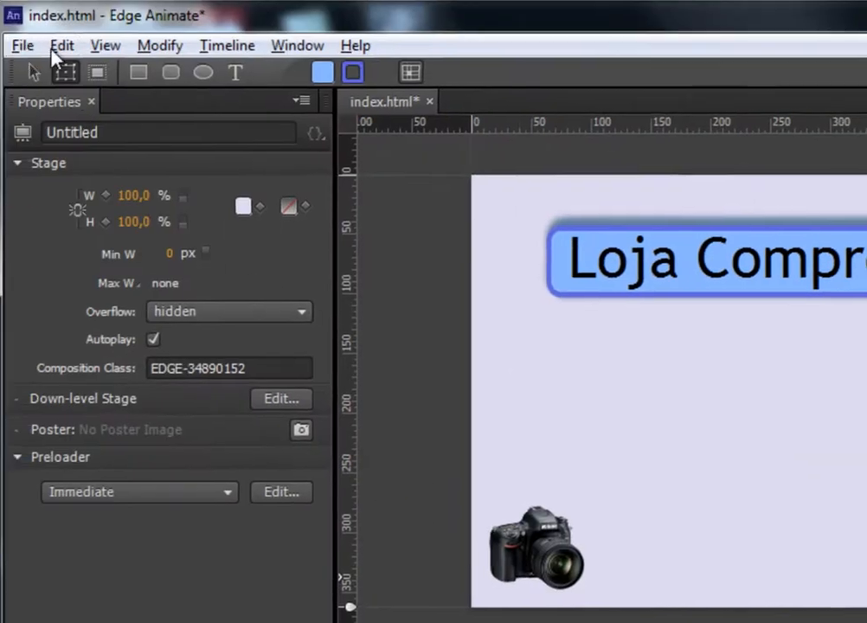
click(30, 50)
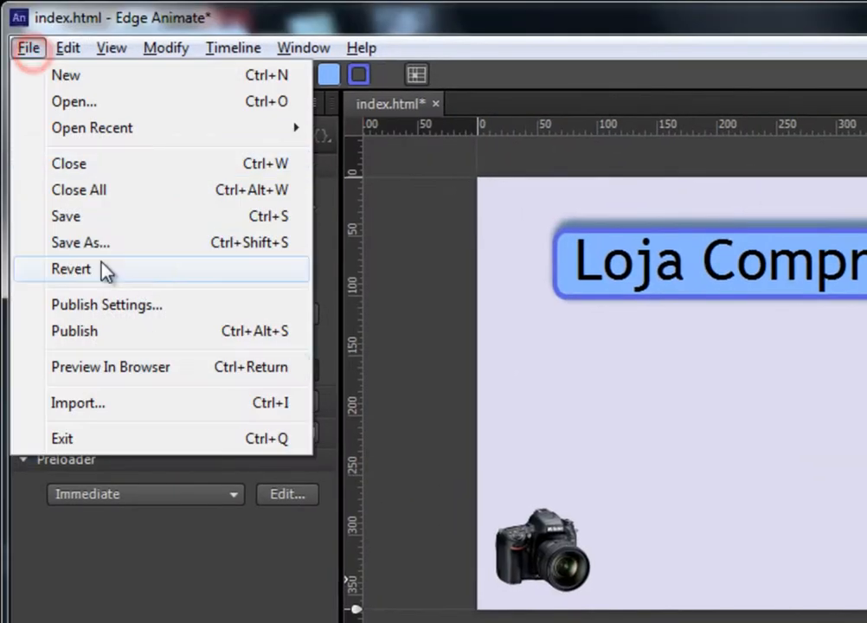
click(96, 225)
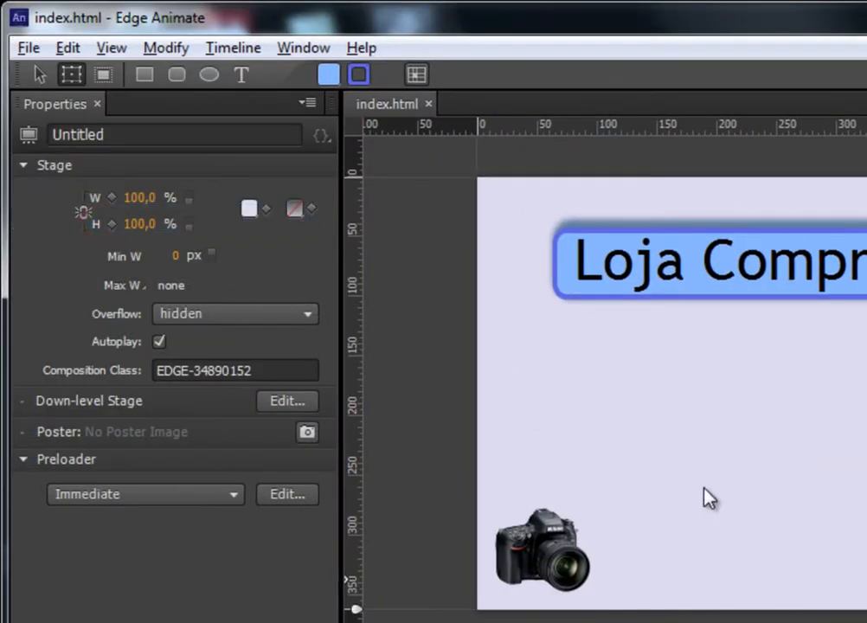
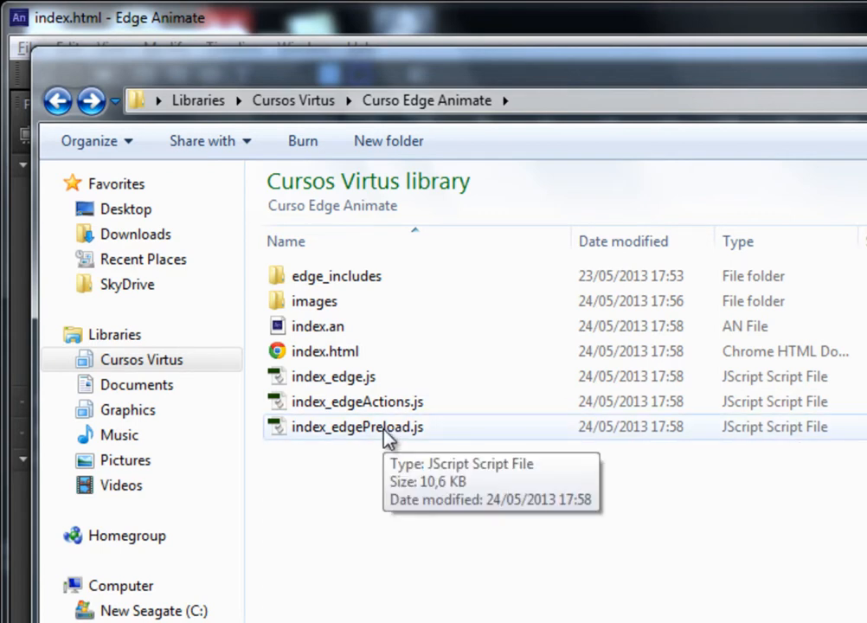
In Windows Explorer, examine the Curso Edge Animate project's script files and its edge_includes and images folders
click(358, 402)
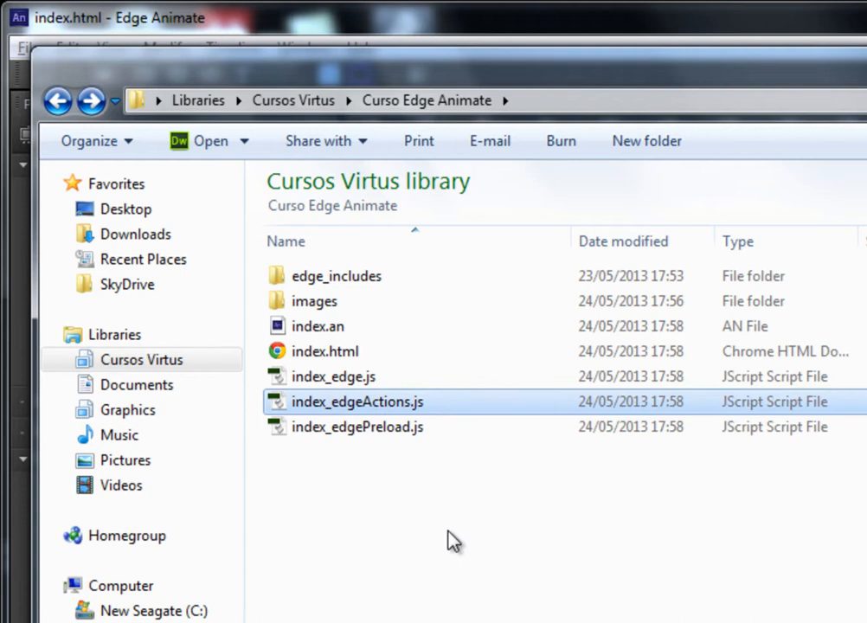
click(360, 381)
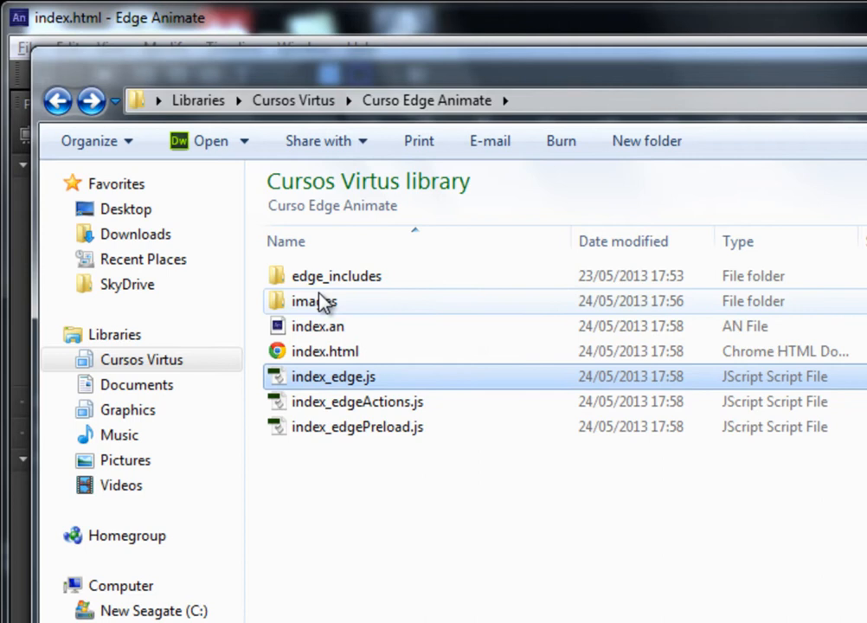
double_click(288, 276)
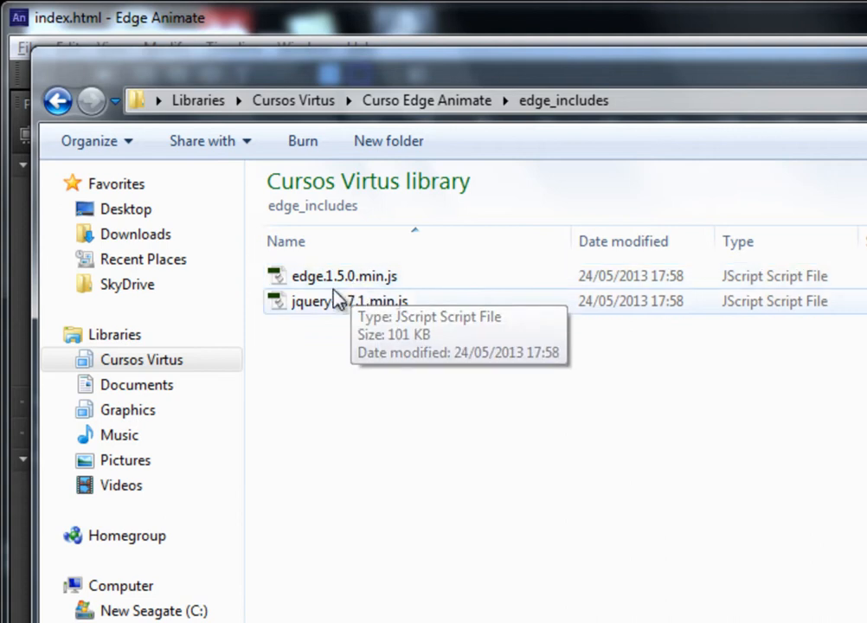
click(474, 98)
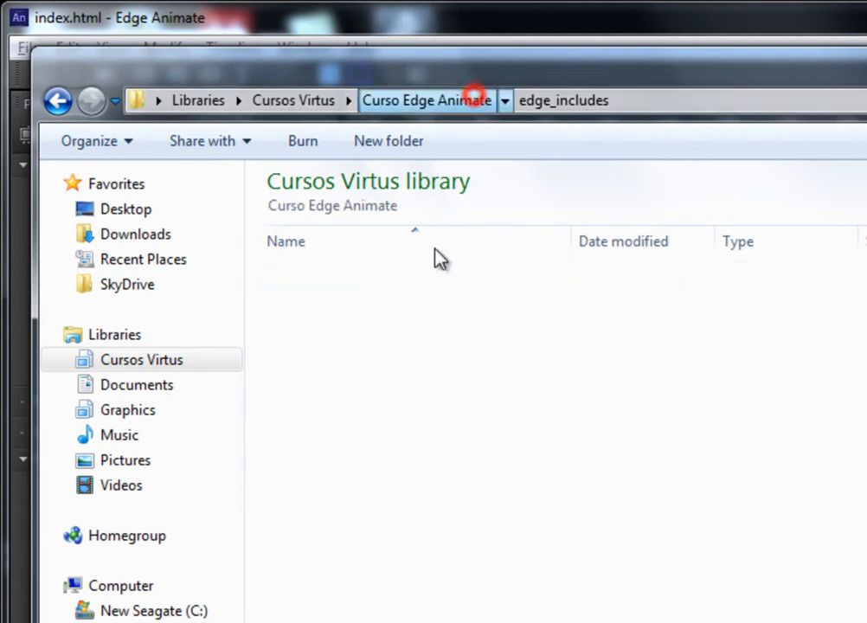
double_click(335, 302)
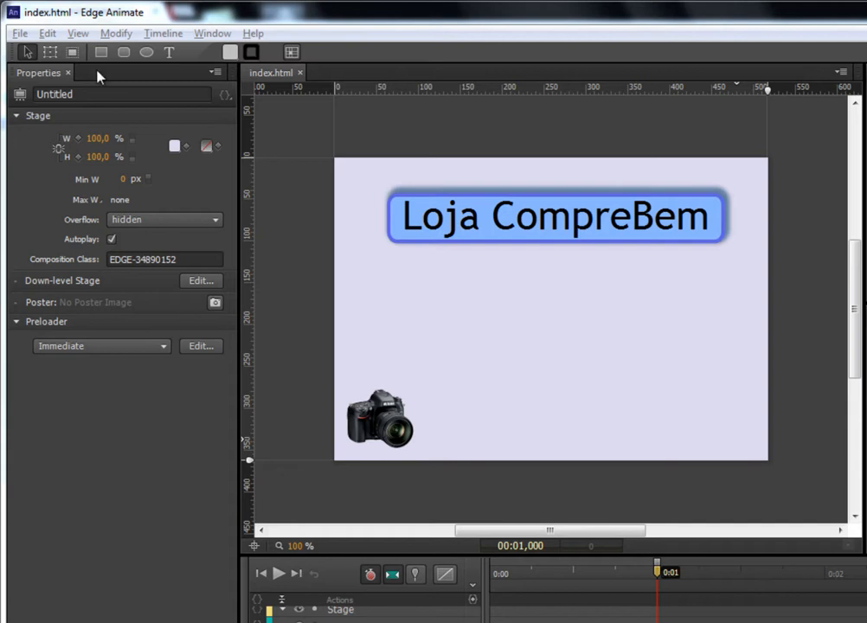
Import fundo.jpg from the images folder onto the stage
click(19, 33)
click(72, 285)
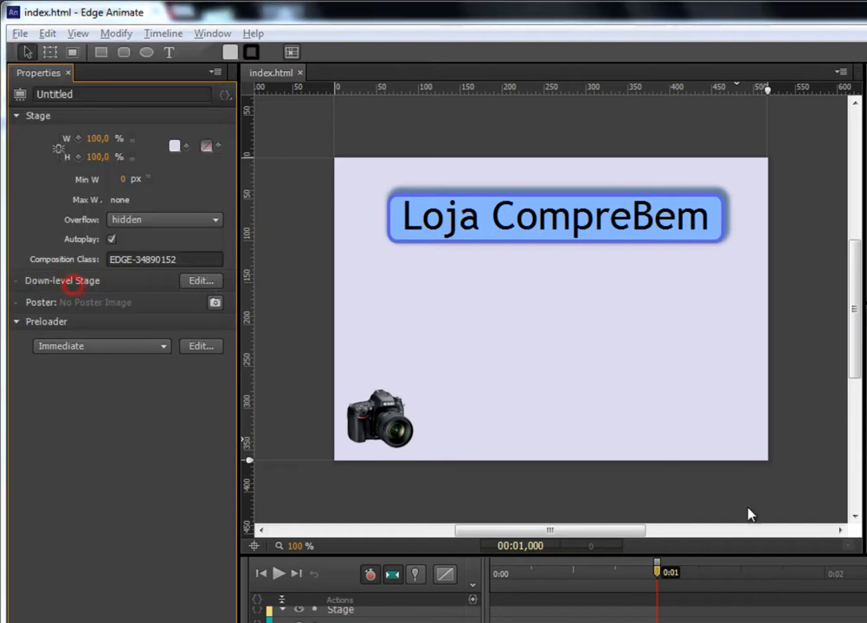
click(594, 246)
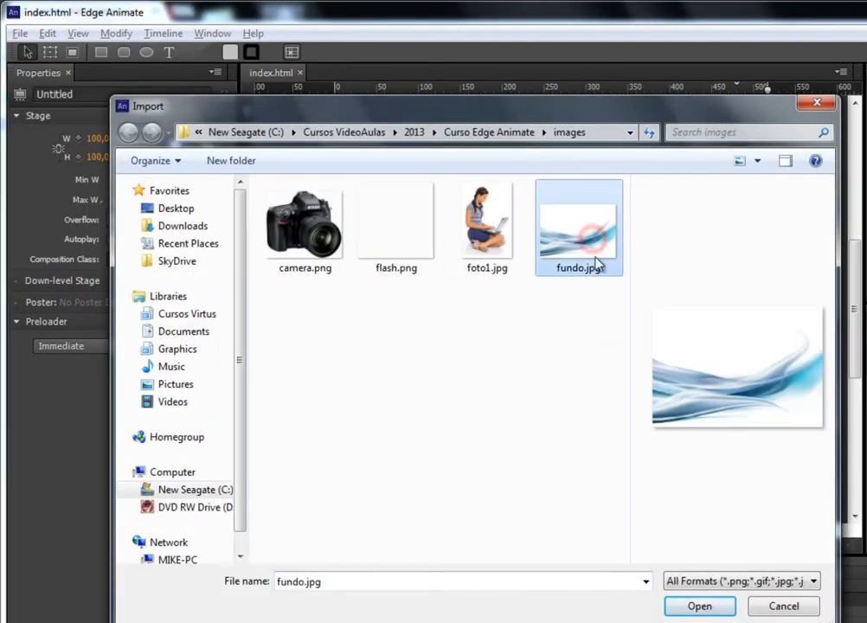
click(701, 609)
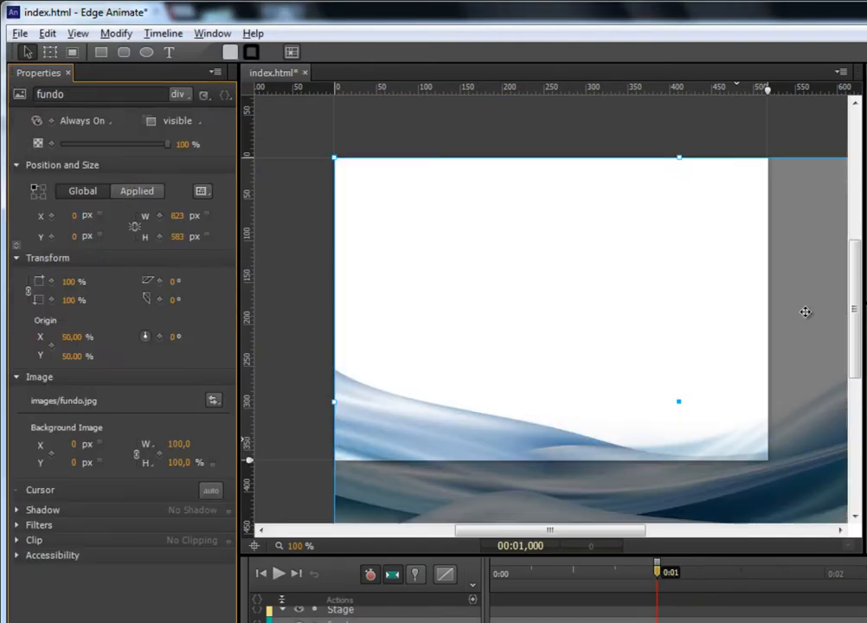
click(508, 320)
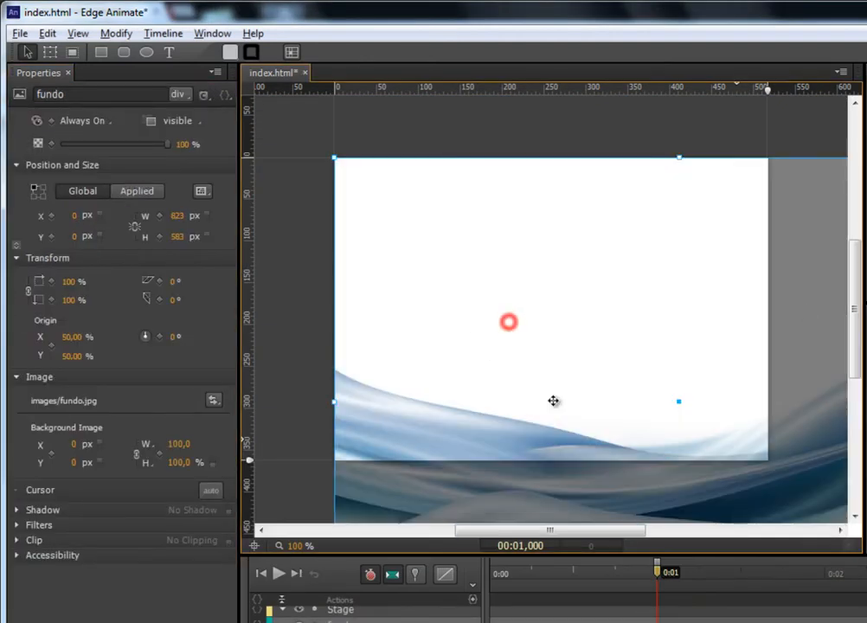
Widen the stage to about 824 px so it reaches the far edge of the background image
drag(585, 529, 681, 542)
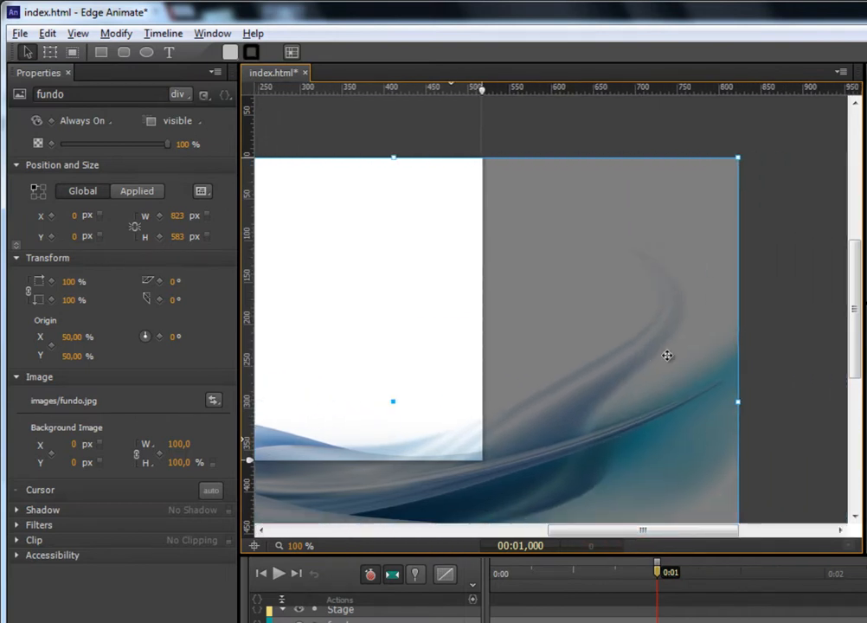
click(520, 139)
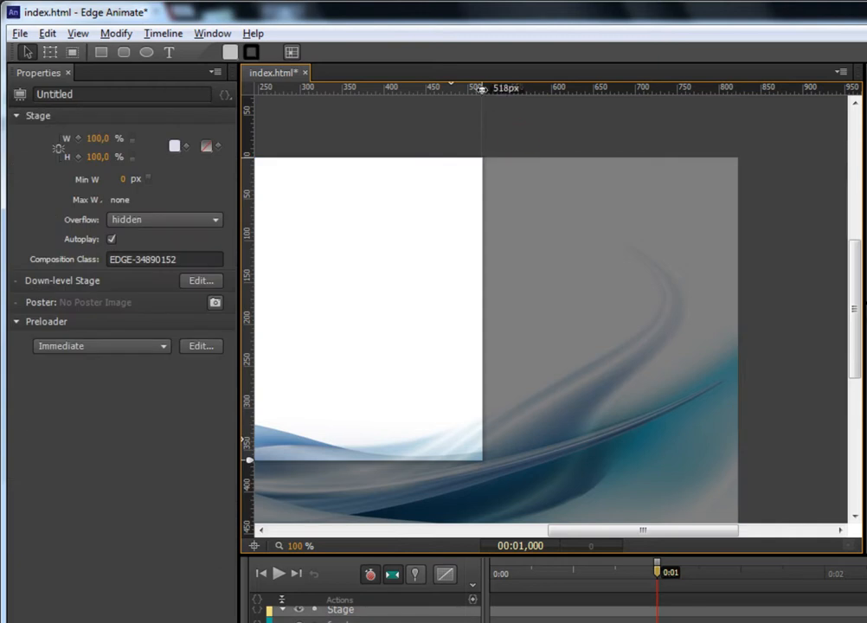
drag(482, 88, 738, 89)
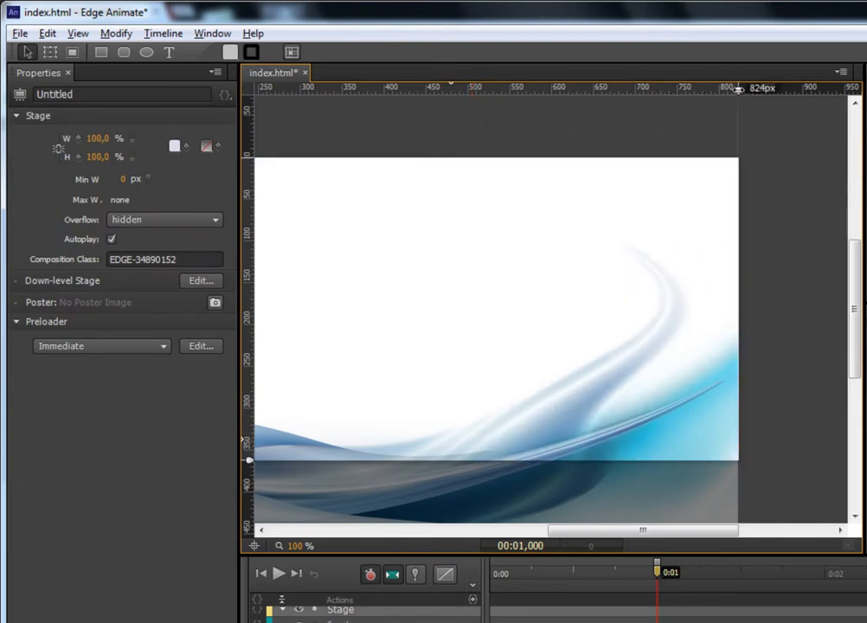
Increase the stage height to about 585 px so it reaches the bottom of the background image
drag(858, 273, 860, 353)
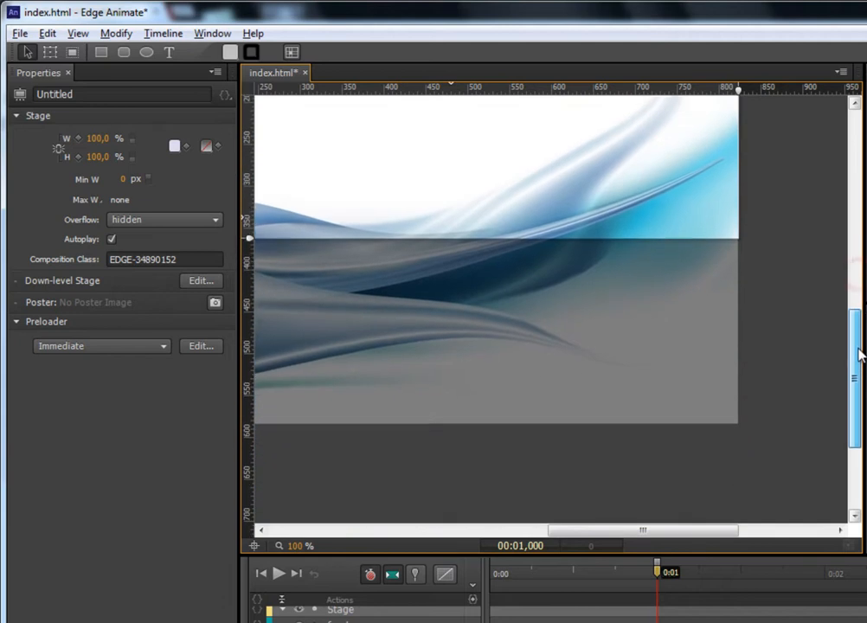
drag(644, 537, 509, 539)
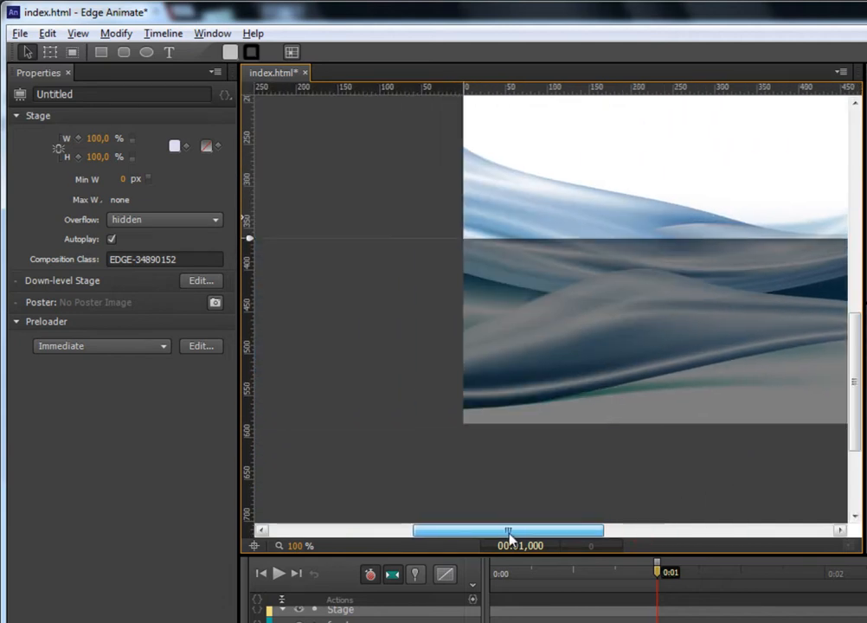
drag(249, 238, 258, 425)
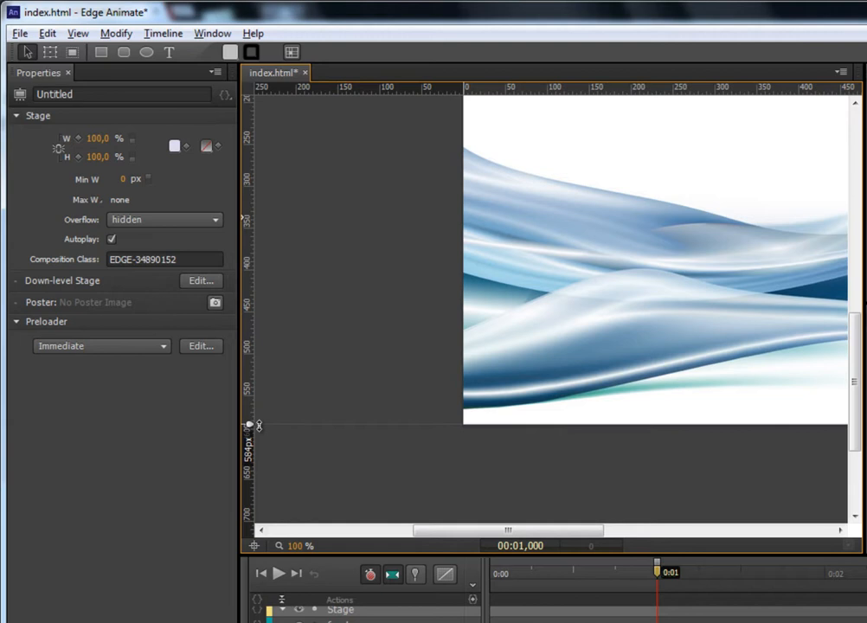
drag(260, 426, 260, 426)
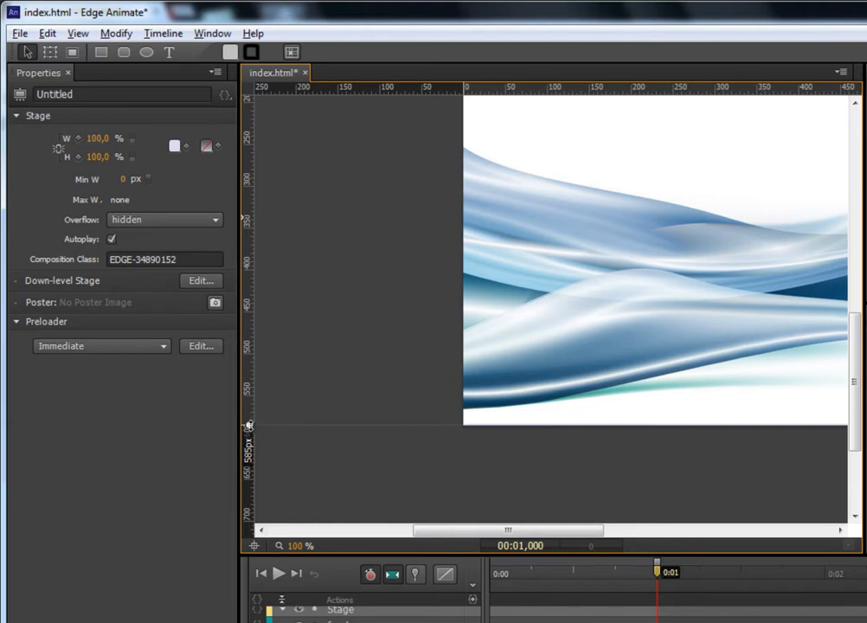
drag(249, 425, 249, 427)
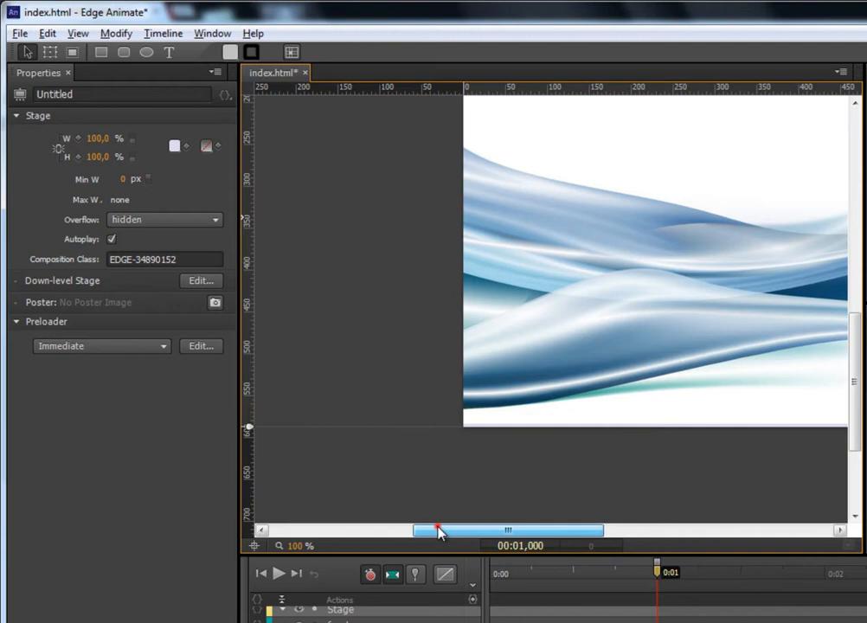
Set the stage zoom to 70 % and send the fundo image behind the other elements
drag(437, 529, 506, 534)
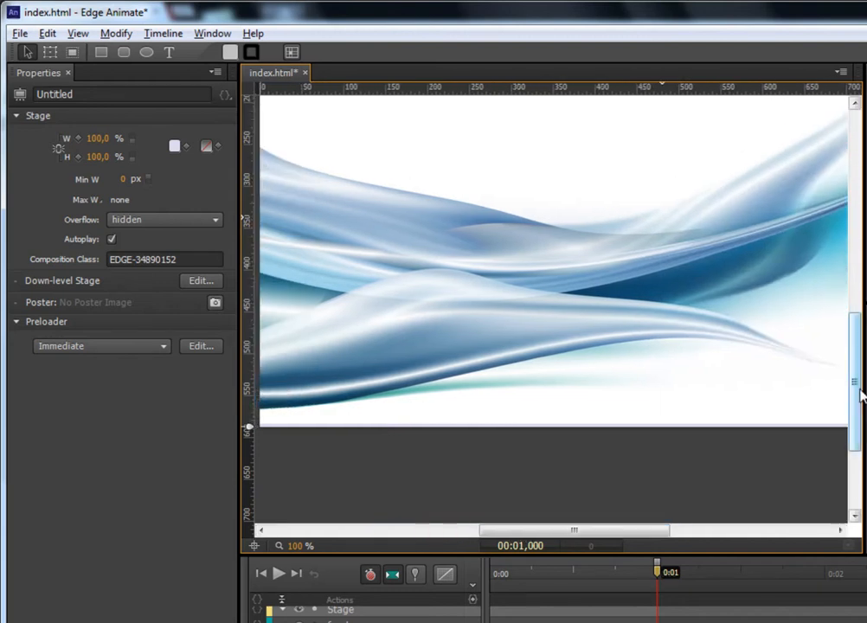
drag(857, 389, 857, 354)
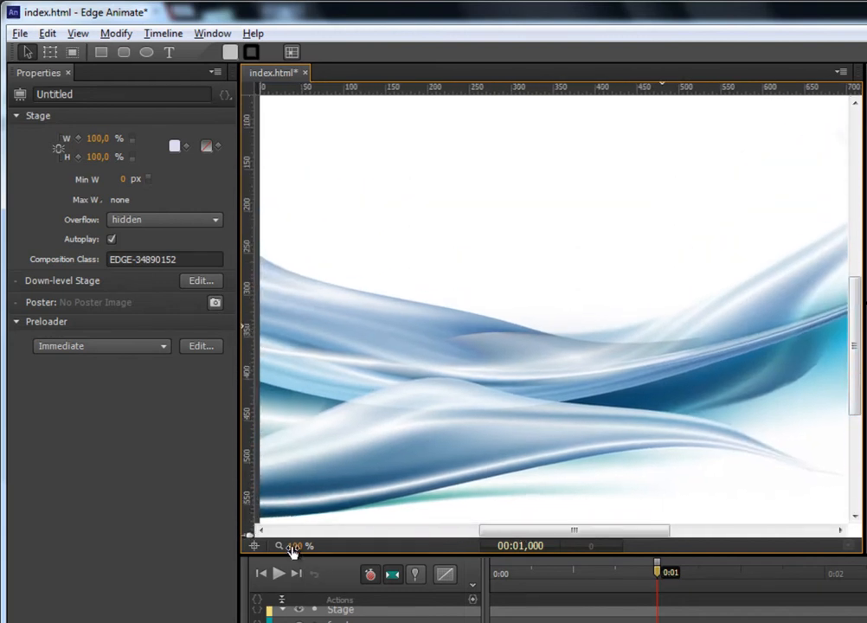
click(296, 546)
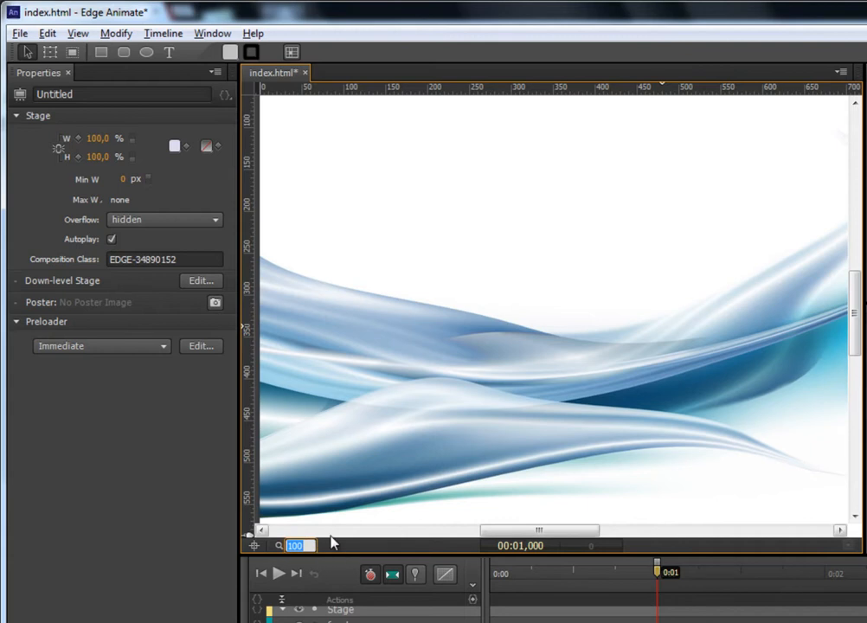
text(70)
key(Return)
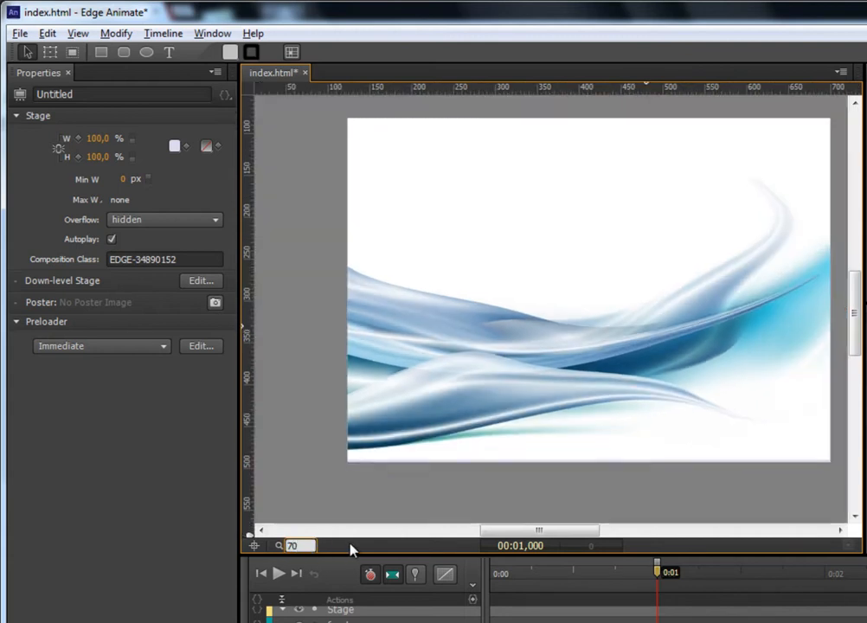
mouse_move(513, 540)
mouse_down()
mouse_move(532, 536)
mouse_move(524, 536)
mouse_up()
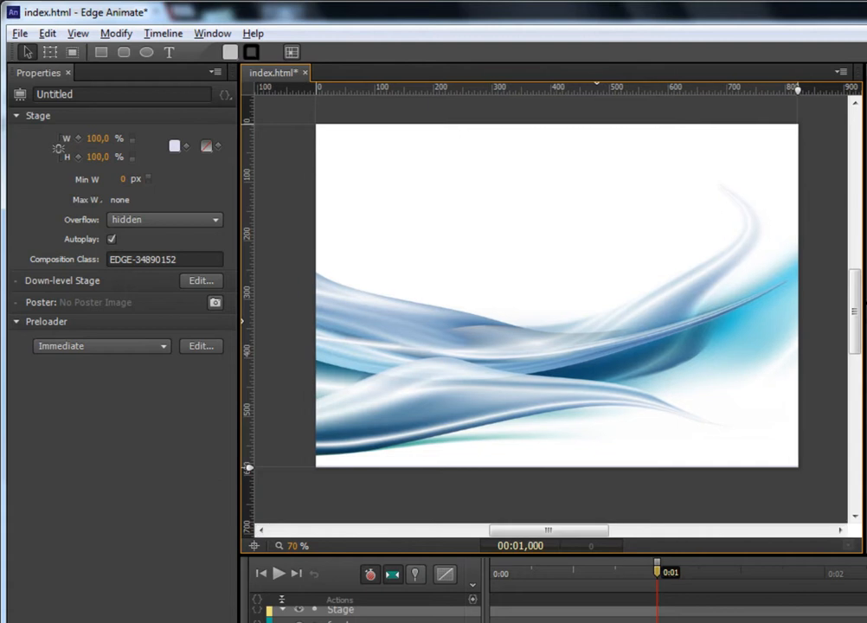
click(866, 110)
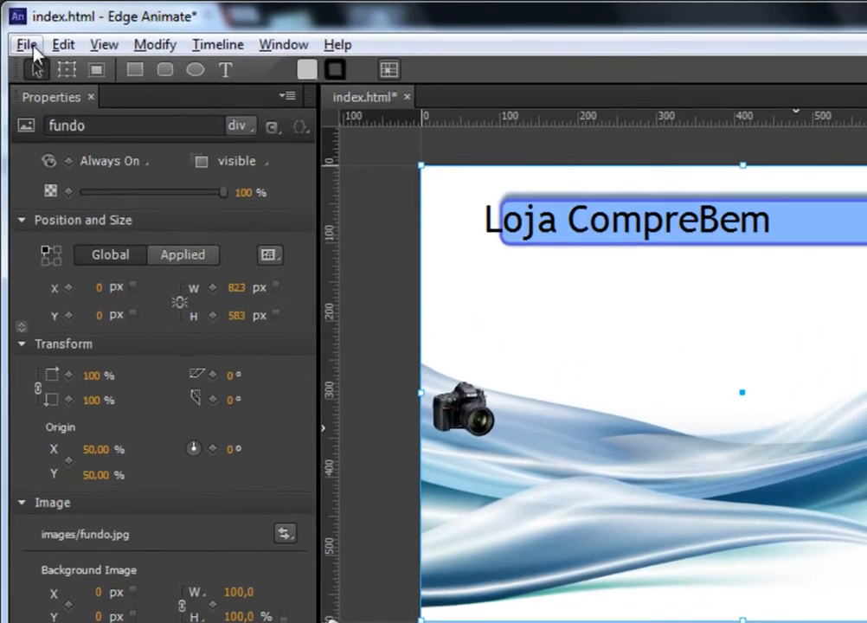
Import foto1.jpg from the images folder and place it just right of the stage's centre
click(29, 45)
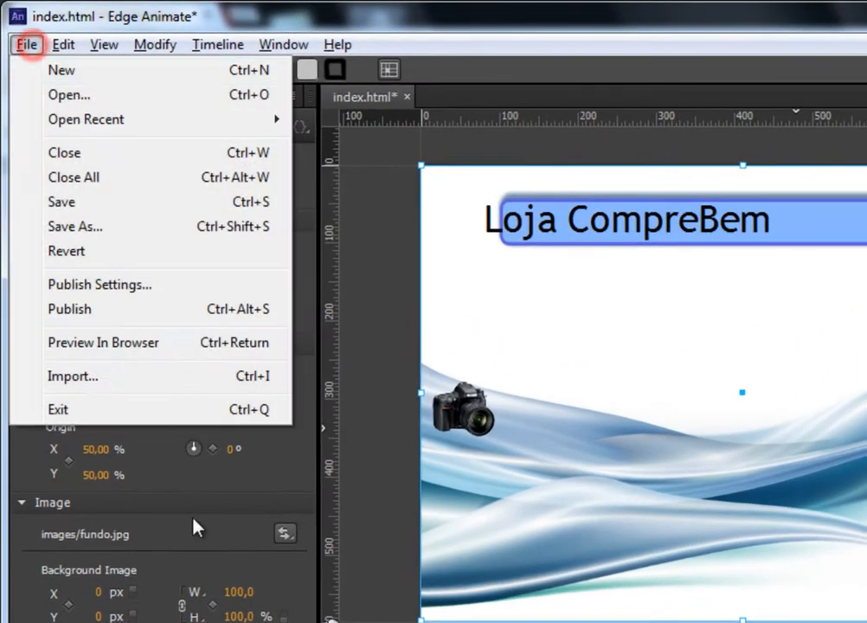
click(94, 375)
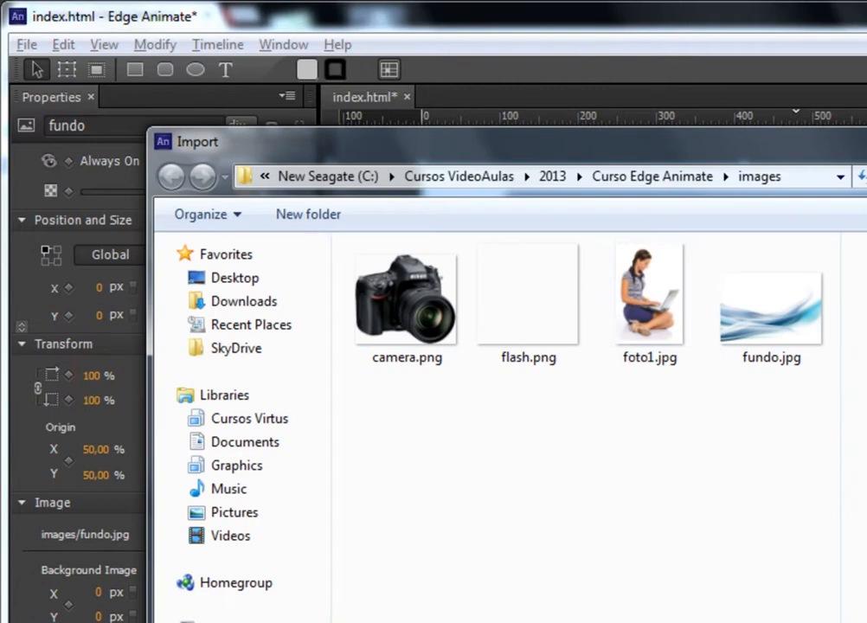
click(641, 287)
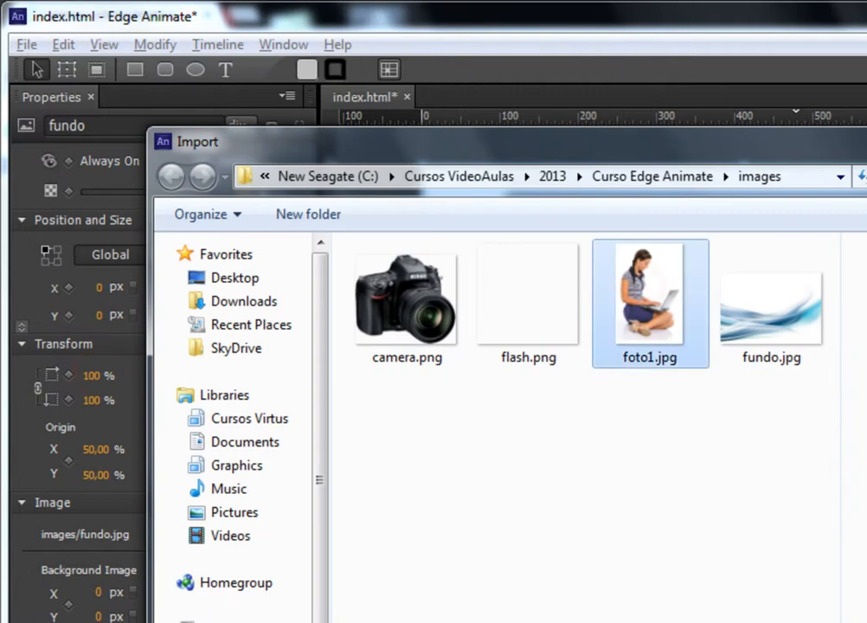
double_click(684, 322)
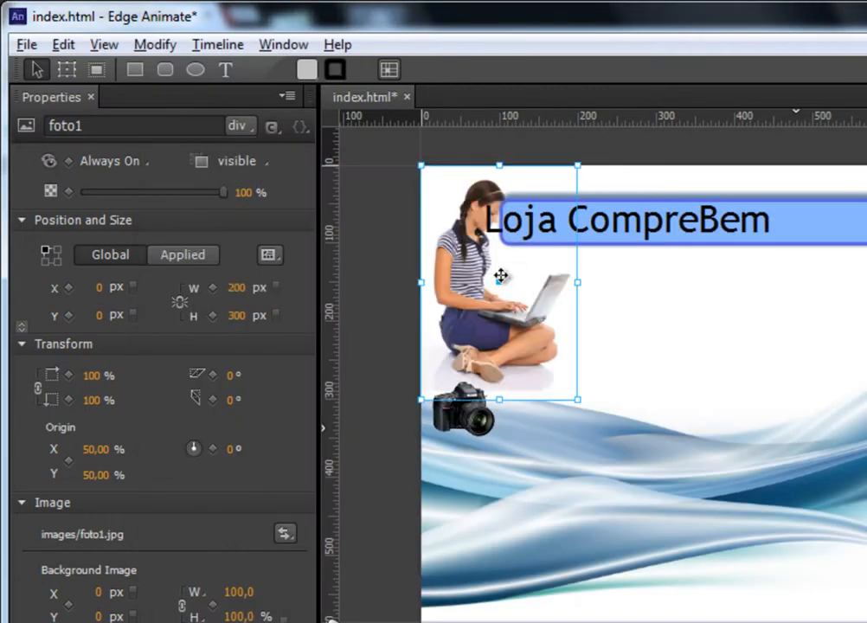
drag(499, 277, 814, 387)
Move the camera image down toward the stage's lower-left corner, to about X 29, Y 456 px
click(475, 433)
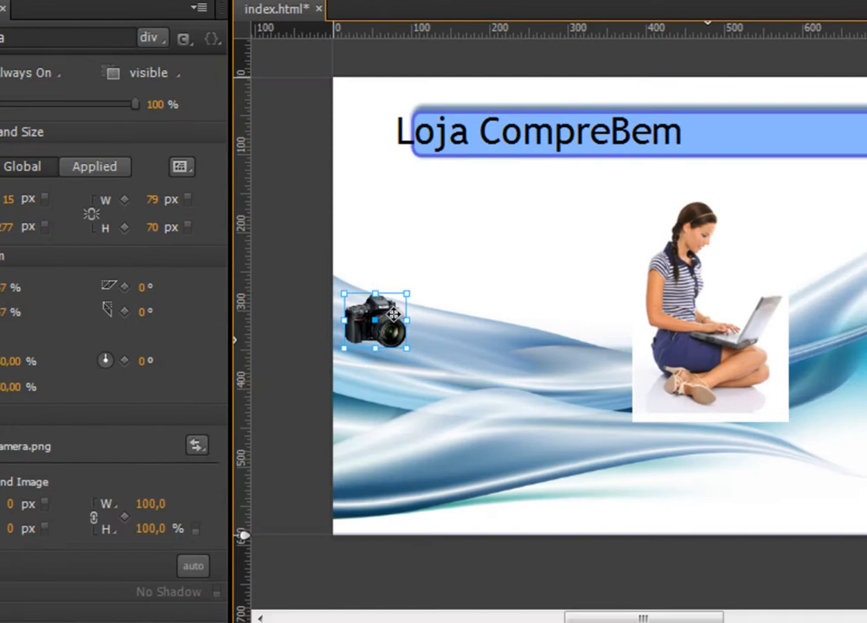
drag(392, 312, 402, 452)
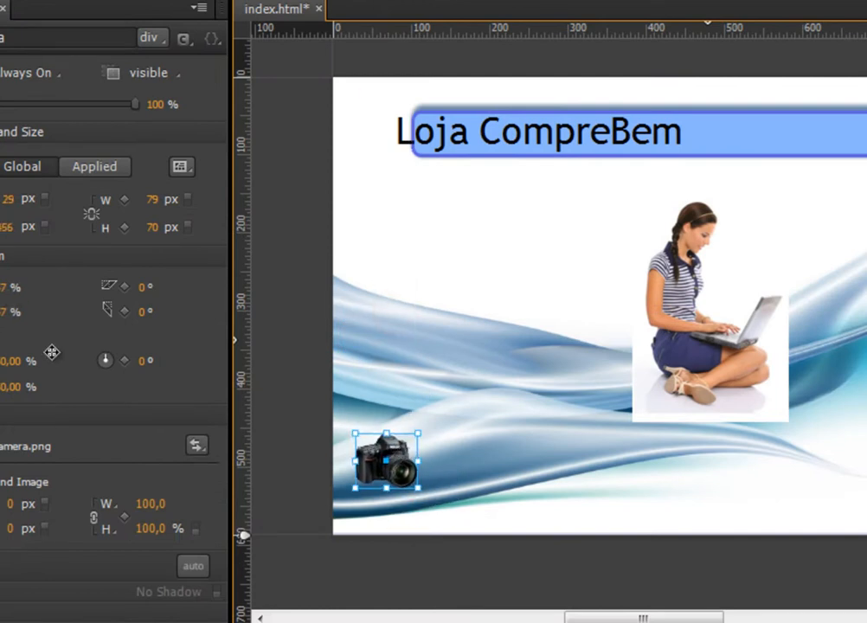
right_click(371, 461)
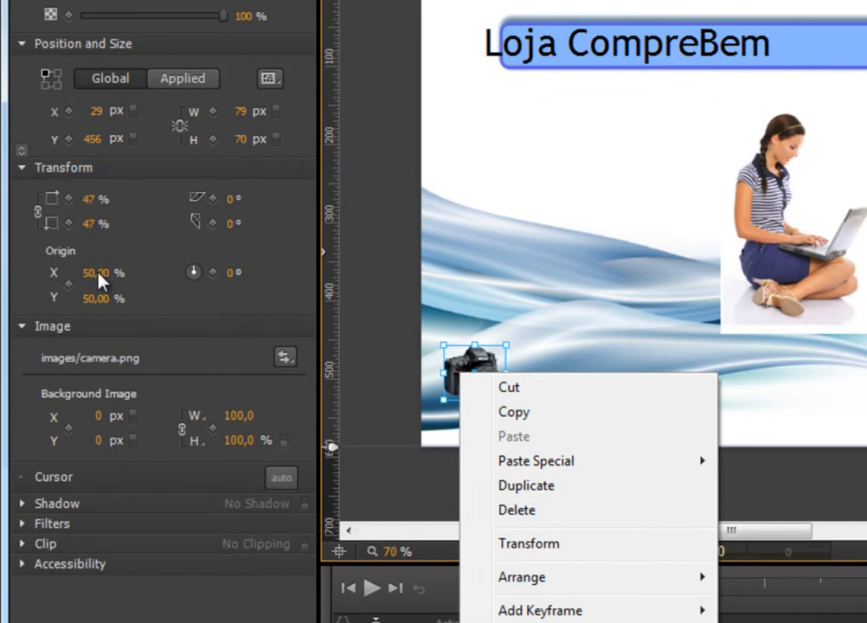
Try an origin X of 100 % on the camera image and restore it to 50 %
click(96, 273)
text(100)
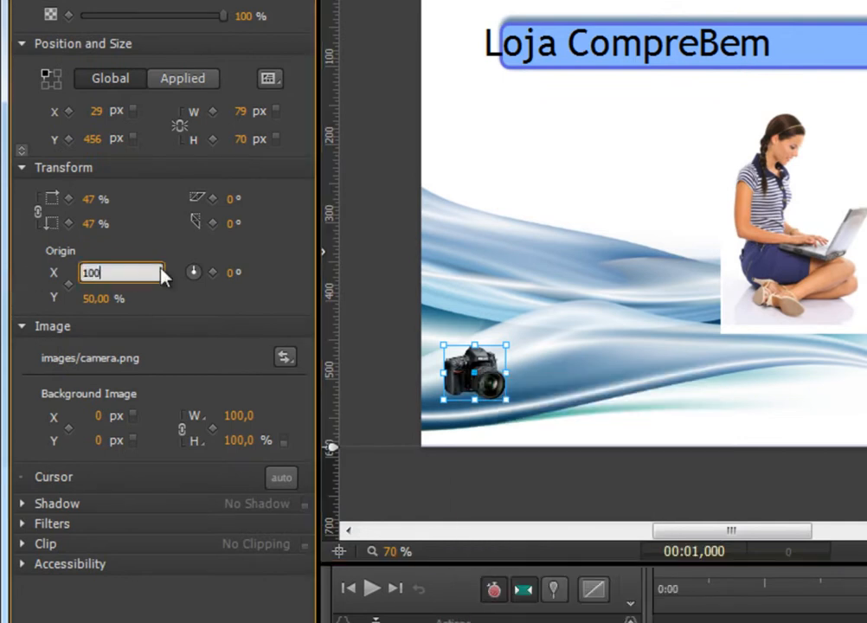
key(Return)
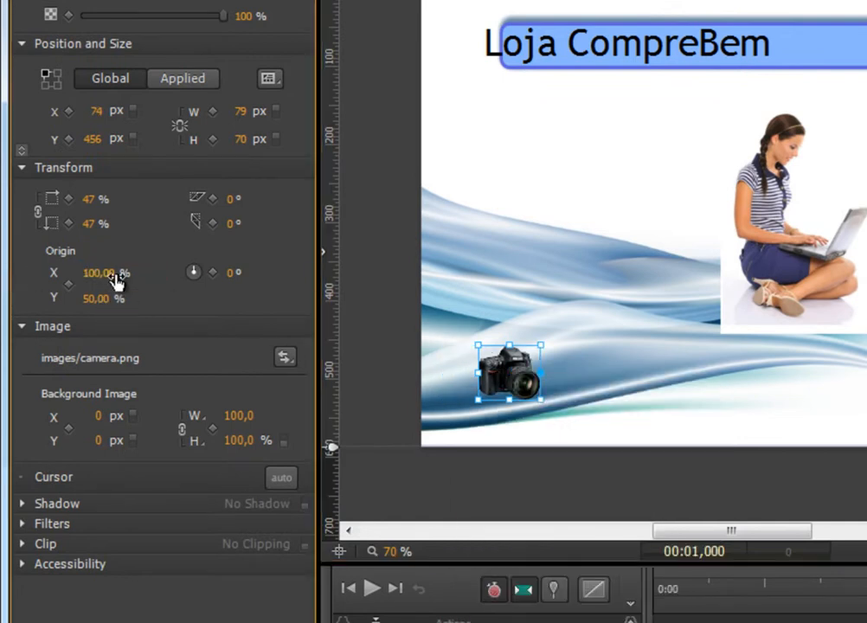
text(50)
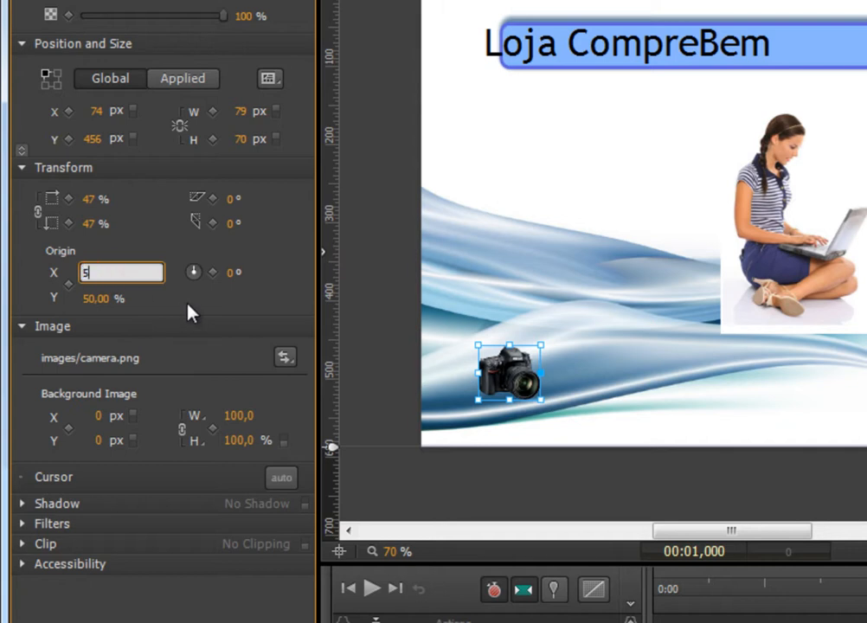
key(Return)
Set the camera image's horizontal and vertical scale to 50 %
click(91, 198)
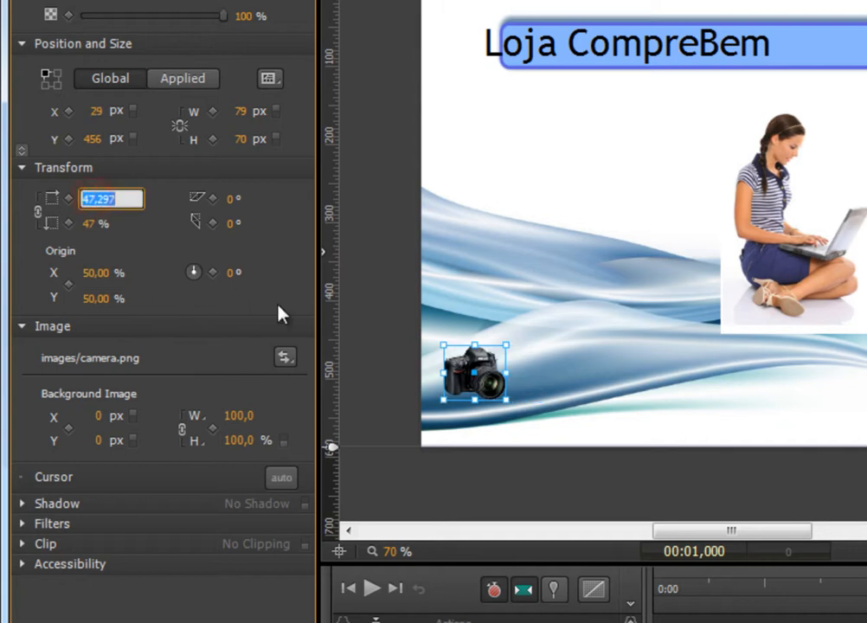
text(50)
key(Return)
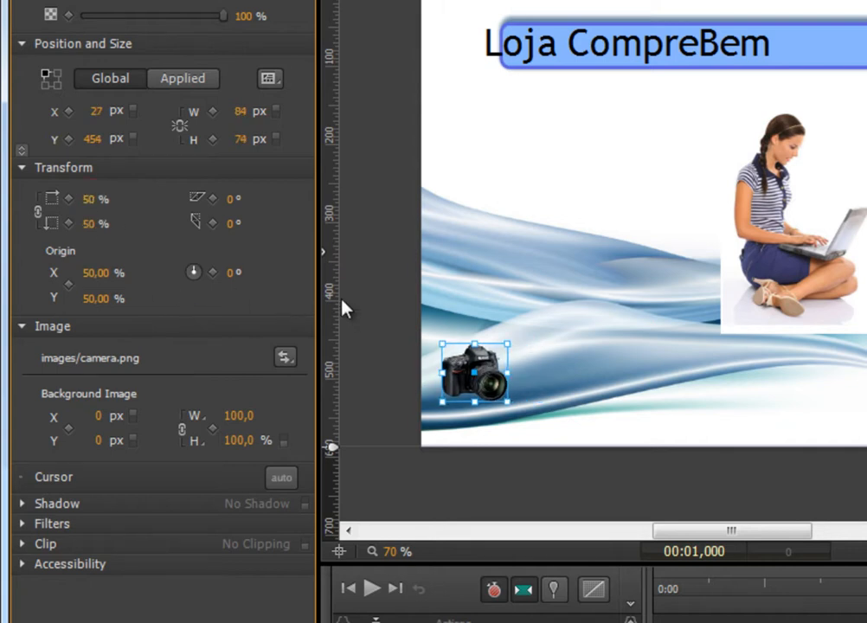
Scale the camera image to 100 % and reposition it to about X 37, Y 392 px
click(87, 198)
text(100)
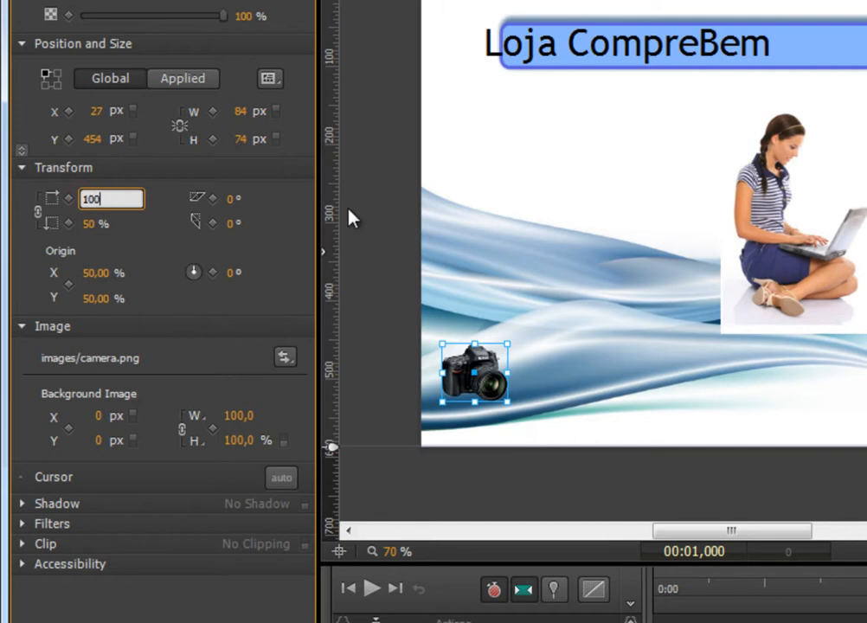
key(Return)
drag(519, 412, 548, 378)
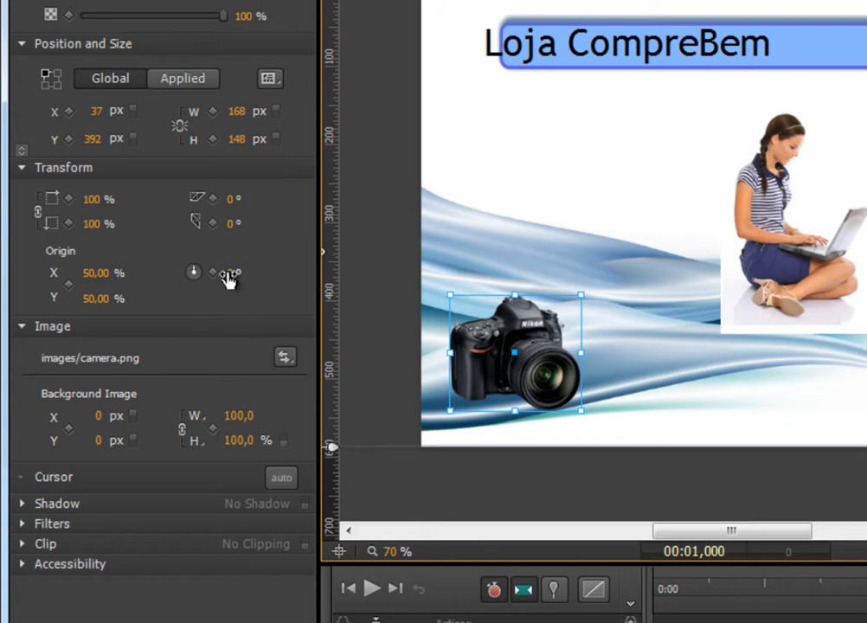
Rotate the camera image counterclockwise to about -22°
drag(227, 277, 195, 273)
click(649, 354)
click(547, 364)
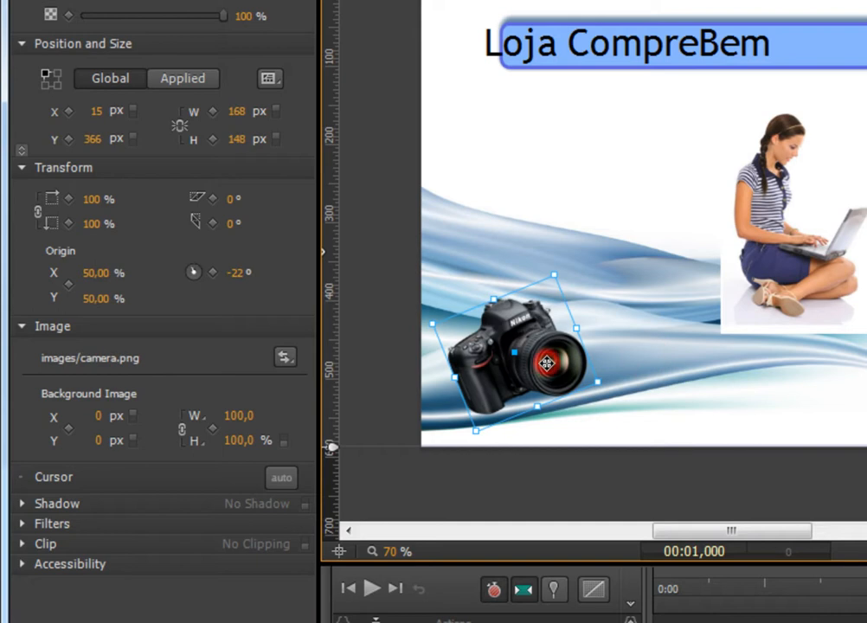
Delete the botao rectangle behind the title text
click(803, 246)
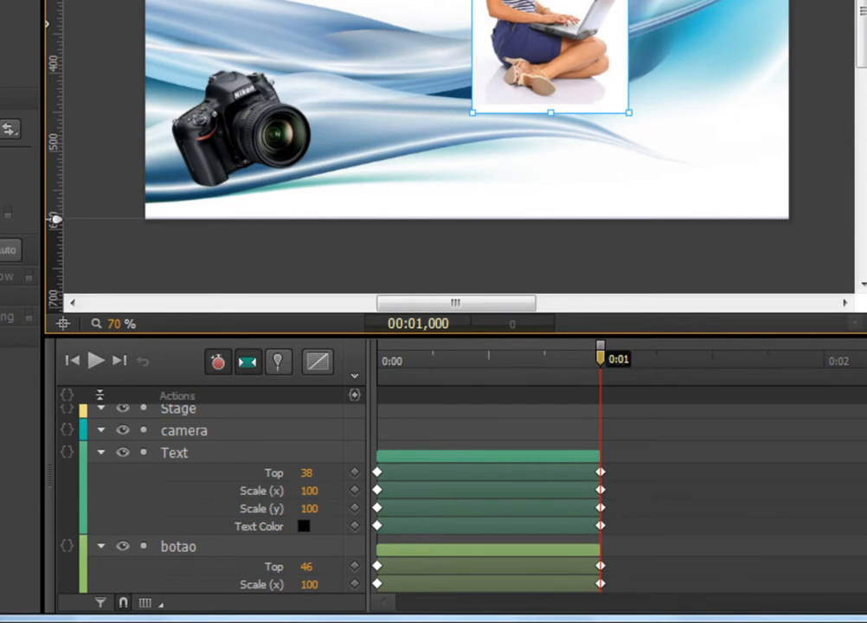
click(178, 547)
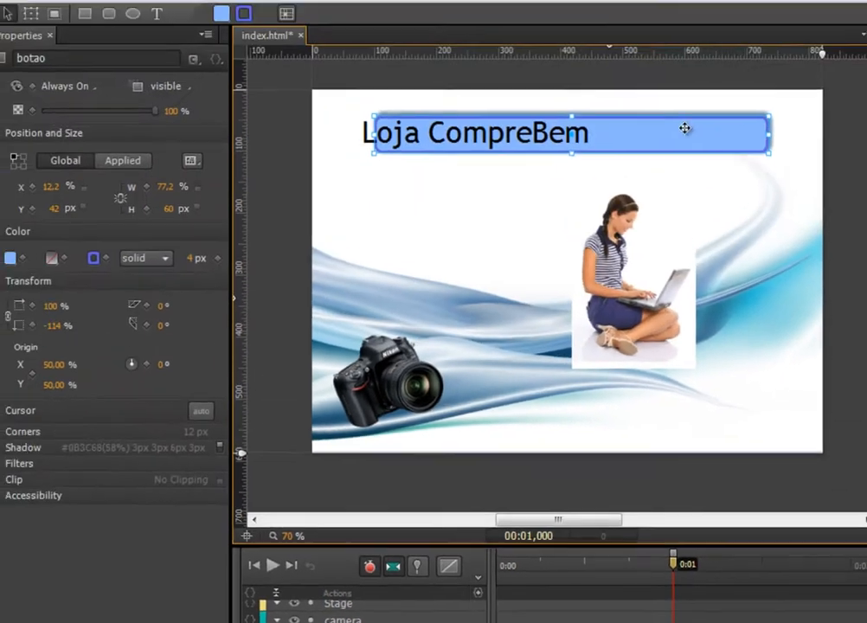
key(Delete)
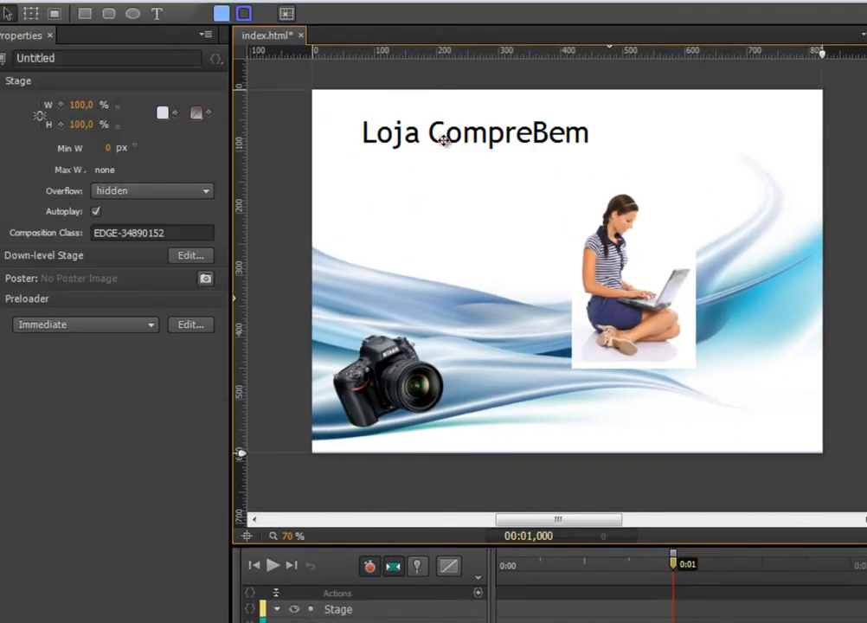
Left-align the title text and reposition it to about X 26, Y 25 px
mouse_move(443, 140)
mouse_down()
mouse_move(426, 138)
mouse_move(430, 129)
mouse_up()
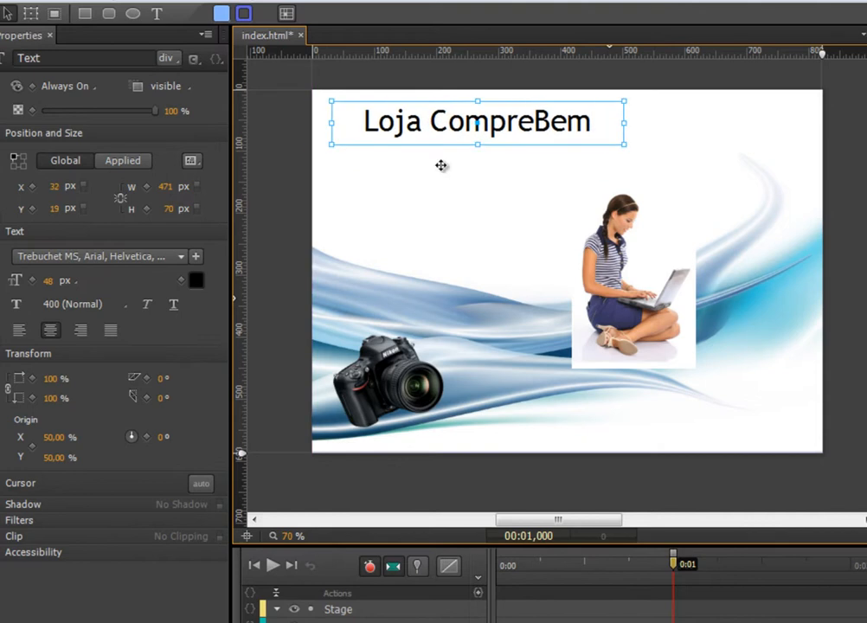
click(19, 330)
drag(370, 126, 377, 127)
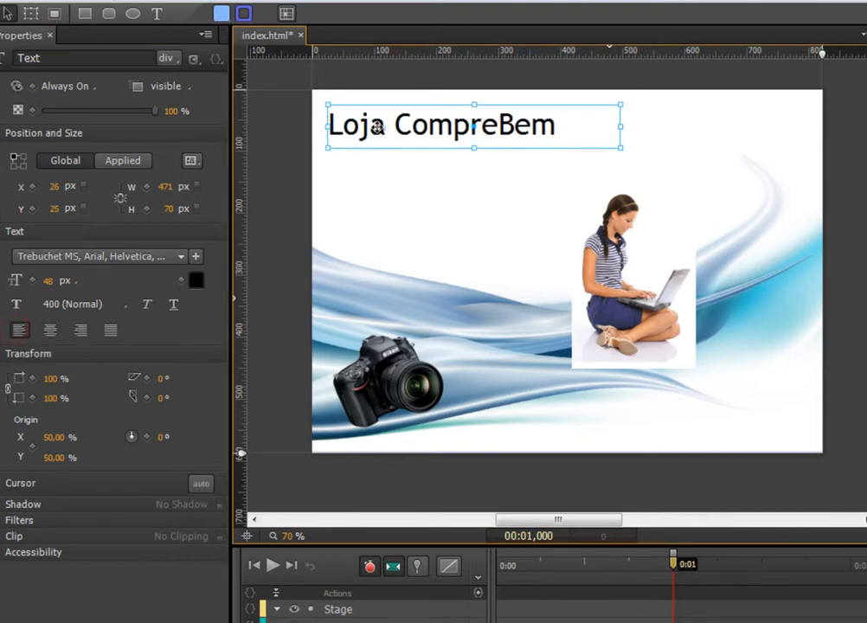
Replace the title's wording with "Aprenda Web Design" and move it to about X 22, Y 18 px
double_click(404, 124)
click(212, 111)
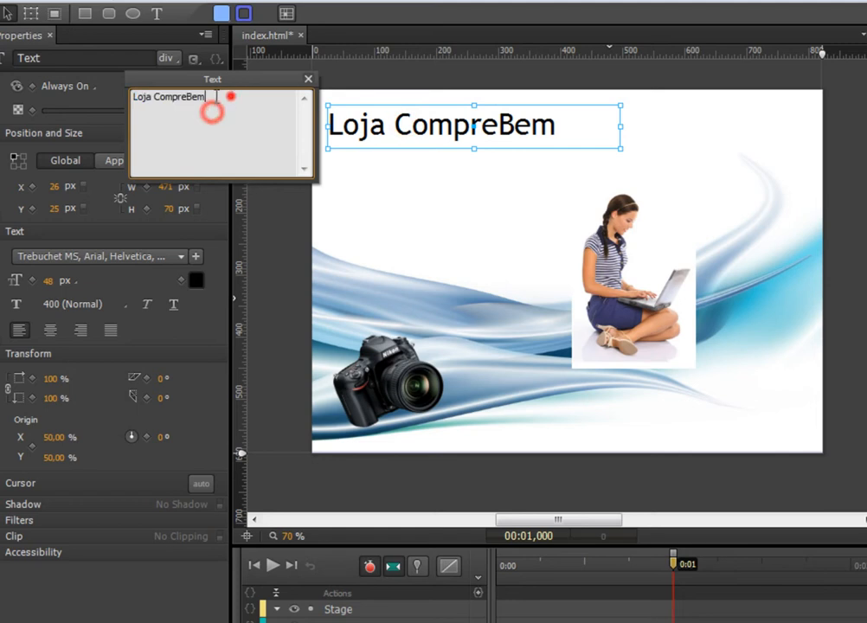
drag(231, 97, 79, 98)
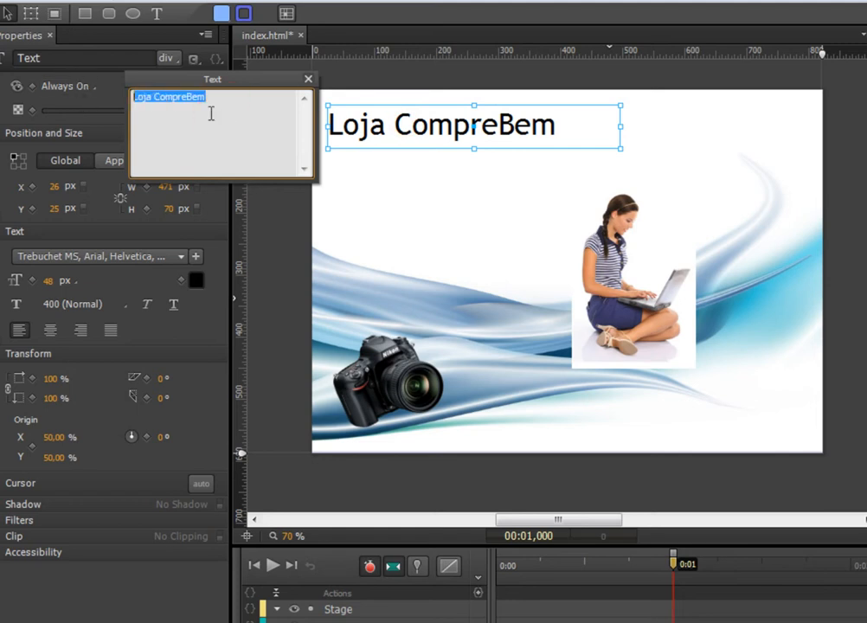
click(228, 105)
drag(242, 97, 125, 104)
text(A)
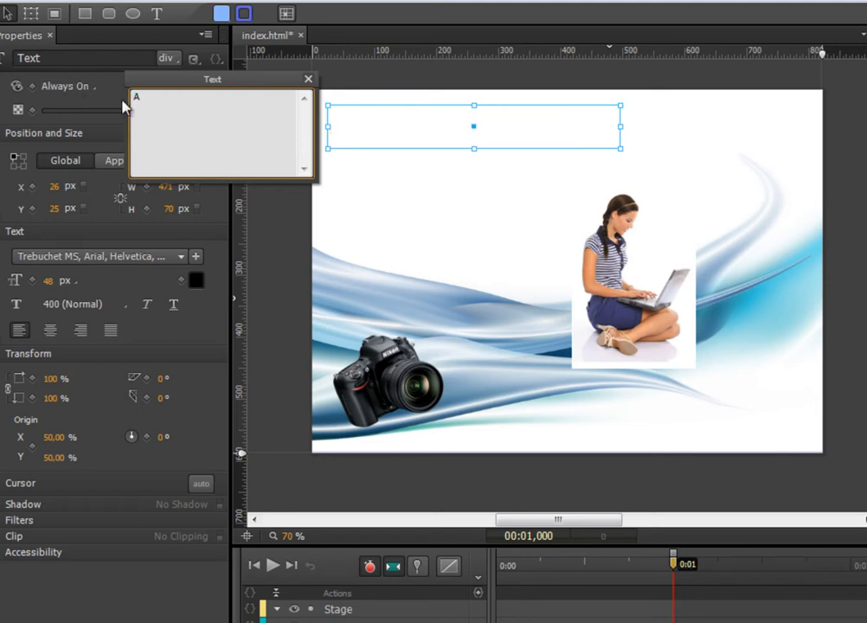
text(prenda Web Design)
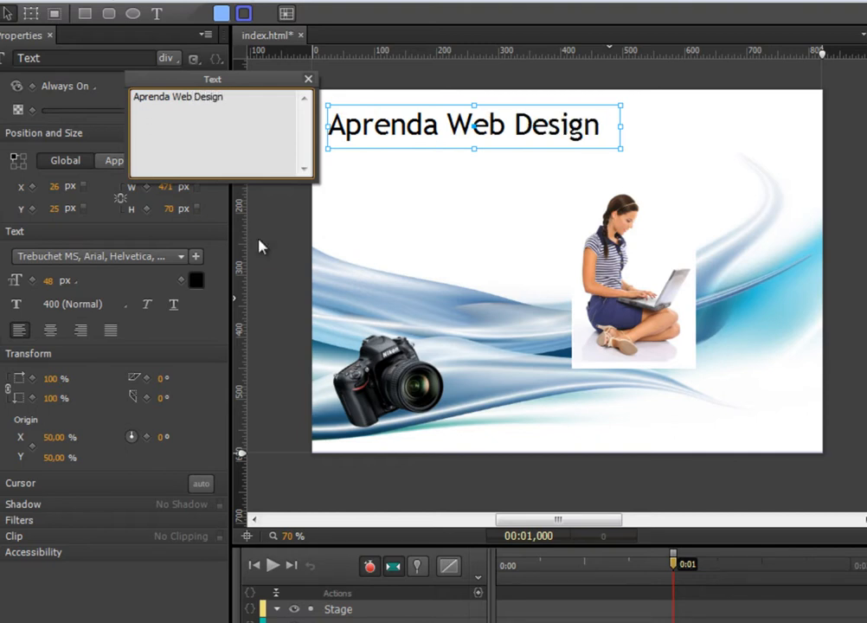
key(Escape)
drag(426, 129, 424, 124)
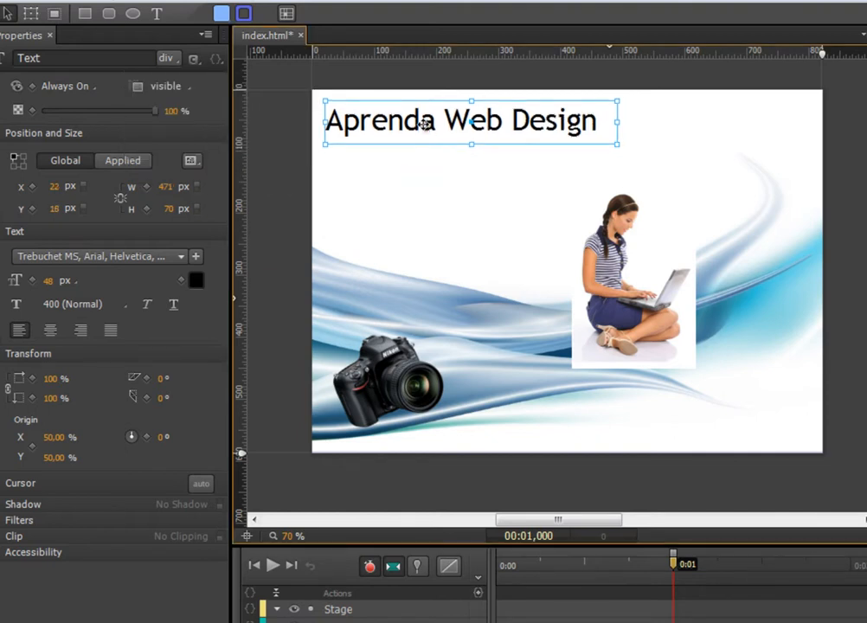
click(154, 17)
drag(480, 156, 674, 169)
click(368, 161)
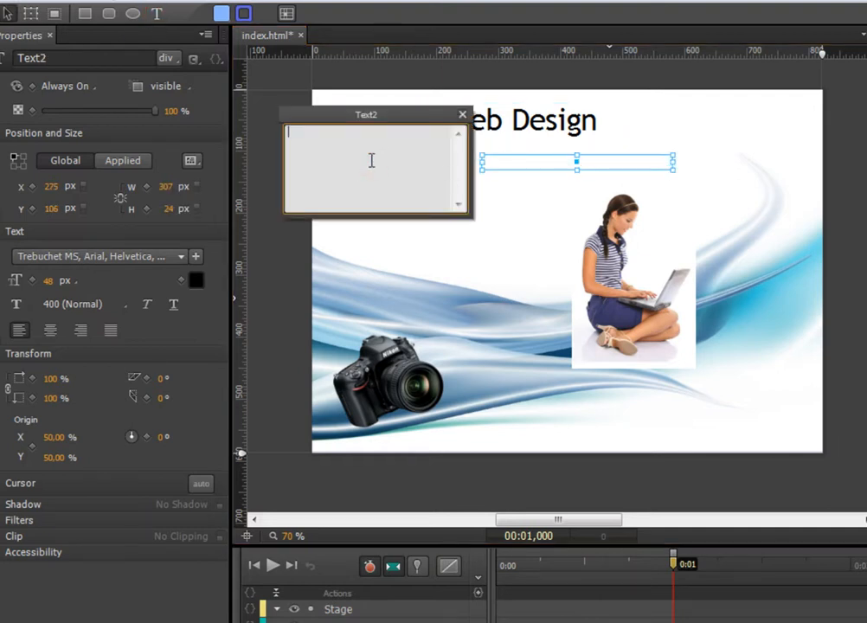
text(www.virtusmedia)
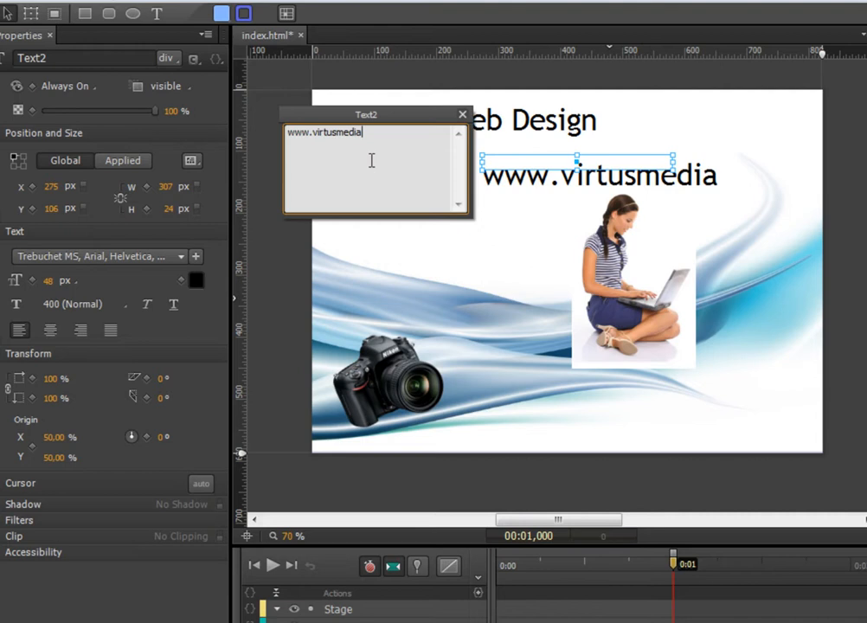
text(.com.br)
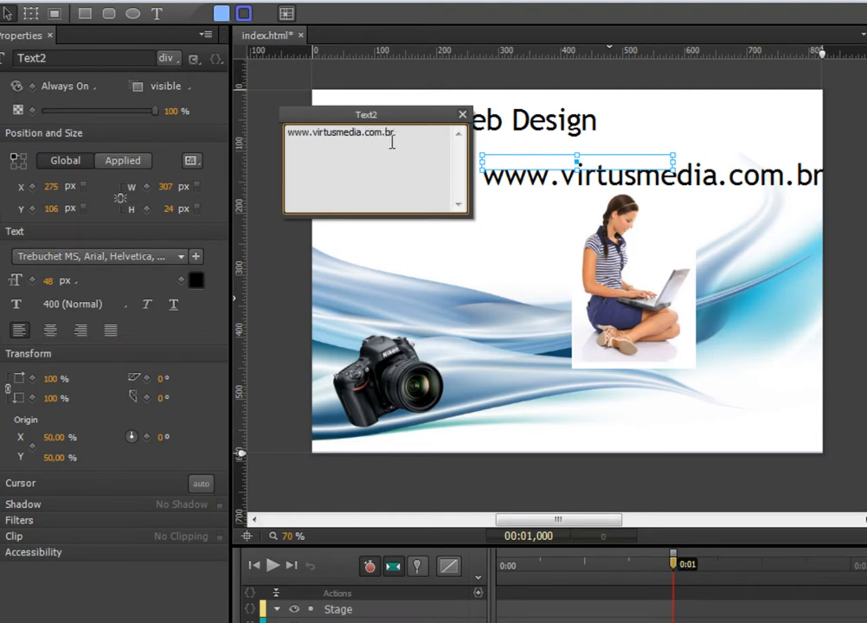
Move the web address text to about X 212, Y 88 px and enlarge its box to about 571 × 62 px
drag(649, 176, 611, 166)
click(642, 126)
click(611, 165)
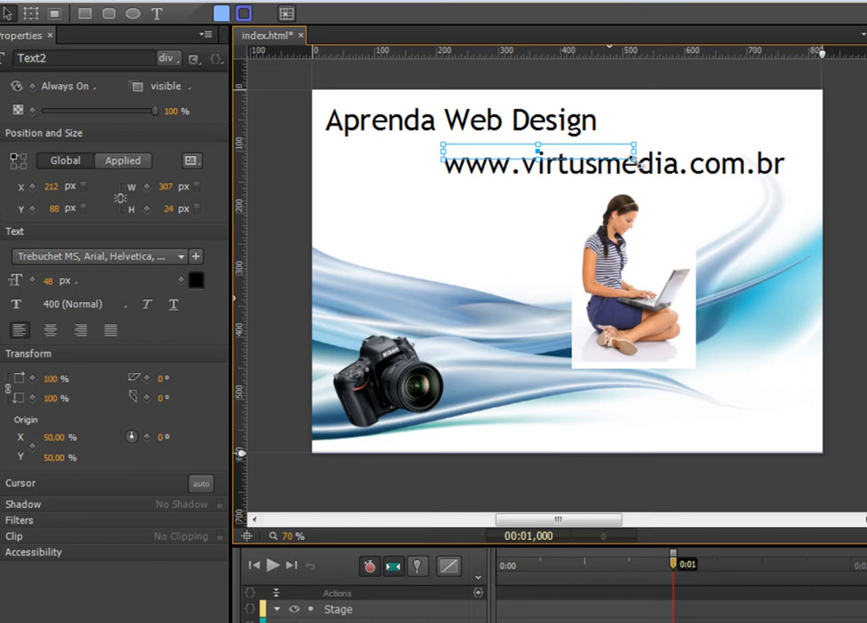
drag(634, 158, 797, 182)
Set the web address text's font size to 22 px, then shrink its box and place it near the stage's right edge
click(53, 281)
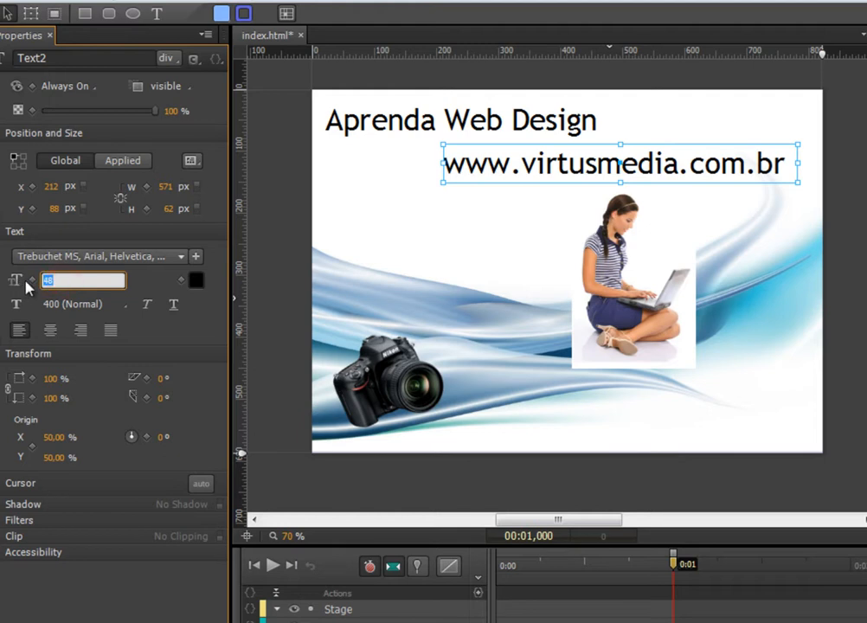
key(Return)
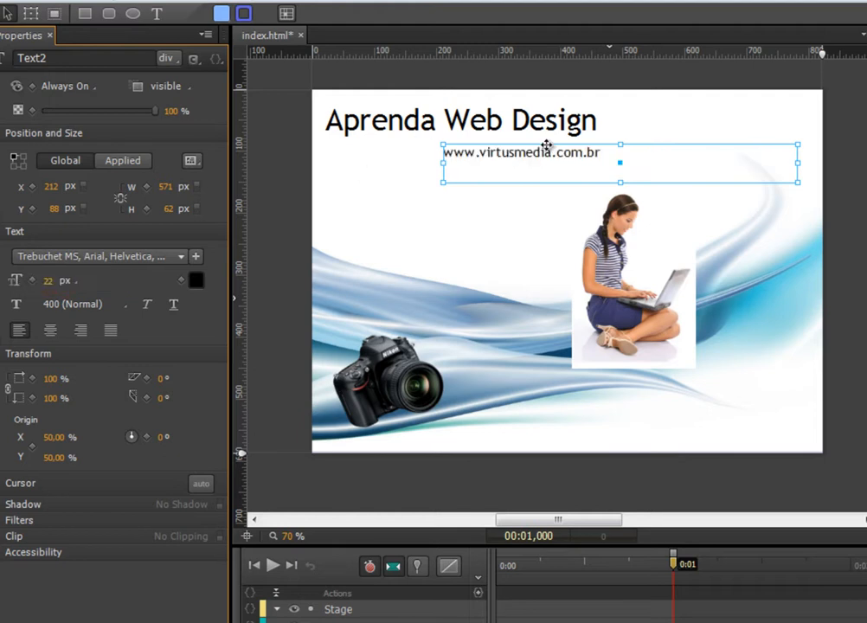
click(606, 161)
click(600, 165)
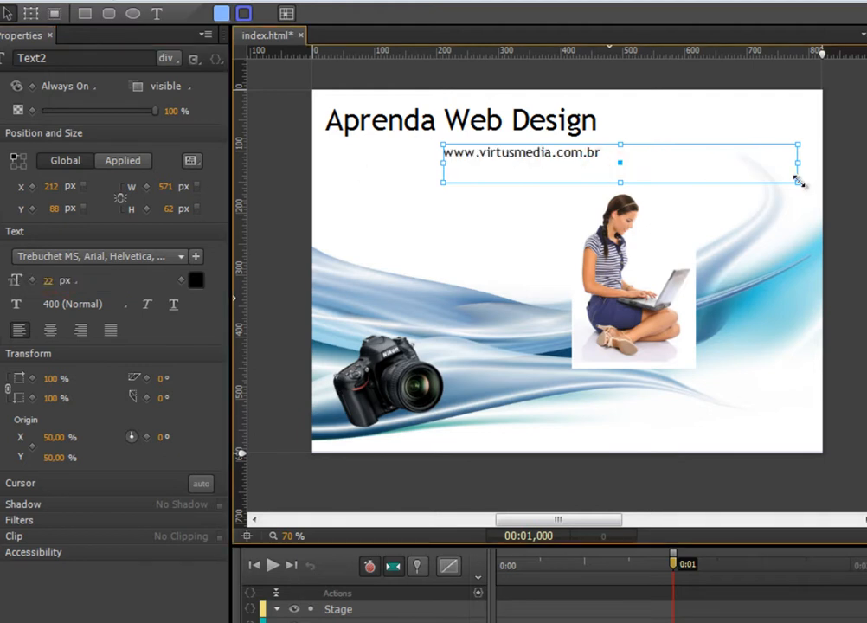
drag(798, 181, 795, 154)
click(854, 168)
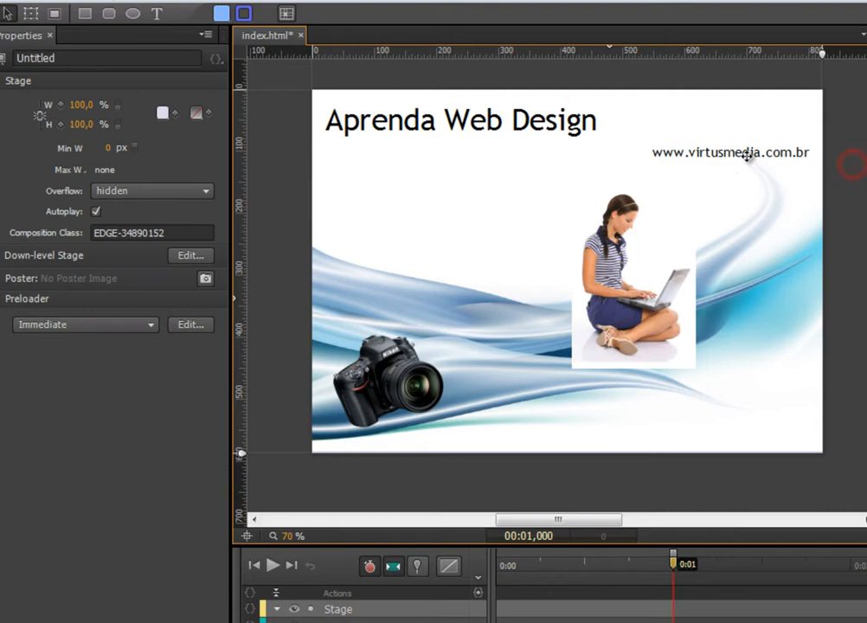
click(745, 153)
click(846, 169)
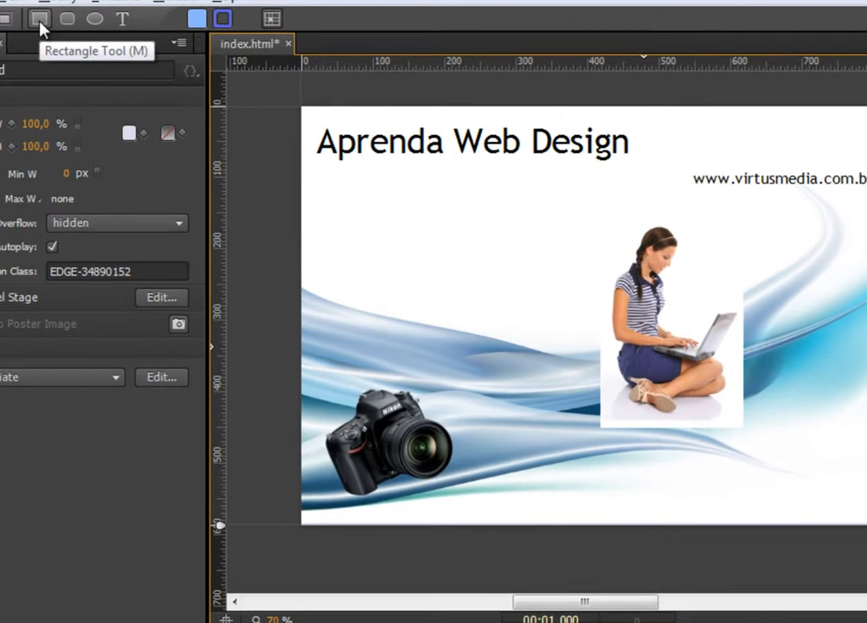
Draw a thin rectangle about 797 × 15 px under the title at about X 22, Y 73 px and fill it with white
click(39, 21)
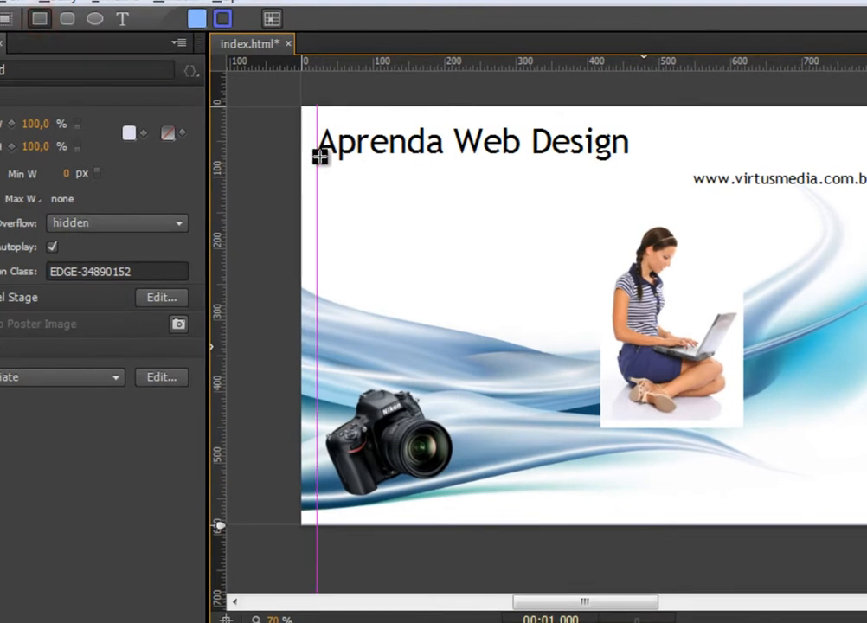
drag(319, 159, 866, 166)
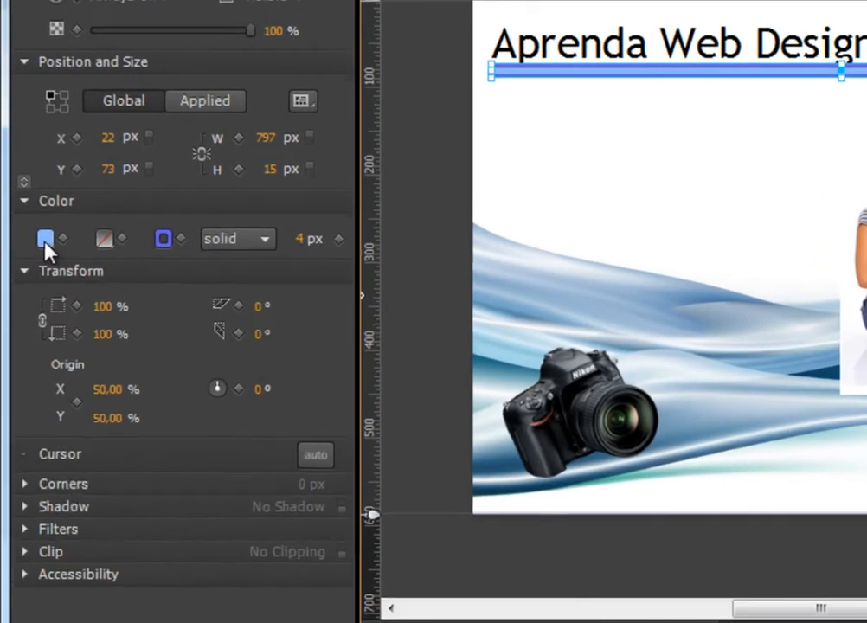
click(45, 239)
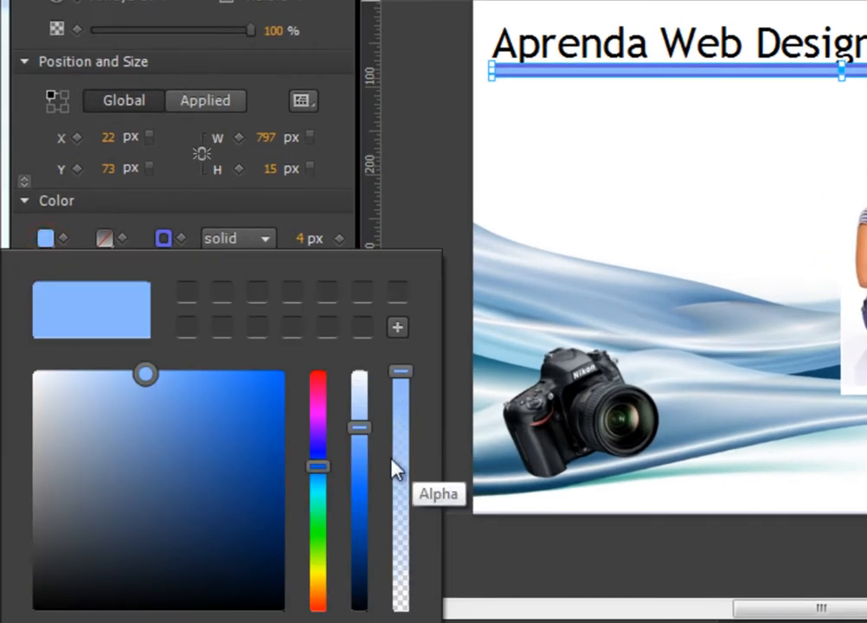
click(360, 387)
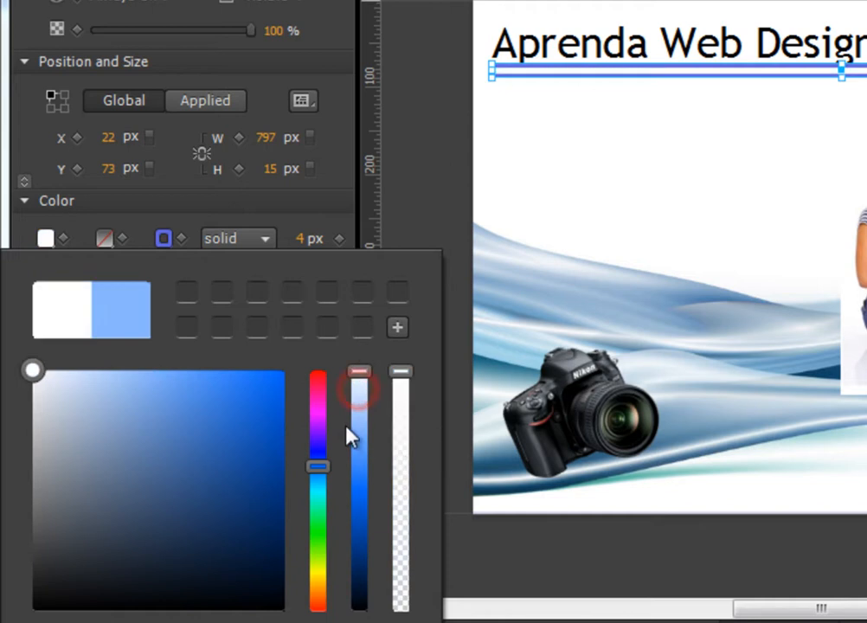
key(Escape)
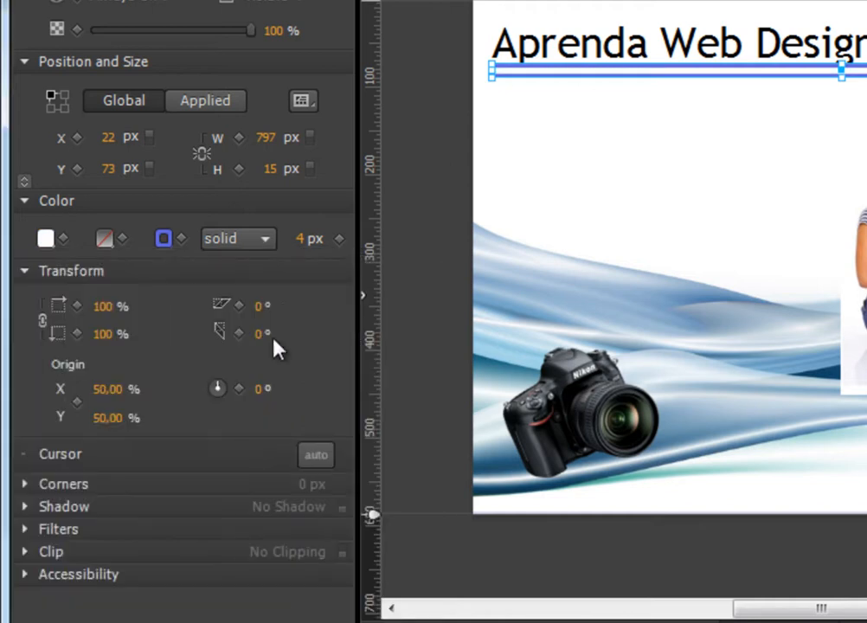
Change the thin rectangle's border color to a light greyish lavender
click(163, 240)
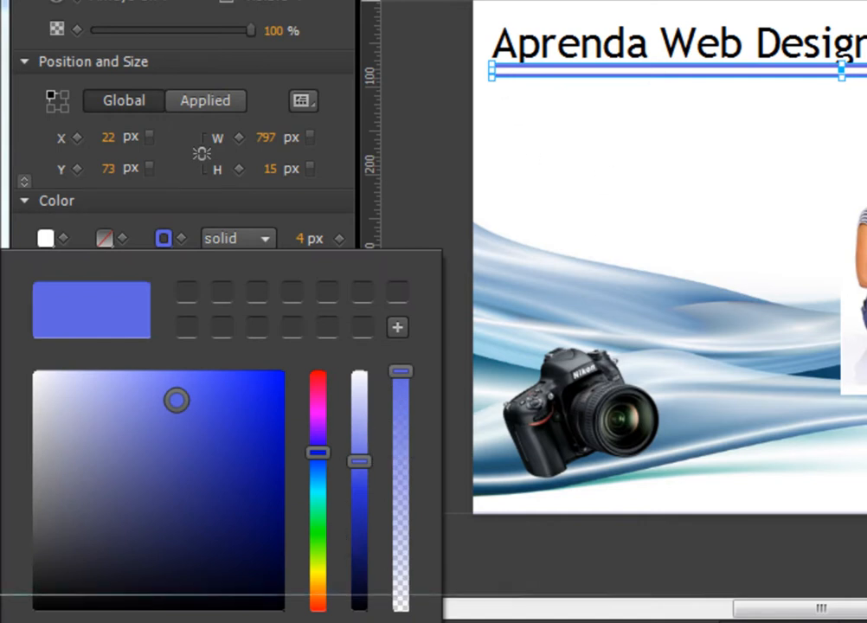
mouse_move(125, 411)
mouse_down()
mouse_move(85, 364)
mouse_move(62, 381)
mouse_up()
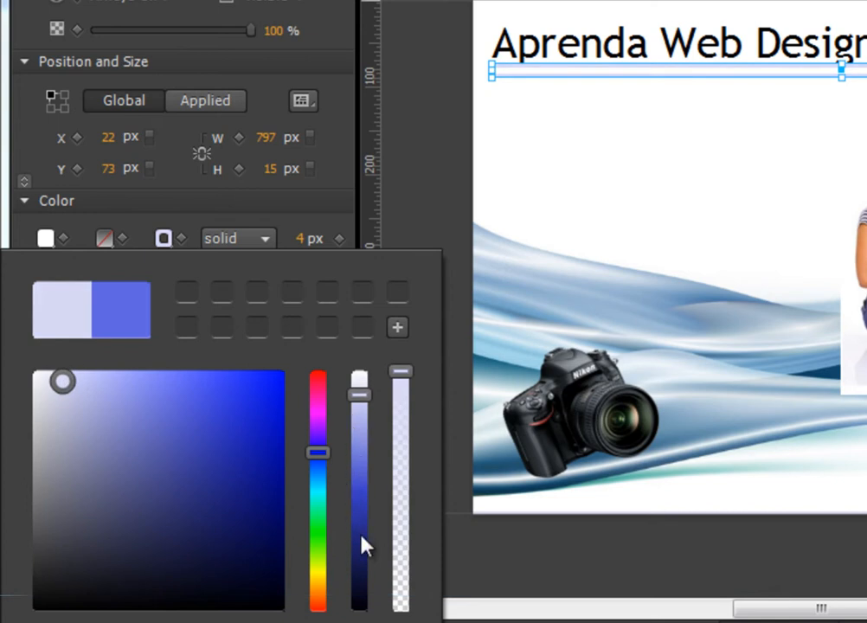
drag(355, 457, 364, 395)
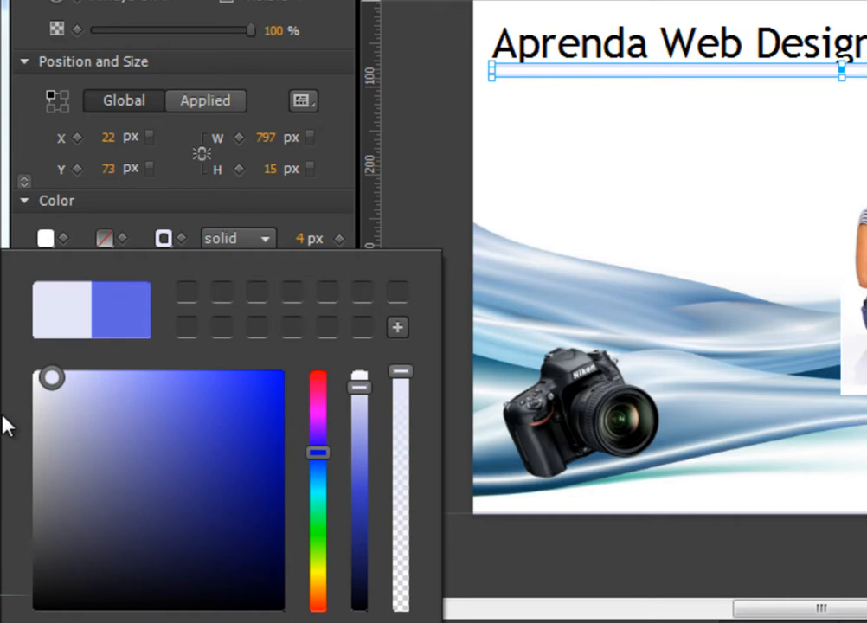
drag(52, 391, 54, 399)
mouse_move(55, 405)
mouse_down()
mouse_move(70, 419)
mouse_move(64, 409)
mouse_up()
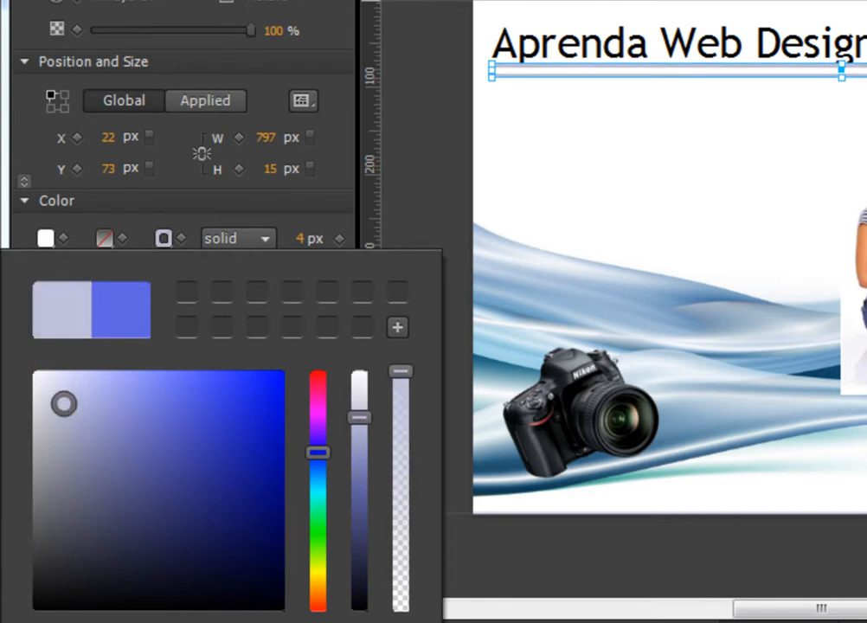
click(166, 239)
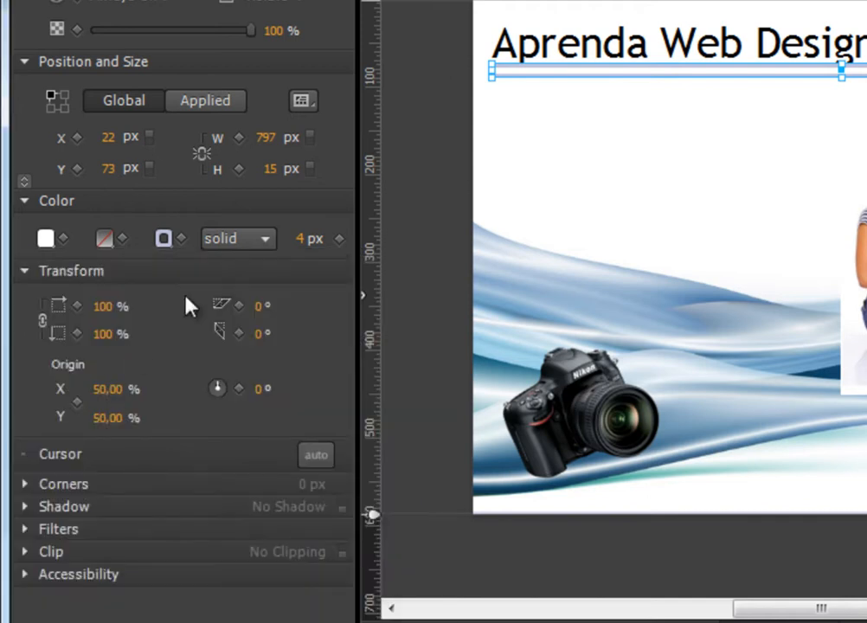
Reduce the thin rectangle to a line by setting its border width to 1 px and its height to 1 px
click(317, 240)
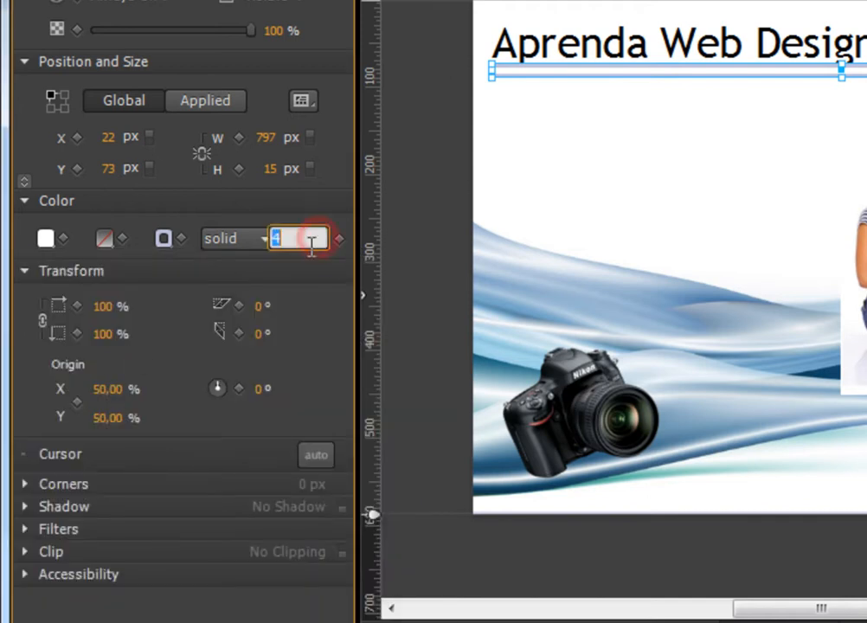
text(1)
key(Return)
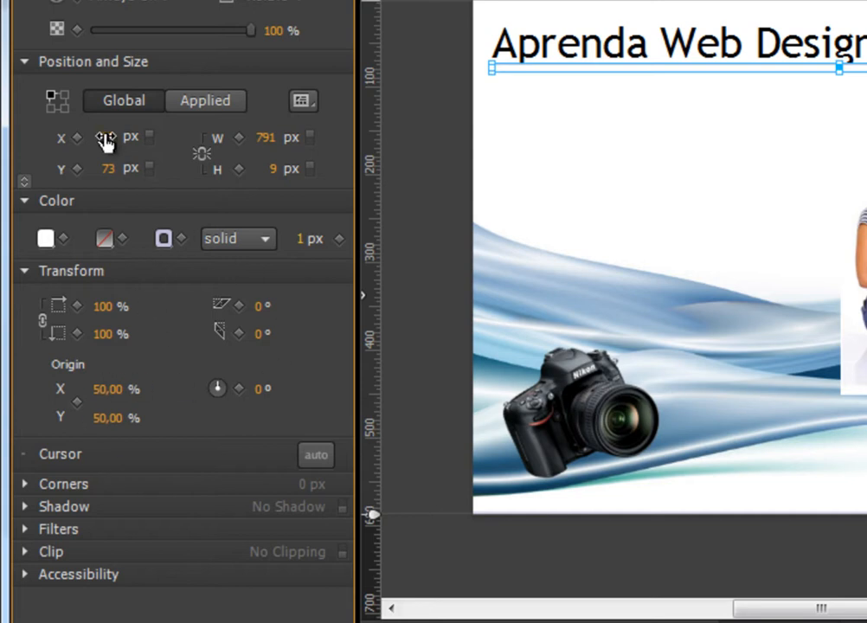
click(271, 168)
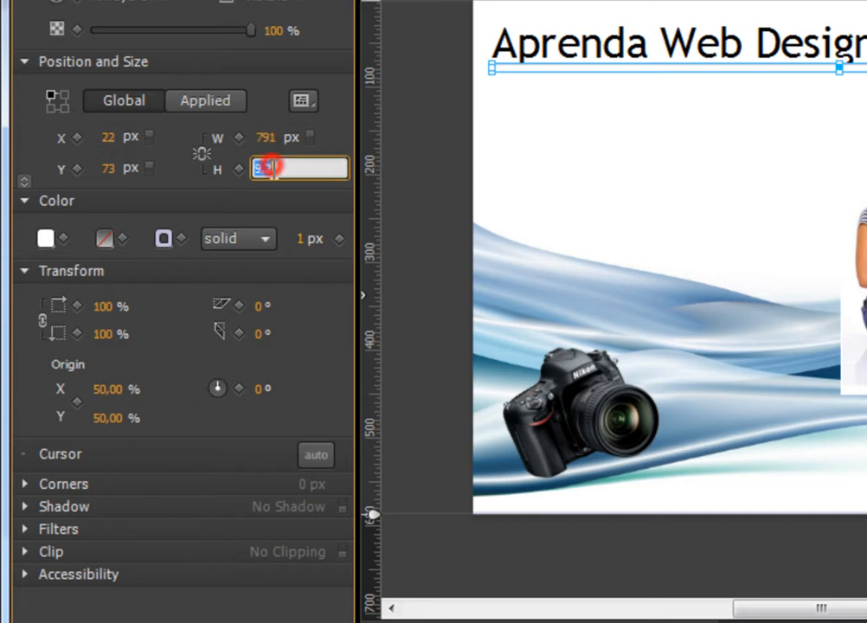
text(1)
key(Return)
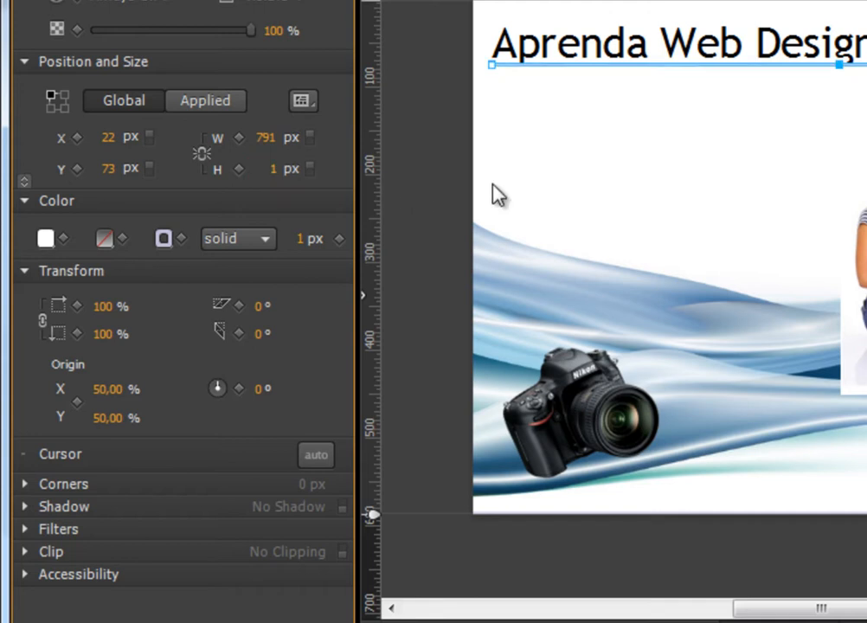
click(607, 103)
click(457, 118)
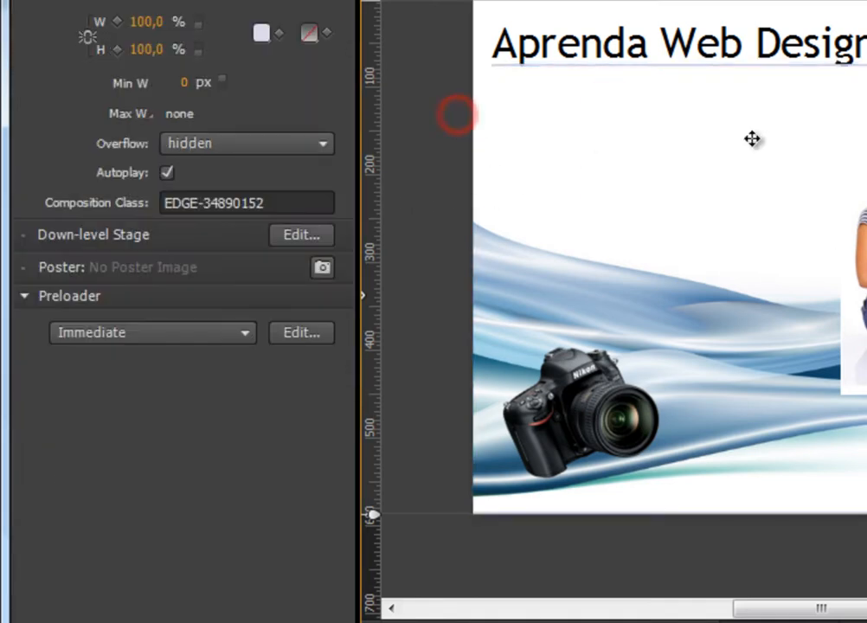
click(721, 66)
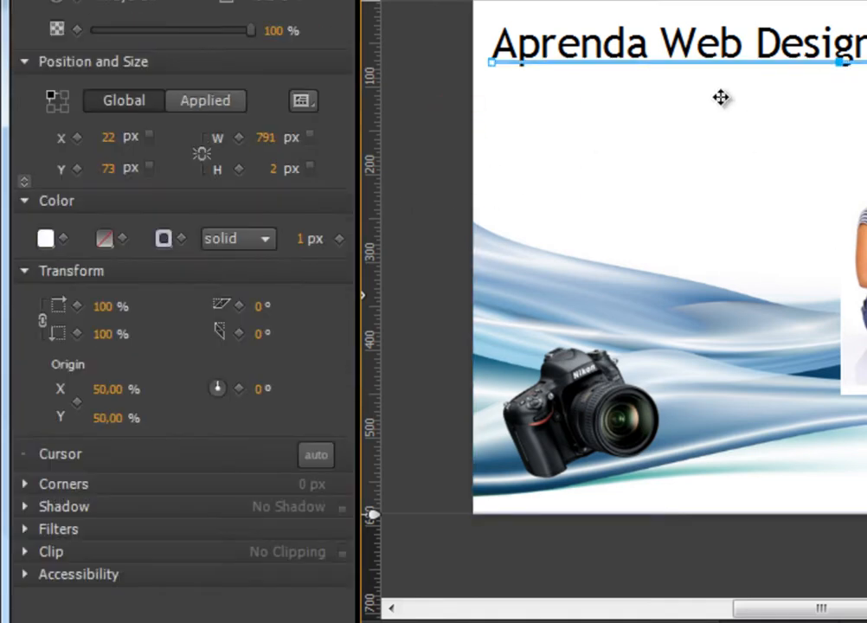
click(429, 110)
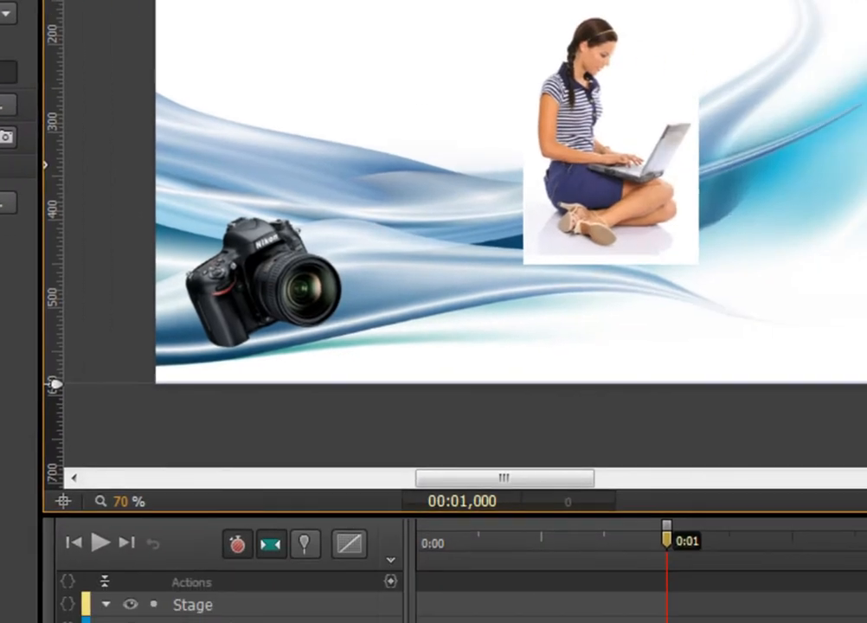
Set the stage zoom to 100 % and bring the title and the photo of the woman into view
click(119, 500)
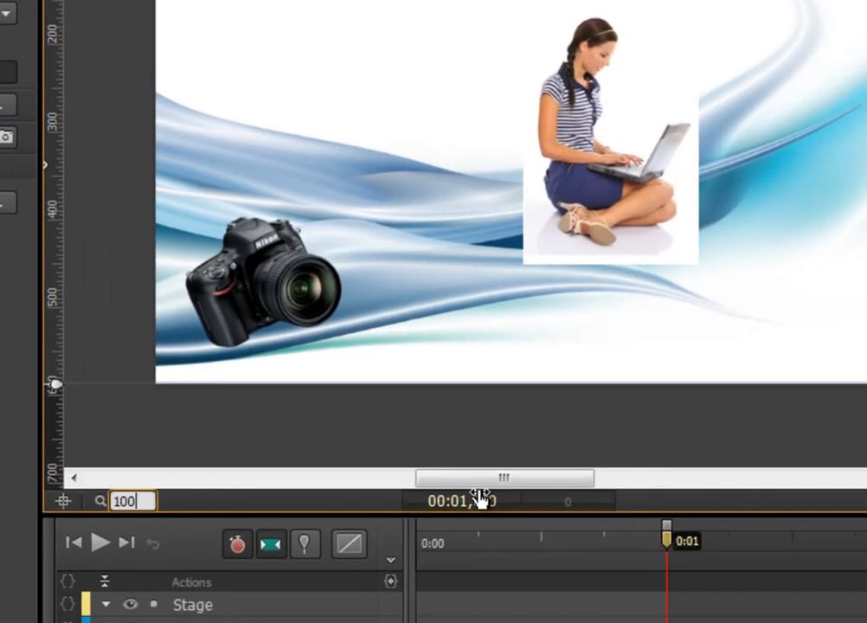
key(Return)
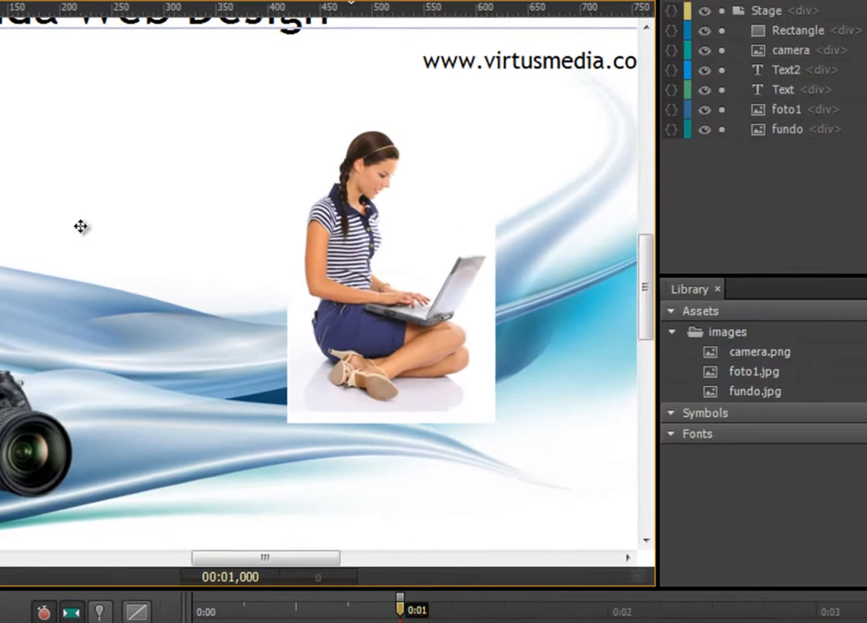
click(81, 227)
scroll(178, 331, up, 1)
drag(284, 560, 260, 559)
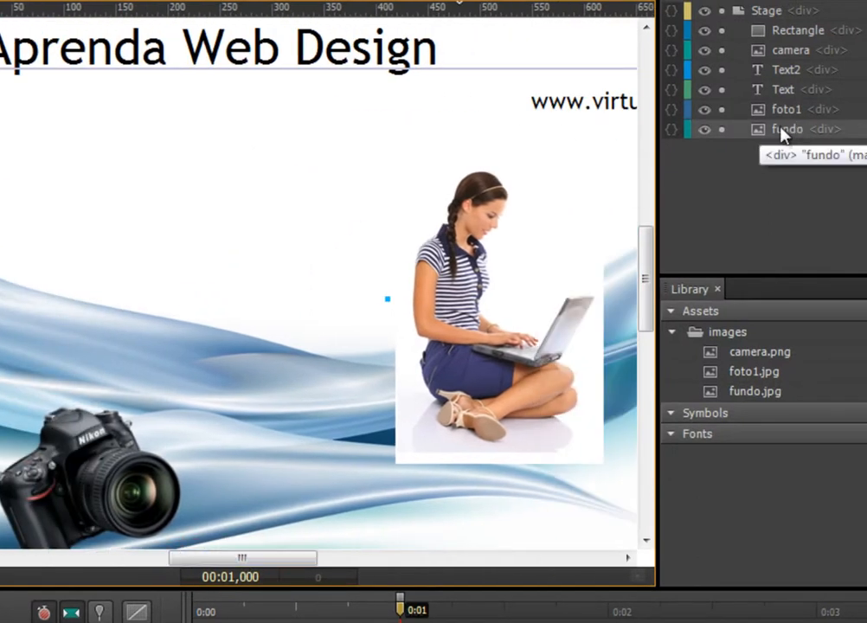
Move the Rectangle element below the Text element in the stacking order so the line lies behind the "Aprenda Web Design" heading
click(189, 66)
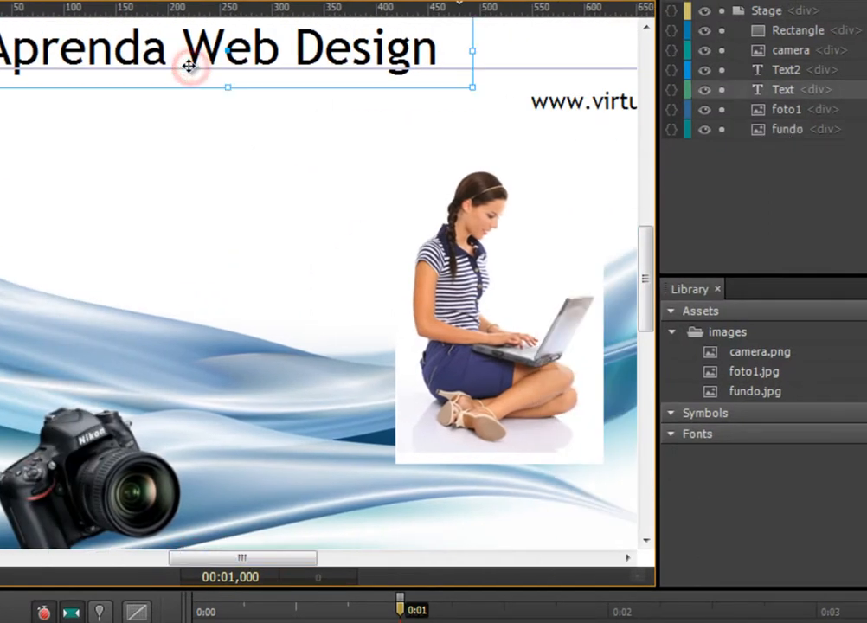
click(9, 67)
click(746, 33)
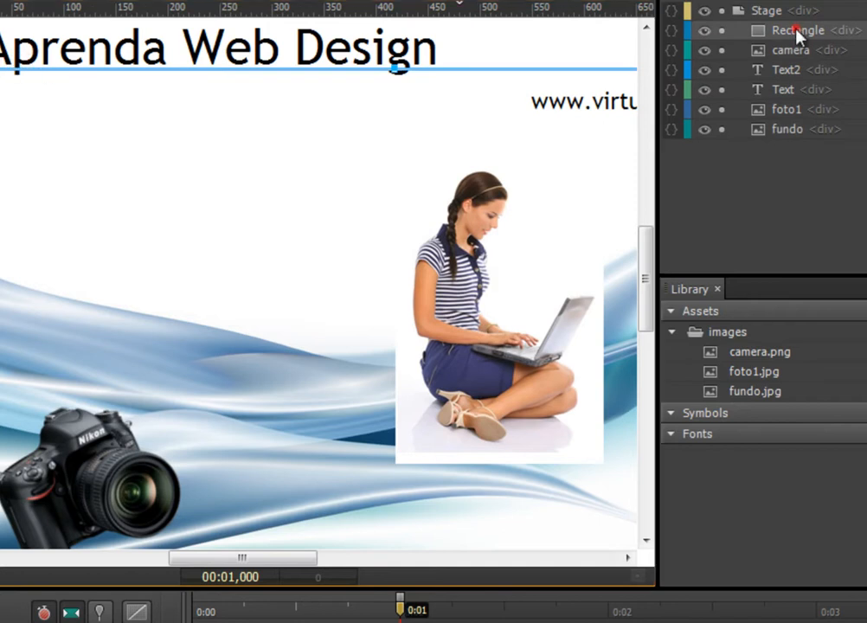
mouse_move(801, 84)
mouse_down()
mouse_move(798, 52)
mouse_move(809, 73)
mouse_move(807, 50)
mouse_move(808, 102)
mouse_up()
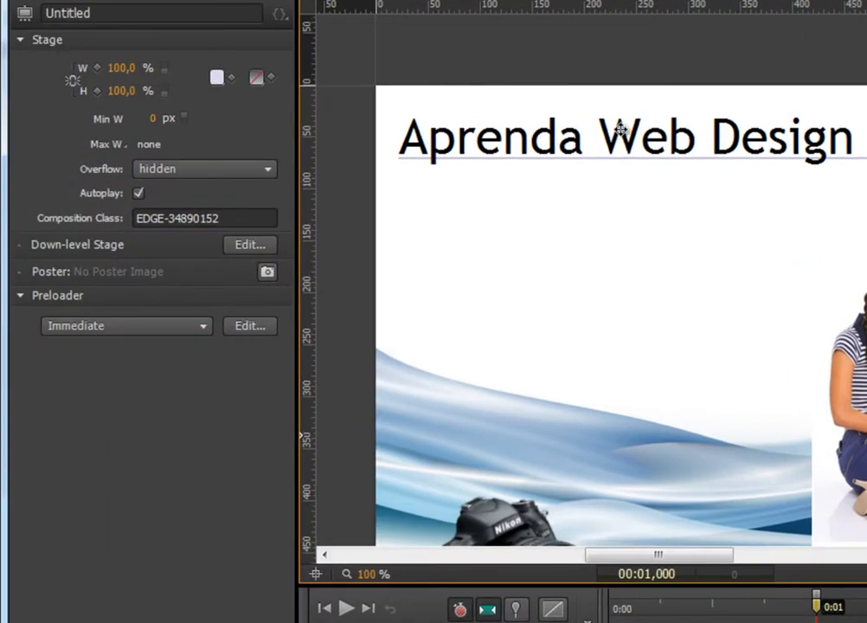
Colour the "Aprenda Web Design" heading orange, rgba(255,157,15,1.00), and set its font weight to 700 (Bold)
click(200, 39)
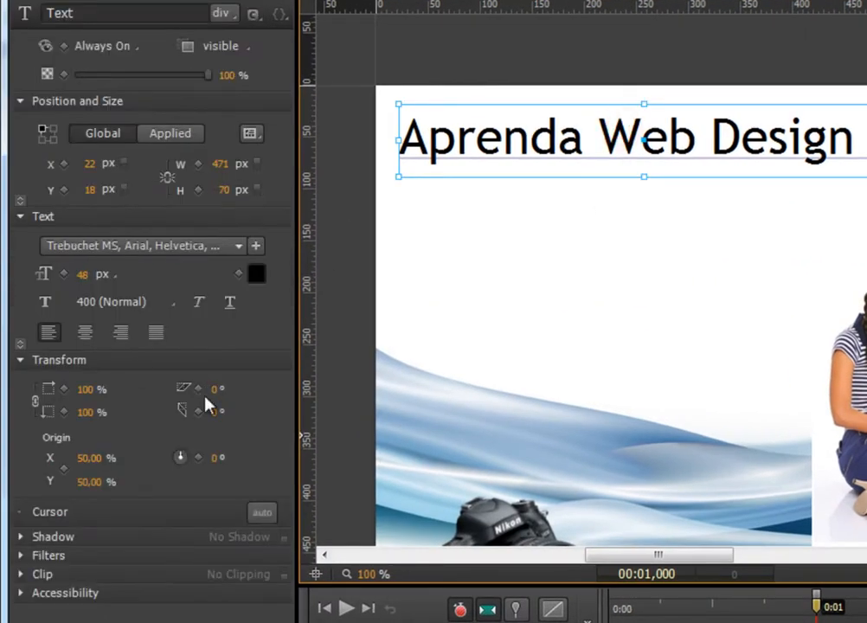
click(255, 274)
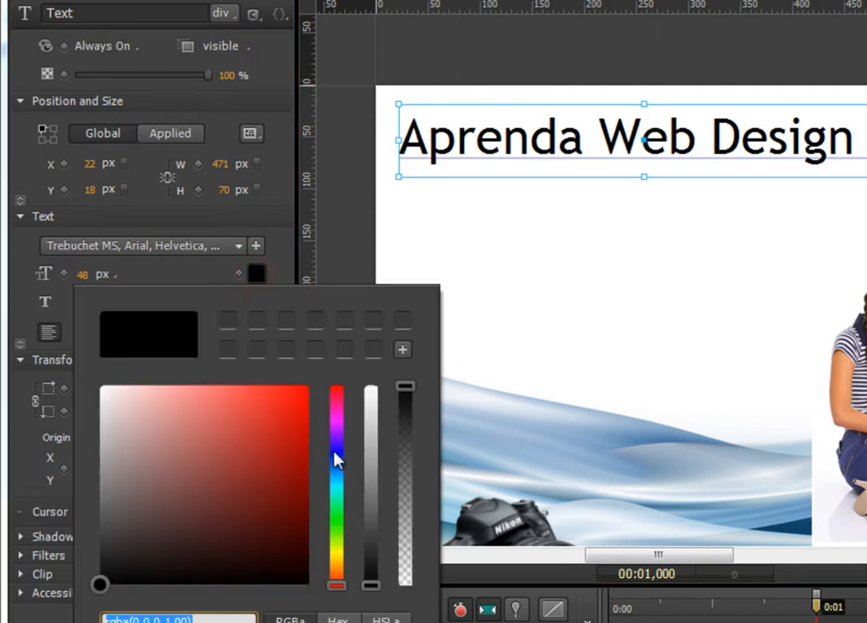
drag(337, 546, 340, 566)
drag(296, 418, 301, 362)
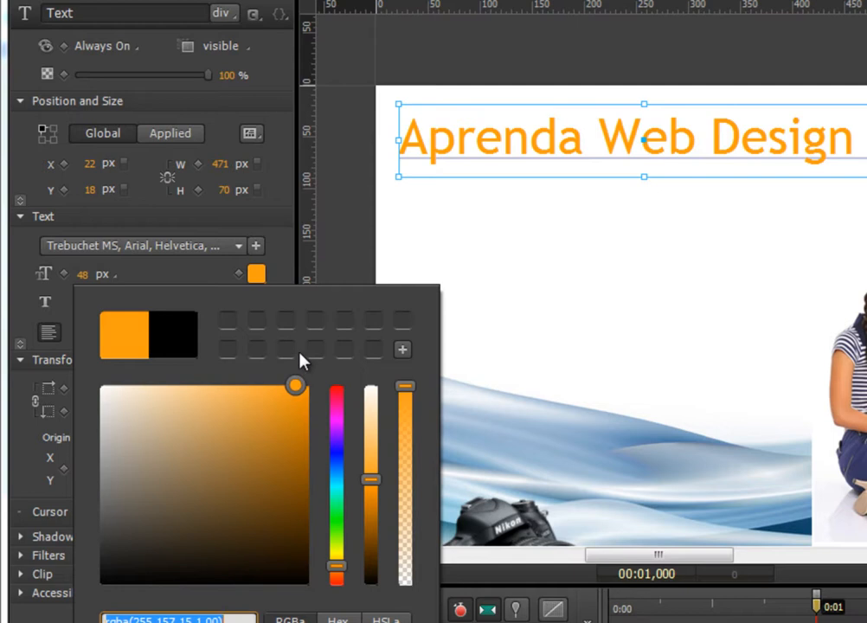
key(Return)
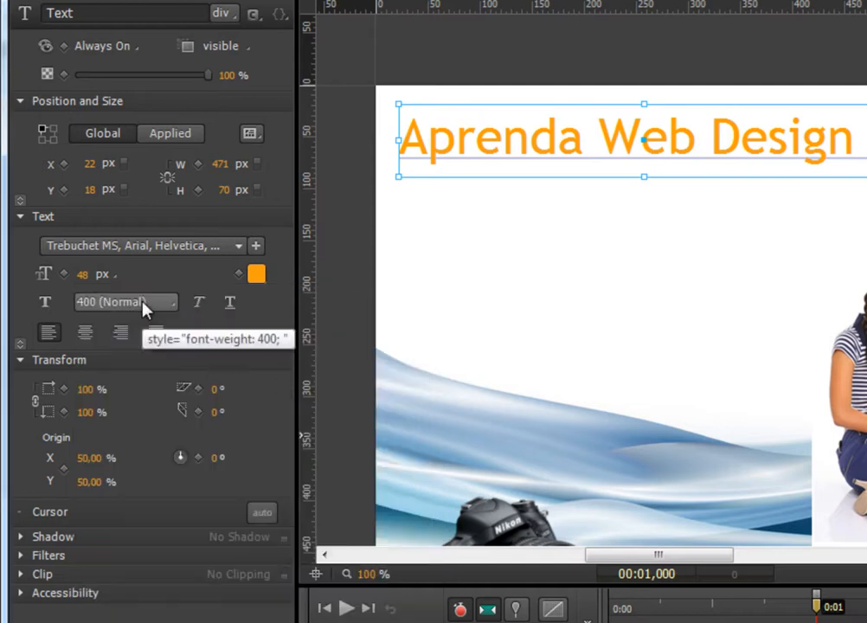
click(141, 302)
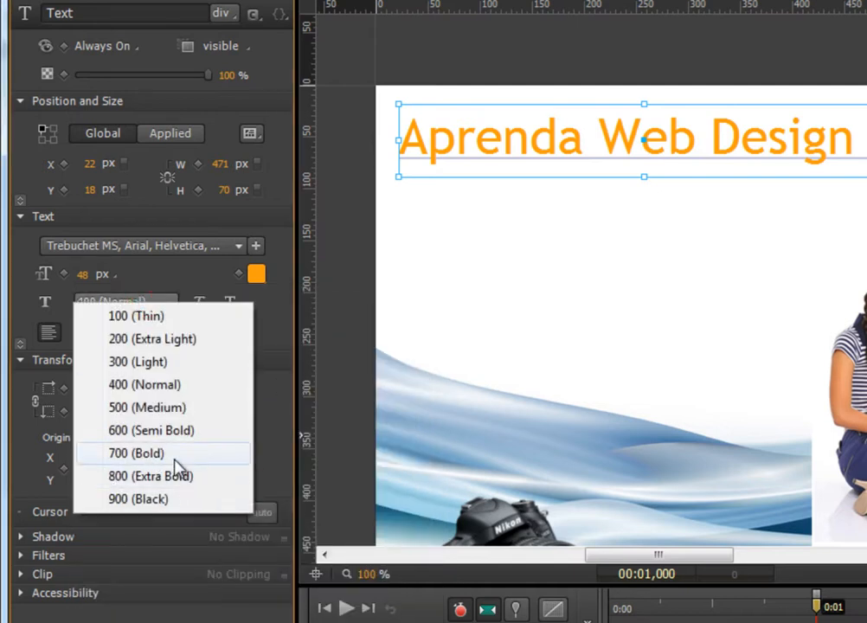
click(168, 455)
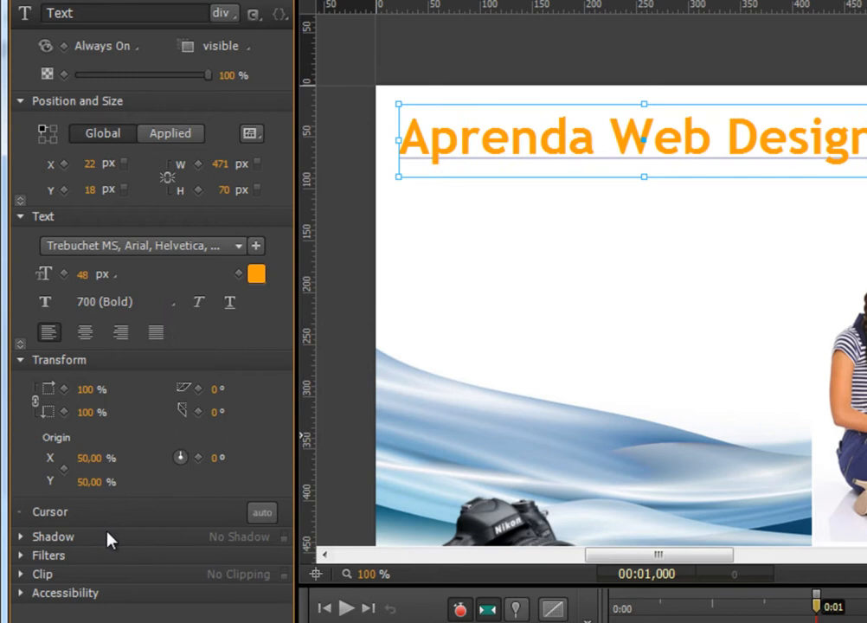
Enable a shadow on the "Aprenda Web Design" heading and colour it light grey, rgba(209,198,197,0.65)
click(22, 537)
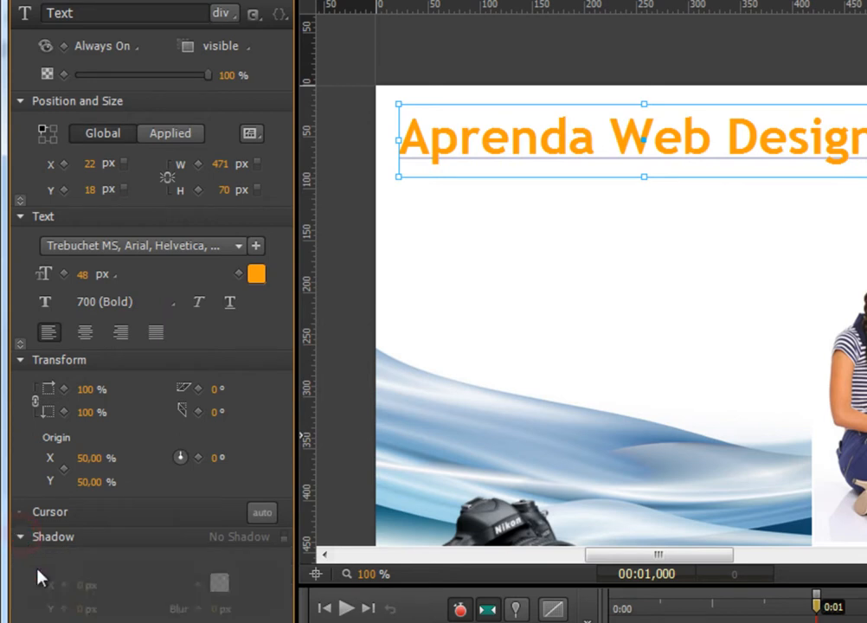
click(284, 537)
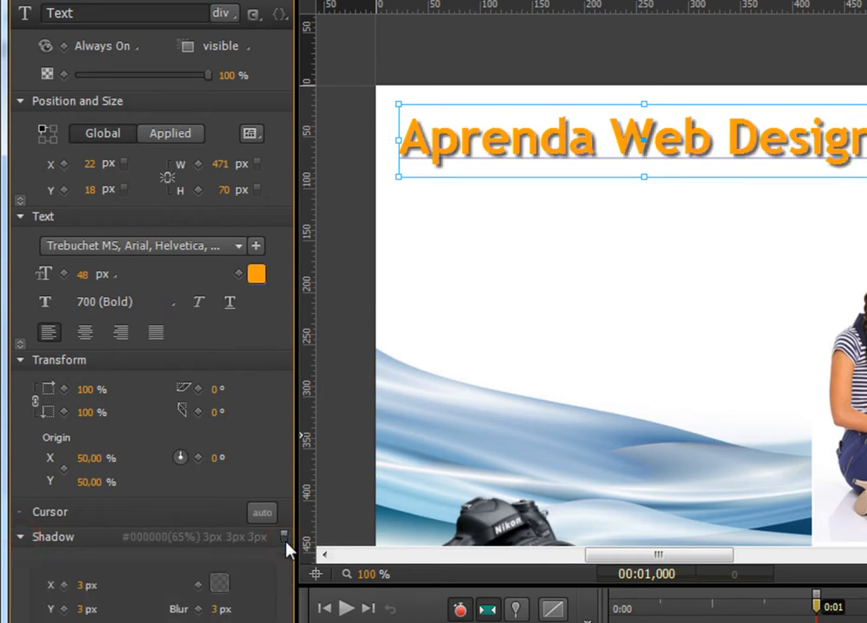
click(221, 586)
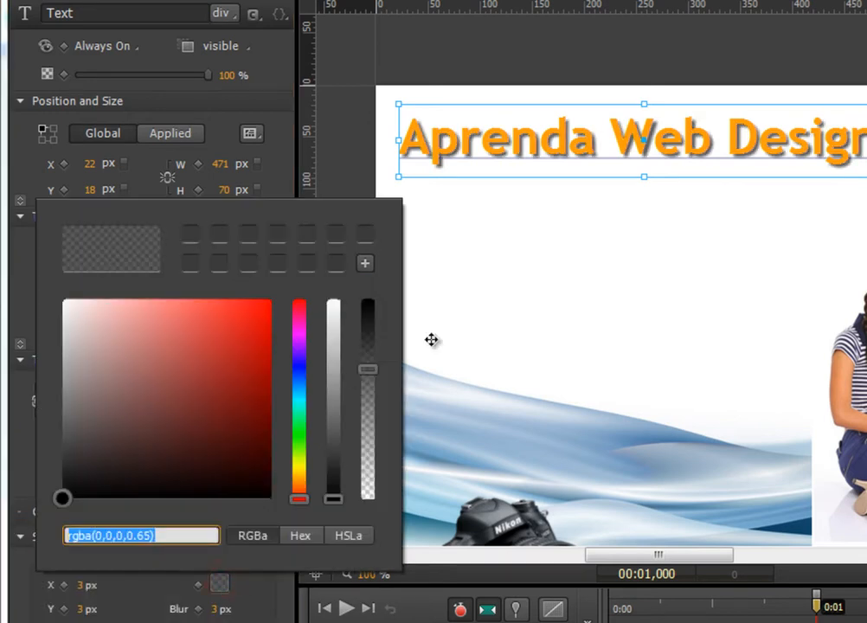
drag(303, 476, 307, 502)
drag(117, 451, 263, 298)
mouse_move(230, 334)
mouse_down()
mouse_move(132, 397)
mouse_move(57, 507)
mouse_up()
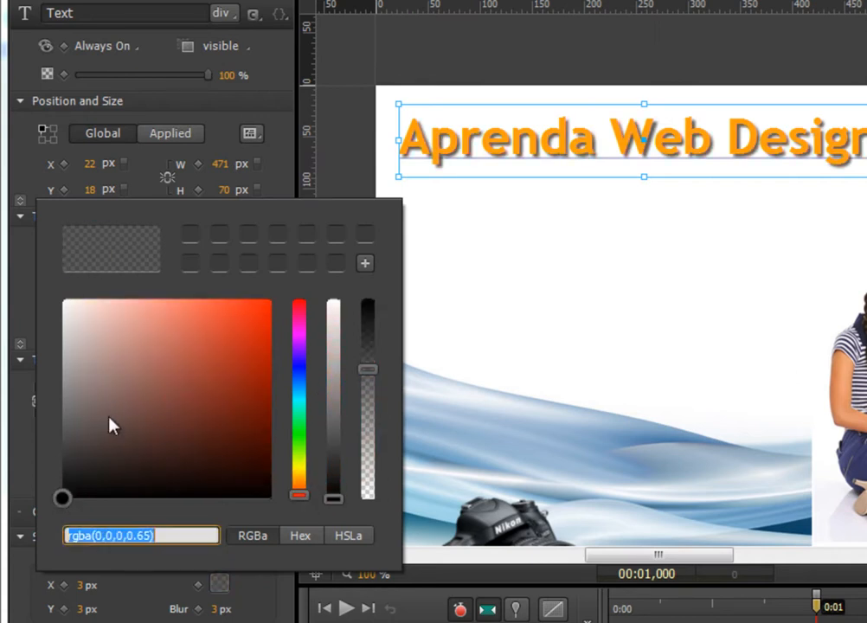
mouse_move(113, 411)
mouse_down()
mouse_move(110, 387)
mouse_move(73, 369)
mouse_move(80, 398)
mouse_move(75, 317)
mouse_move(79, 344)
mouse_up()
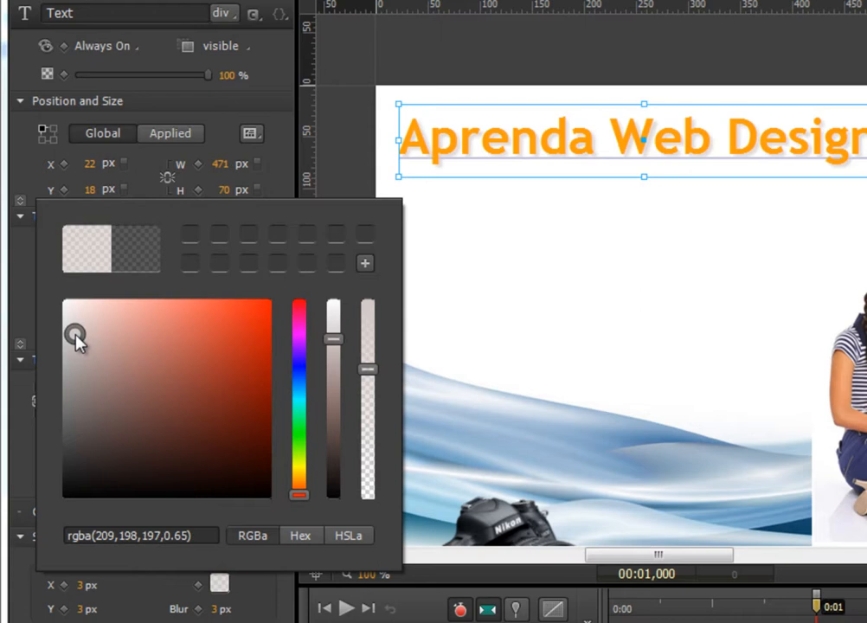
click(636, 361)
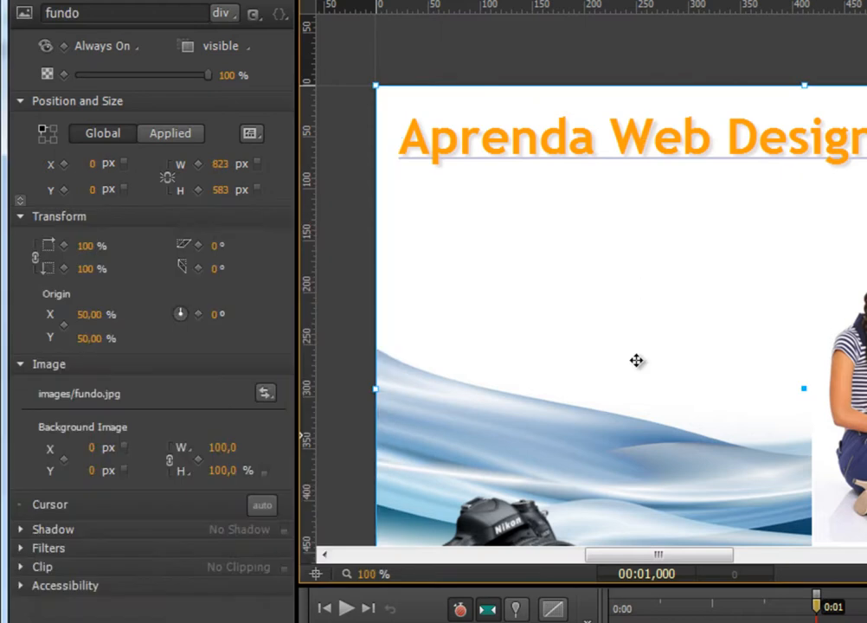
Change the "Aprenda Web Design" heading's text colour to a deeper orange, rgba(255,103,0,1.00)
click(487, 147)
click(257, 273)
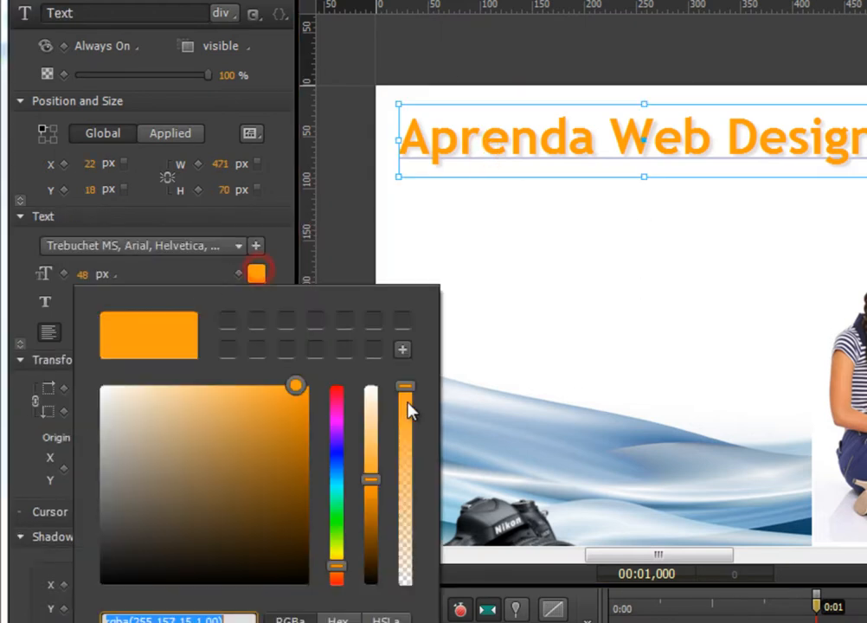
mouse_move(296, 412)
mouse_down()
mouse_move(298, 433)
mouse_move(312, 354)
mouse_move(168, 353)
mouse_up()
click(170, 353)
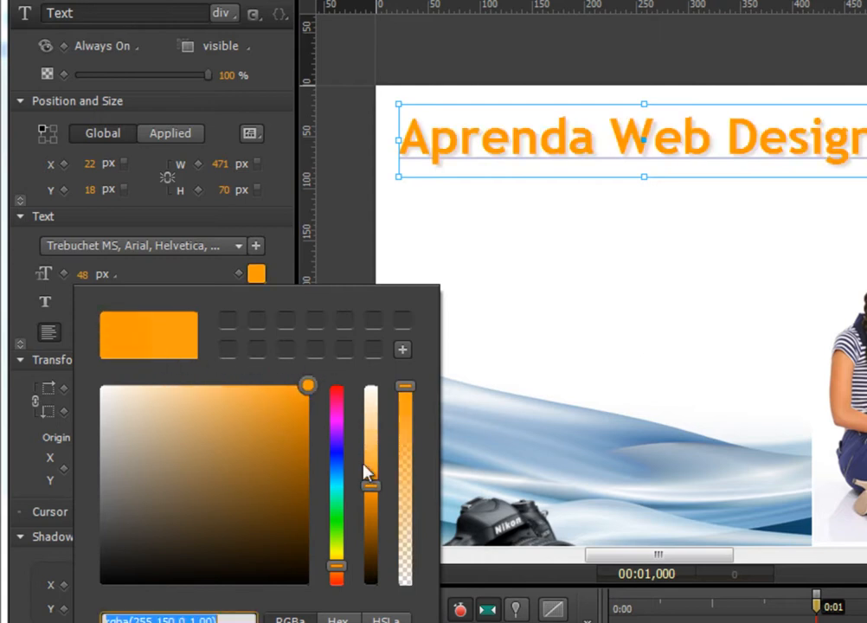
mouse_move(345, 567)
mouse_down()
mouse_move(334, 566)
mouse_move(337, 581)
mouse_up()
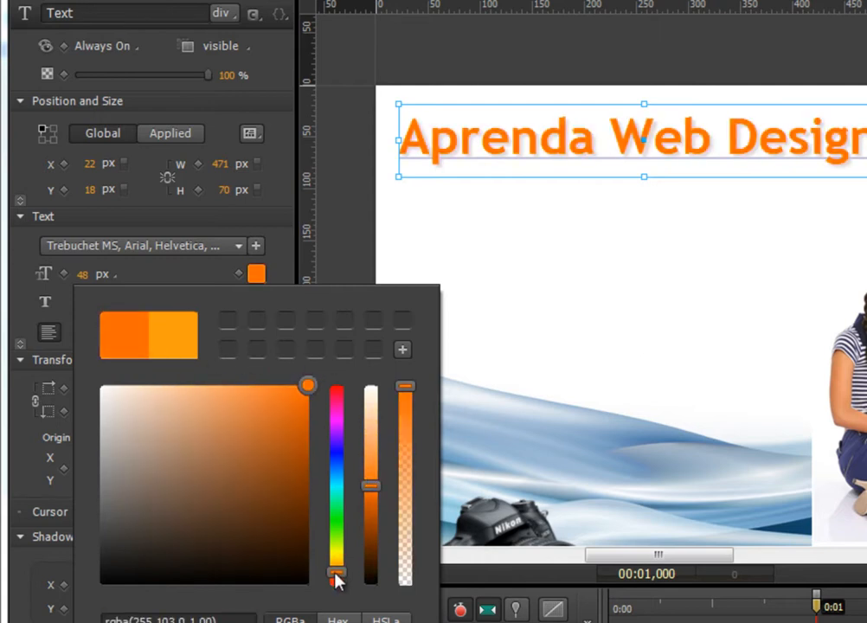
click(595, 283)
click(657, 278)
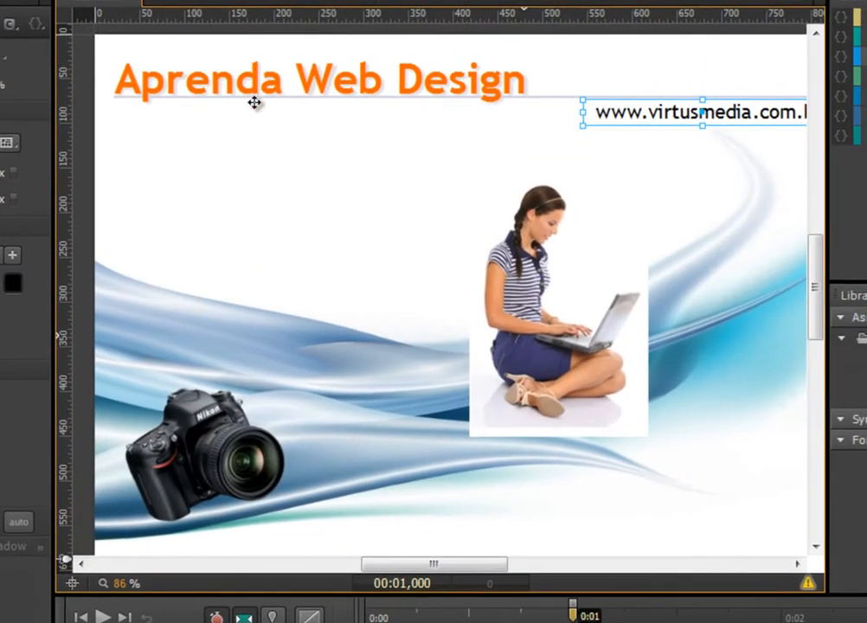
Delete the heading's Text Color, Scale (y), Scale (x) and Top keyframes at 0:00, undoing any excess deletions
drag(820, 310, 817, 291)
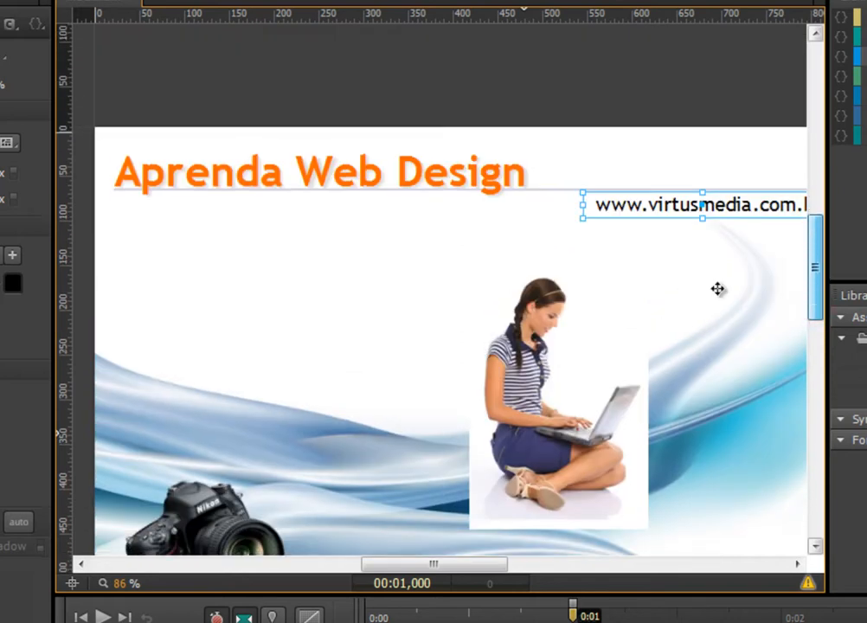
click(421, 177)
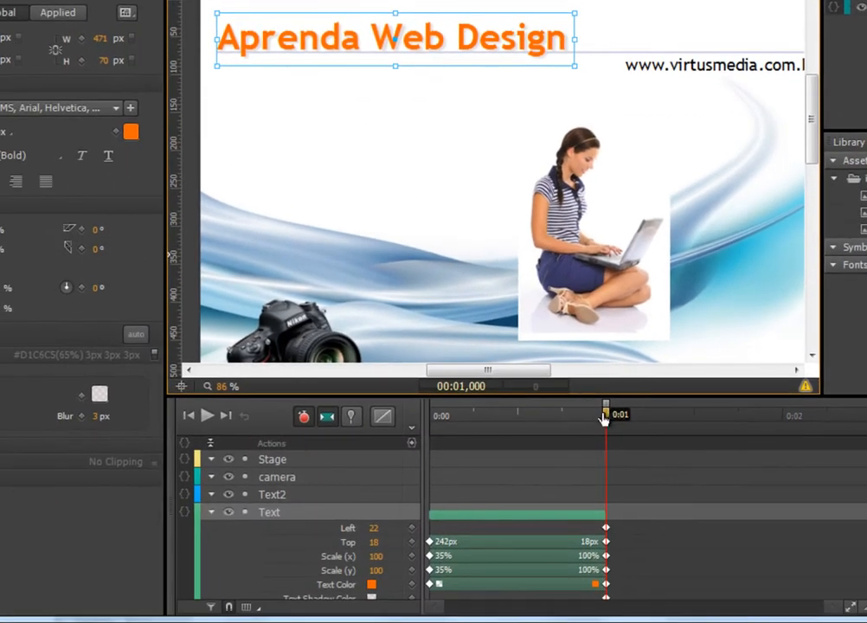
mouse_move(604, 418)
mouse_down()
mouse_move(514, 418)
mouse_move(605, 421)
mouse_up()
scroll(424, 519, down, 2)
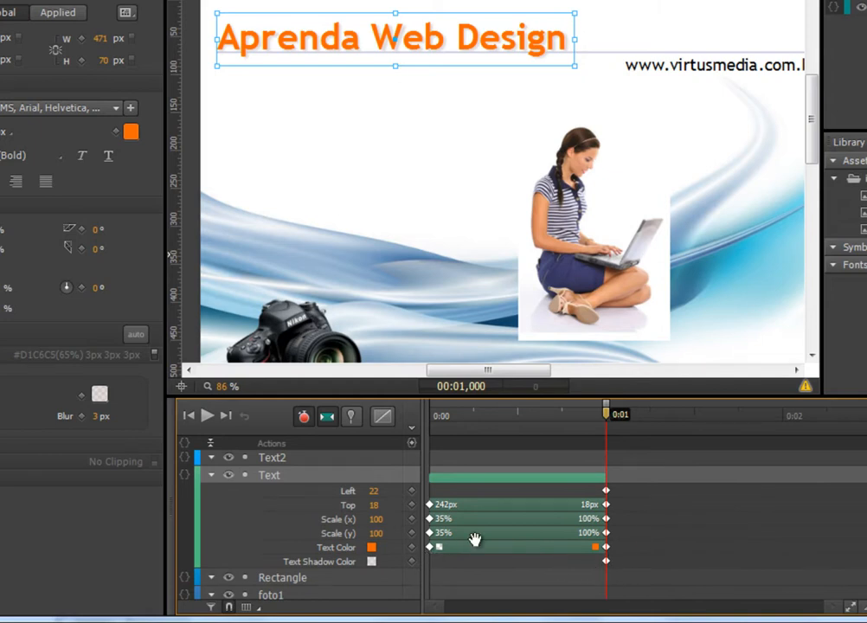
click(430, 547)
key(Delete)
click(430, 533)
key(Delete)
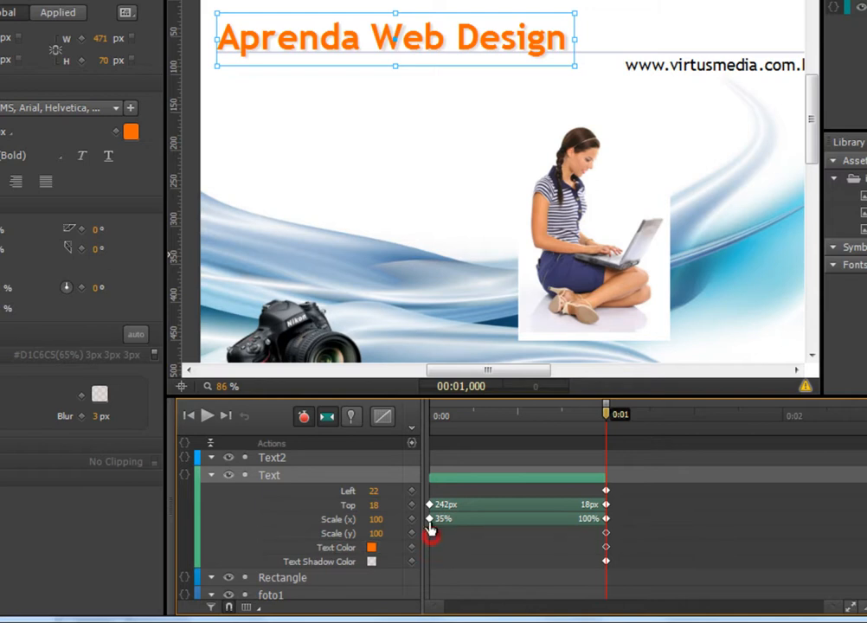
click(430, 518)
key(Delete)
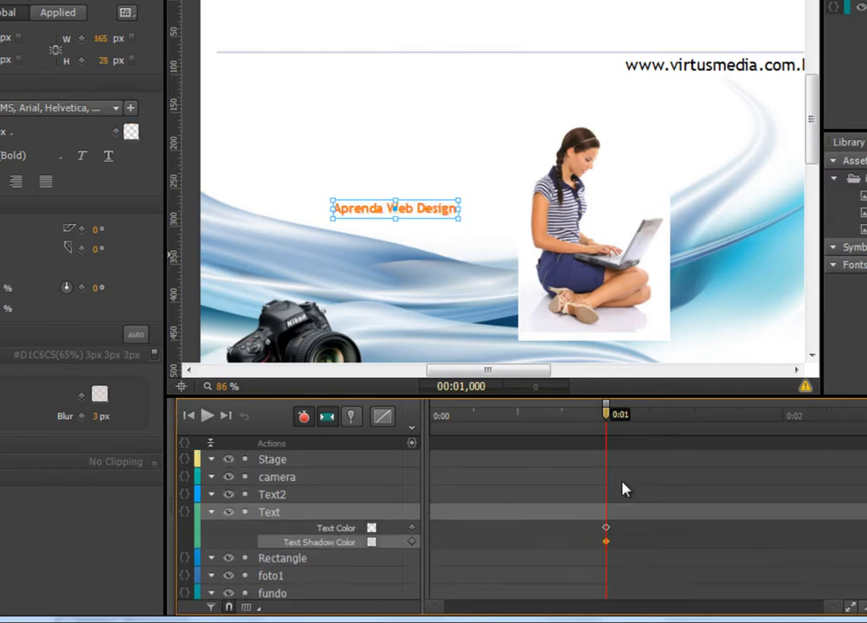
key(ctrl+z)
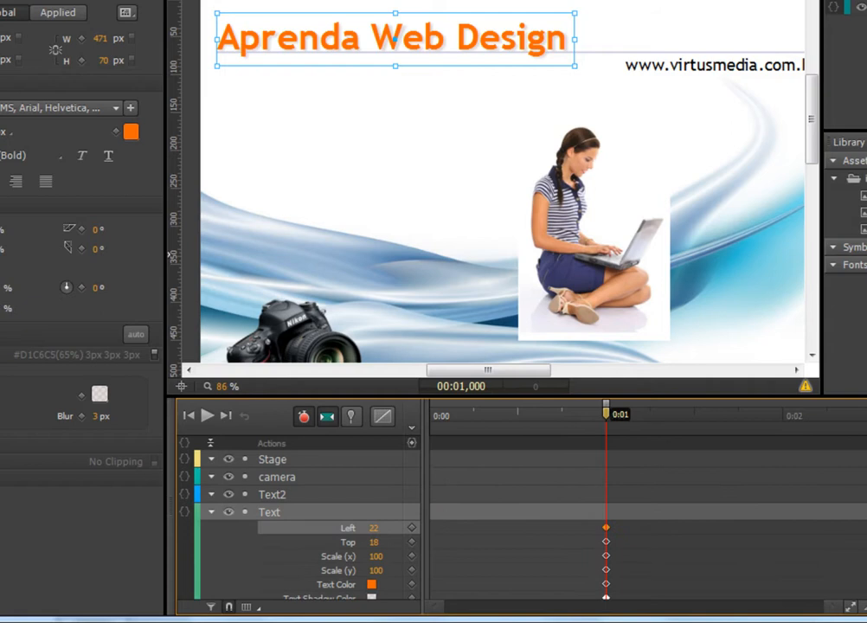
Move the heading's Left keyframe from 0:01 to 0:00 and delete its remaining Top keyframe
scroll(677, 550, down, 2)
drag(608, 493, 435, 490)
drag(608, 503, 588, 504)
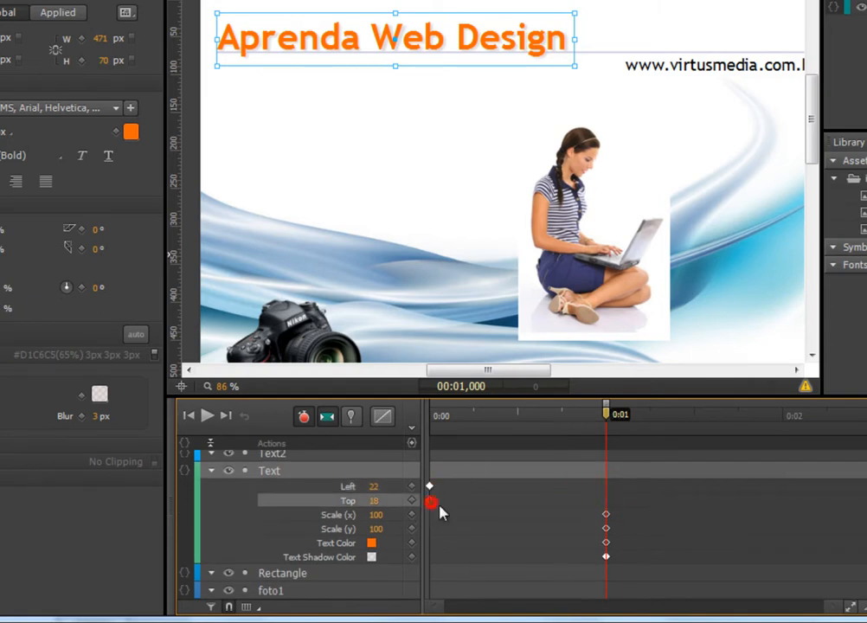
key(Delete)
Move the heading's Scale (x), Scale (y), Text Color and Text Shadow Color keyframes from 0:01 to 0:00
click(608, 502)
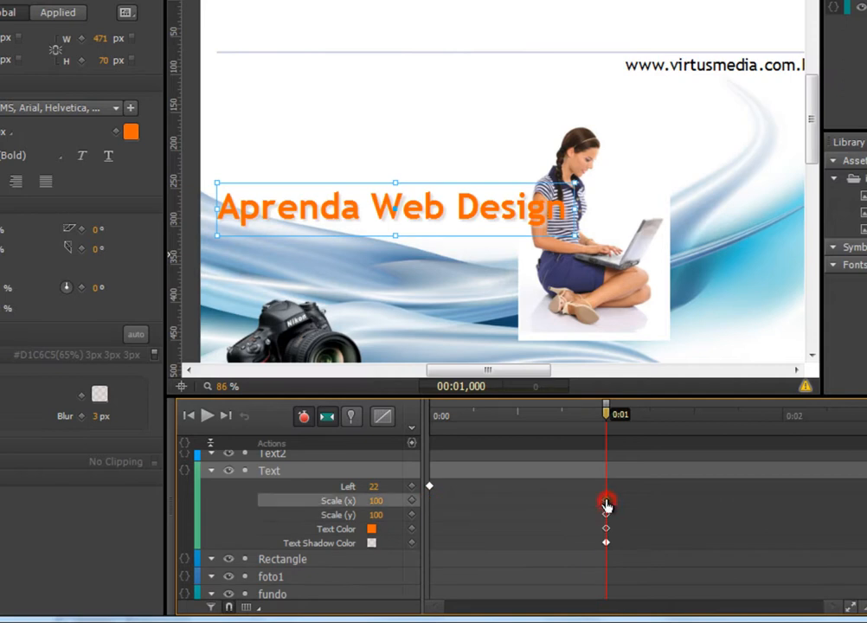
key(Delete)
key(ctrl+z)
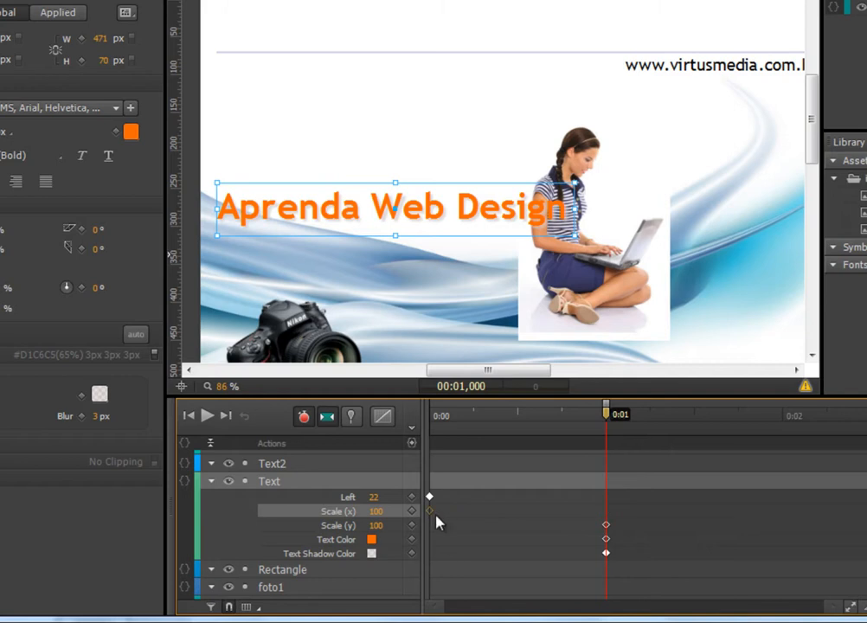
drag(605, 542, 460, 541)
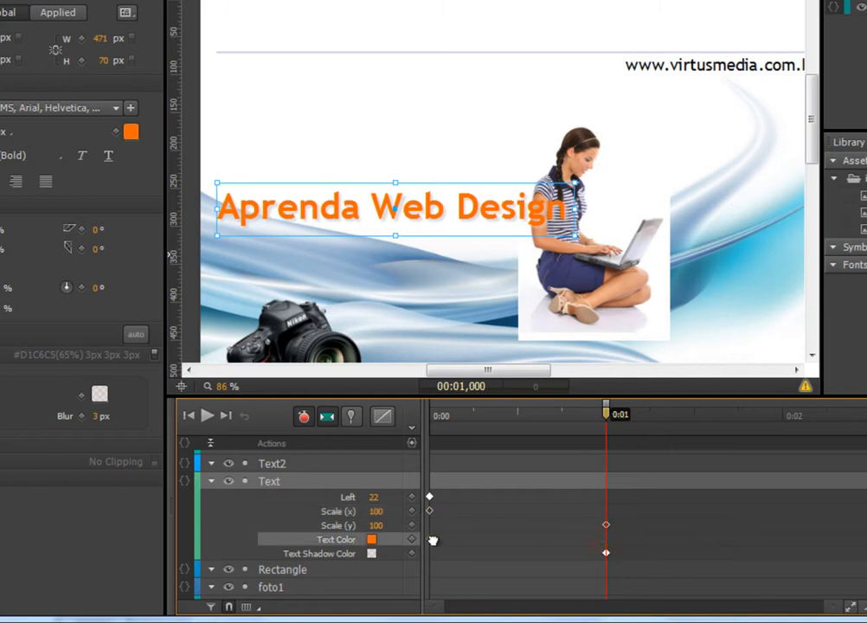
drag(607, 525, 465, 528)
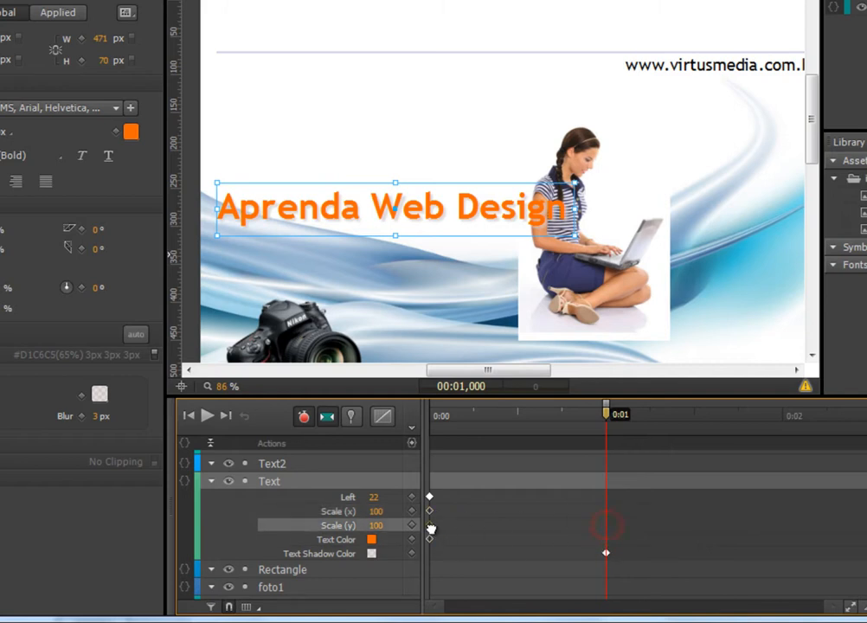
drag(607, 558, 431, 559)
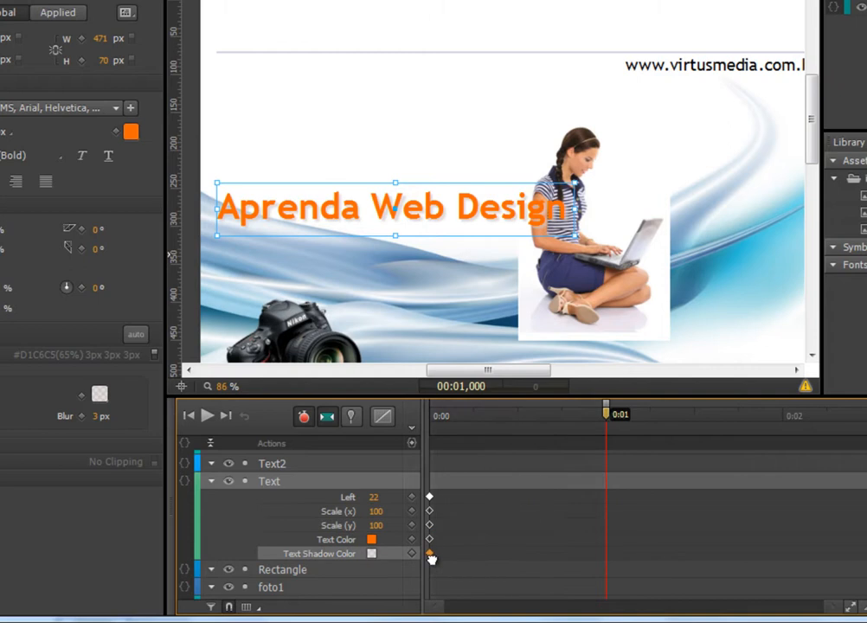
Reposition the heading near the stage's top at about Left 27, Top 17 px, and shift its Left and Top keyframes to 0:00
drag(404, 231, 400, 47)
click(370, 106)
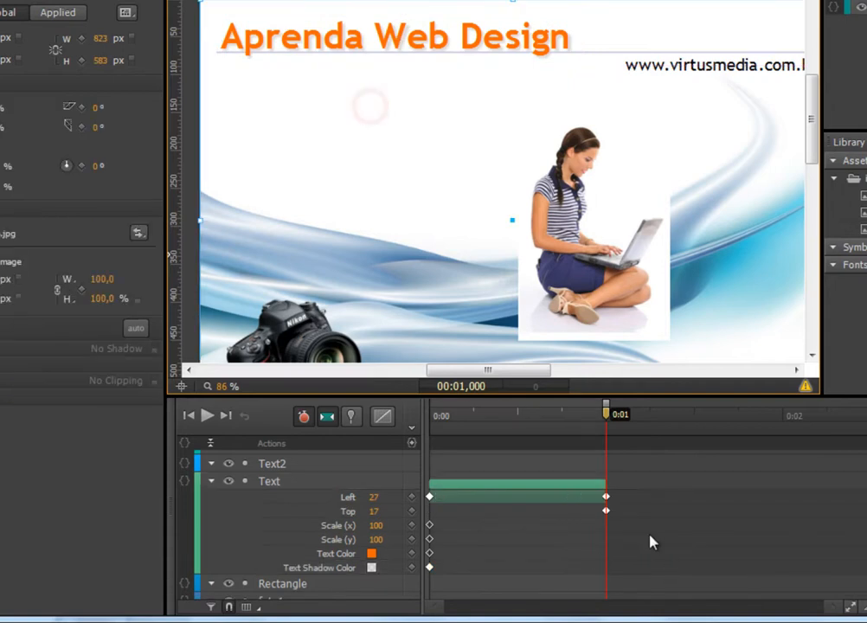
drag(605, 419, 436, 522)
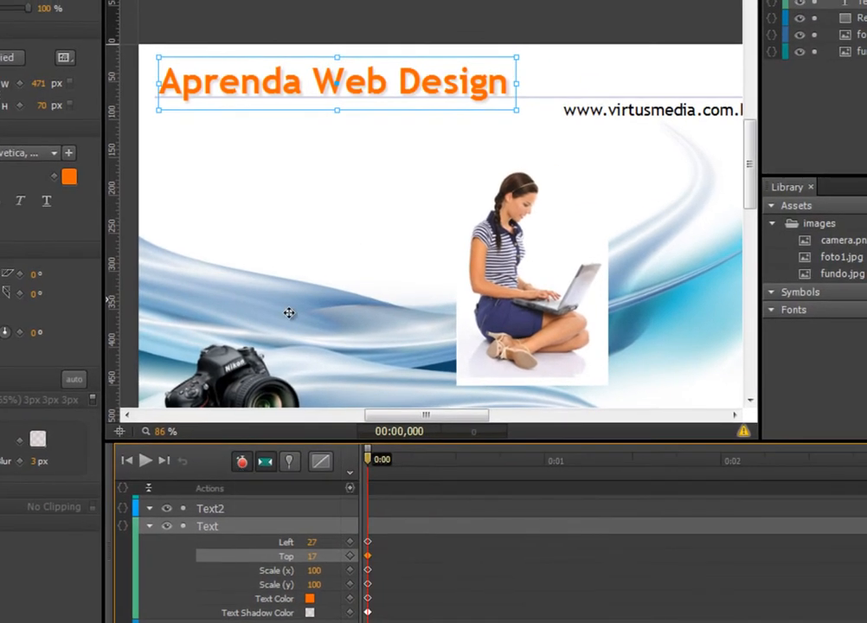
Animate the heading sliding down from above the stage, from about Top -82 px at 0:00 to 17 px at 0:01
drag(285, 92, 283, 13)
drag(366, 466, 539, 468)
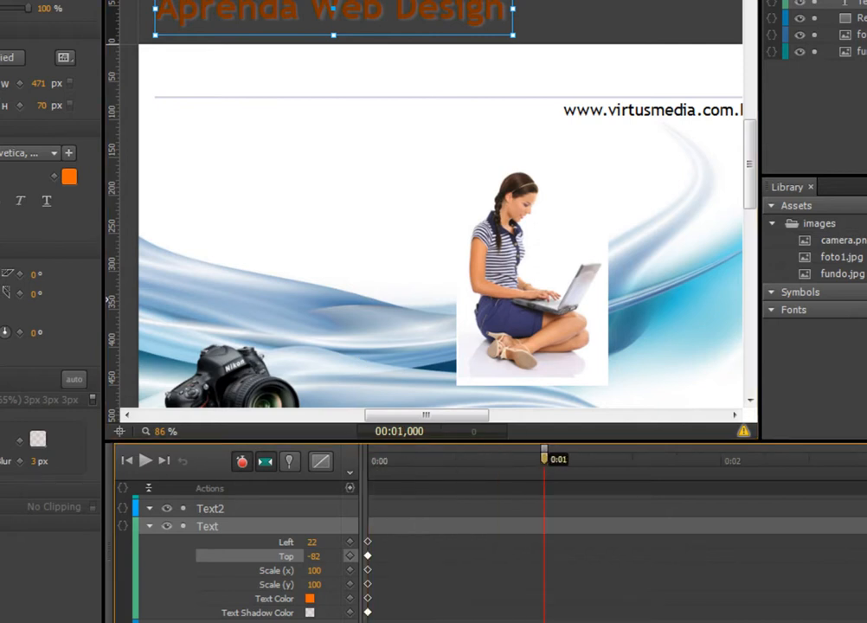
drag(289, 10, 287, 82)
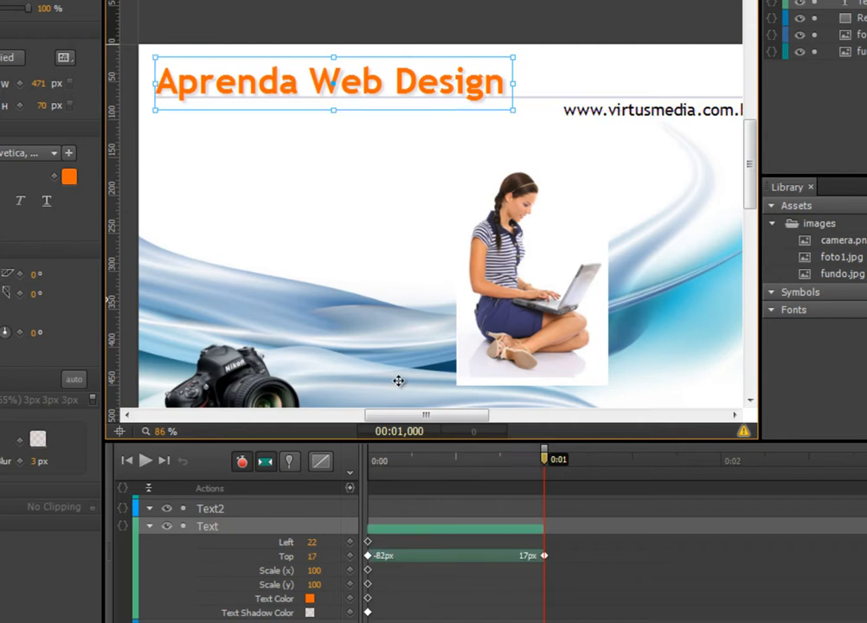
Shrink the heading to about 52% scale at 0:00 and set its horizontal scale to 100% at 0:01
key(Home)
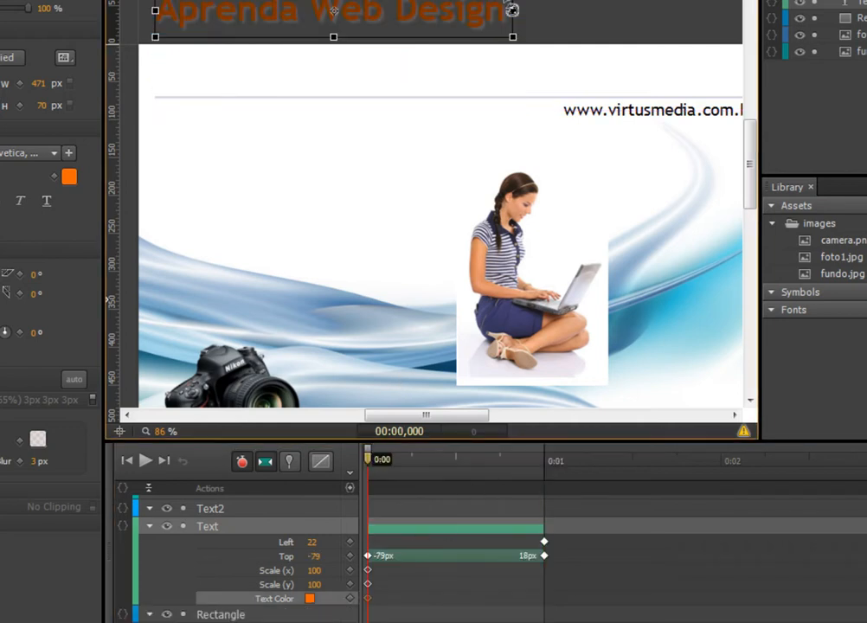
drag(513, 10, 333, 22)
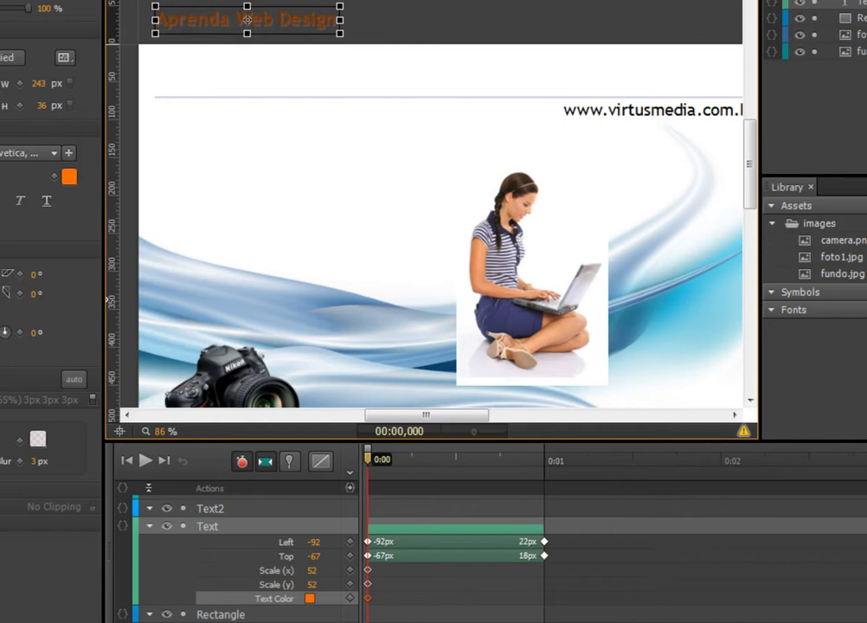
drag(368, 466, 541, 464)
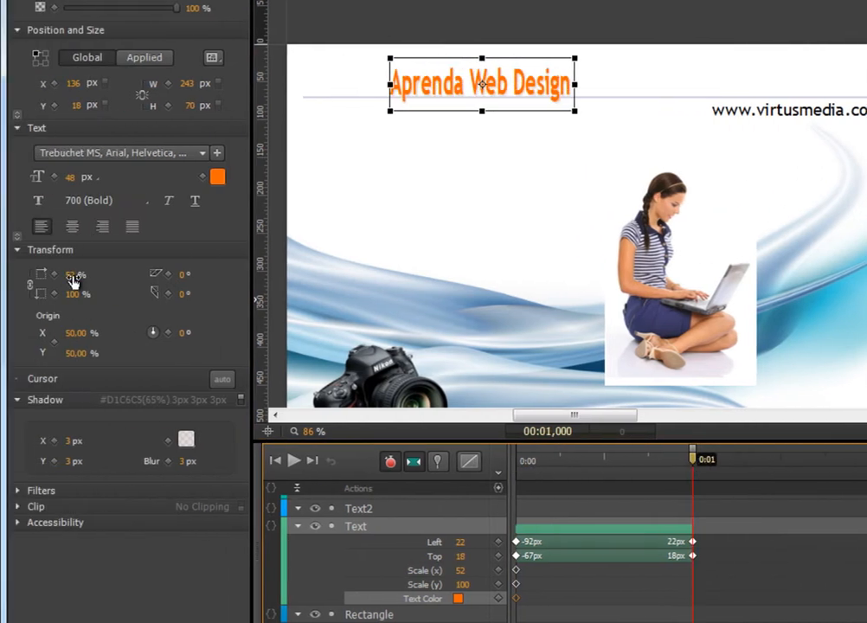
click(75, 273)
text(100)
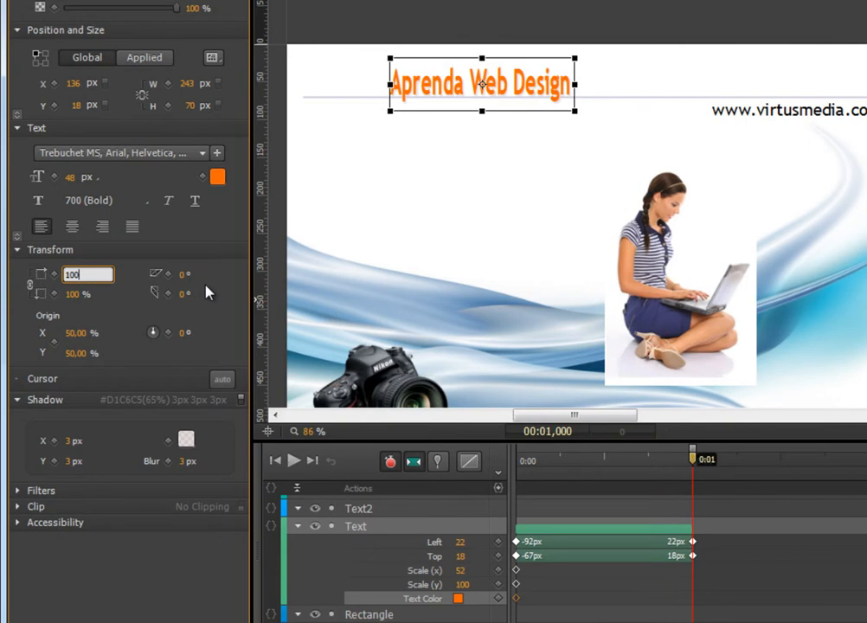
key(Return)
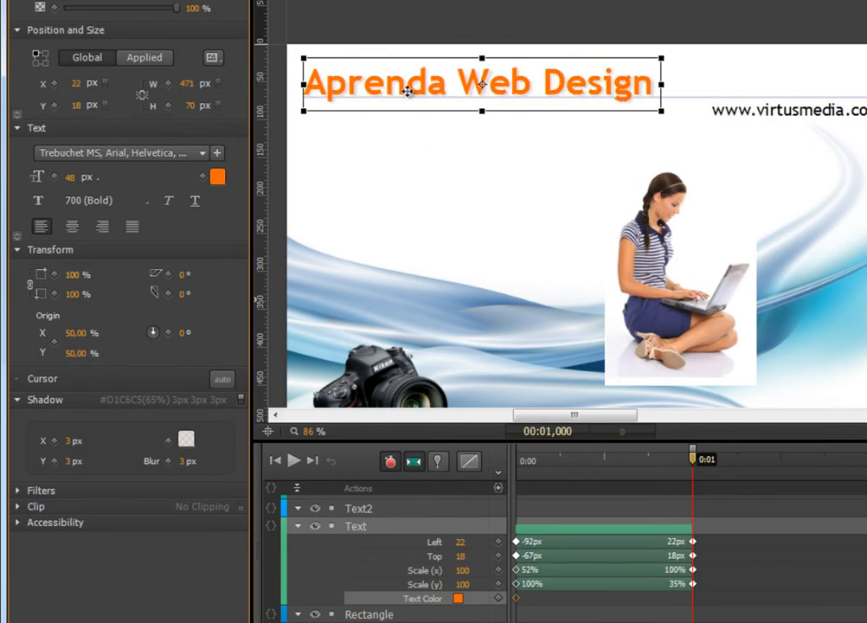
At 0:00, unlink the heading's horizontal and vertical scale and set its horizontal scale to 50%
drag(688, 467, 496, 461)
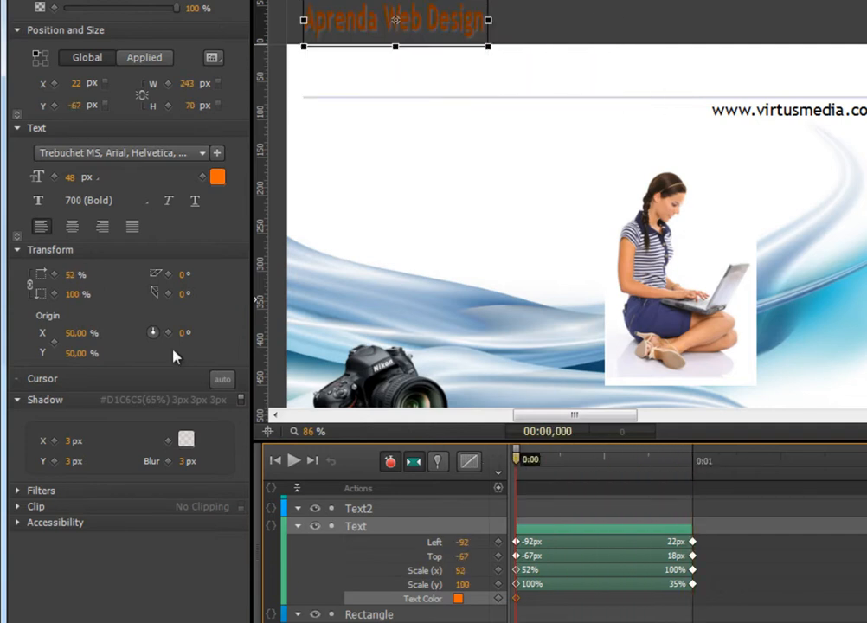
click(77, 294)
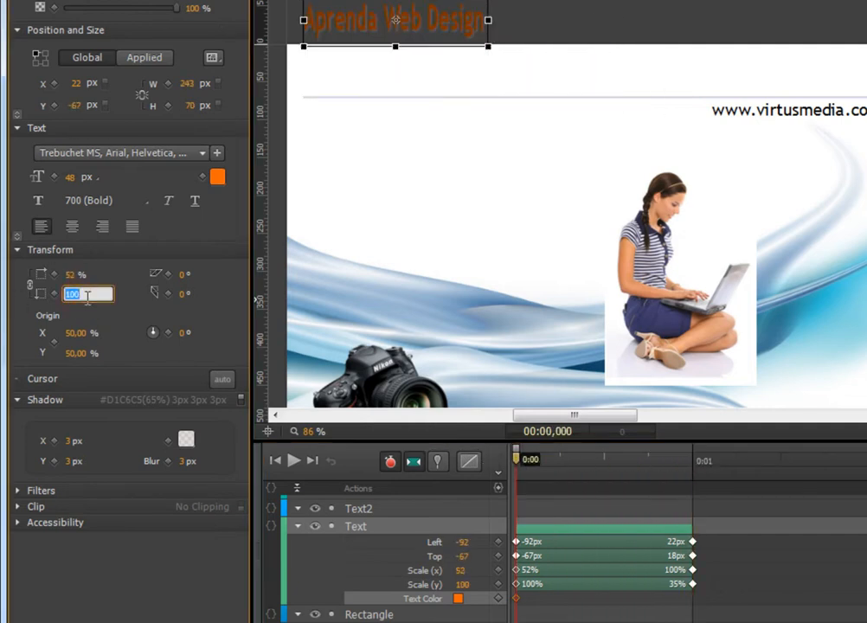
text(50)
click(96, 275)
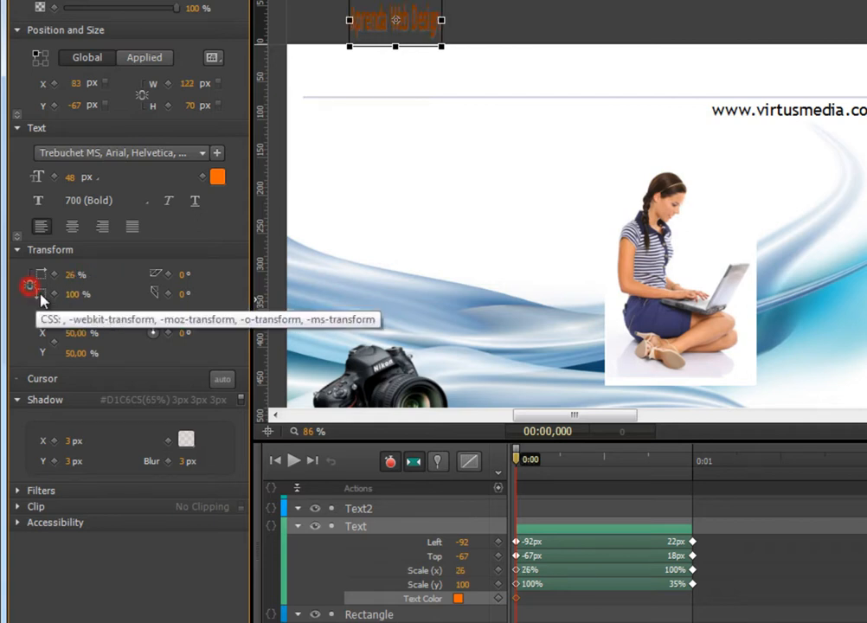
click(74, 275)
text(5)
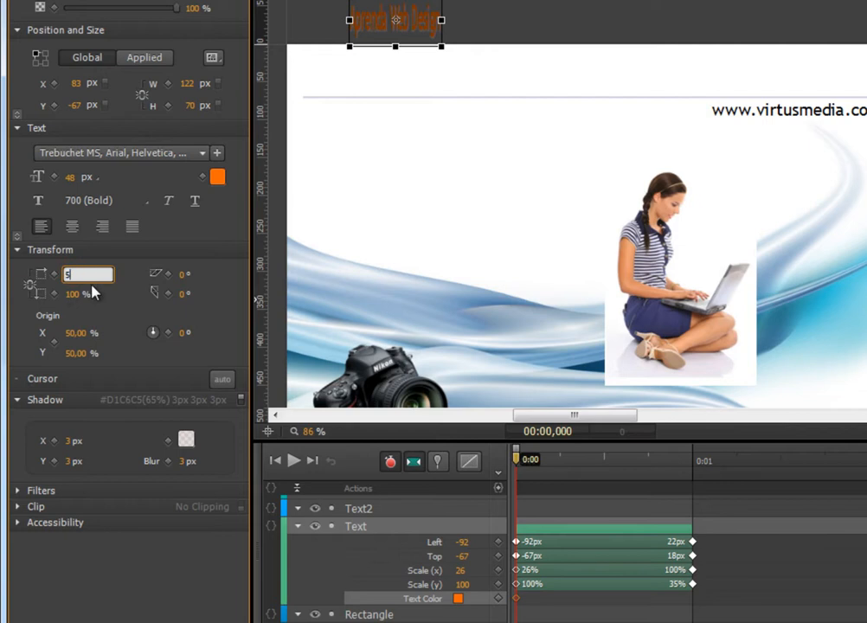
text(0)
Try to set the heading's vertical scale at 0:00 to 50%
click(87, 294)
text(50)
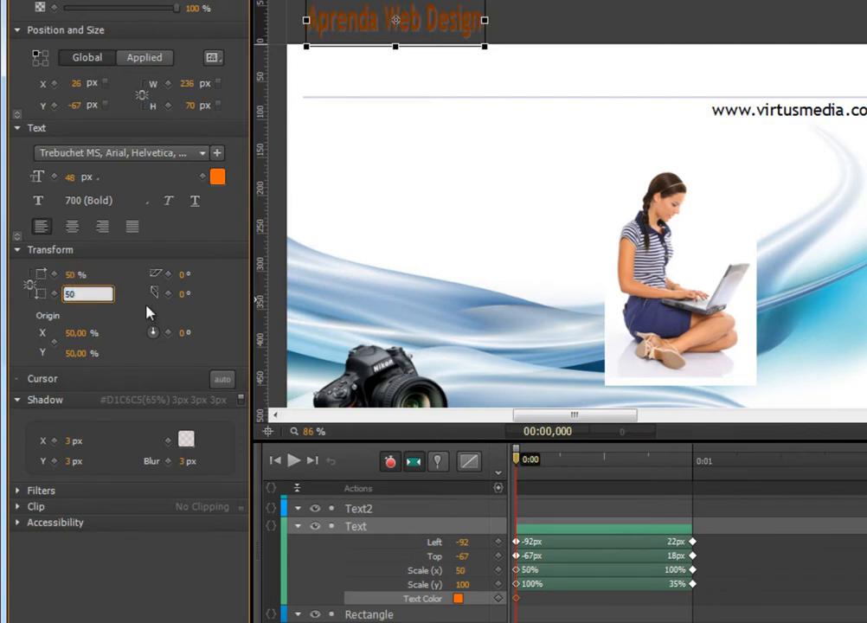
key(Escape)
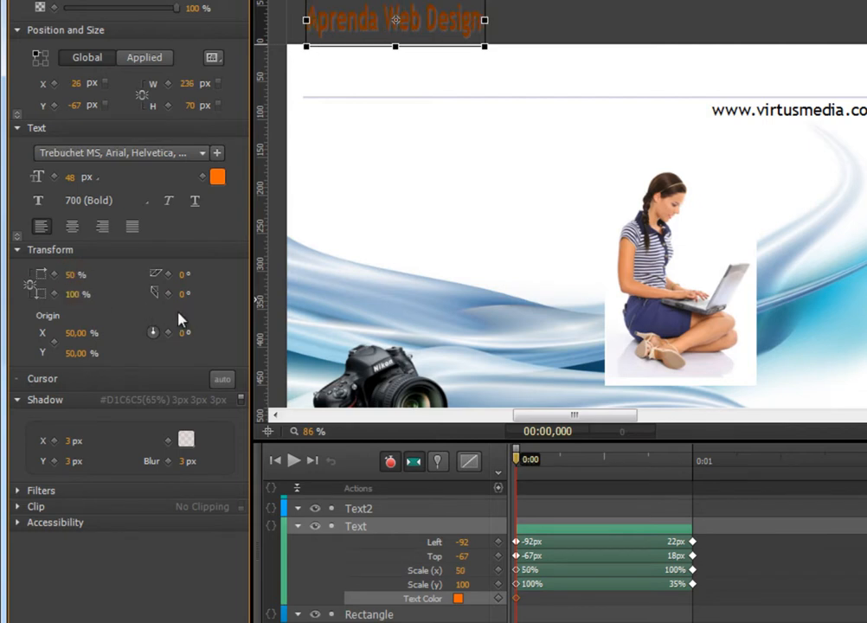
click(77, 294)
text(50)
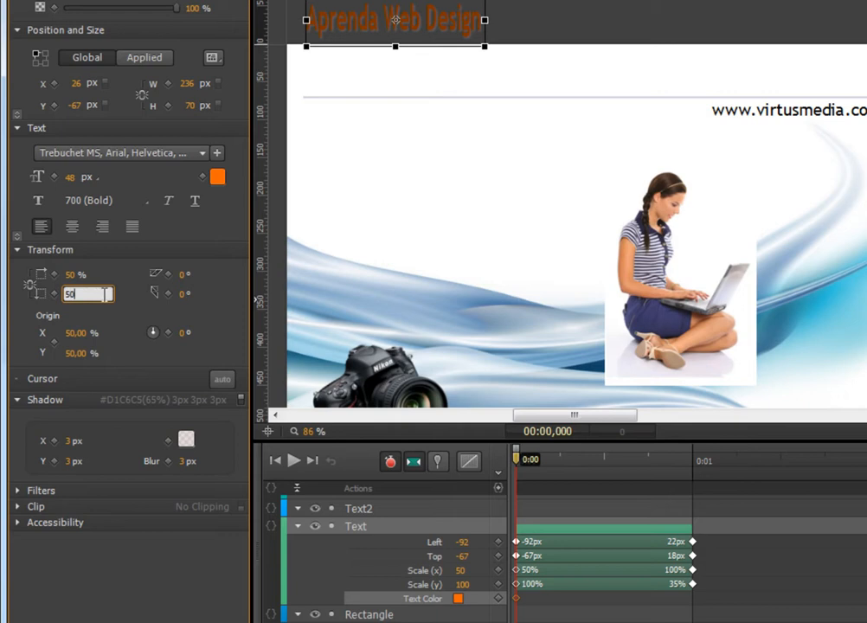
key(Return)
drag(74, 299, 40, 306)
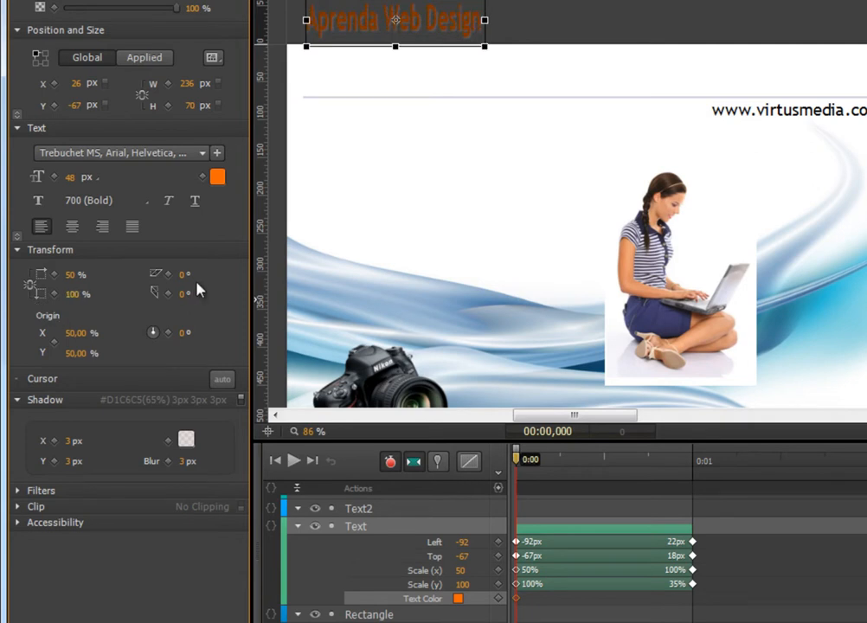
Set the heading's vertical scale to 100% at the 0:01 keyframe
drag(517, 457, 691, 482)
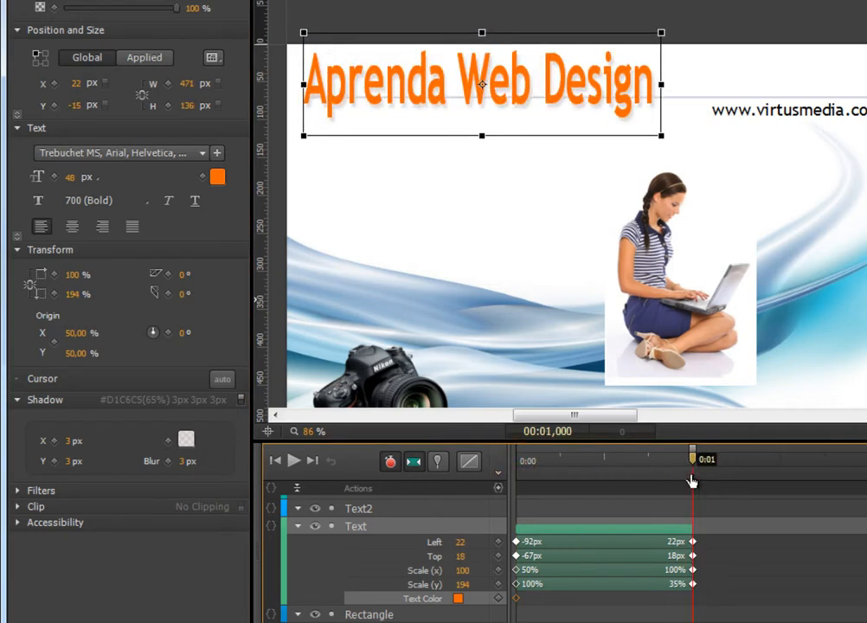
click(74, 294)
text(100)
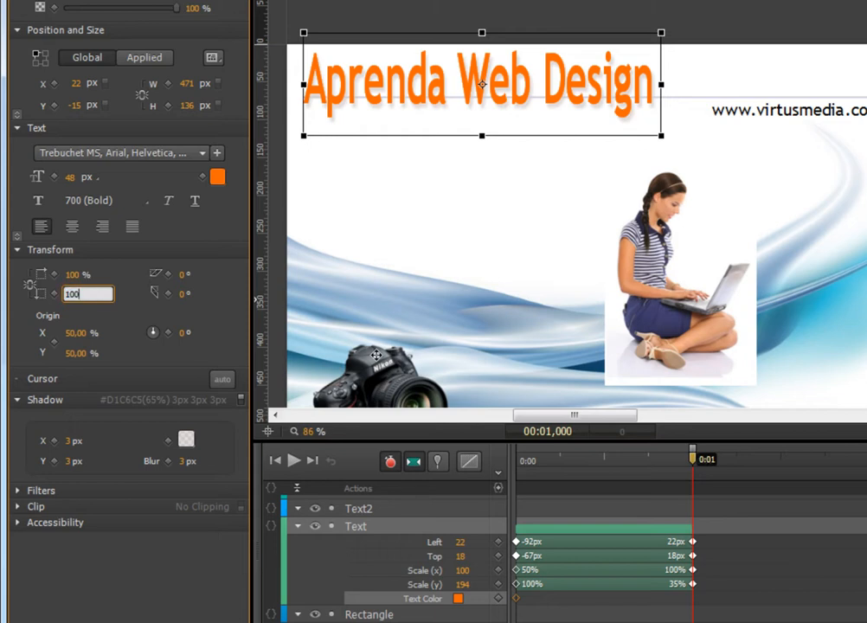
key(Return)
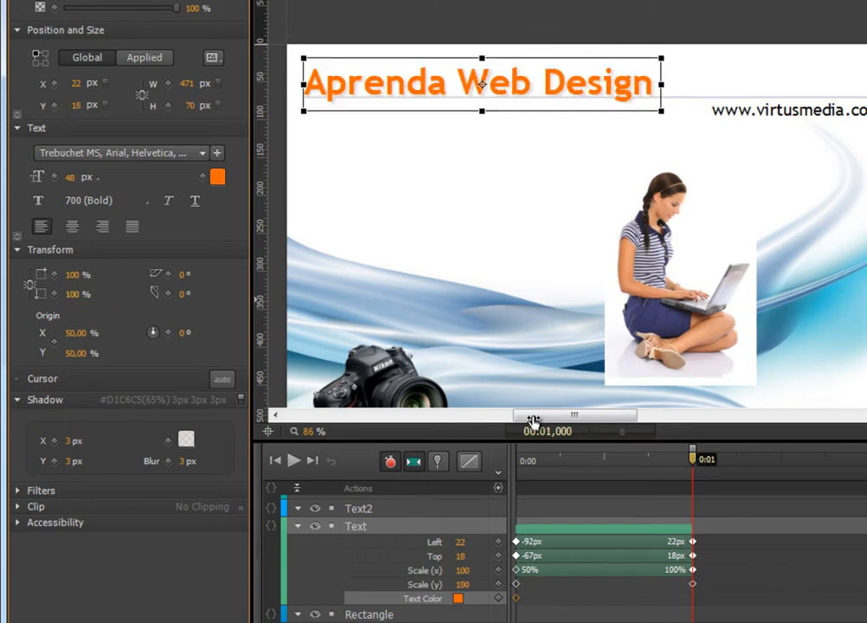
Set the heading's vertical scale to 50% at 0:00 and scrub past 0:01 to preview the animation
drag(692, 465, 517, 458)
click(71, 294)
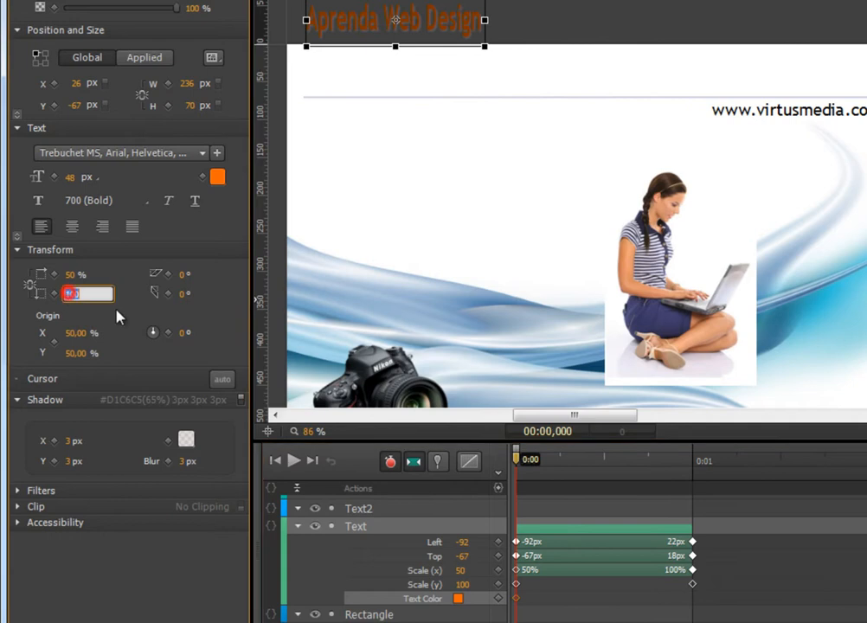
text(50)
key(Return)
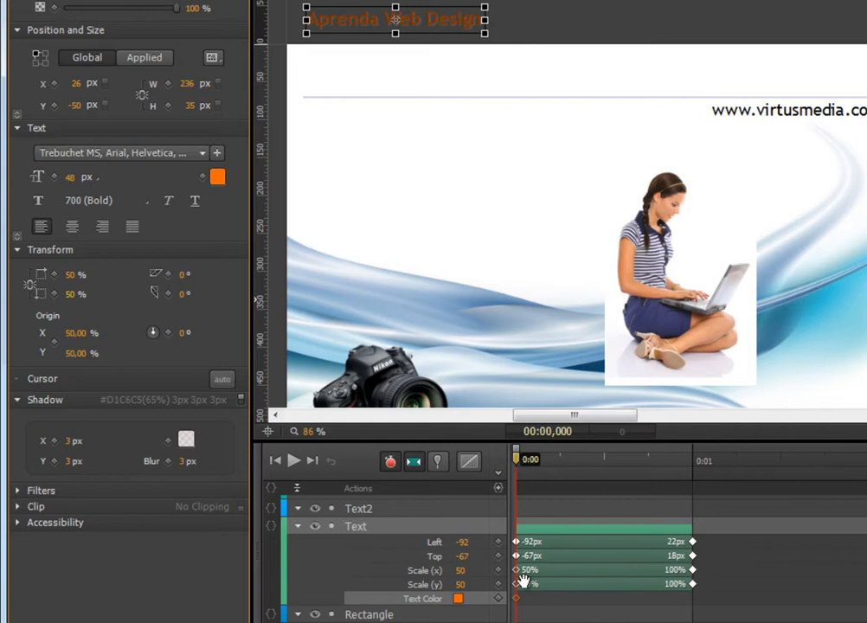
drag(517, 459, 711, 478)
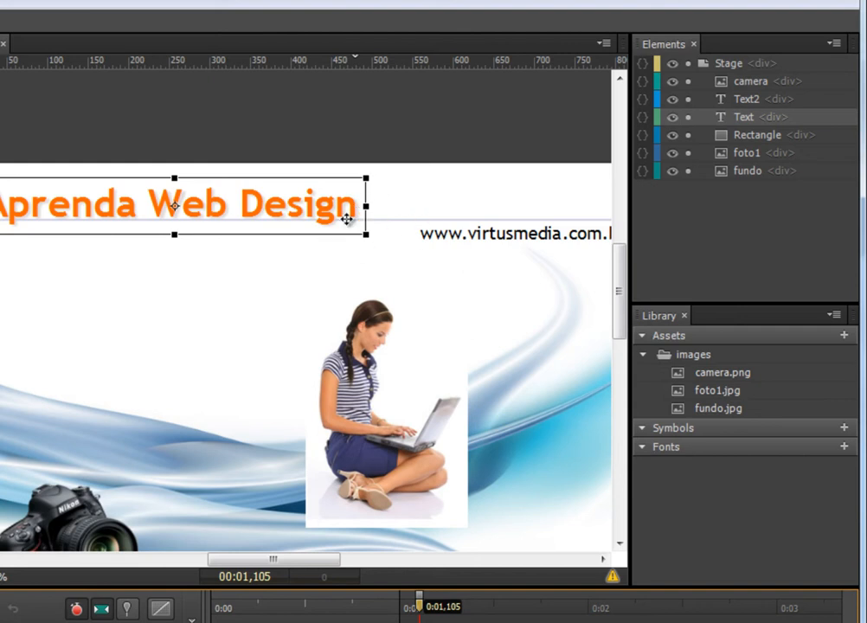
Convert the heading, the thin line rectangle and the web address text together into a symbol named Topo
click(400, 220)
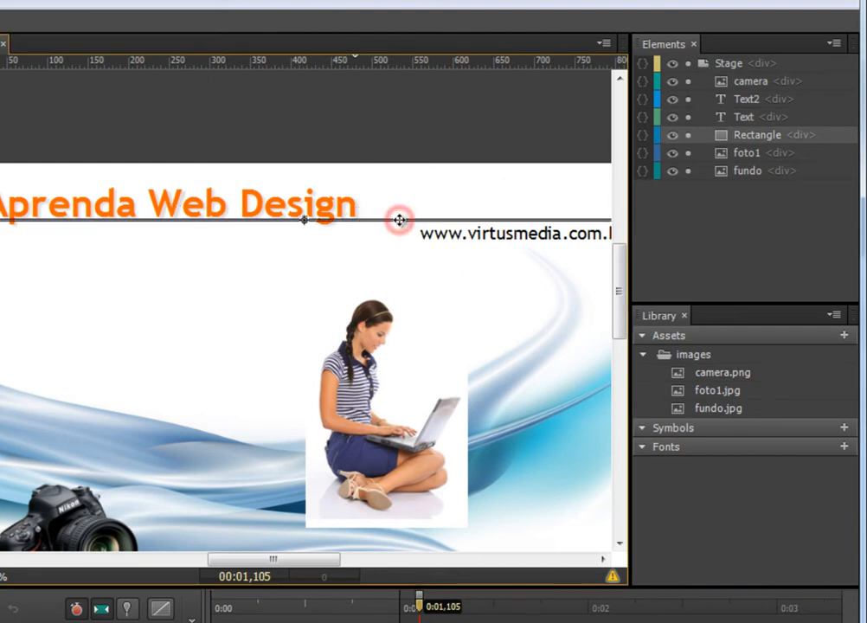
click(757, 119)
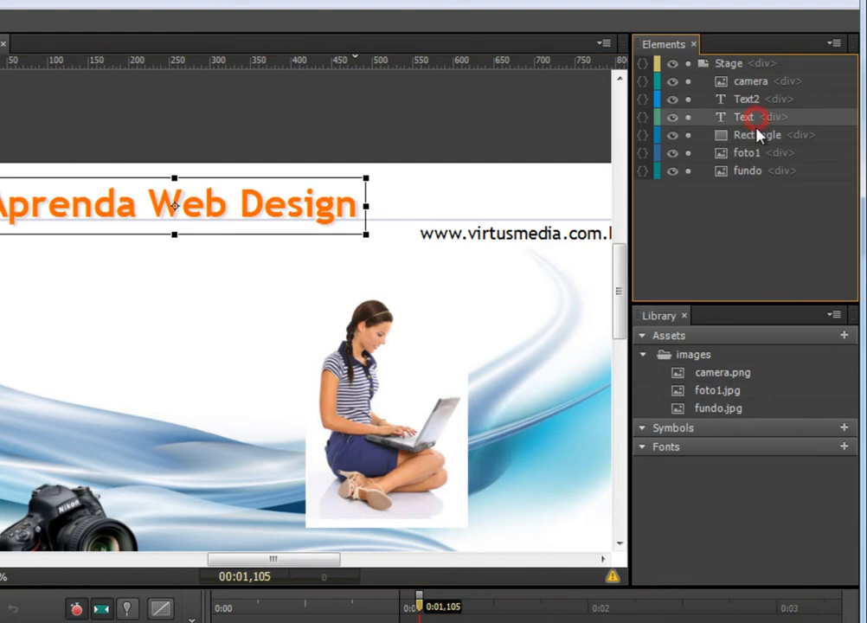
click(392, 217)
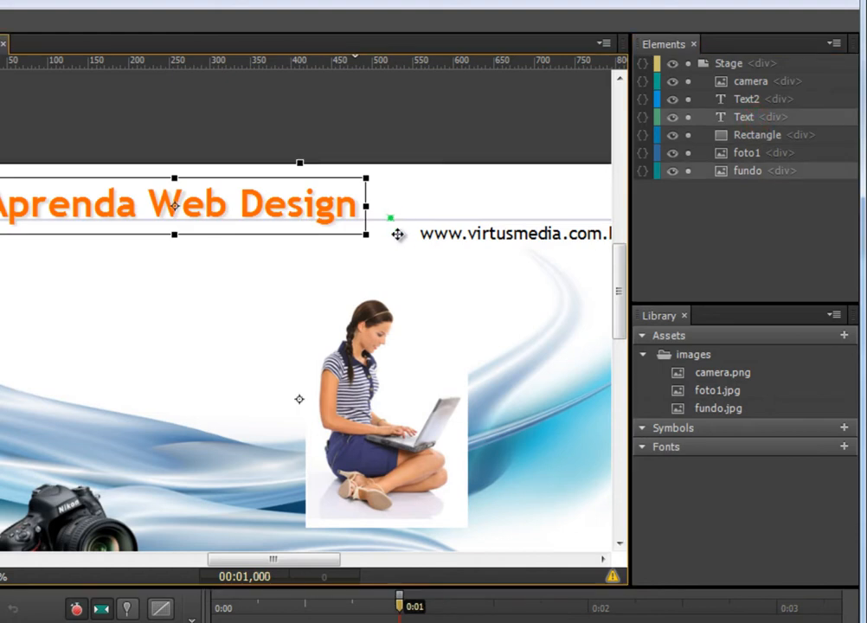
shift+click(401, 218)
shift+click(434, 235)
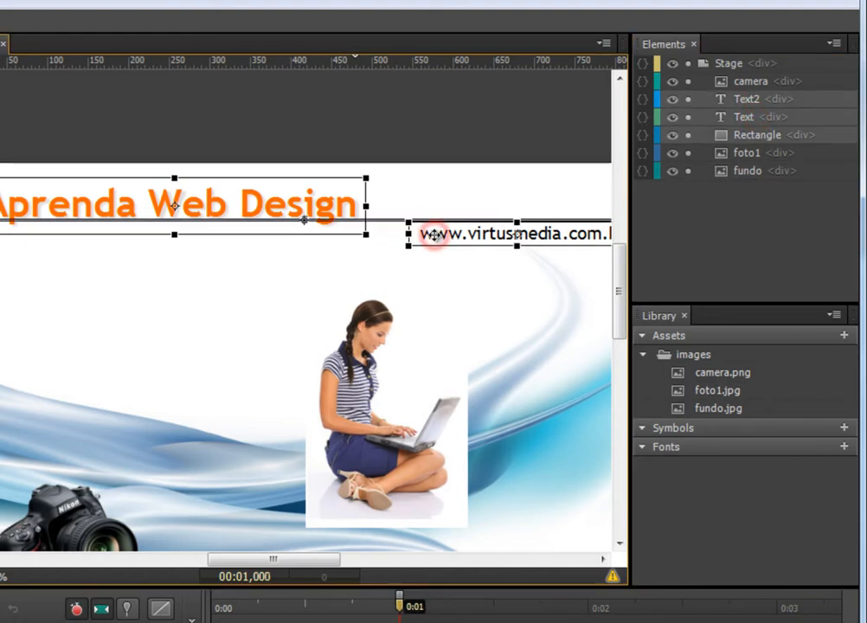
right_click(342, 205)
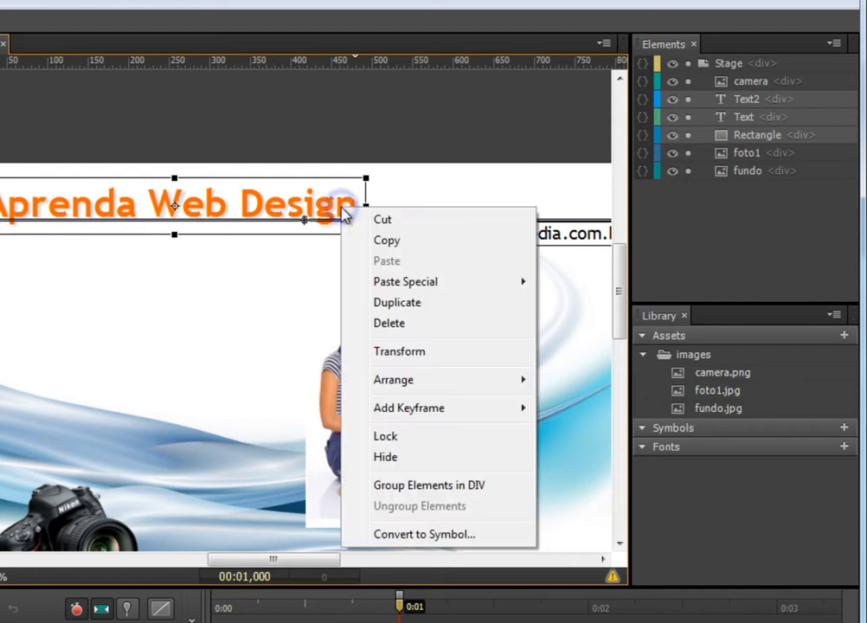
click(424, 537)
click(270, 298)
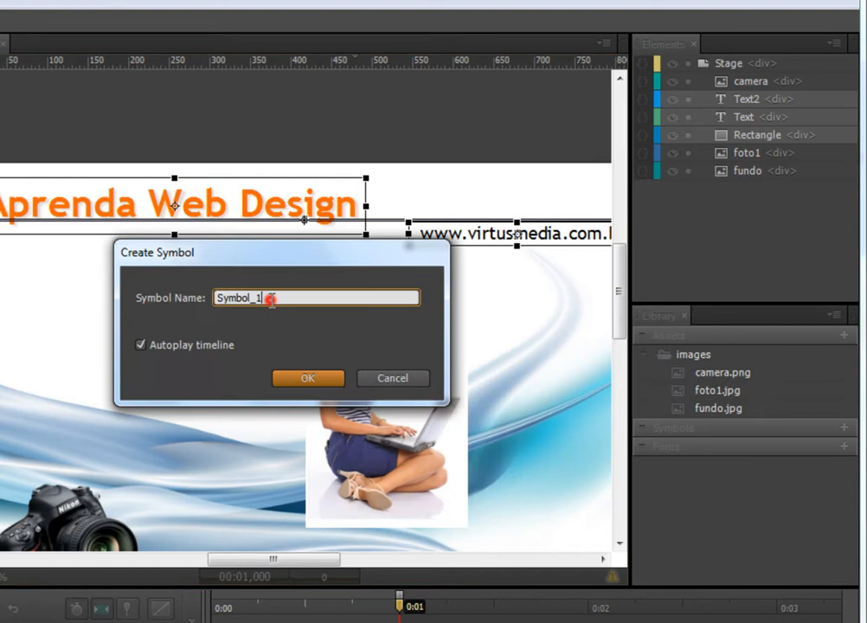
drag(285, 298, 163, 297)
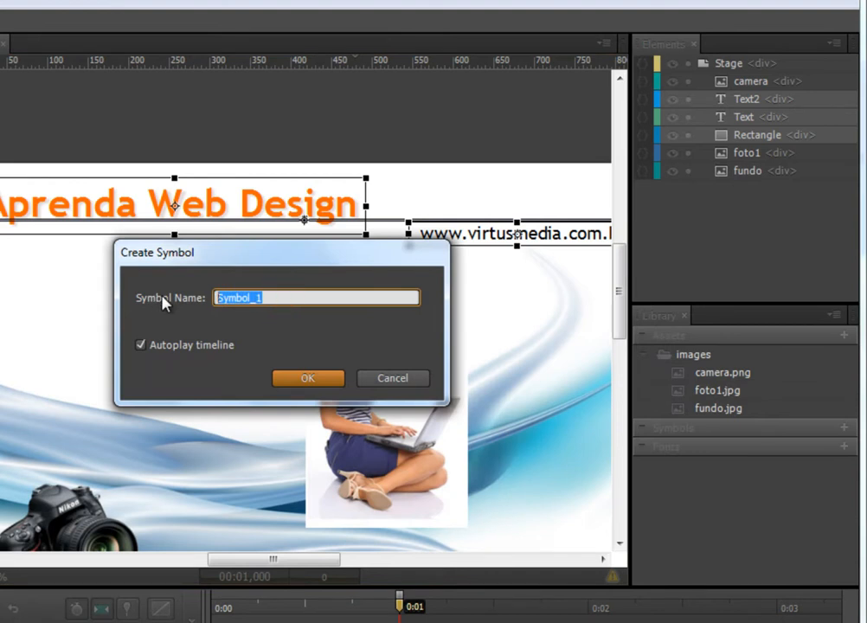
text(Topo)
click(301, 381)
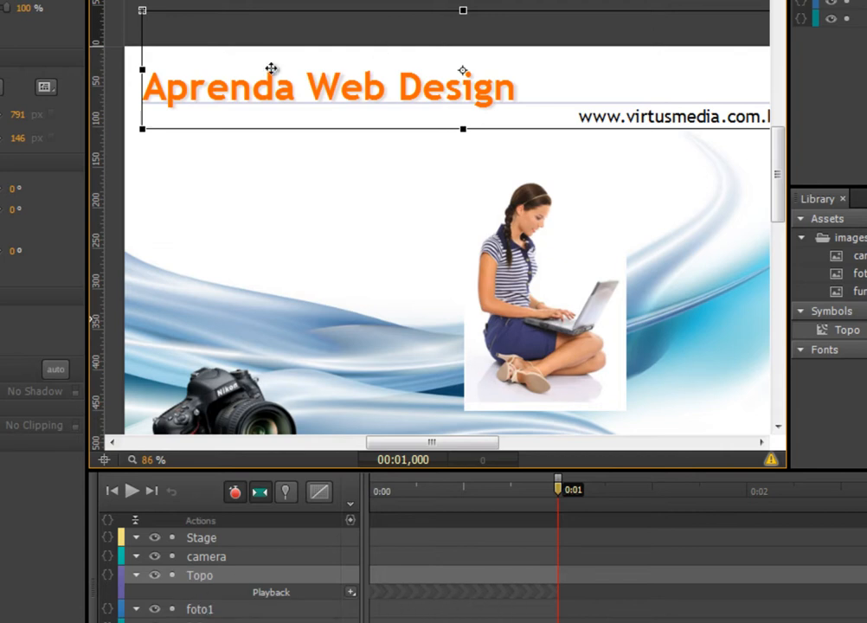
Open the Topo symbol for editing, scrub its timeline to 0:01 and examine its line and bounds
double_click(318, 93)
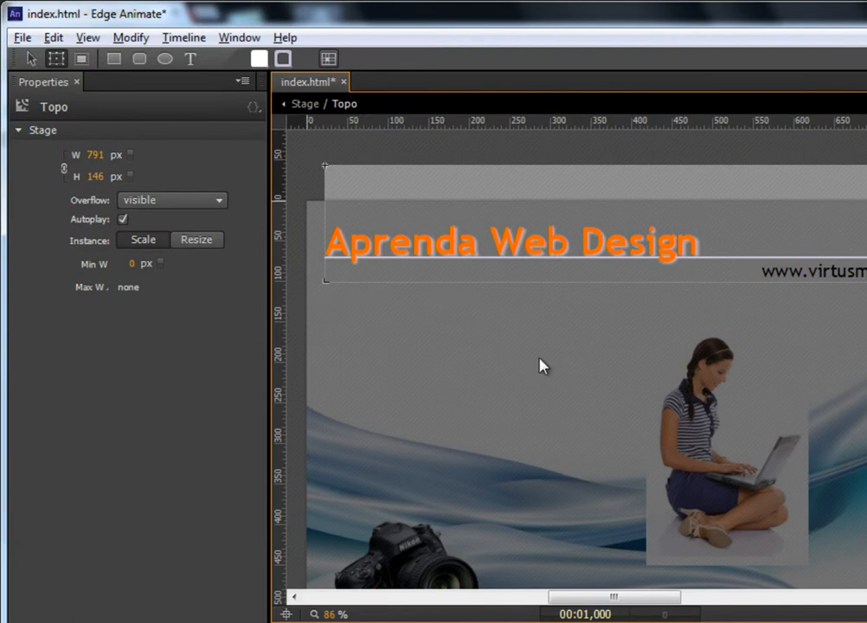
click(300, 106)
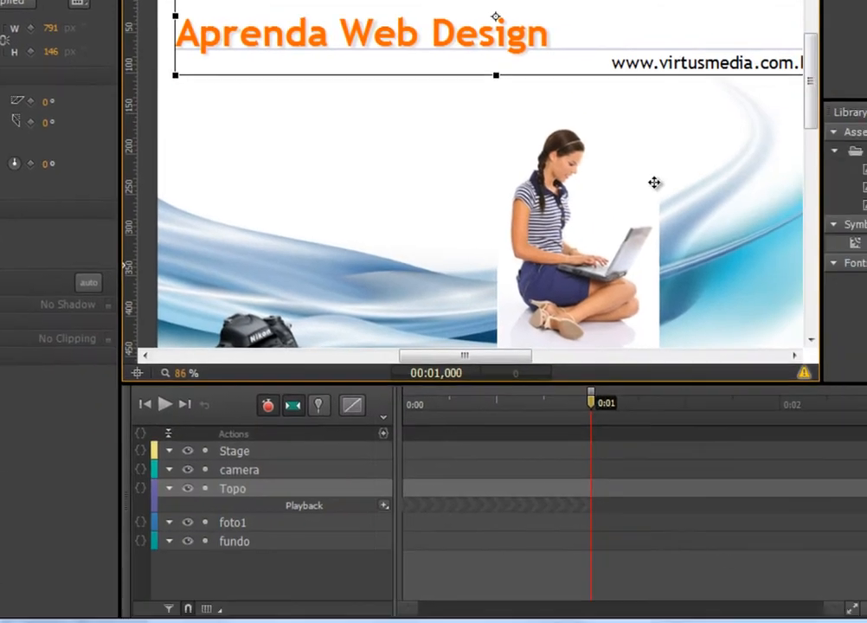
double_click(385, 35)
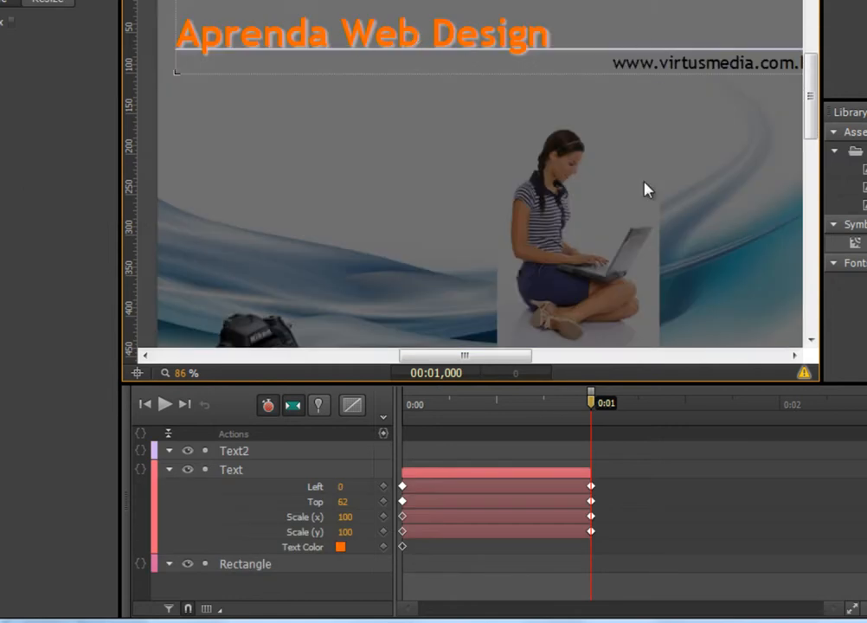
click(422, 418)
drag(427, 415, 594, 408)
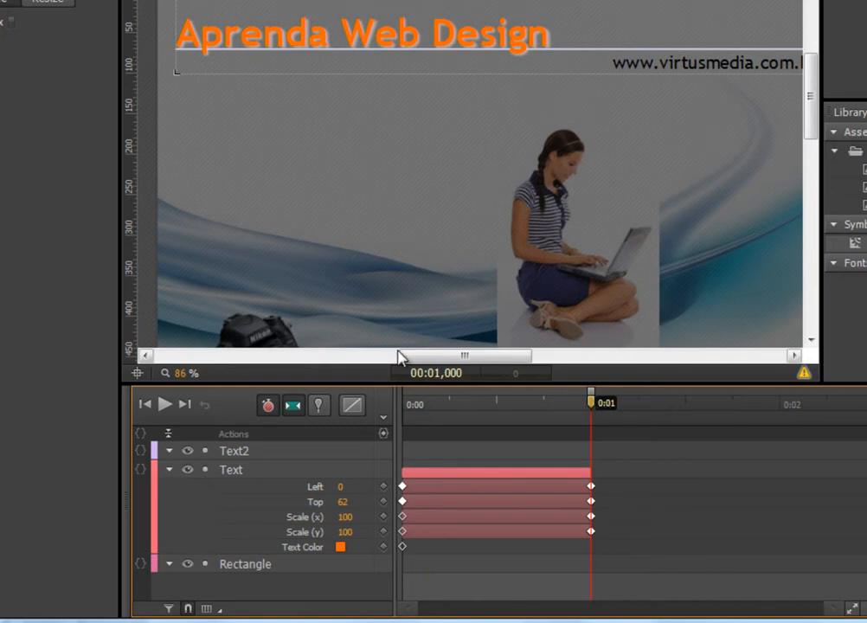
drag(423, 355, 477, 362)
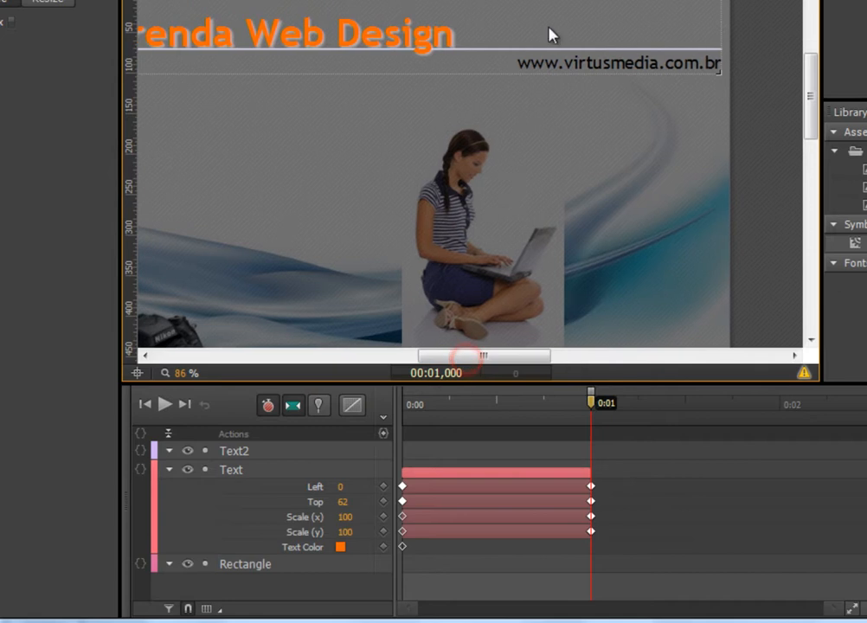
click(482, 49)
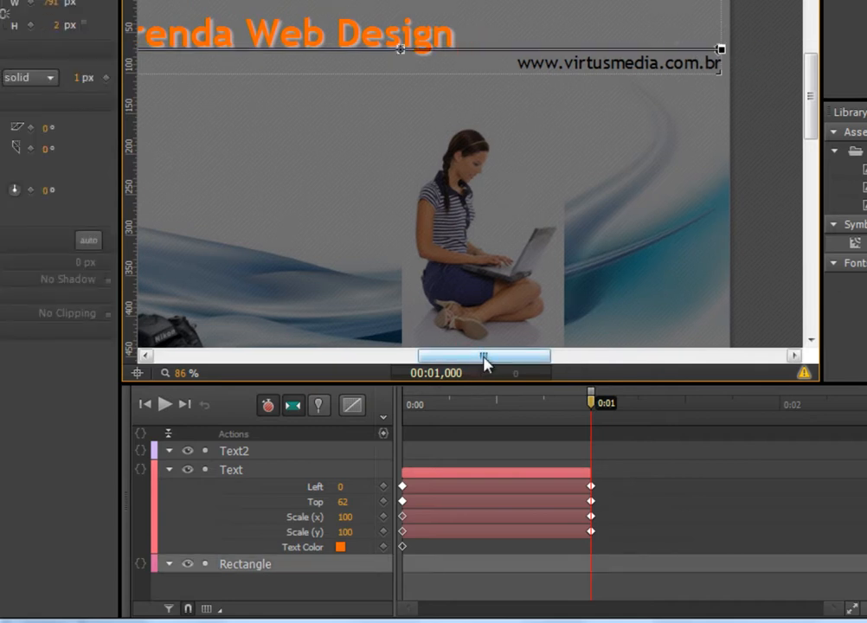
drag(484, 360, 461, 362)
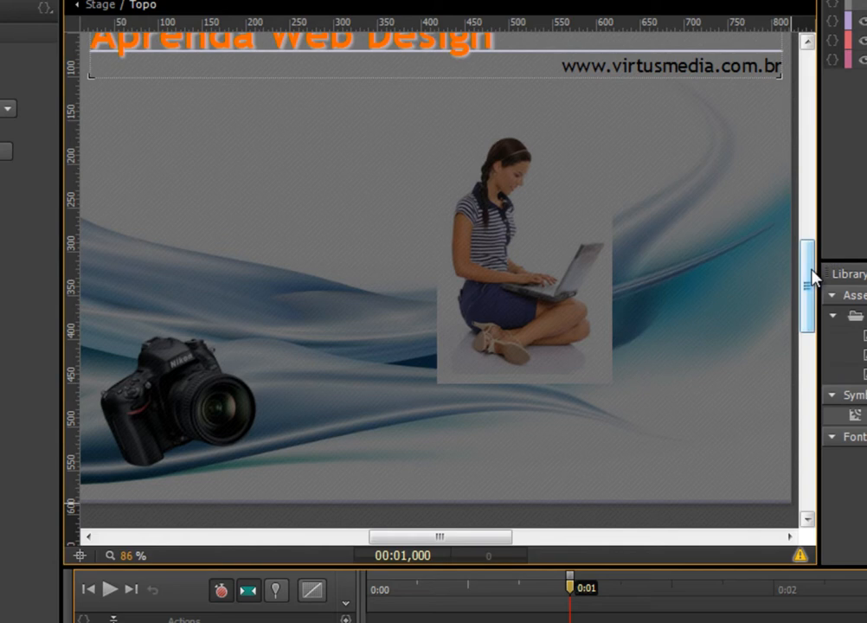
drag(809, 277, 811, 232)
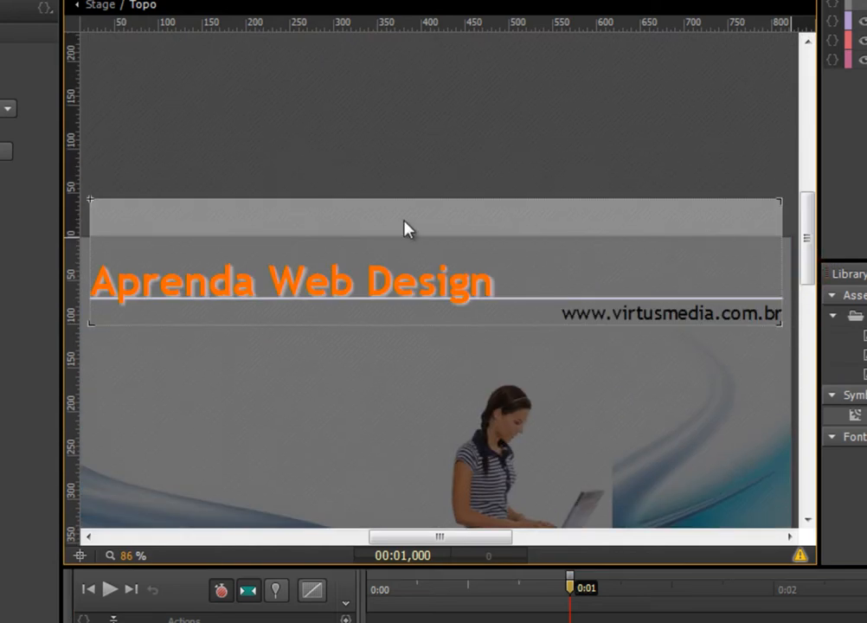
Animate the thin line rectangle's horizontal scale from 1% at 0:00 to its full width at 0:01, using the pin
click(260, 284)
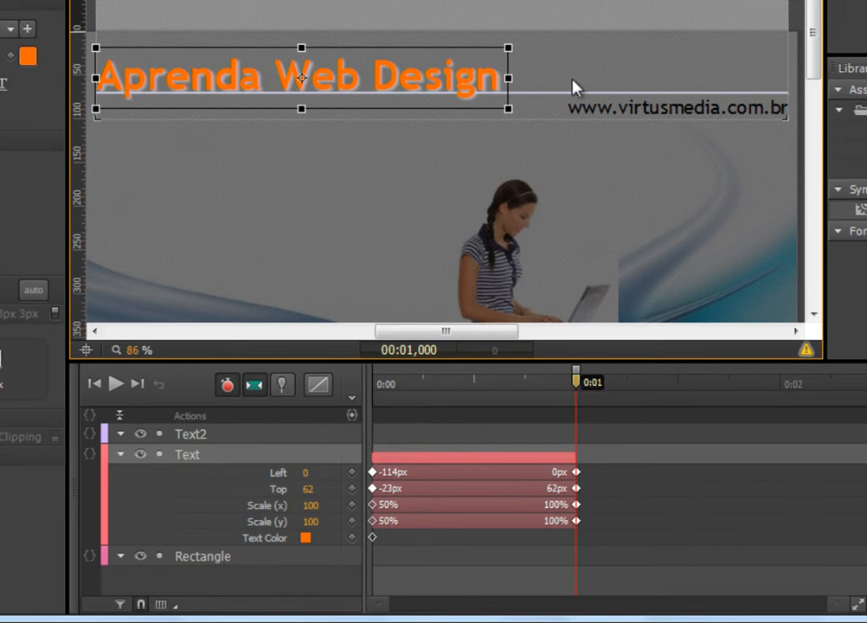
click(535, 93)
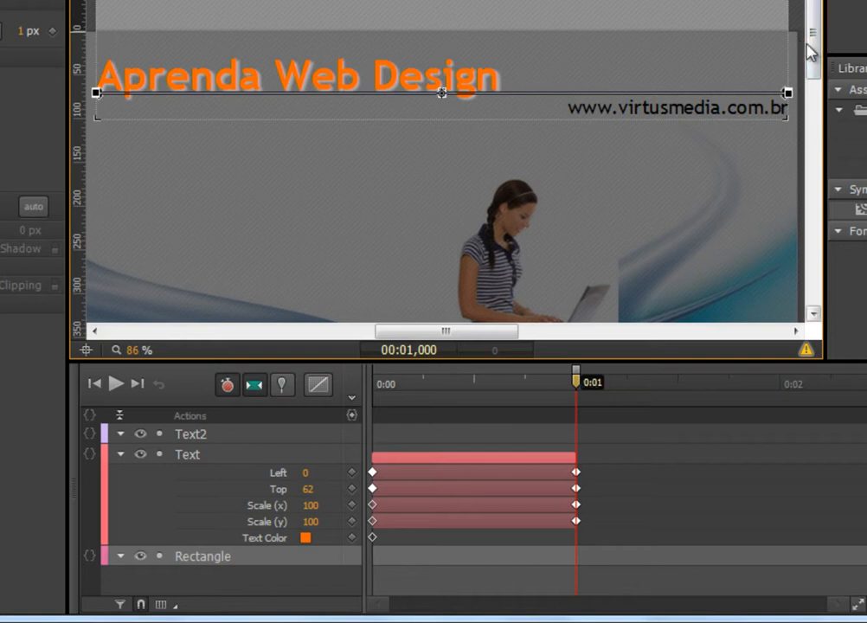
drag(811, 27, 814, 93)
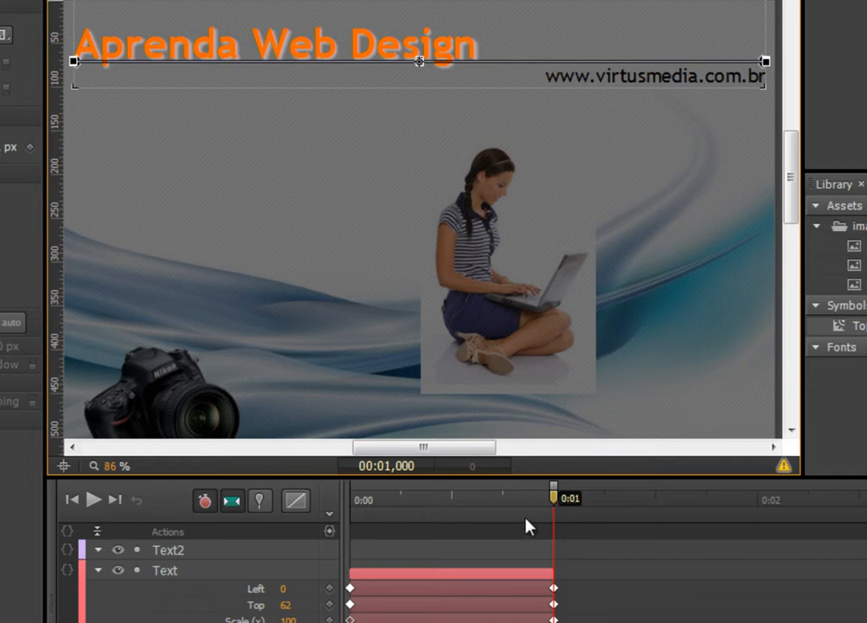
drag(553, 500, 351, 519)
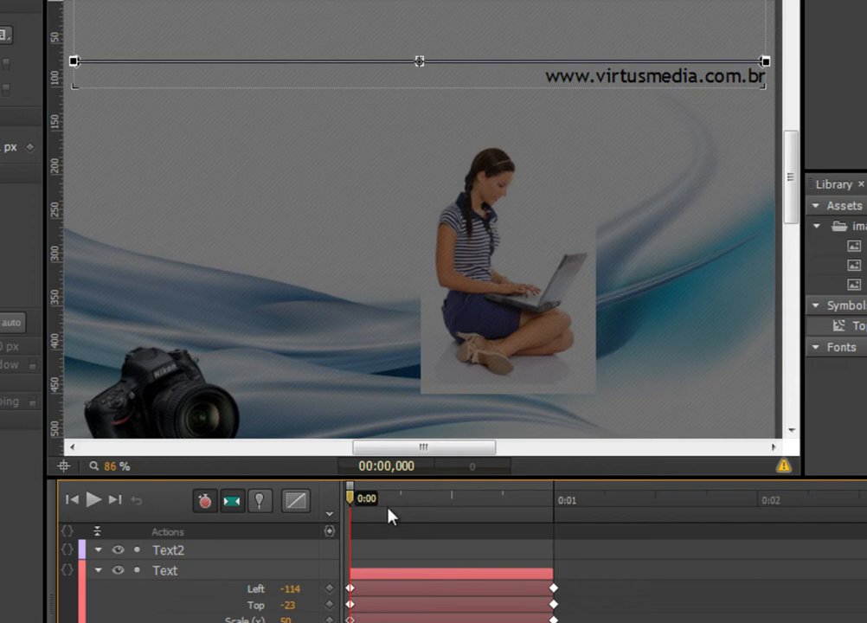
click(261, 502)
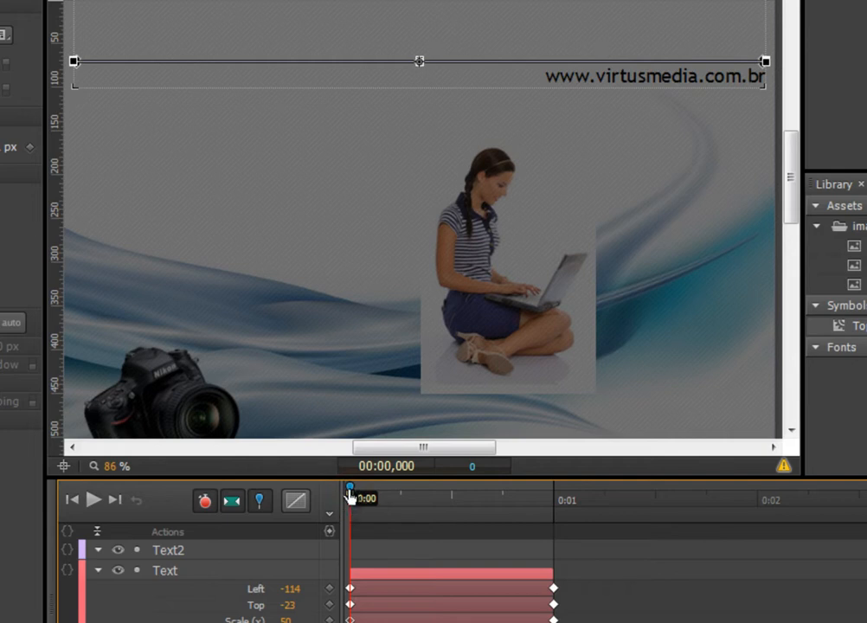
drag(350, 495, 552, 504)
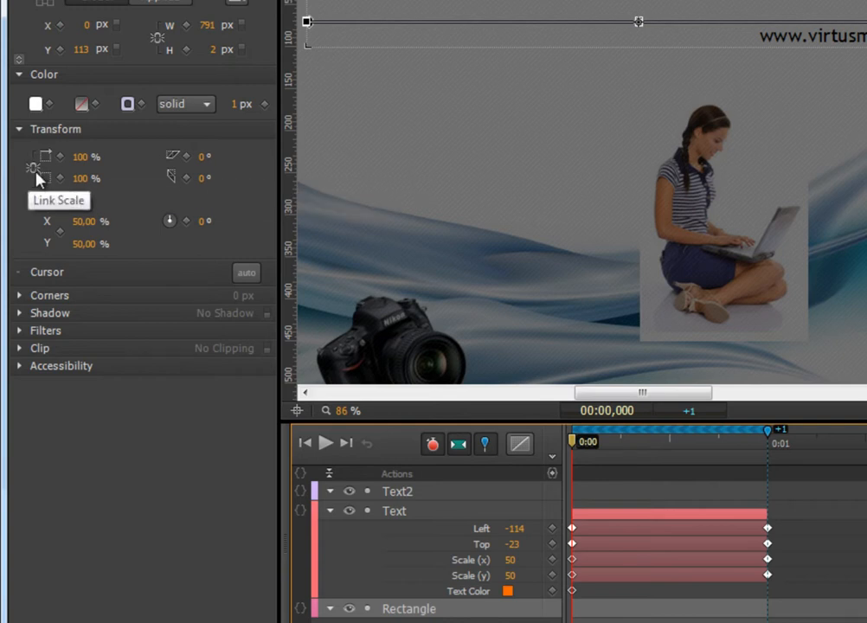
click(81, 157)
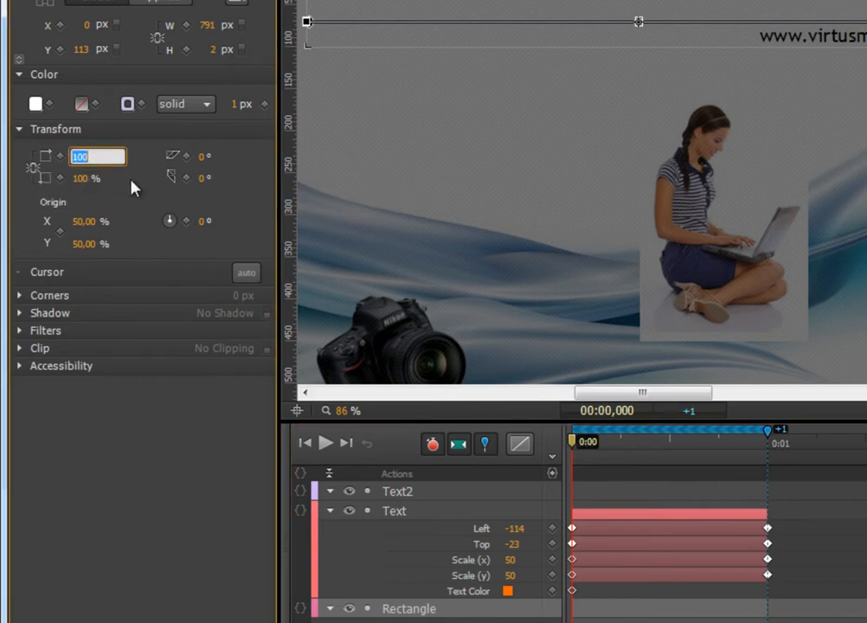
text(1)
key(Return)
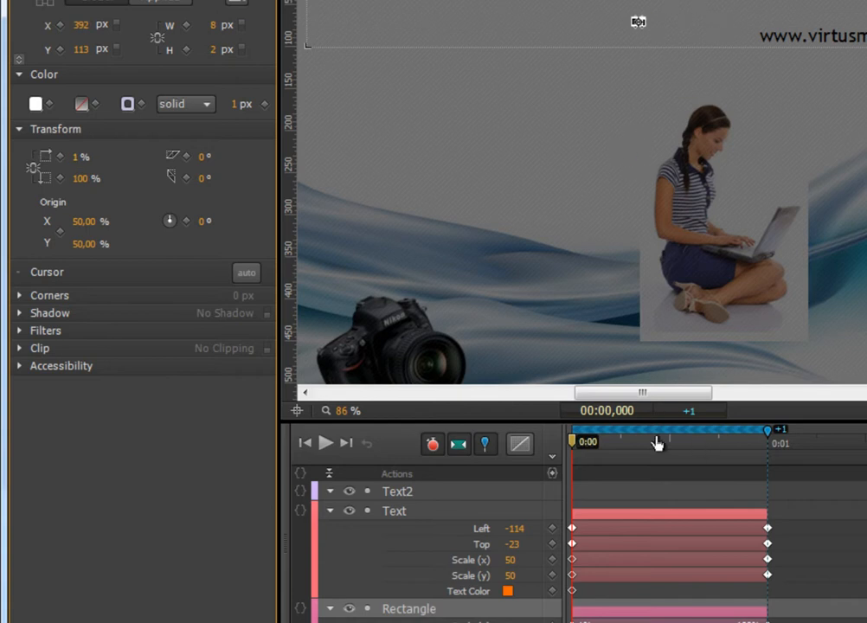
mouse_move(571, 447)
mouse_down()
mouse_move(774, 448)
mouse_move(574, 452)
mouse_up()
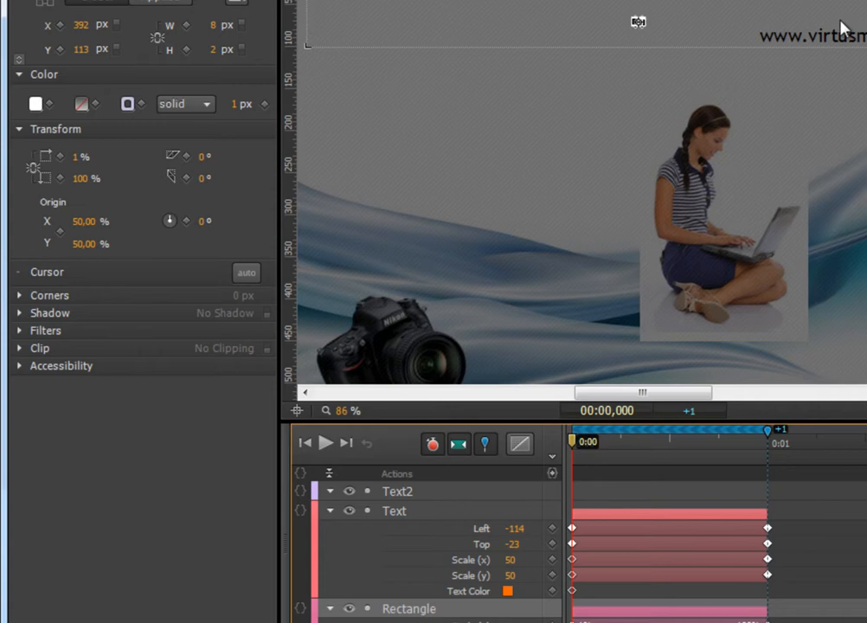
Turn off auto-keyframing and the pin, and set the thin line's horizontal transform origin to 0%
click(432, 445)
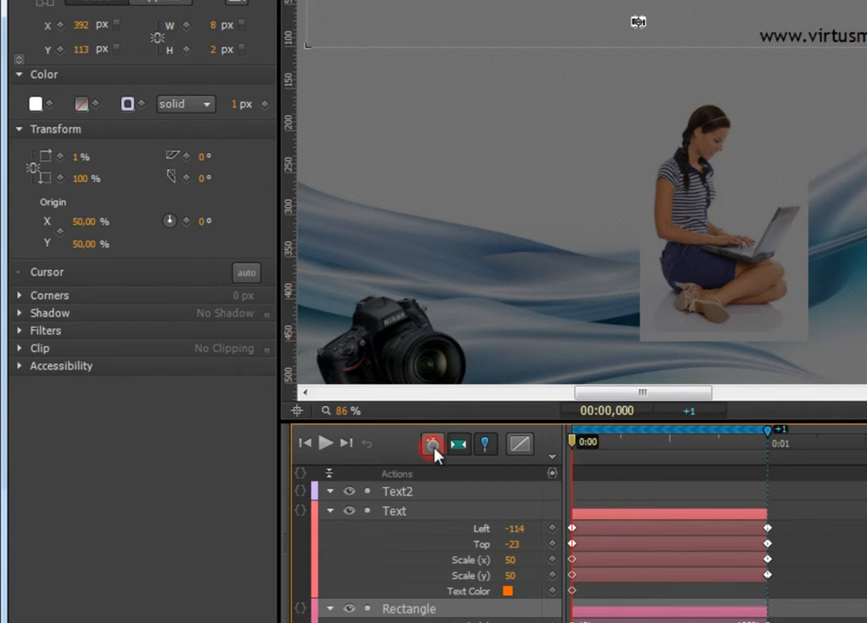
click(486, 446)
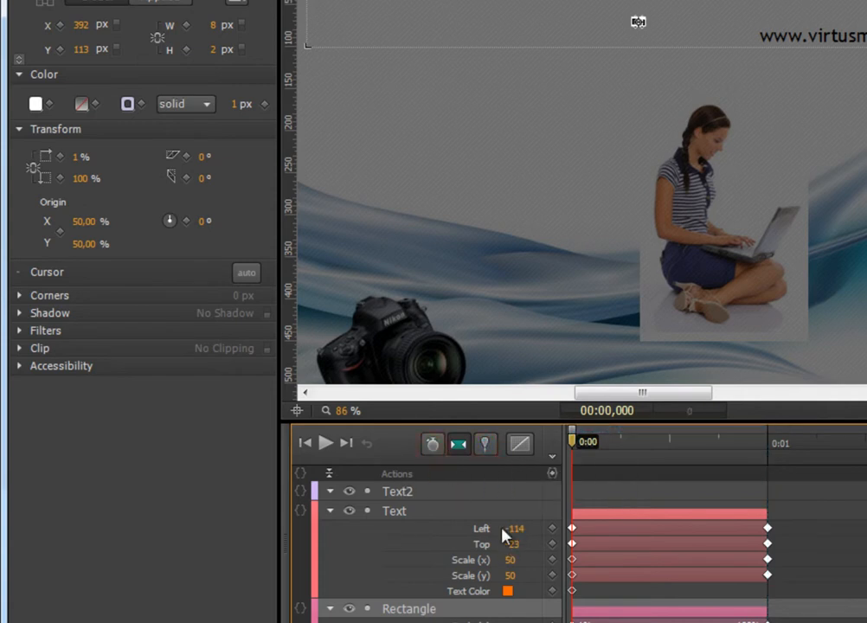
drag(49, 220, 43, 221)
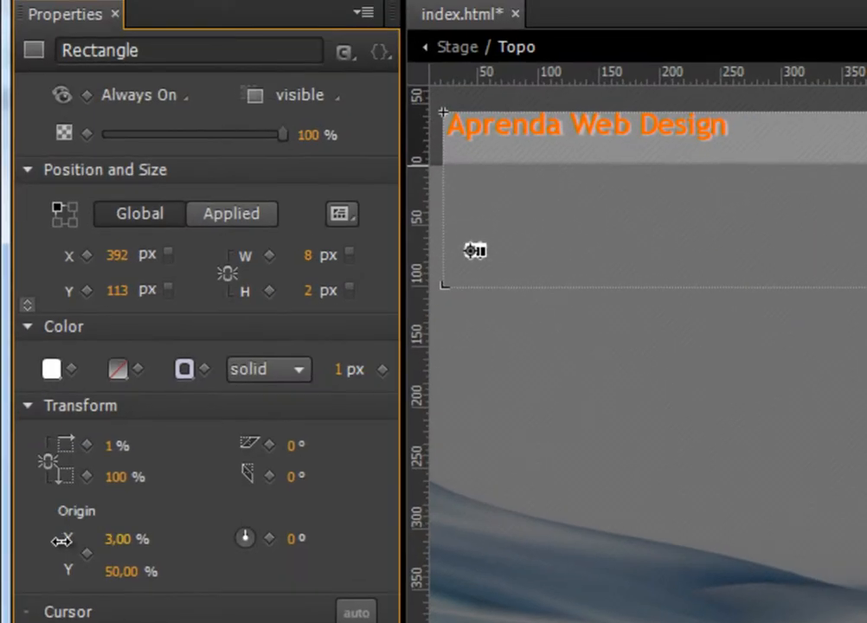
drag(61, 541, 64, 540)
click(116, 540)
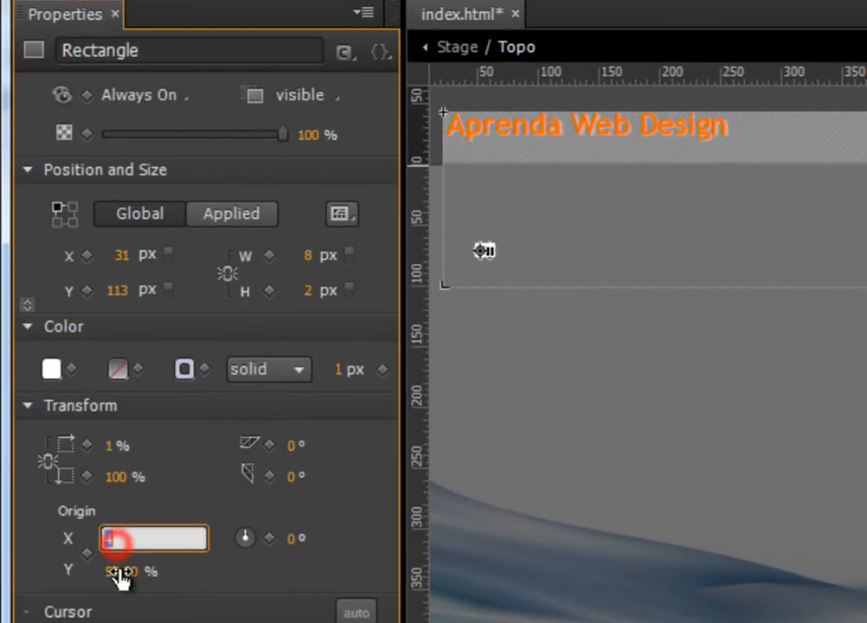
text(0)
key(Return)
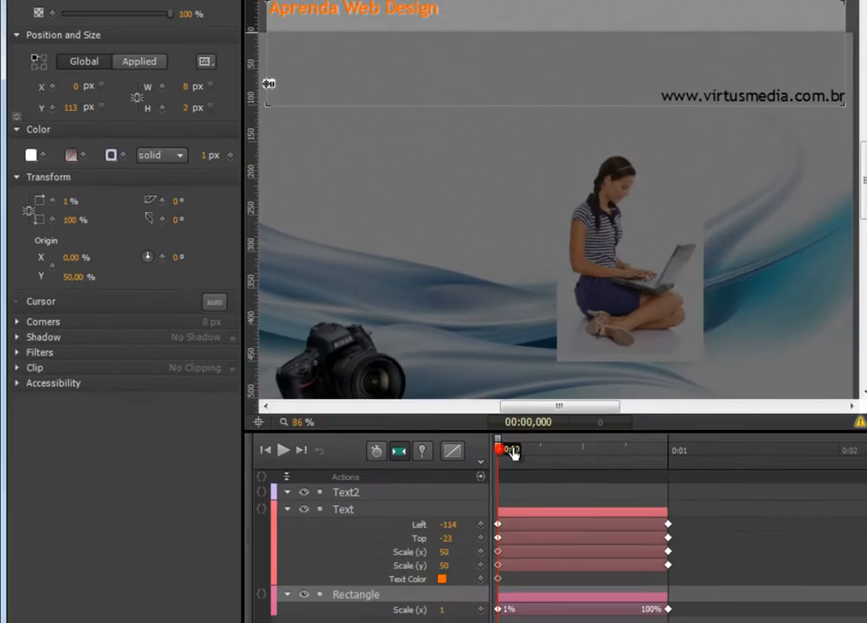
Shift the thin line's scale transition to run from 0:01 to 0:02 and scrub the timeline to preview it
drag(506, 450, 666, 454)
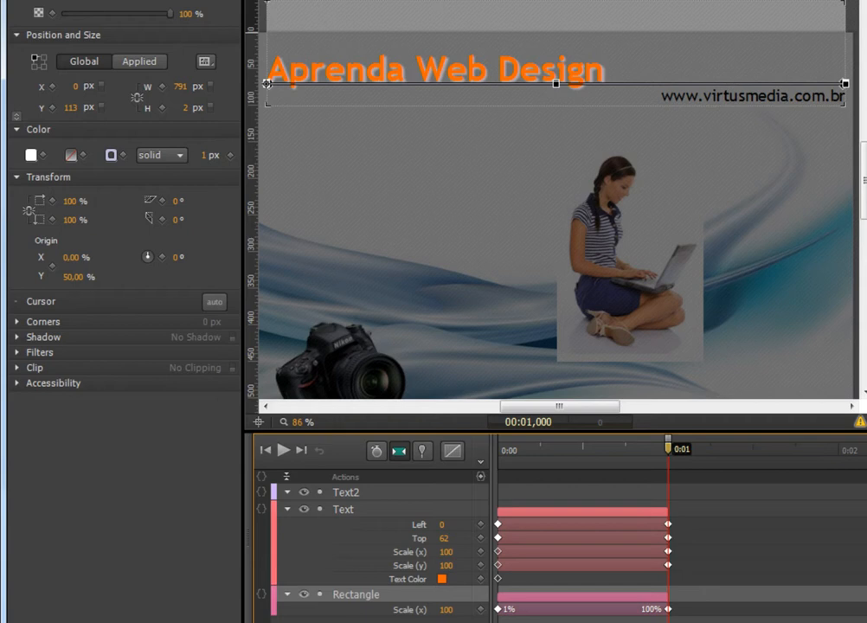
click(537, 609)
drag(536, 609, 700, 610)
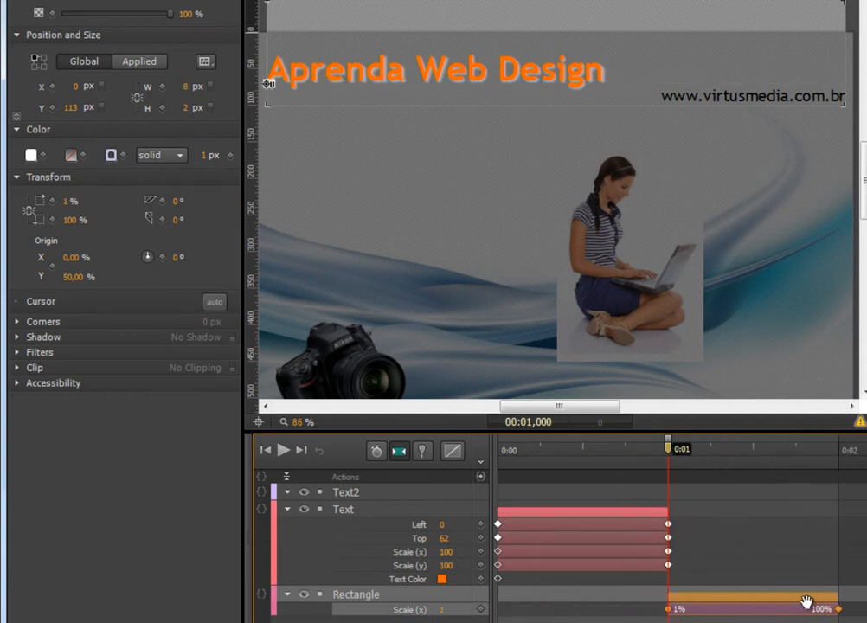
click(523, 448)
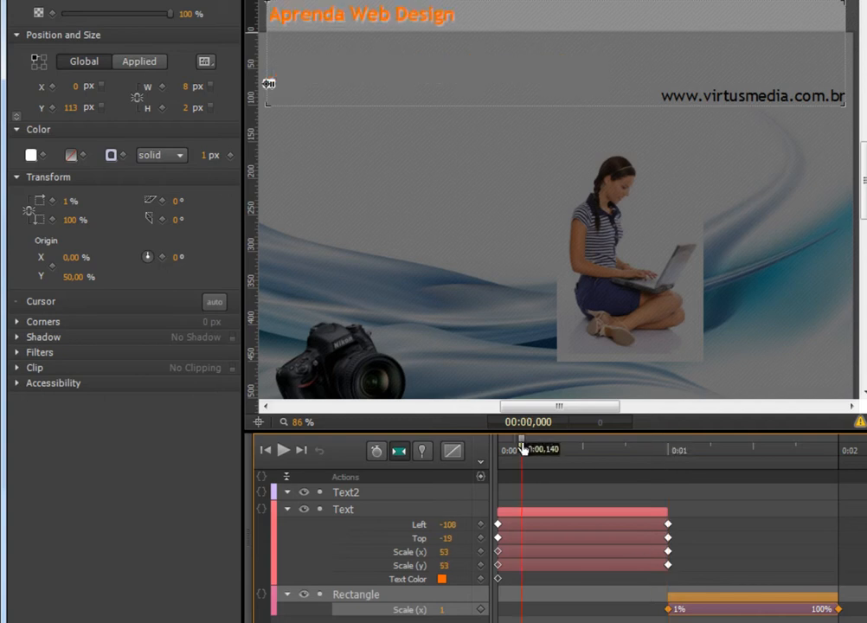
drag(522, 448, 846, 471)
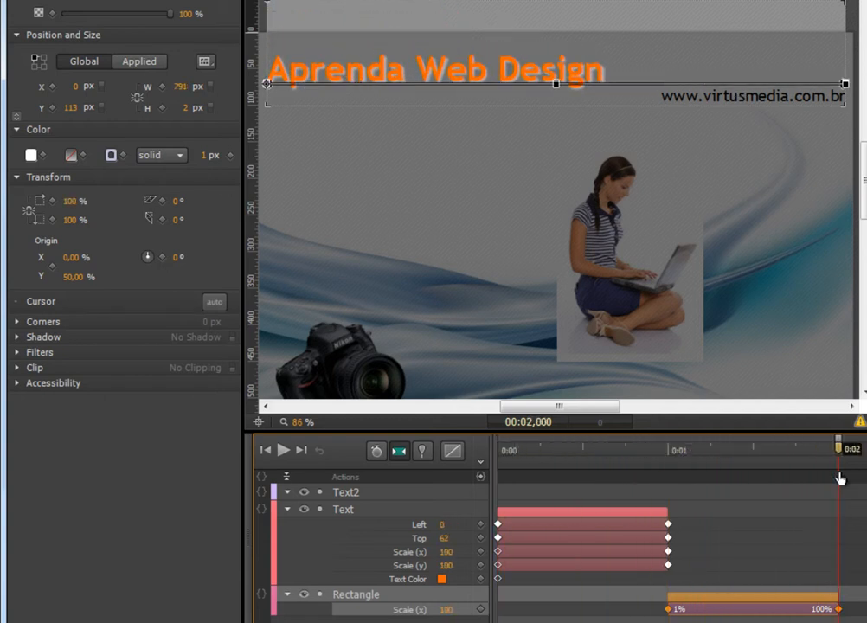
Fade the web address text in from text color rgba(0,0,0,0.00) at 0:02 to opaque black at 0:03, using the pin
click(803, 96)
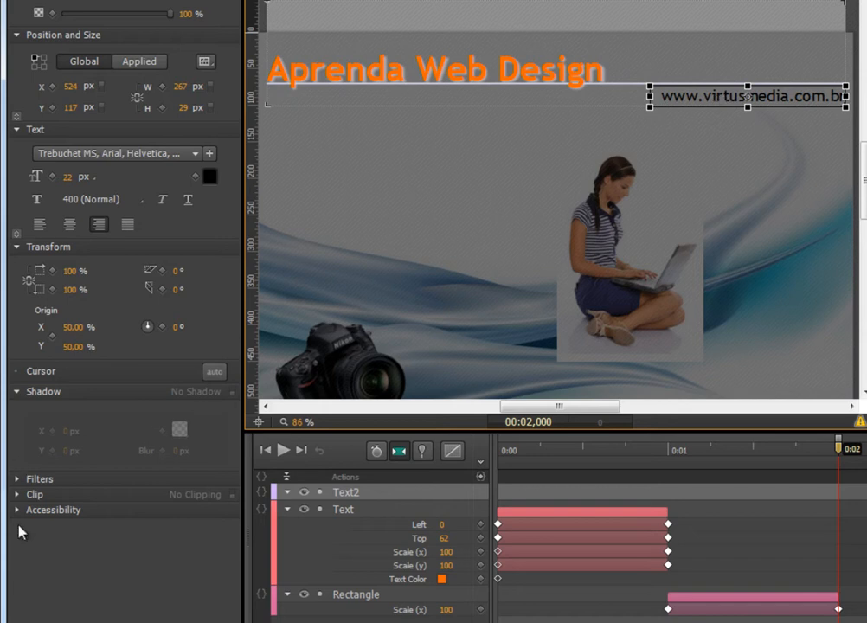
click(16, 480)
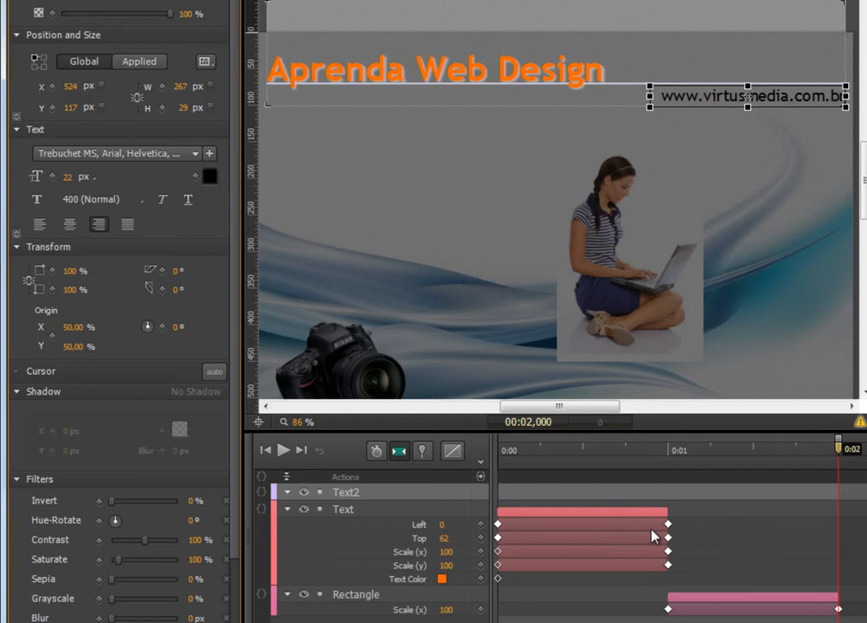
click(423, 452)
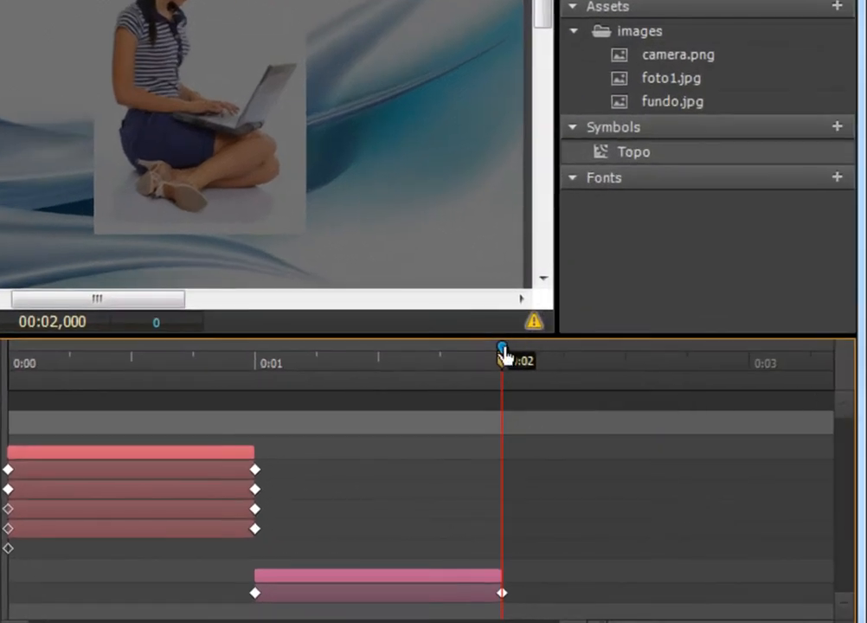
drag(501, 353, 754, 367)
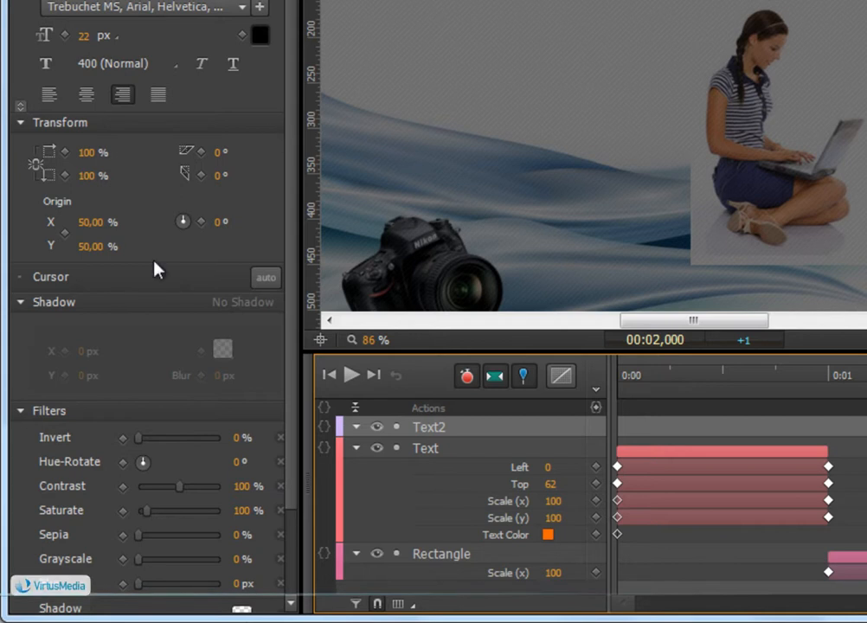
click(19, 412)
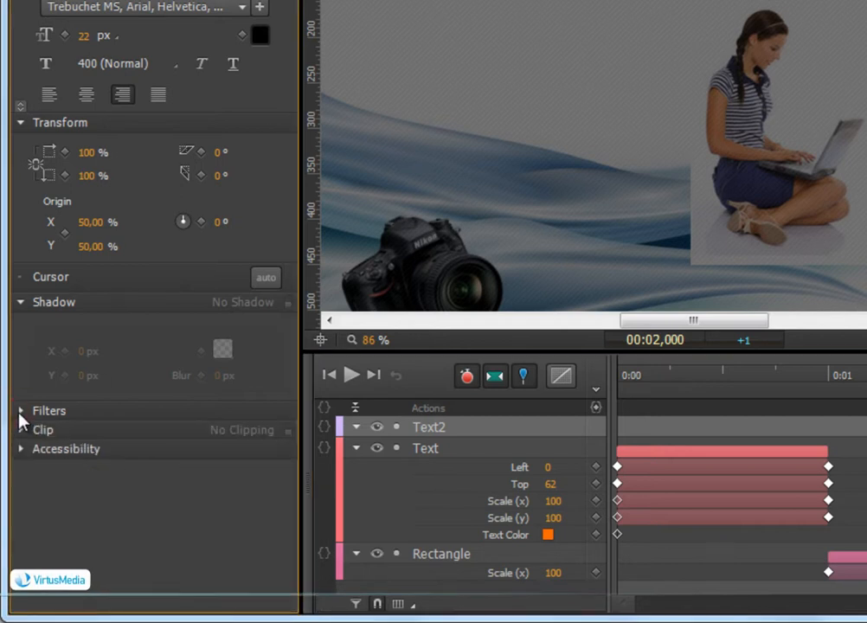
click(260, 34)
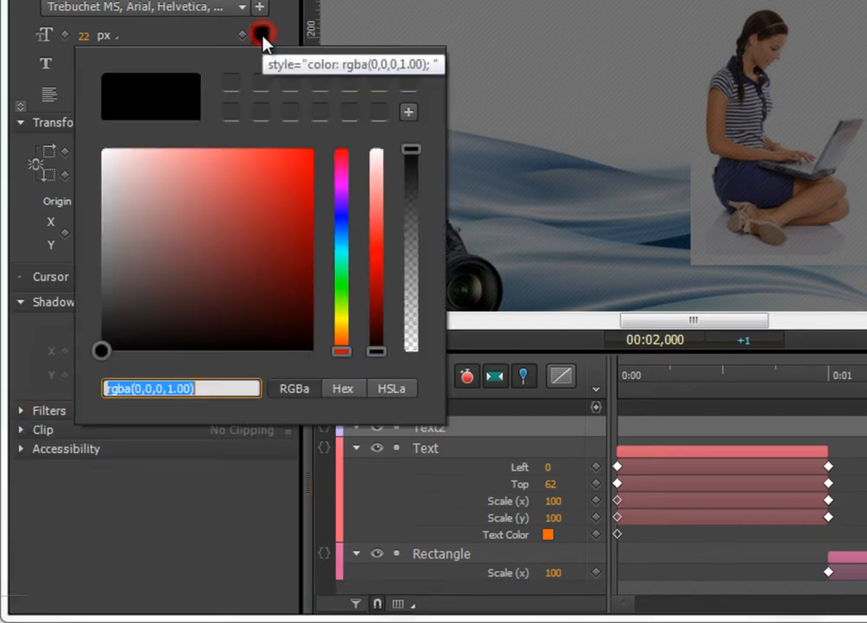
drag(411, 155, 421, 371)
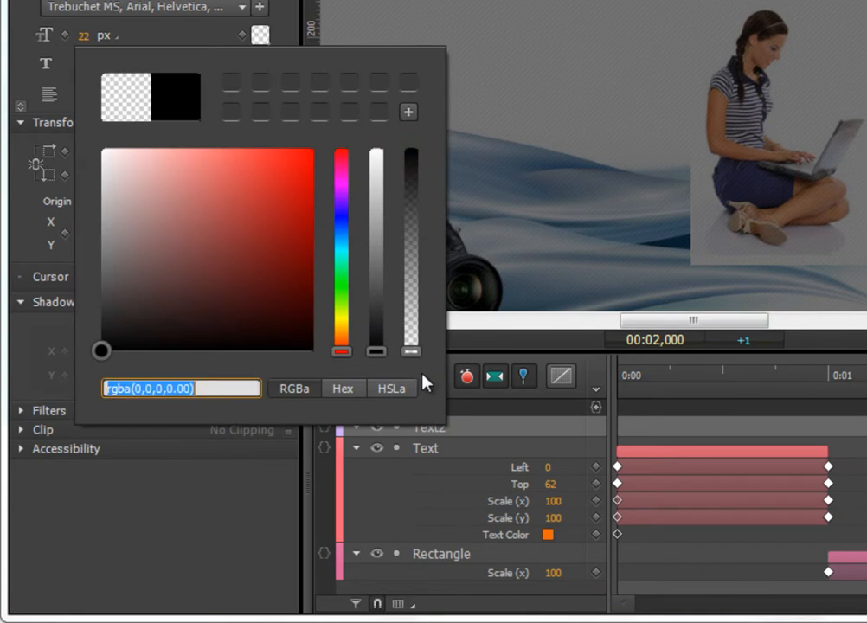
key(Return)
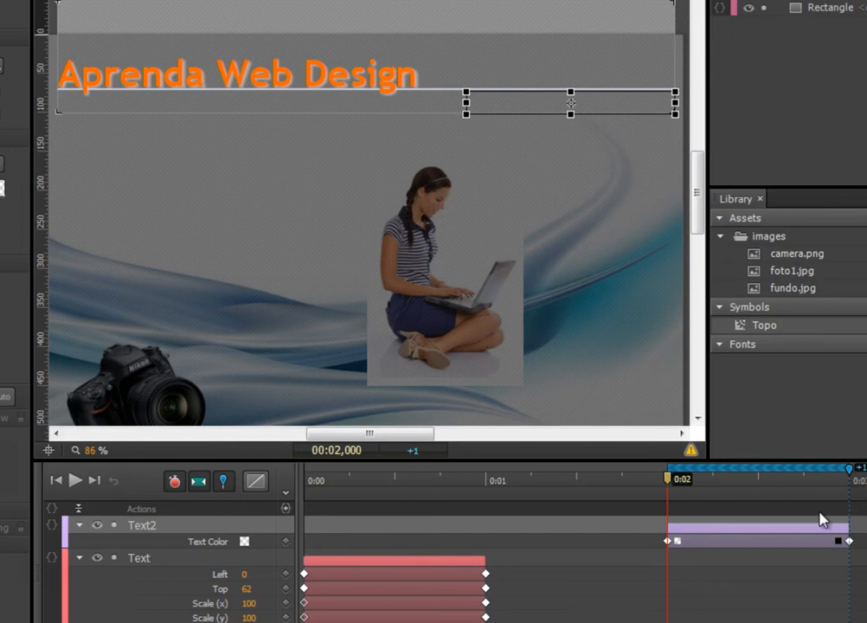
drag(666, 481, 844, 484)
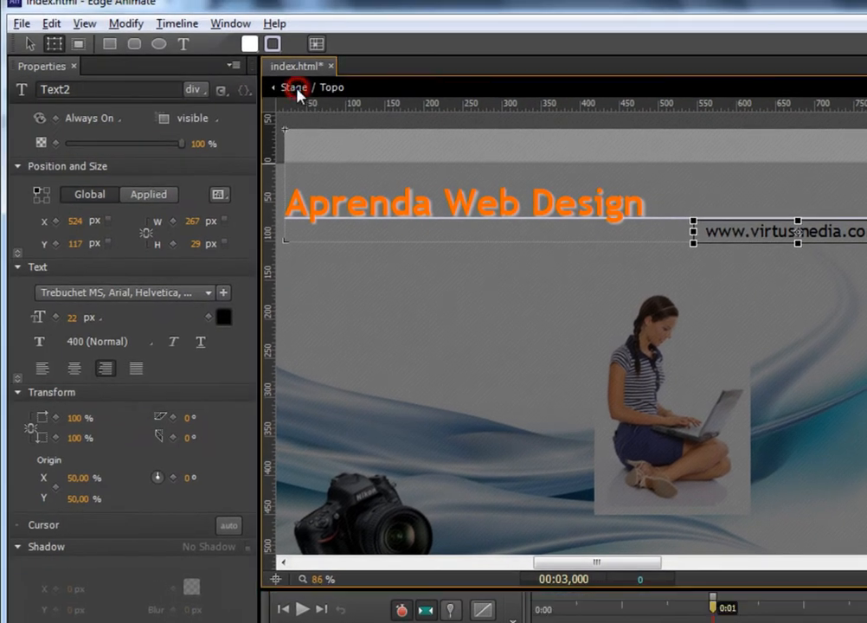
Return to the main stage, save the document, and replay the header animation in the browser preview
click(294, 88)
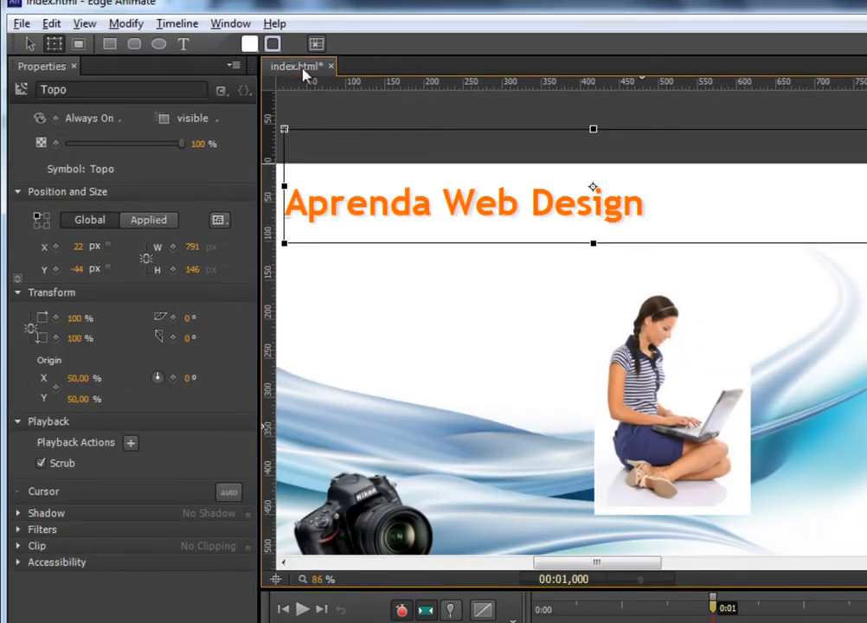
click(20, 24)
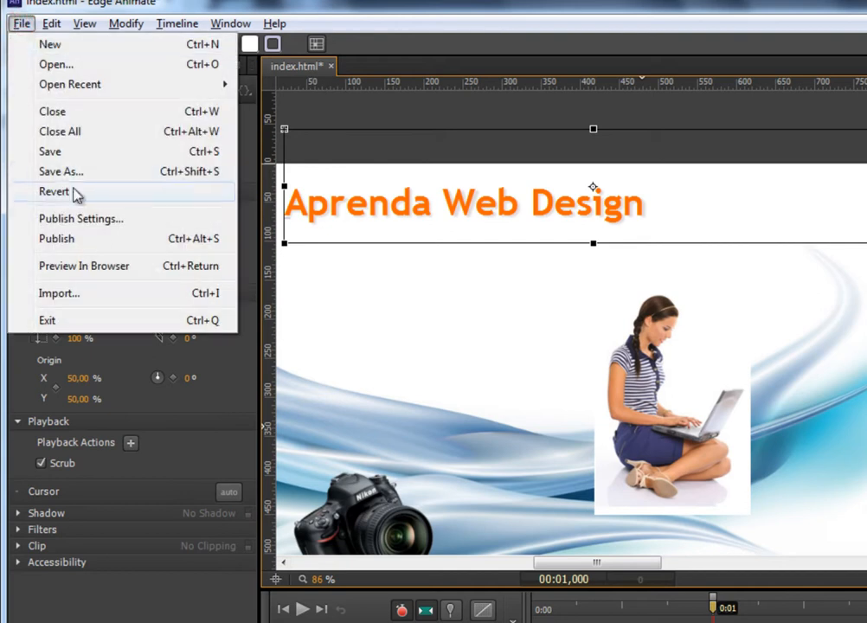
click(58, 151)
key(ctrl+Return)
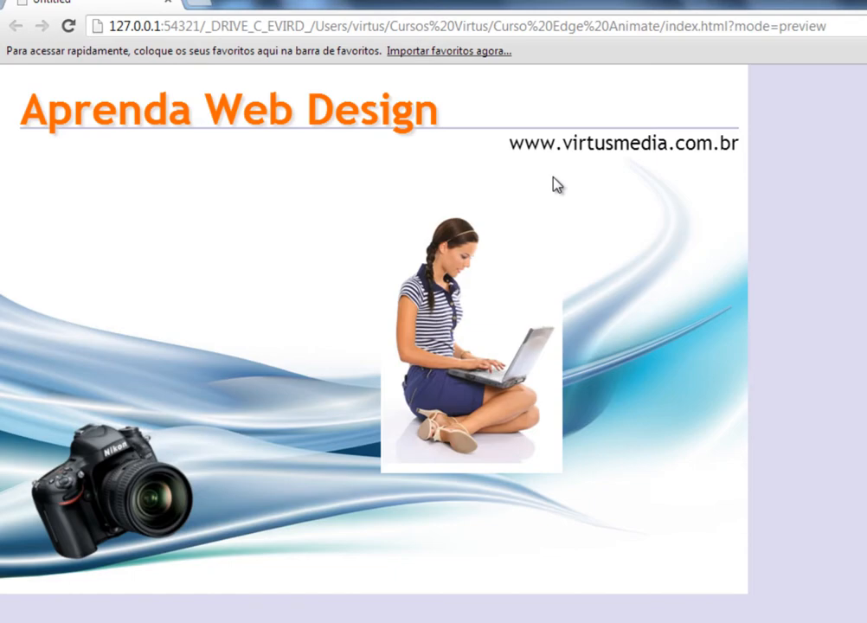
click(69, 26)
key(alt+Tab)
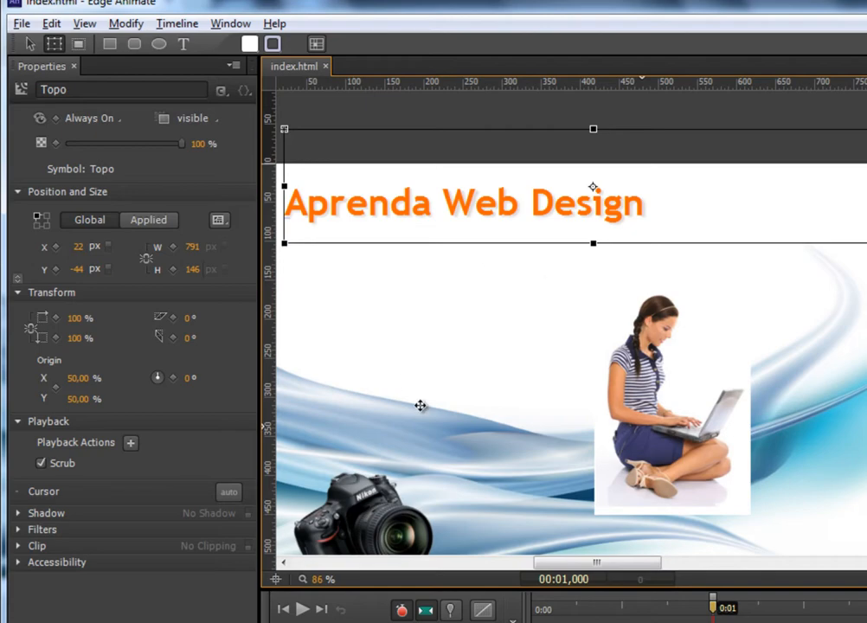
Open the Topo symbol and move the thin line beyond the stage's left edge, to about X -45 px
double_click(387, 205)
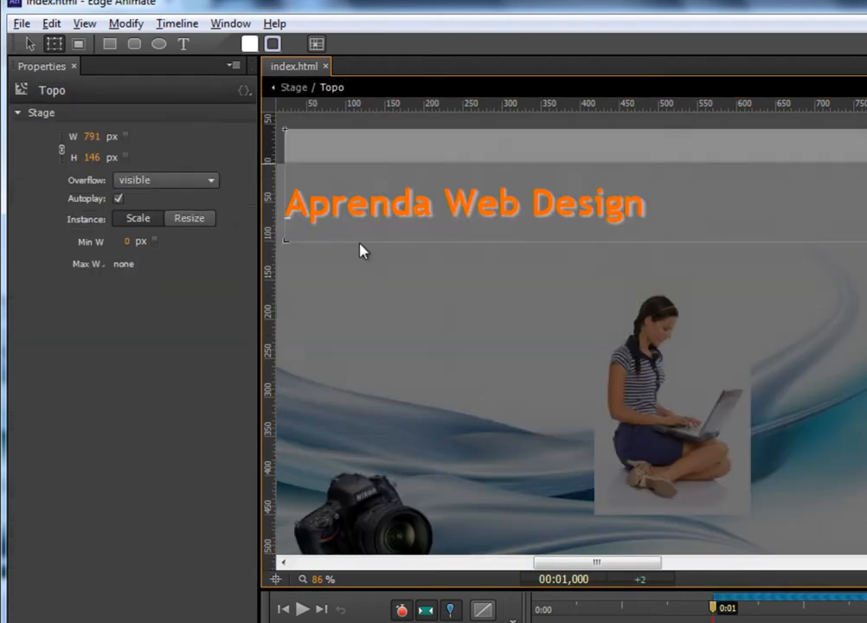
click(294, 222)
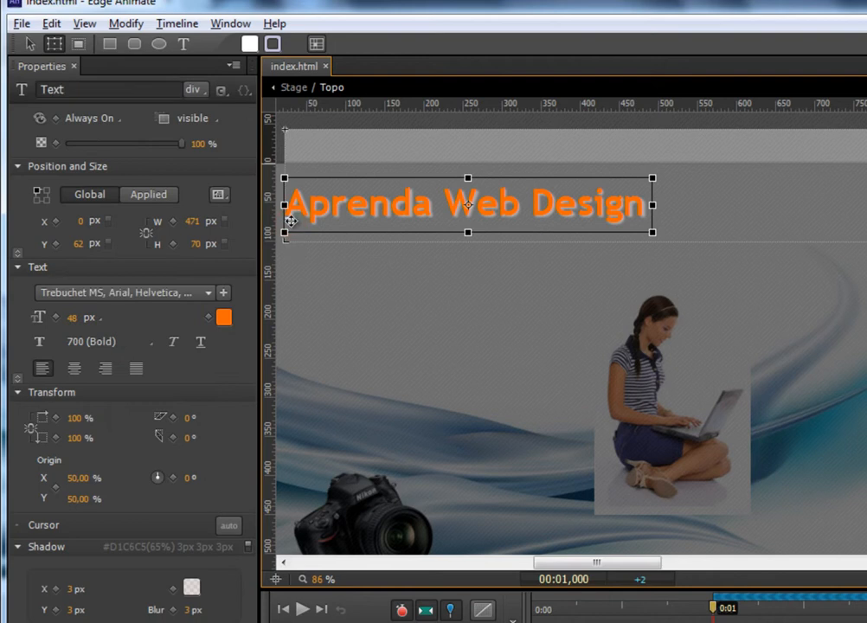
double_click(292, 222)
click(417, 234)
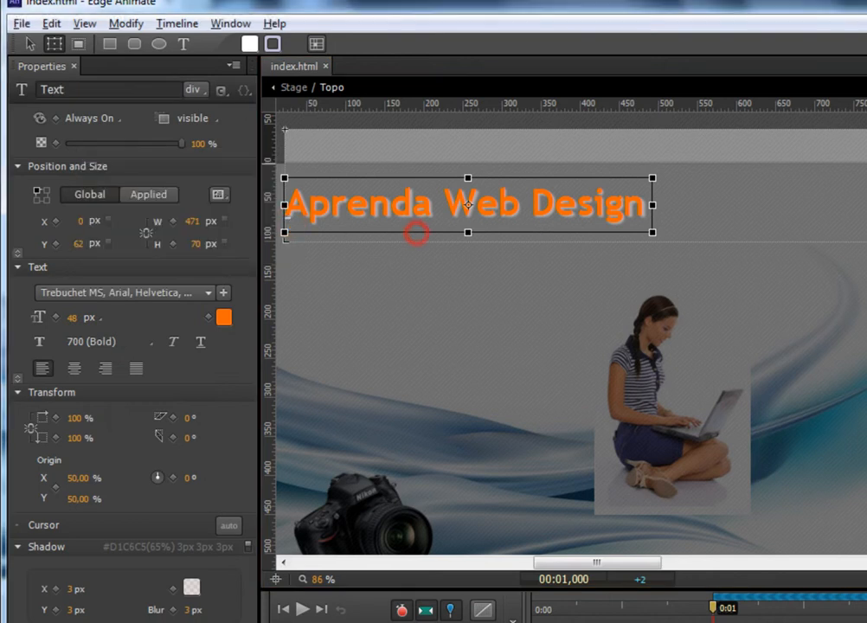
click(288, 218)
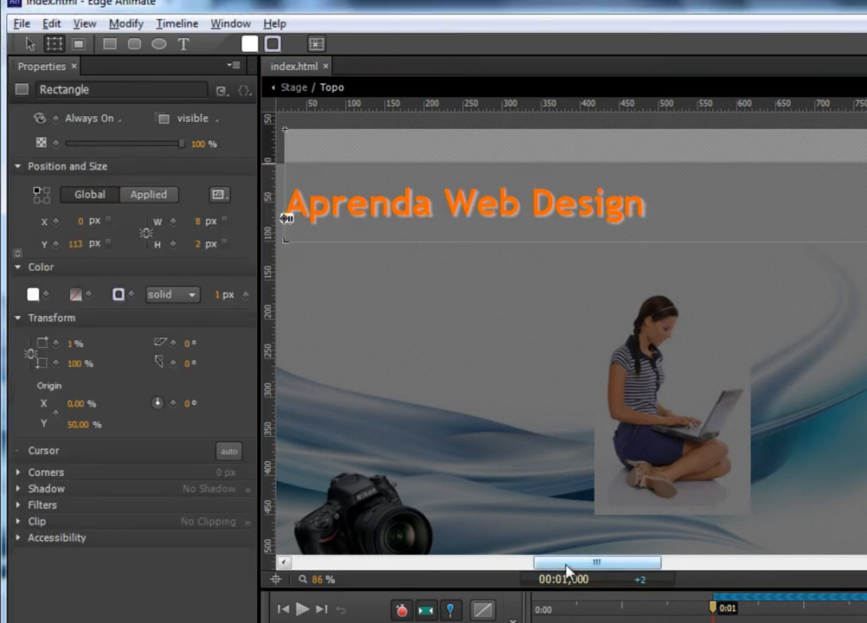
drag(566, 564, 552, 564)
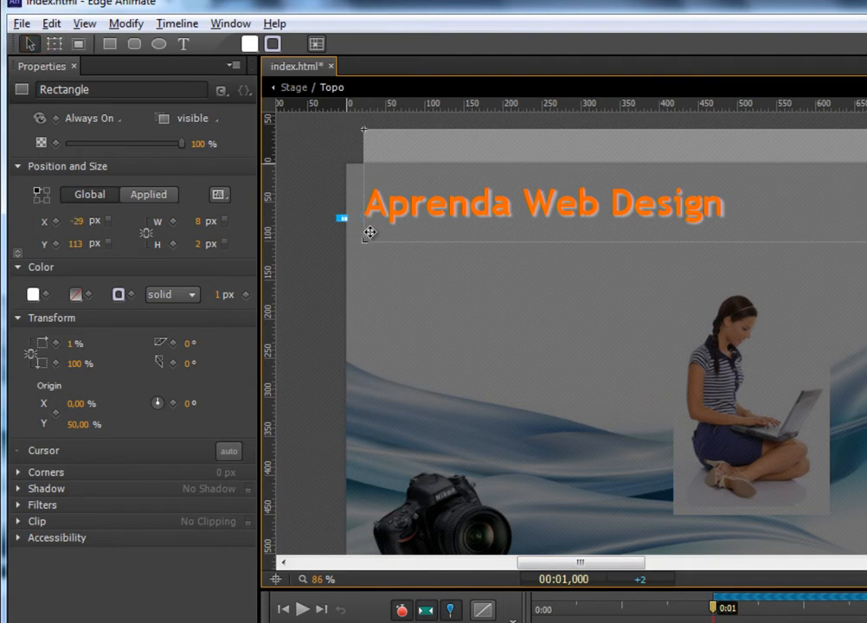
Save the document, preview the header animation in the browser, and return to Edge Animate
click(21, 23)
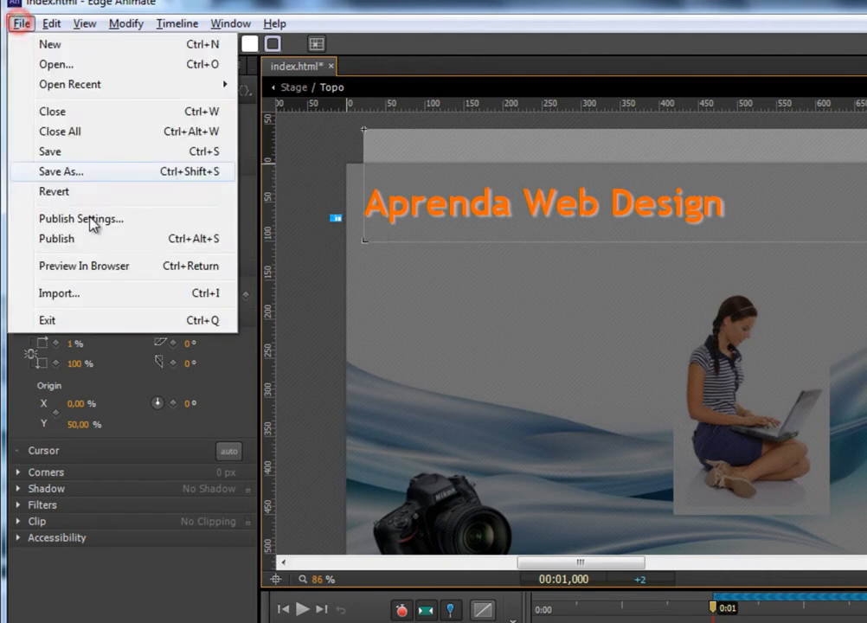
click(72, 151)
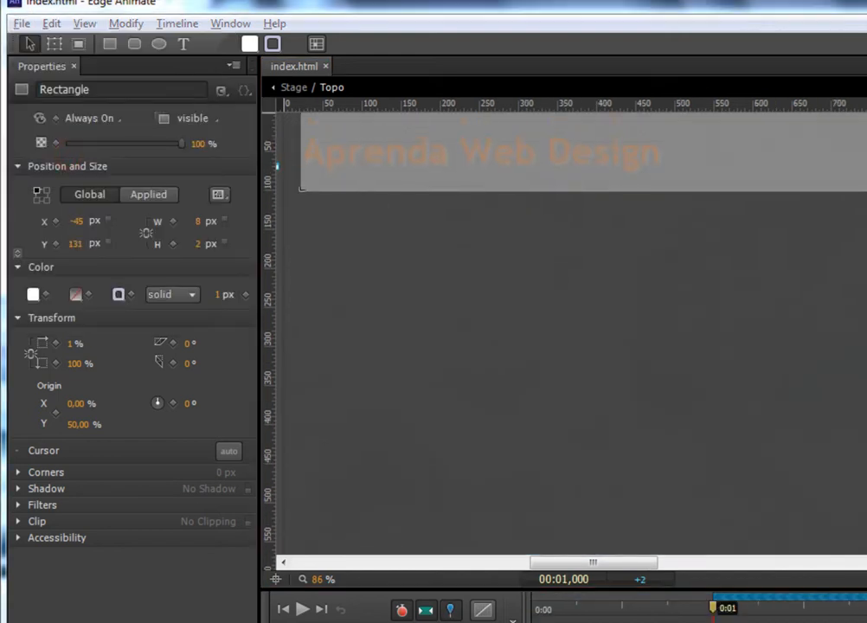
key(ctrl+Return)
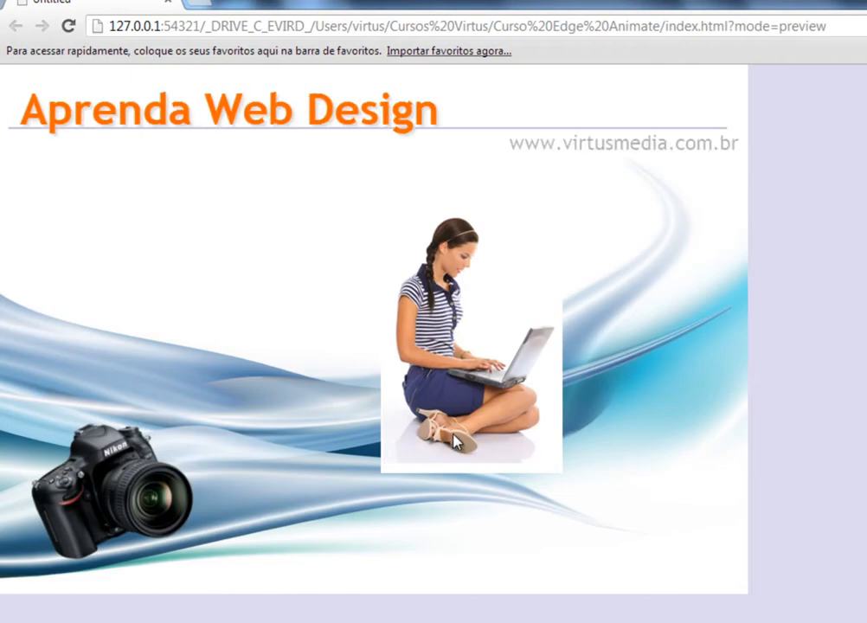
key(alt+Tab)
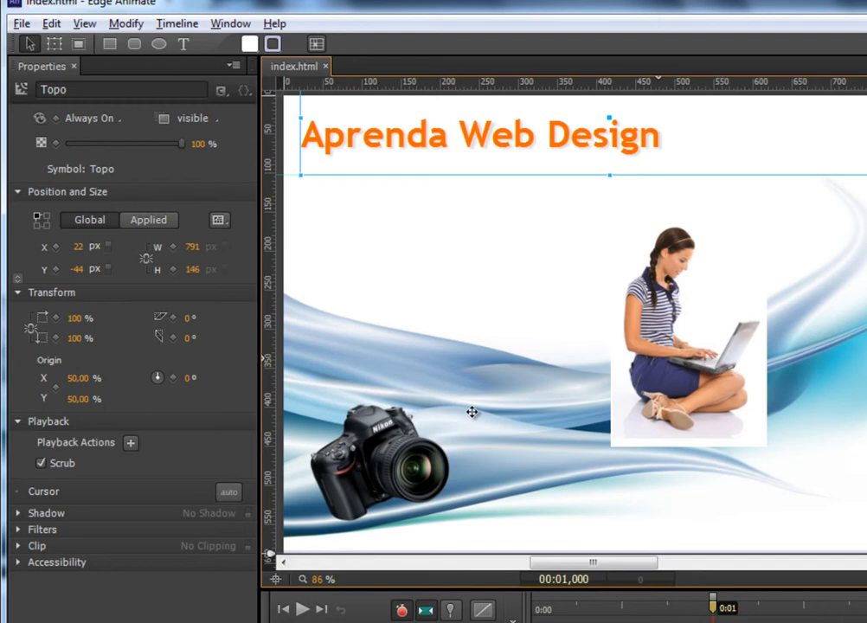
Import flash.png and place it over the top of the camera at about X 22 px, Y 300 px
click(392, 468)
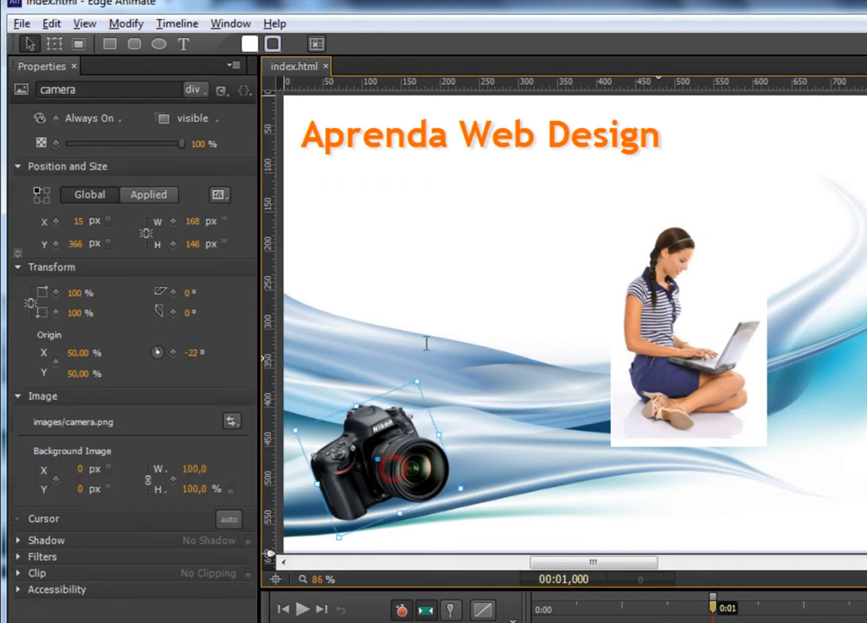
click(62, 24)
mouse_move(24, 29)
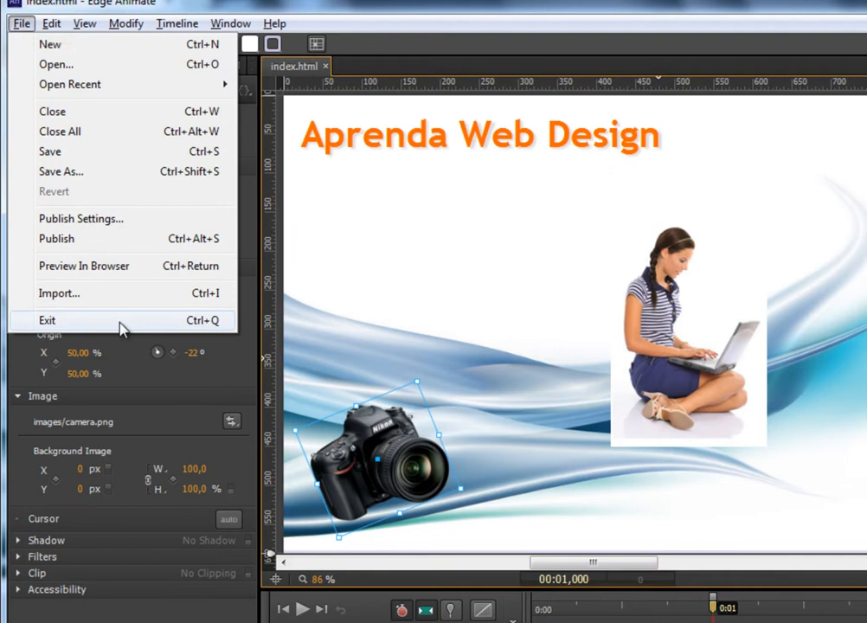
click(78, 293)
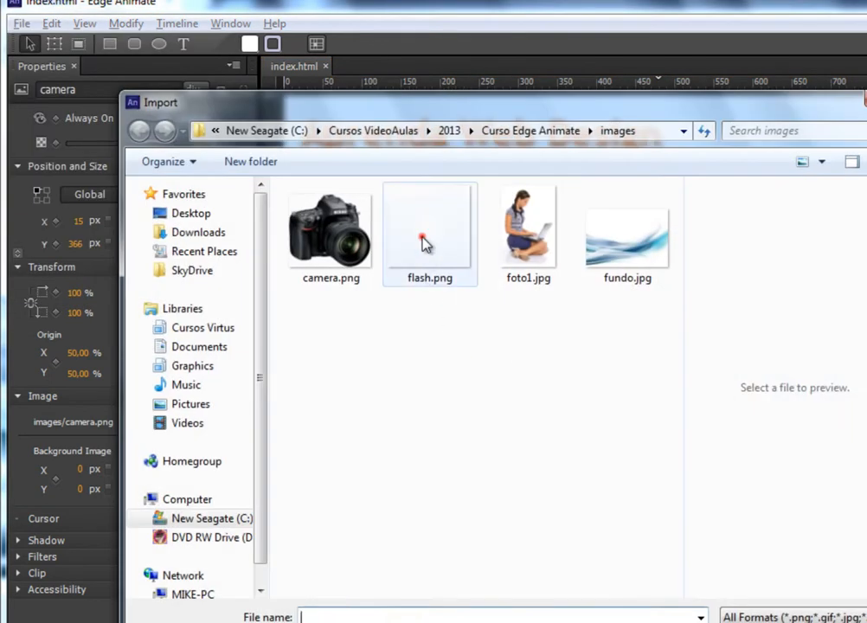
click(424, 236)
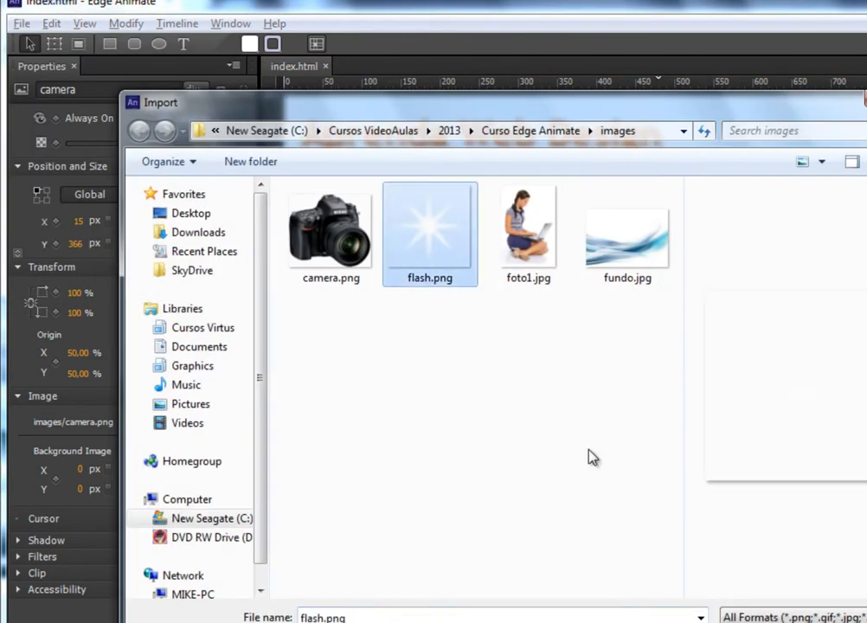
key(Return)
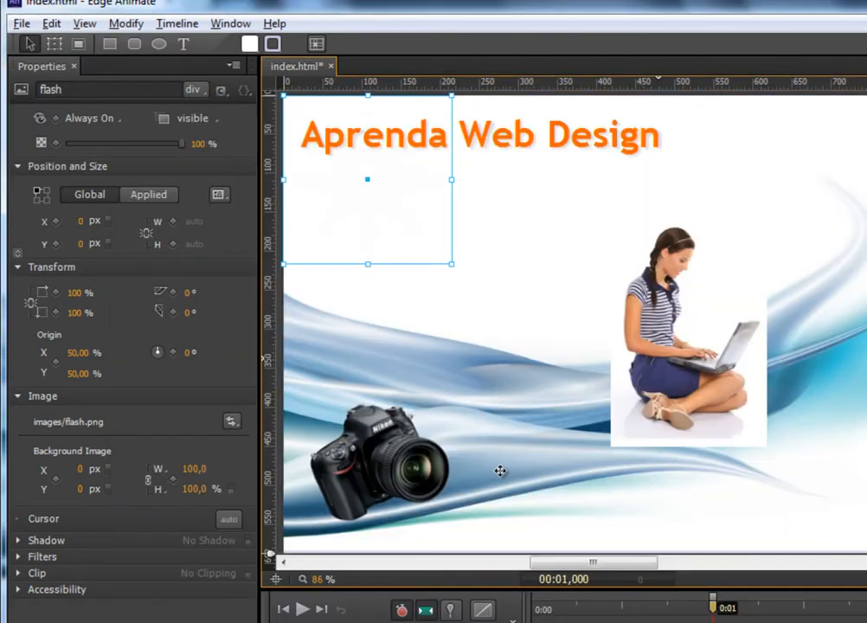
drag(374, 180, 396, 413)
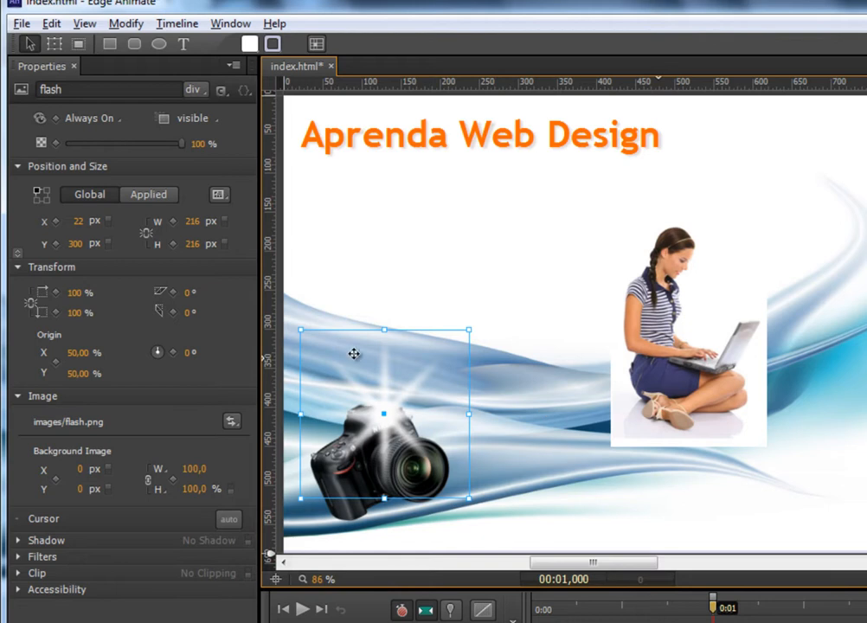
Convert the flash and camera images together into a symbol named maquina with autoplay enabled
shift+click(351, 512)
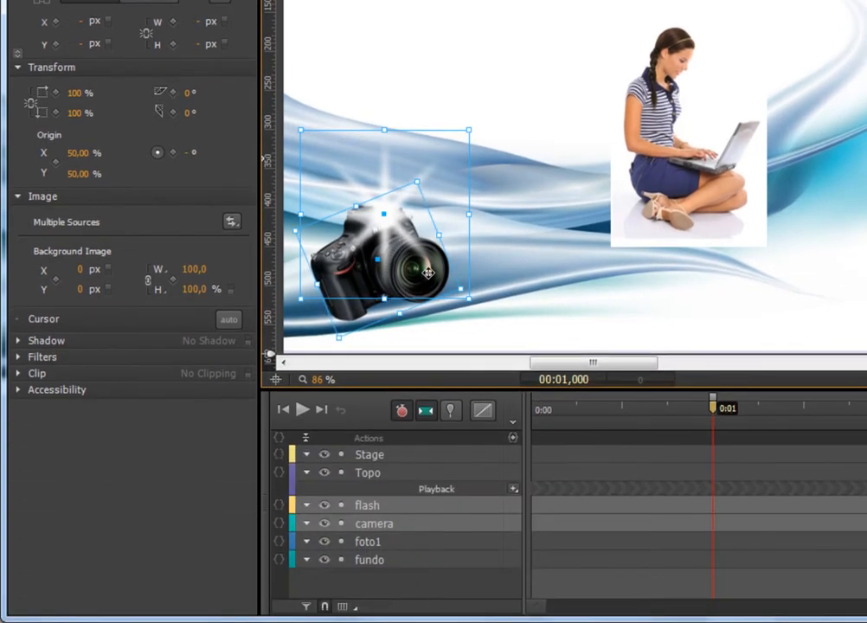
right_click(403, 249)
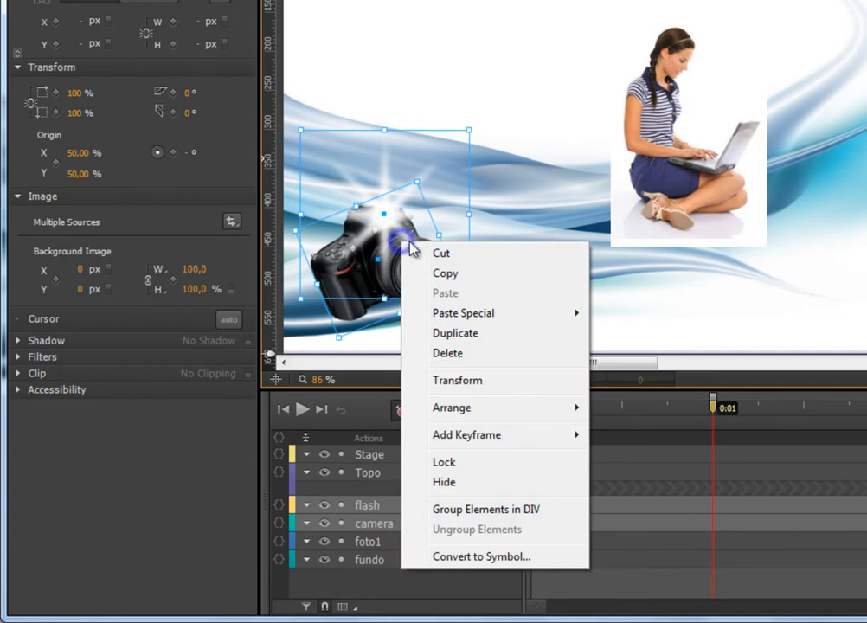
click(472, 556)
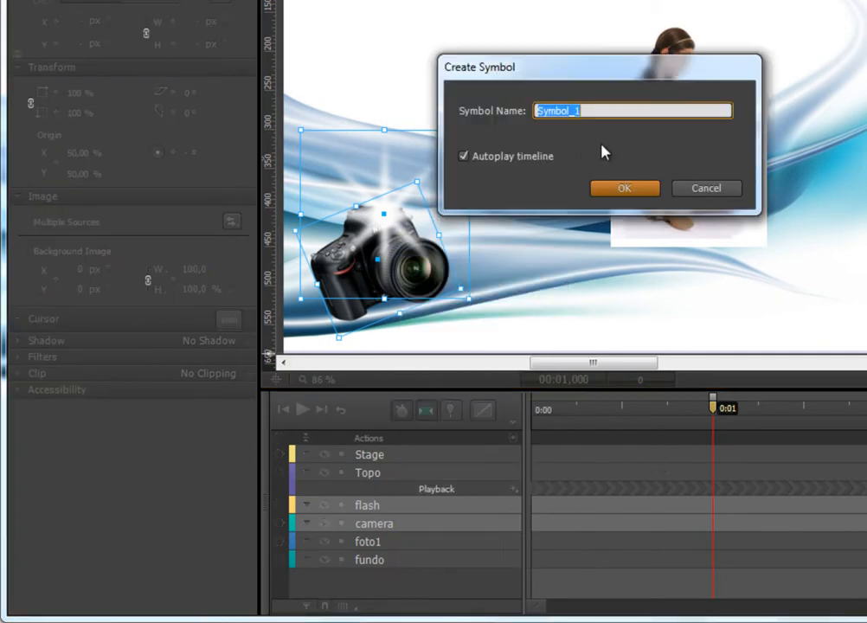
text(maquina)
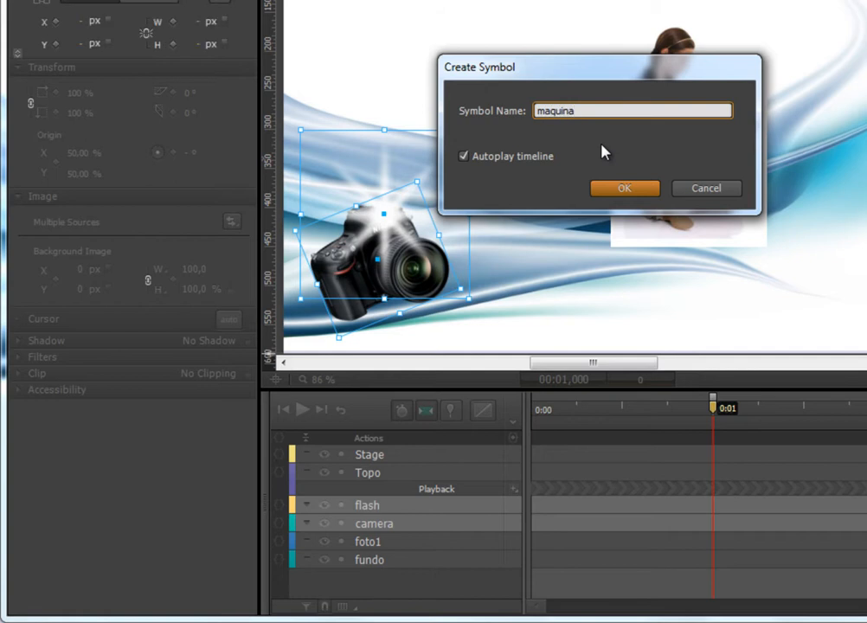
key(Return)
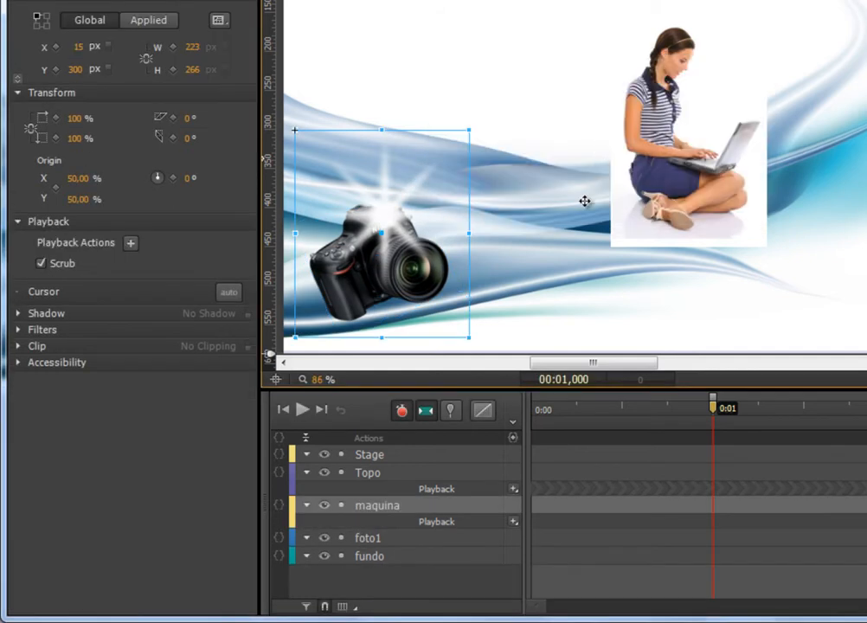
Inside the maquina symbol, select the flash image and set a pinned transition range from 0:00 to 0.25 s
double_click(357, 283)
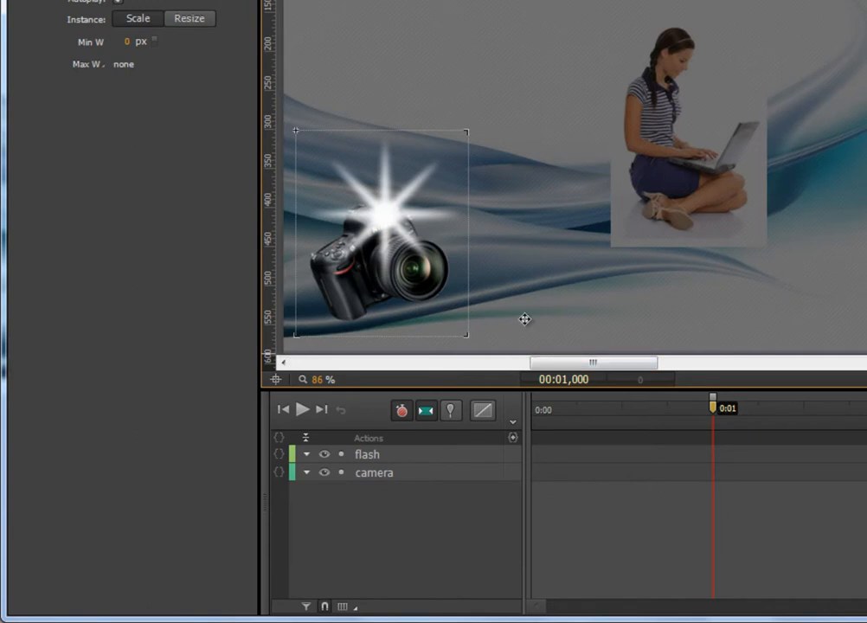
click(386, 222)
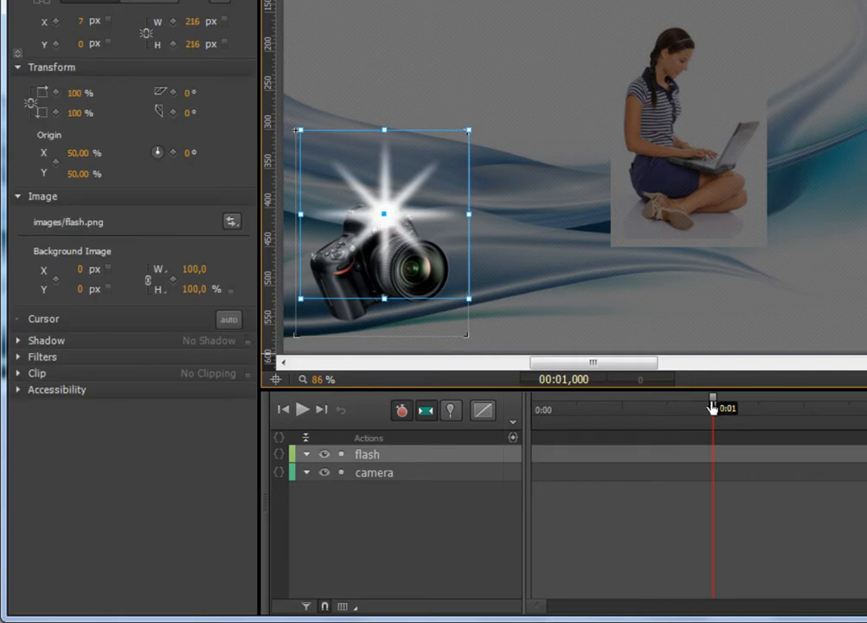
drag(713, 405, 702, 405)
drag(581, 419, 533, 418)
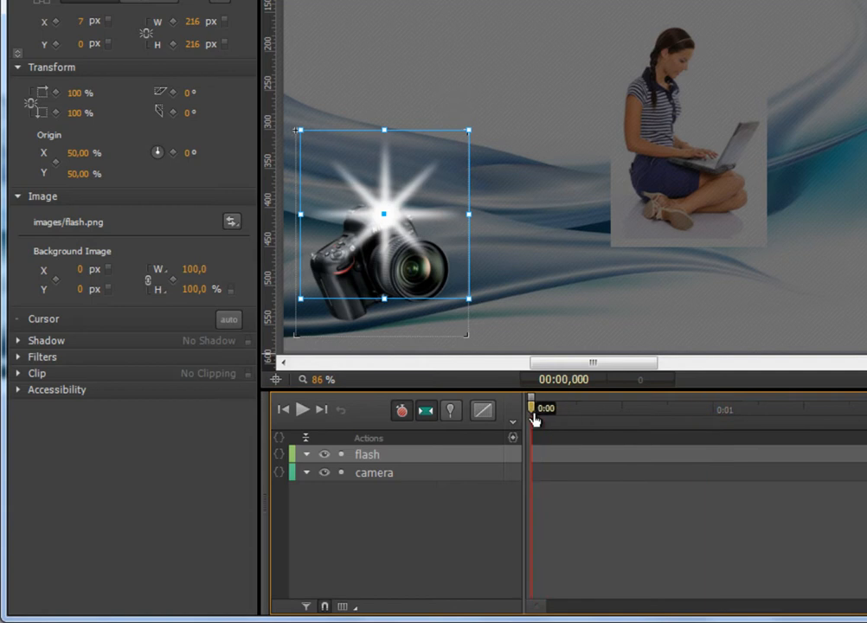
click(453, 414)
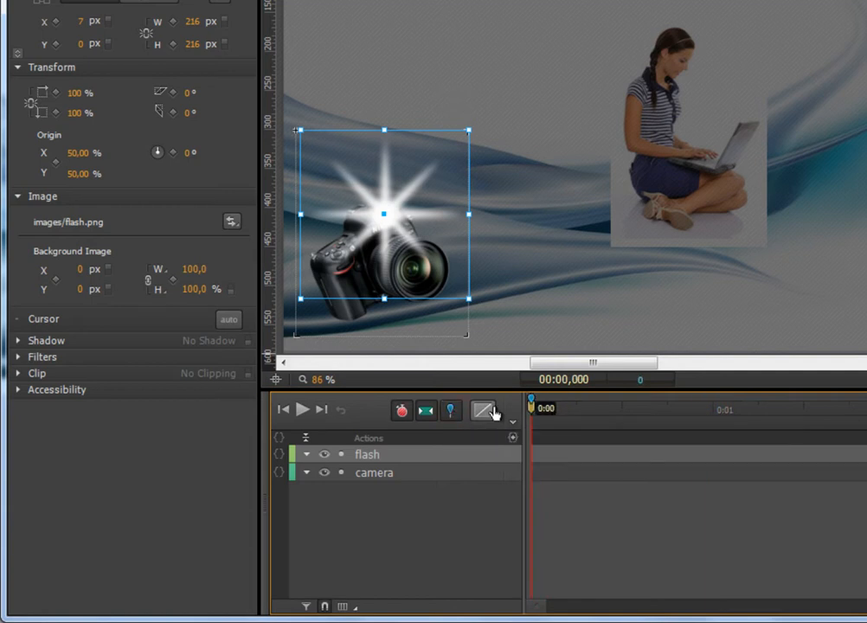
drag(533, 403, 571, 406)
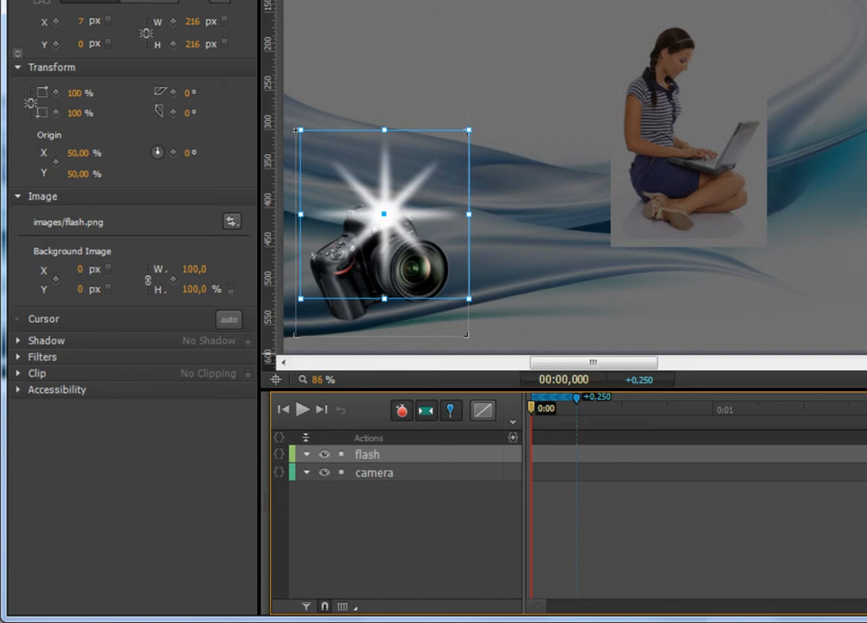
Link the flash's scale values and shrink it around its centre to about 32% at the start of the transition
click(297, 130)
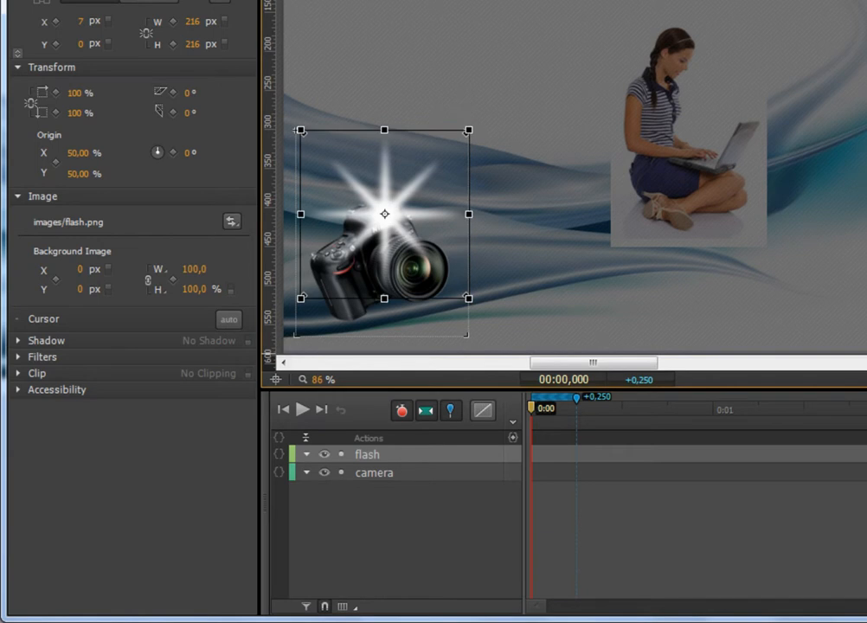
click(30, 104)
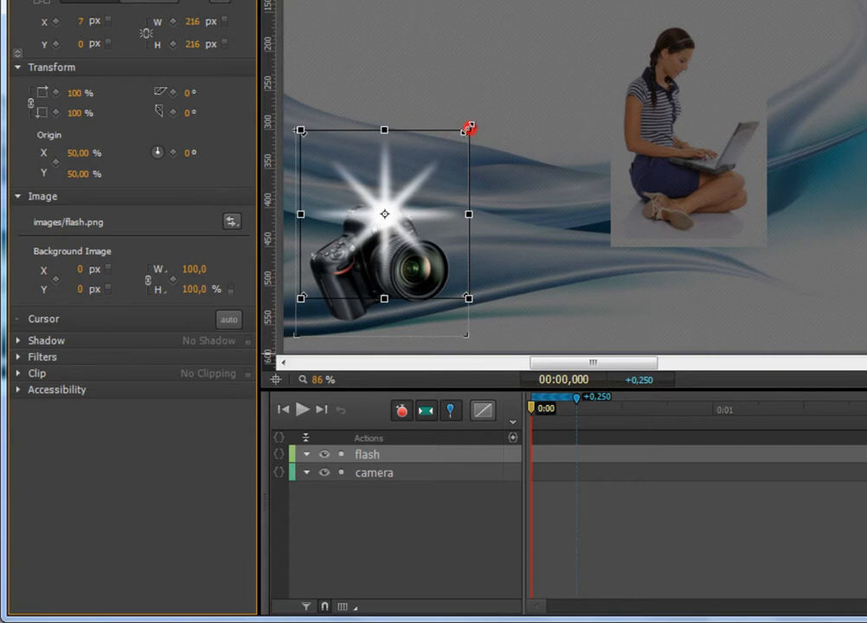
drag(468, 129, 414, 215)
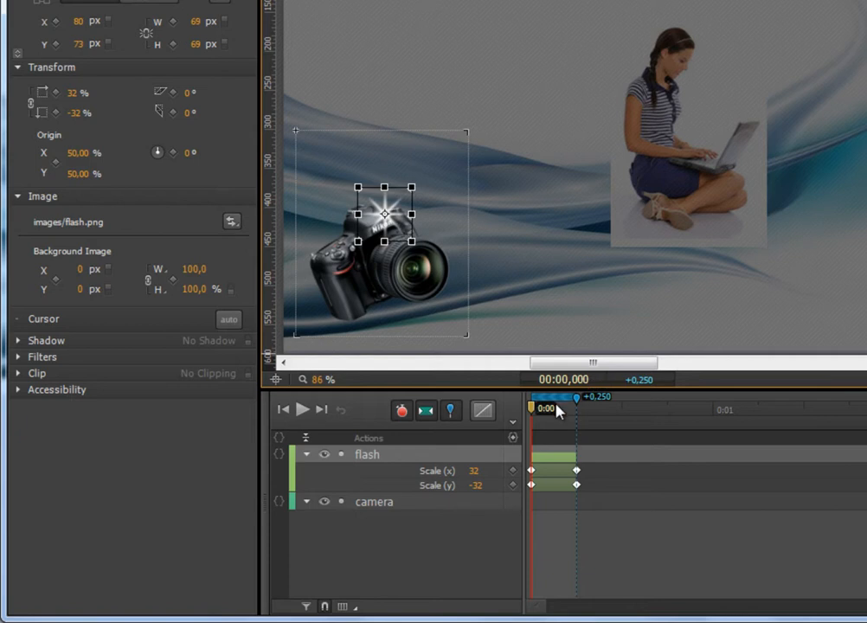
mouse_move(532, 408)
mouse_down()
mouse_move(577, 418)
mouse_move(542, 410)
mouse_move(533, 418)
mouse_up()
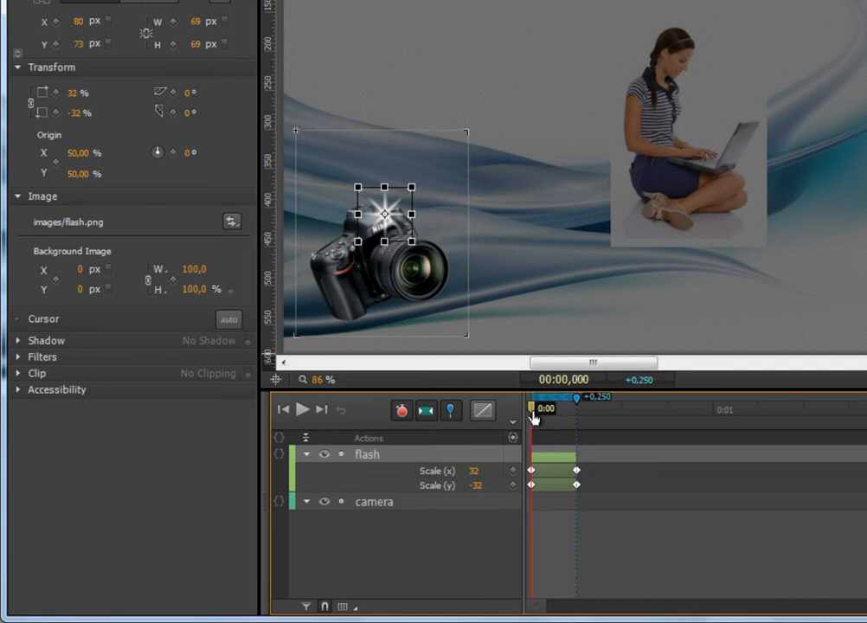
Set the flash's vertical scale to 32% independently of the horizontal one, relink the scales, and check the timeline start
click(76, 113)
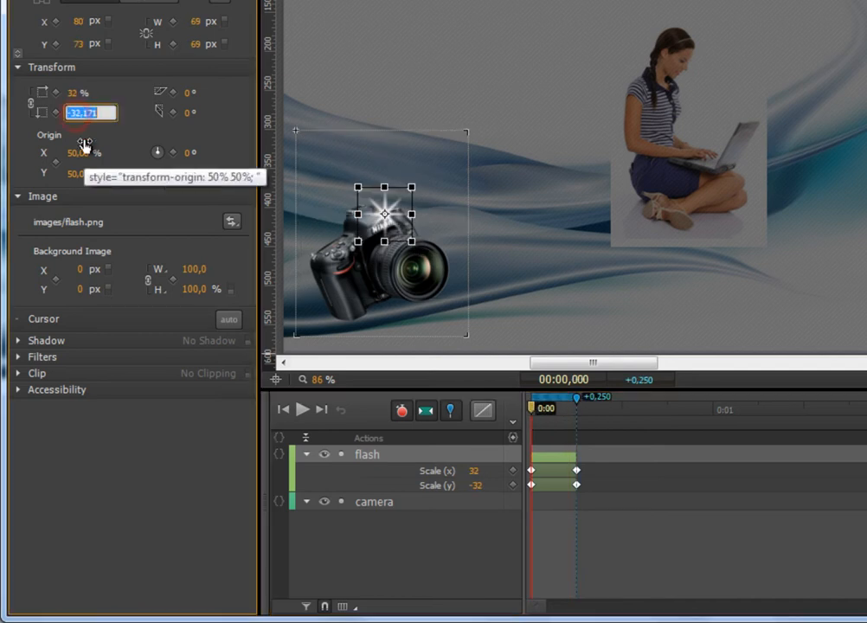
click(31, 103)
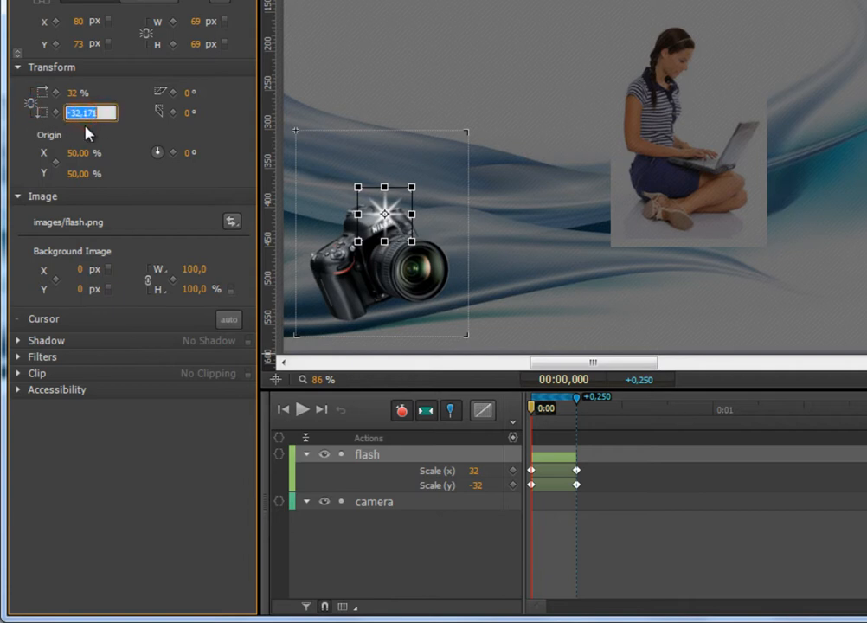
text(32)
key(Return)
click(30, 103)
mouse_move(527, 413)
mouse_down()
mouse_move(557, 410)
mouse_move(579, 422)
mouse_move(549, 421)
mouse_move(575, 421)
mouse_move(545, 408)
mouse_move(517, 421)
mouse_up()
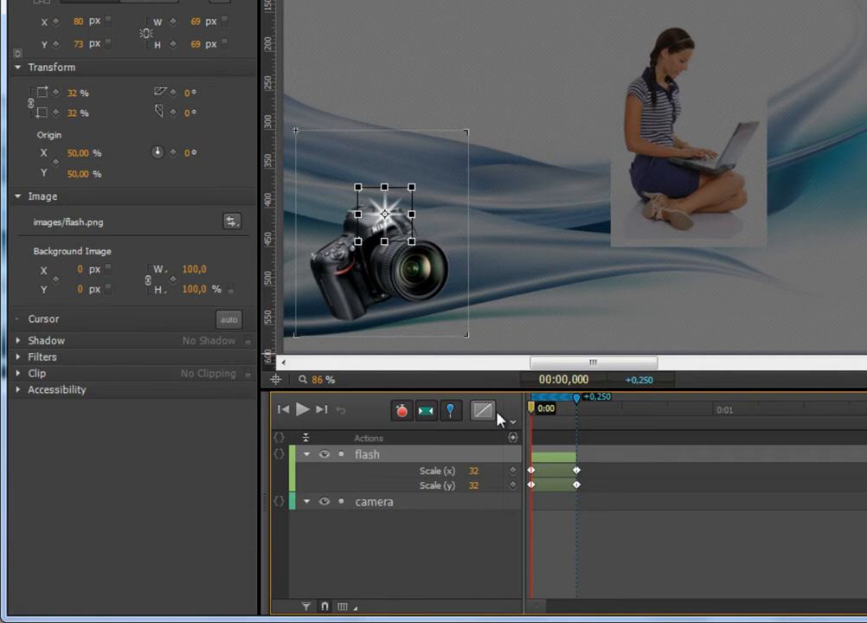
Turn off auto-keyframing and shift the flash left on the camera to about X 59 px
click(401, 413)
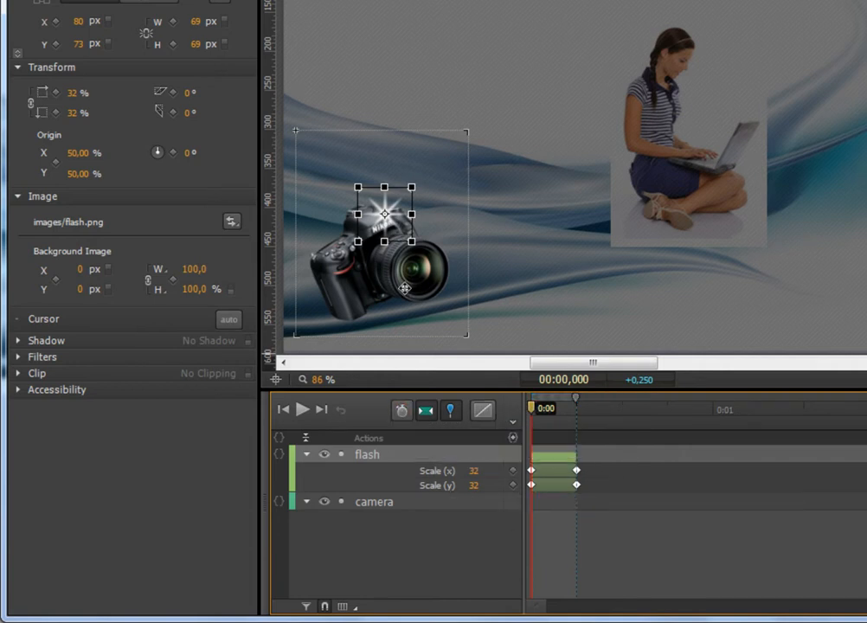
drag(395, 222, 378, 221)
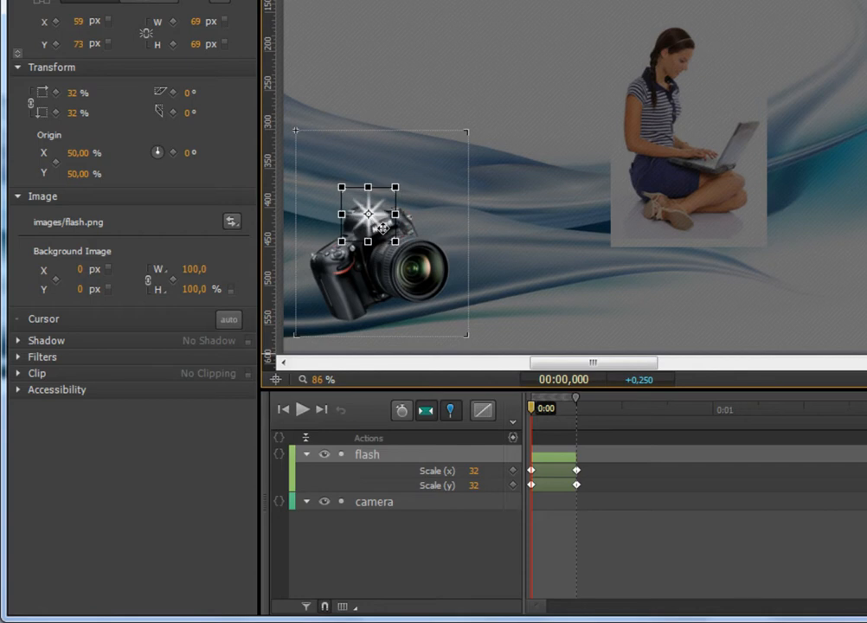
mouse_move(533, 413)
mouse_down()
mouse_move(579, 408)
mouse_move(529, 406)
mouse_up()
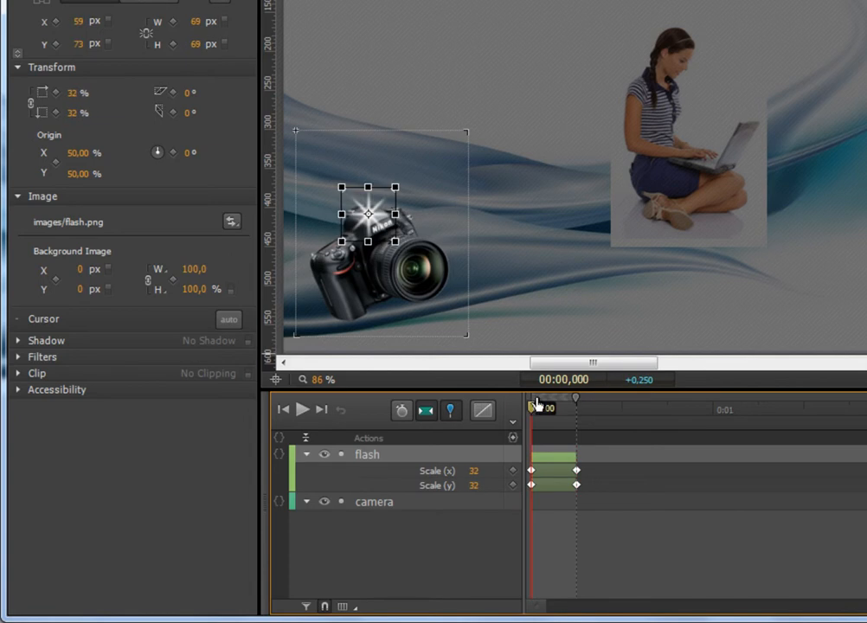
Add a timeline trigger at 0.25 s in the maquina symbol that runs the Play Reverse action
drag(532, 407, 576, 408)
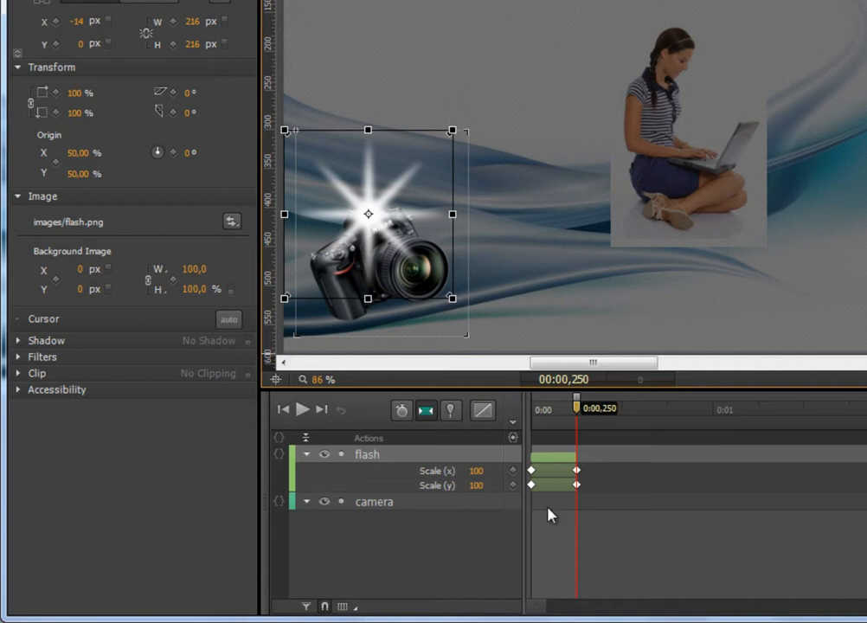
click(563, 527)
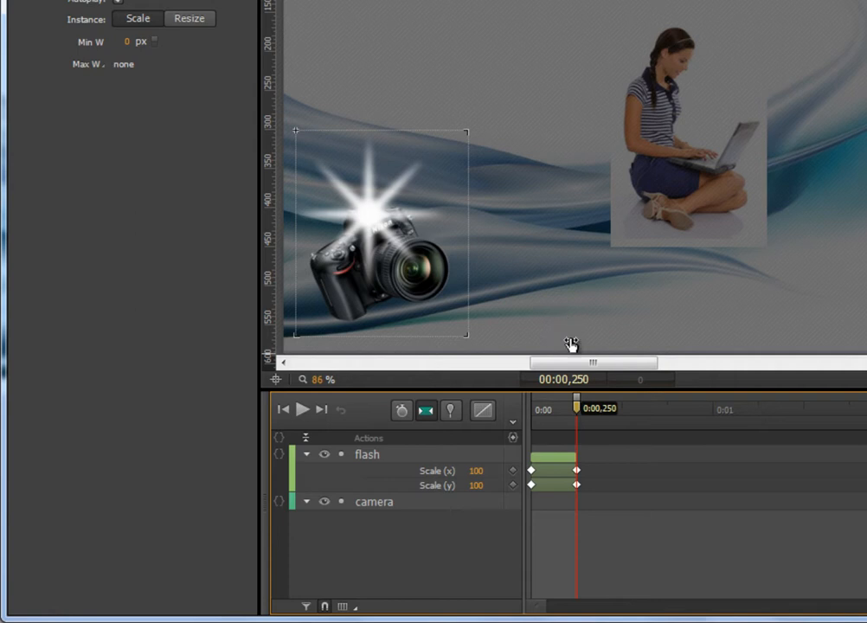
click(514, 438)
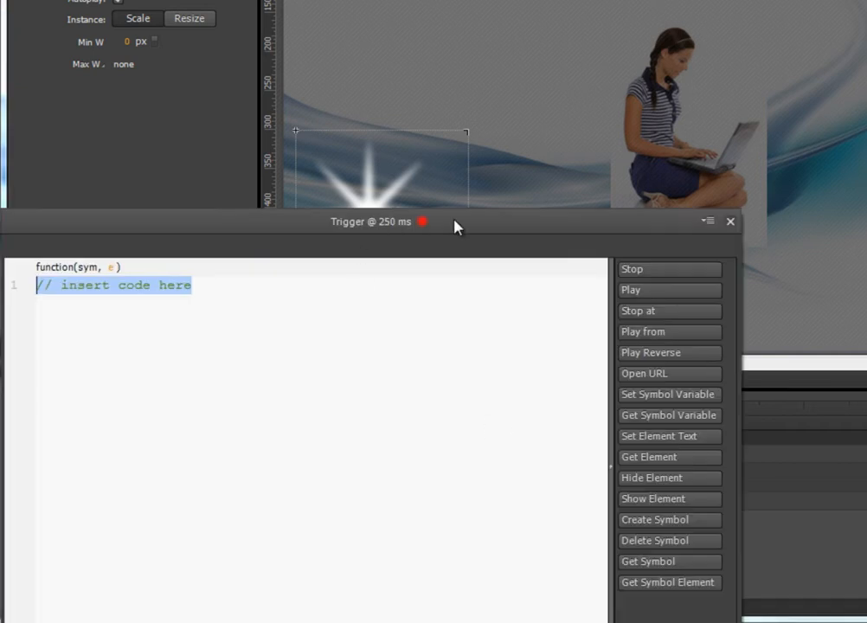
drag(456, 226, 709, 116)
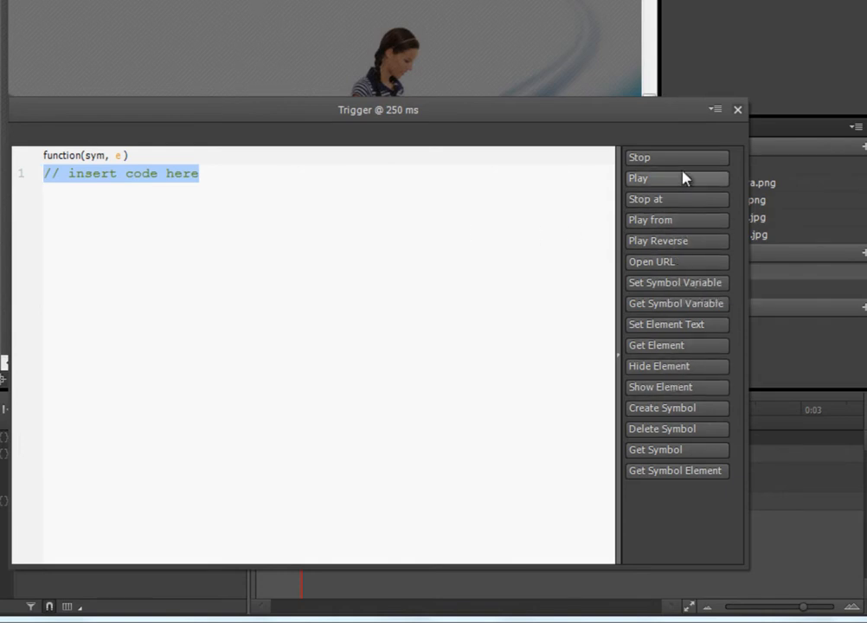
click(644, 249)
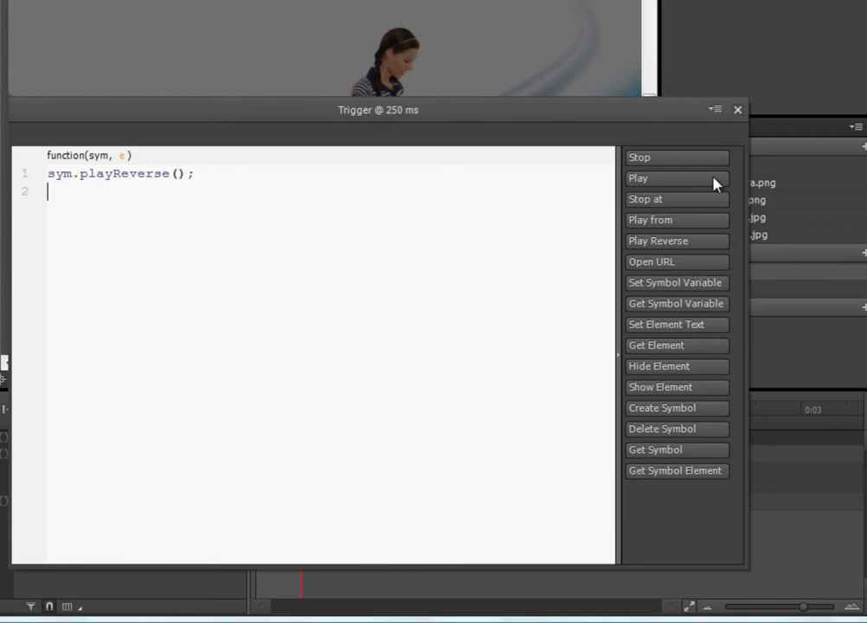
click(737, 109)
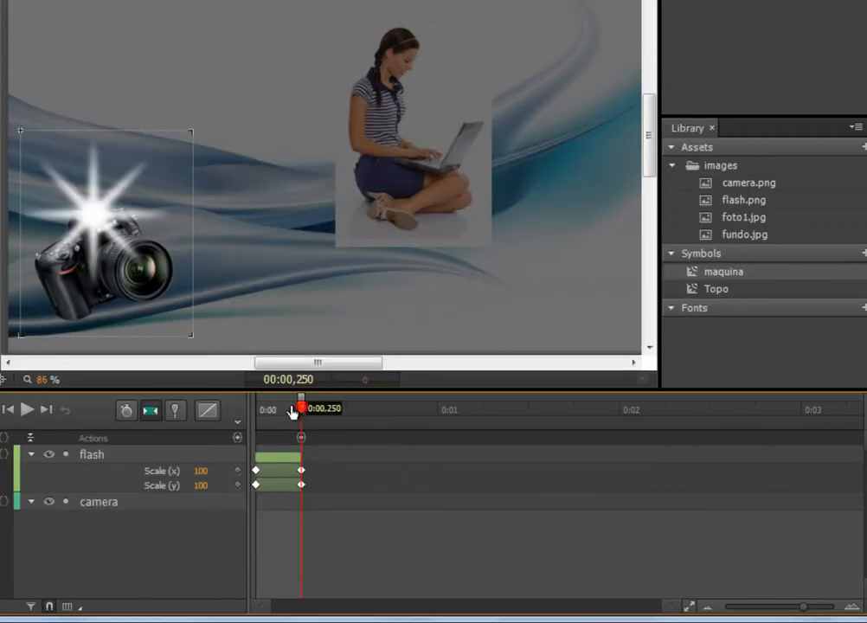
Add a timeline trigger at 0:00 in the maquina symbol that runs the Stop action
drag(299, 408, 257, 419)
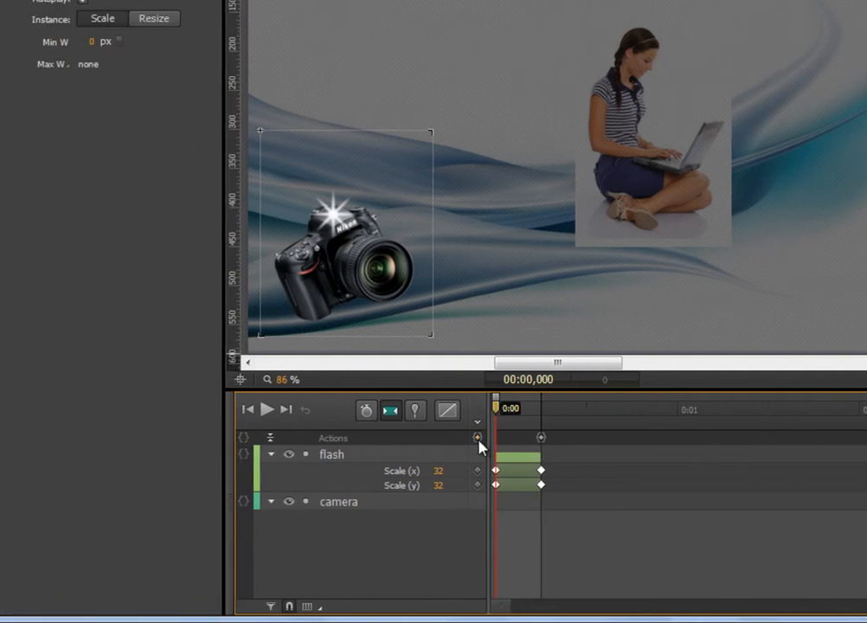
click(478, 439)
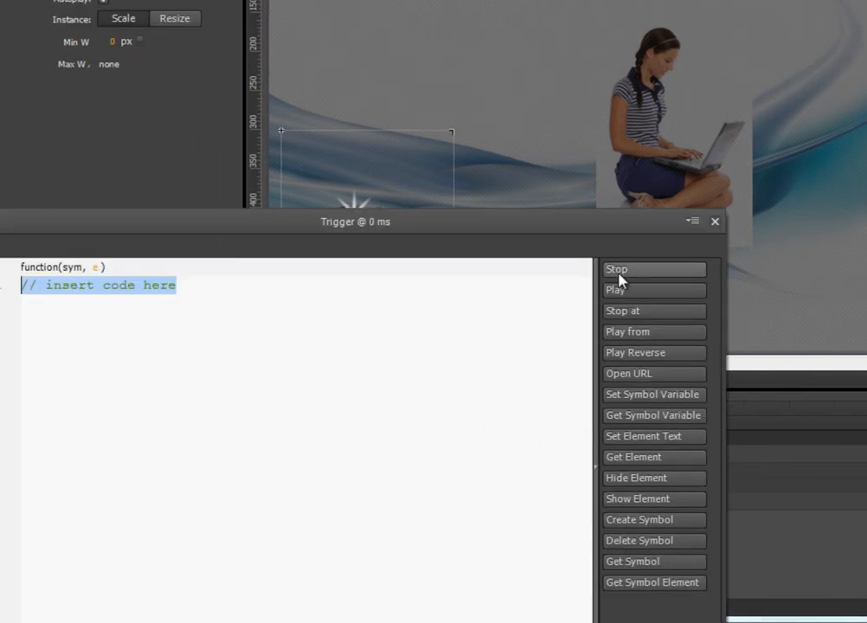
click(619, 271)
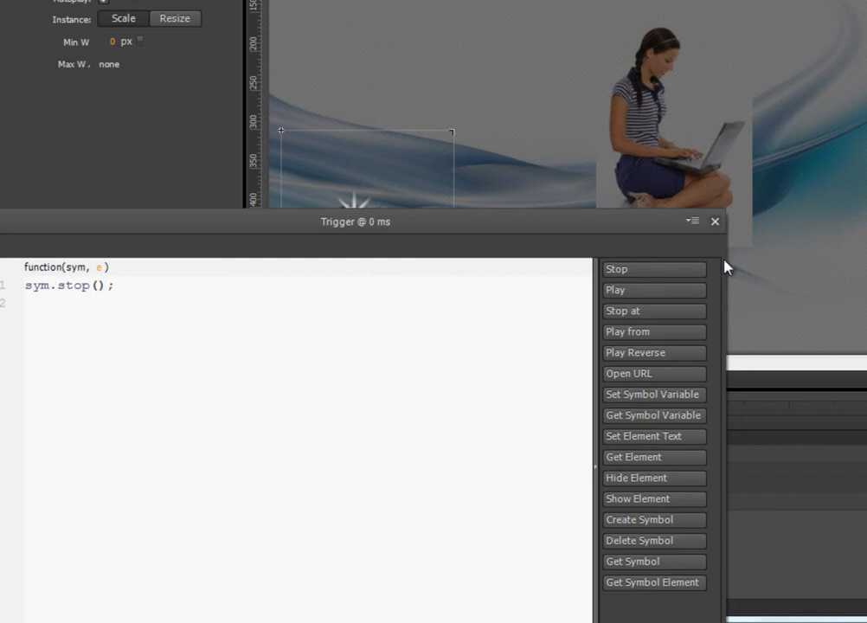
click(715, 222)
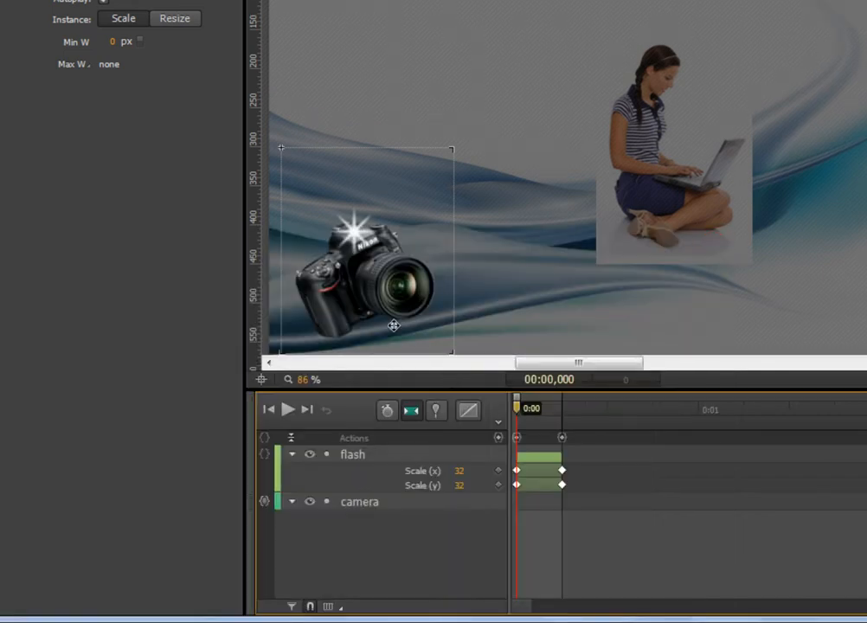
Select the flash image and set its display to On at 0:00
click(352, 232)
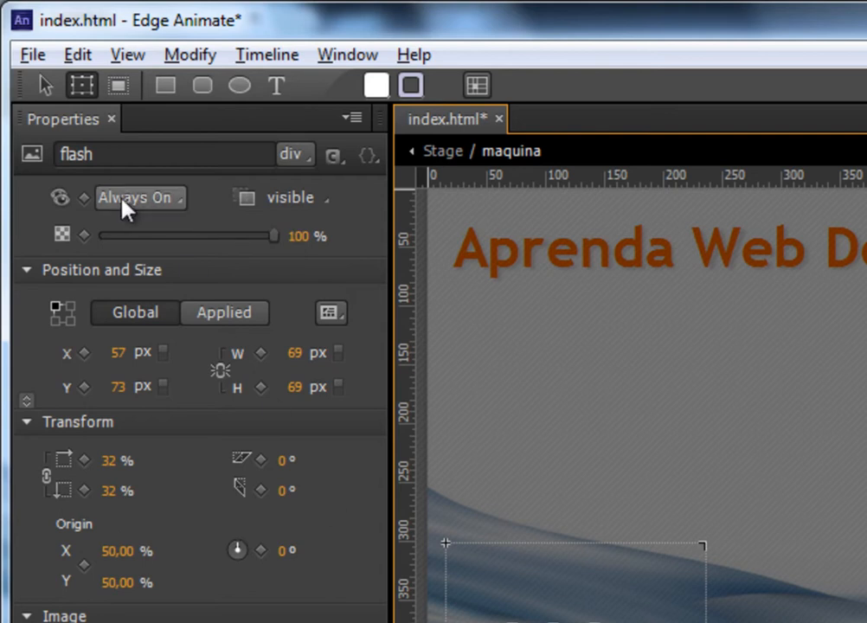
click(125, 199)
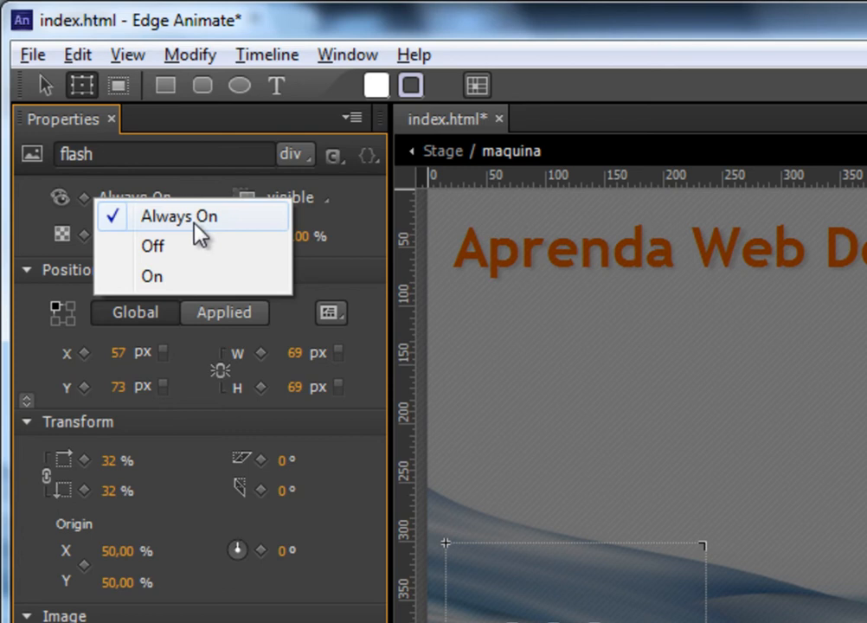
click(154, 277)
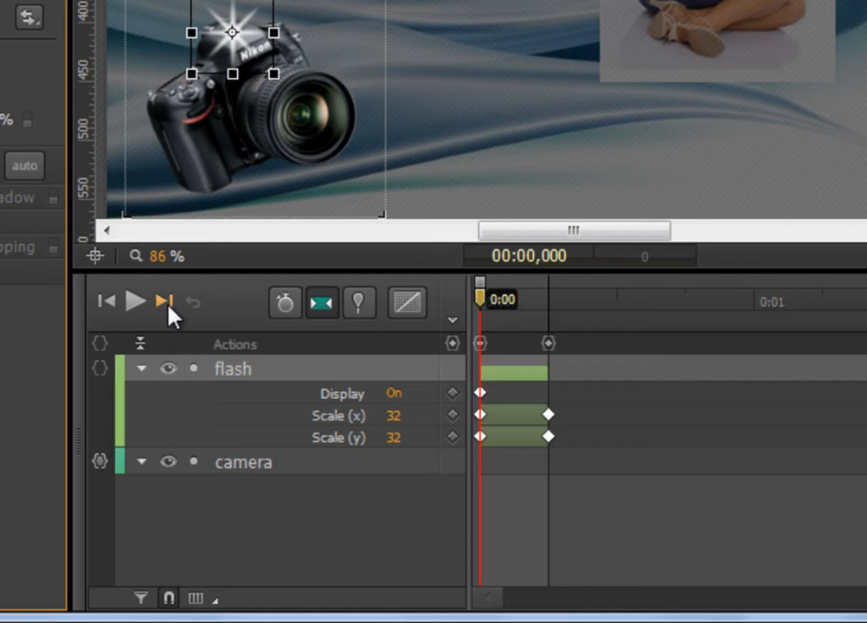
Add a display On keyframe for the flash at 0.040 s and switch its 0:00 display keyframe to Off
click(482, 300)
drag(483, 300, 490, 307)
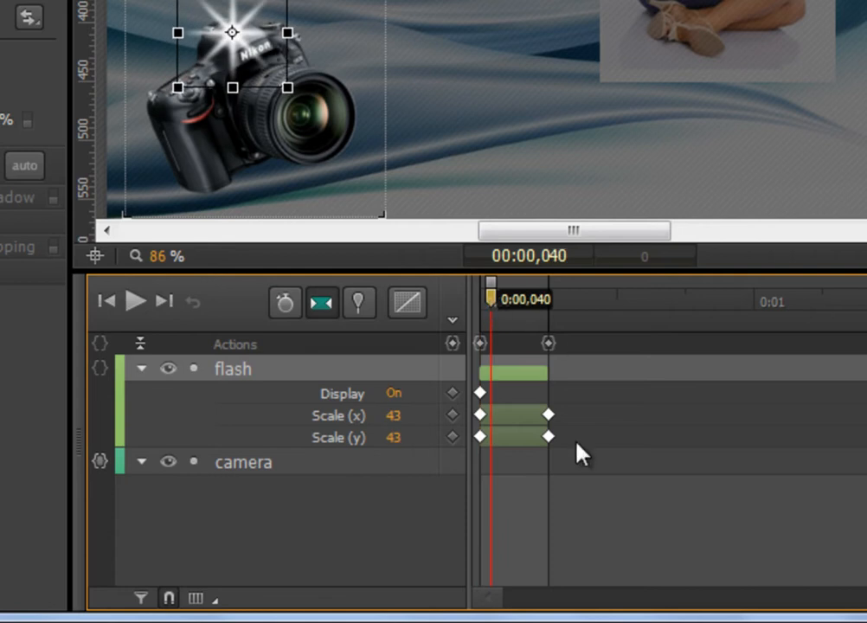
click(452, 393)
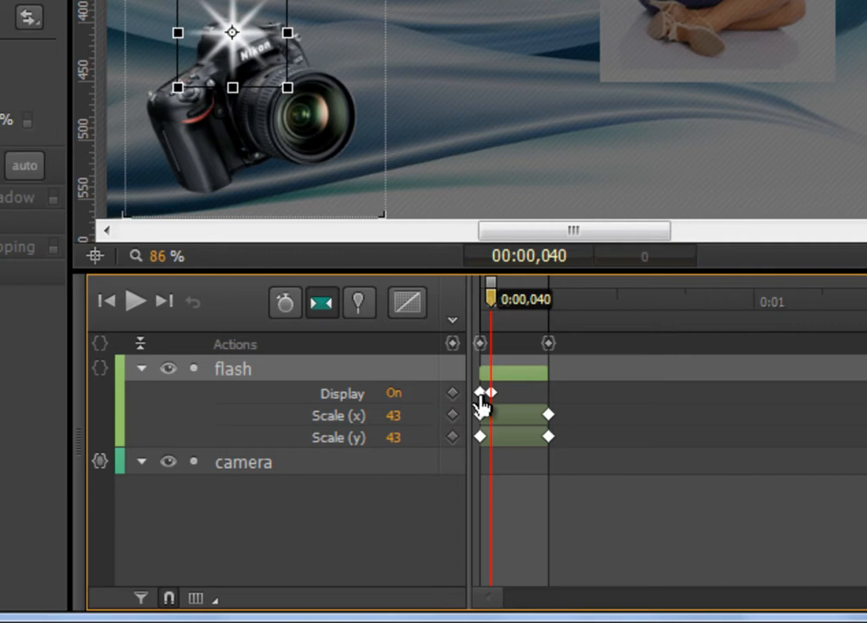
click(480, 395)
drag(490, 293, 481, 299)
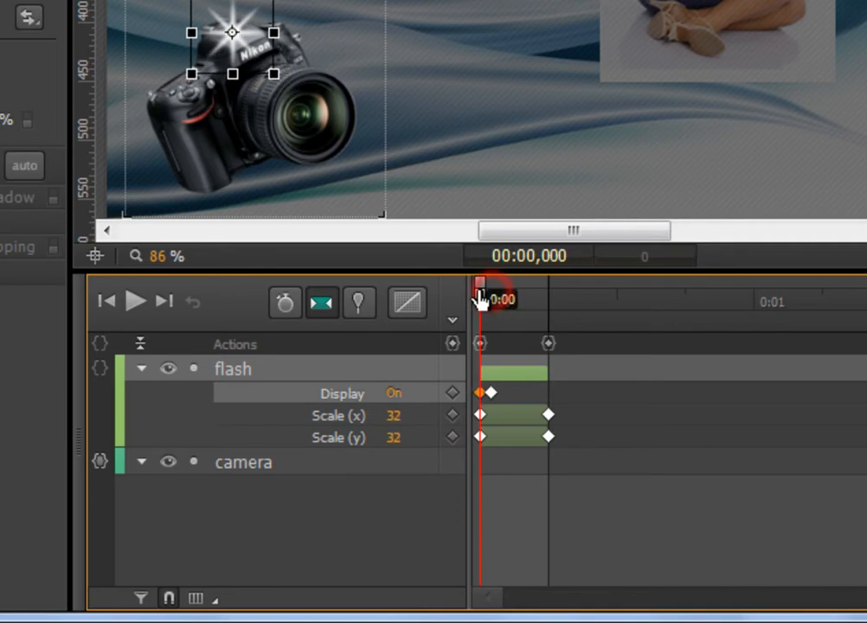
click(393, 393)
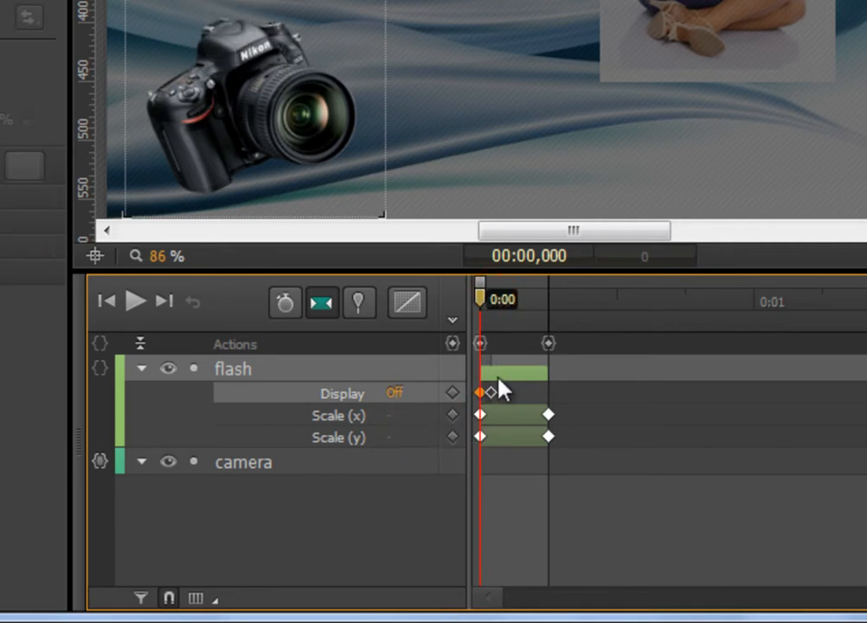
Scrub through the start of the flash animation and preview the page in the browser
drag(485, 303, 505, 299)
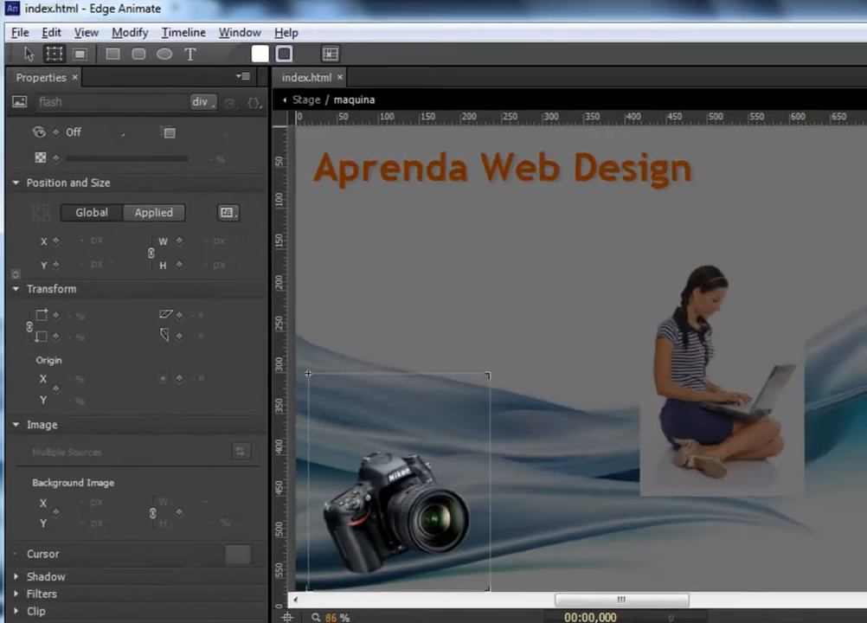
key(ctrl+Return)
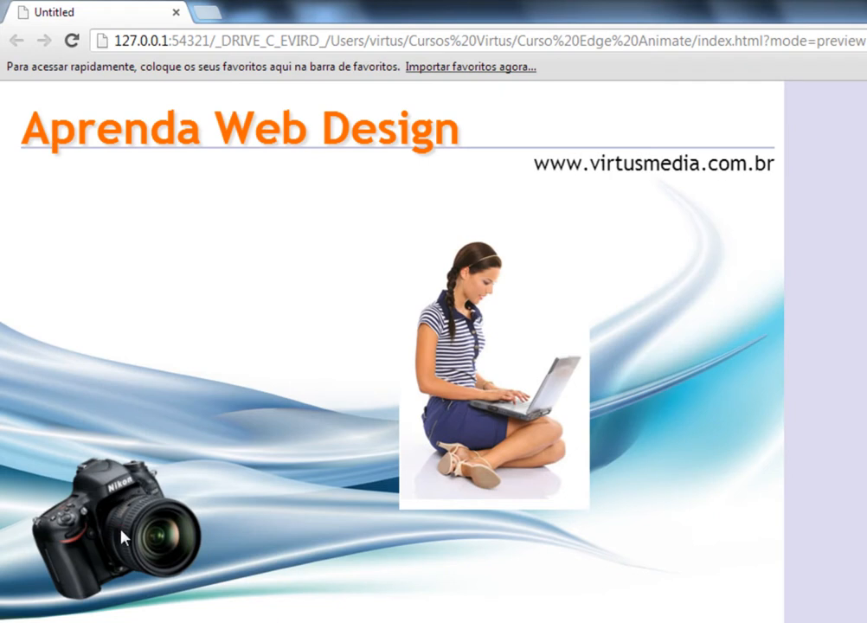
key(alt+Tab)
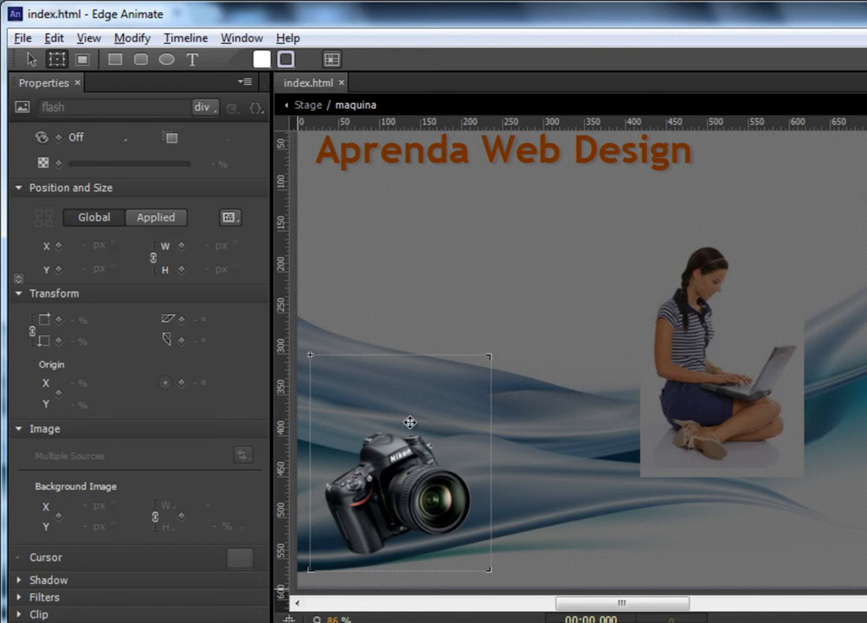
Return to the main stage and convert the photo of the woman with the laptop into a symbol named foto
click(309, 104)
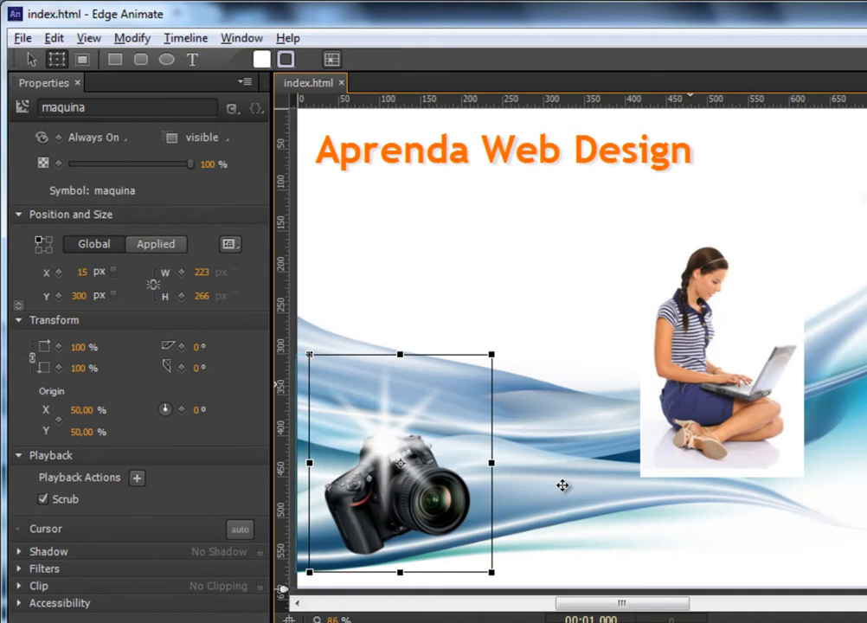
click(563, 479)
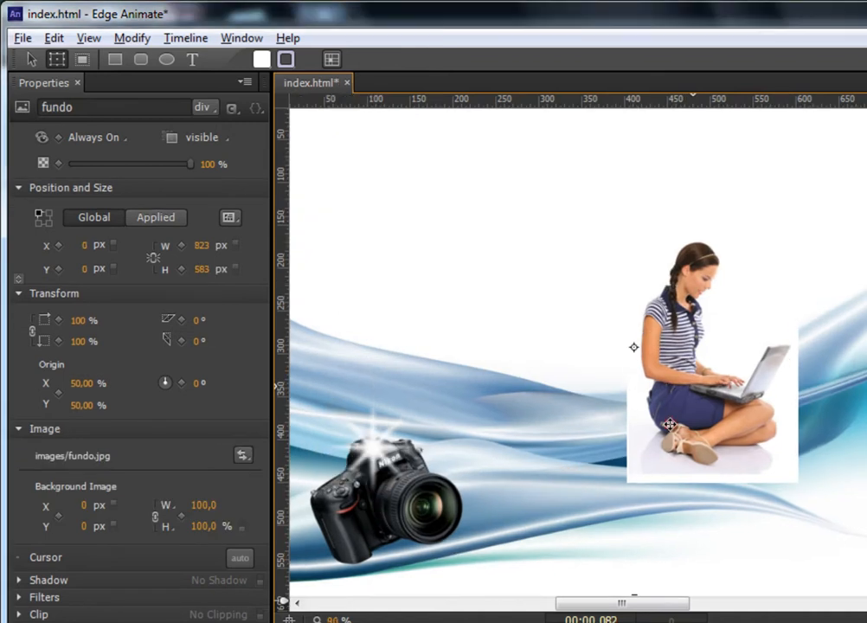
click(669, 425)
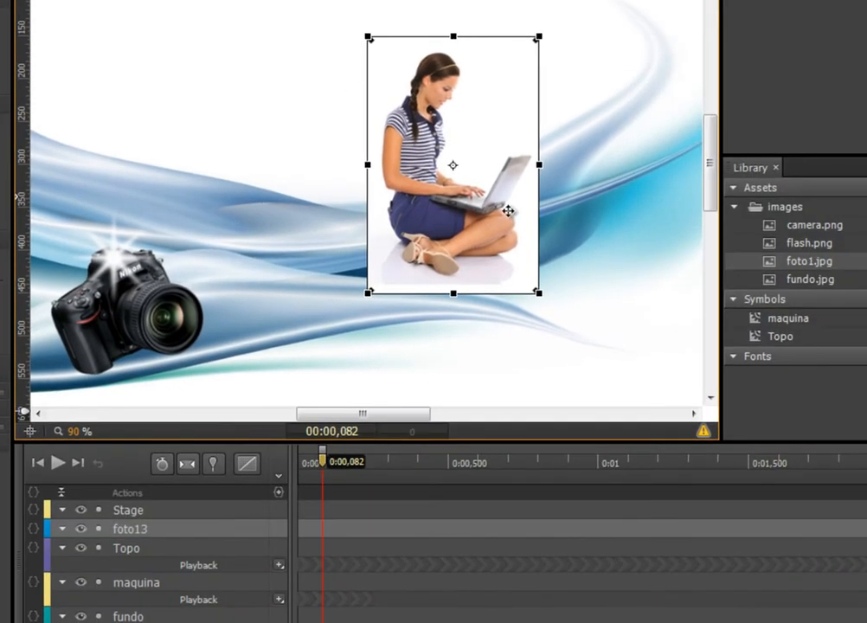
right_click(467, 215)
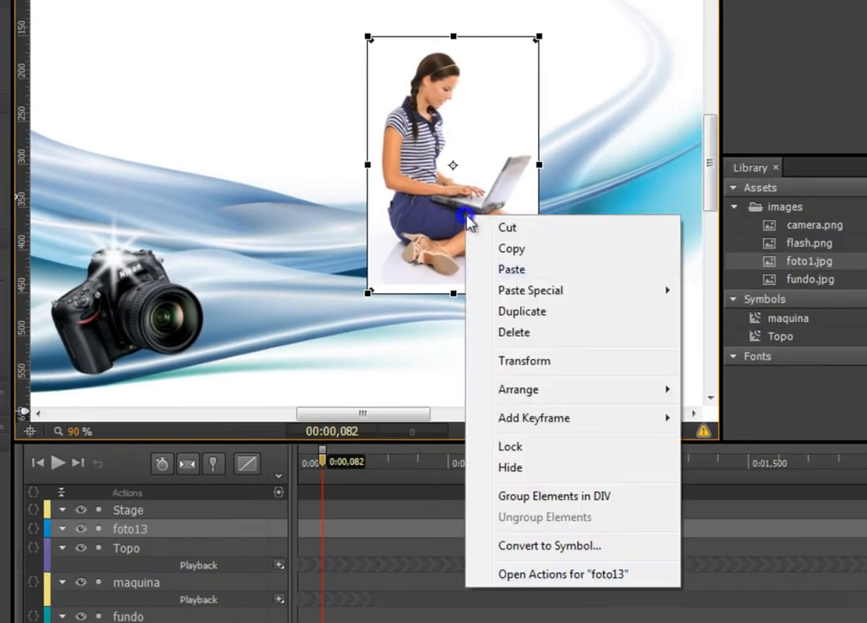
click(537, 546)
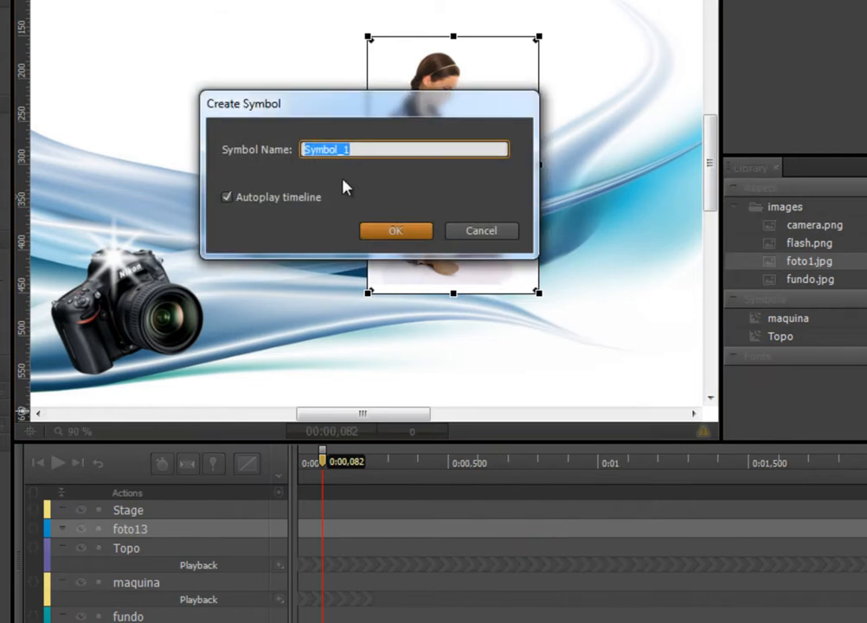
text(foto)
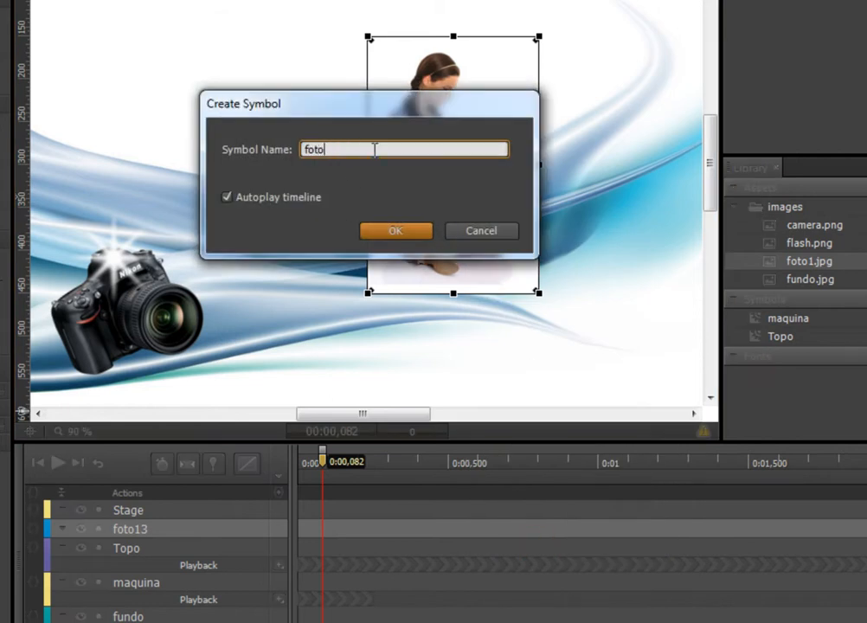
key(Return)
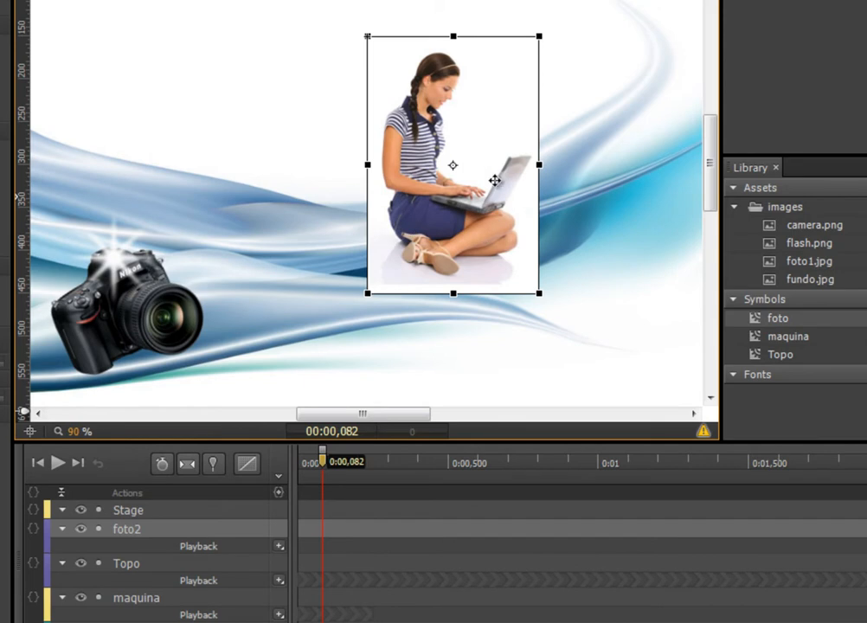
Move the foto symbol over the camera as a trial, and place it near the stage's upper right, beside the blue wave
drag(485, 160, 364, 262)
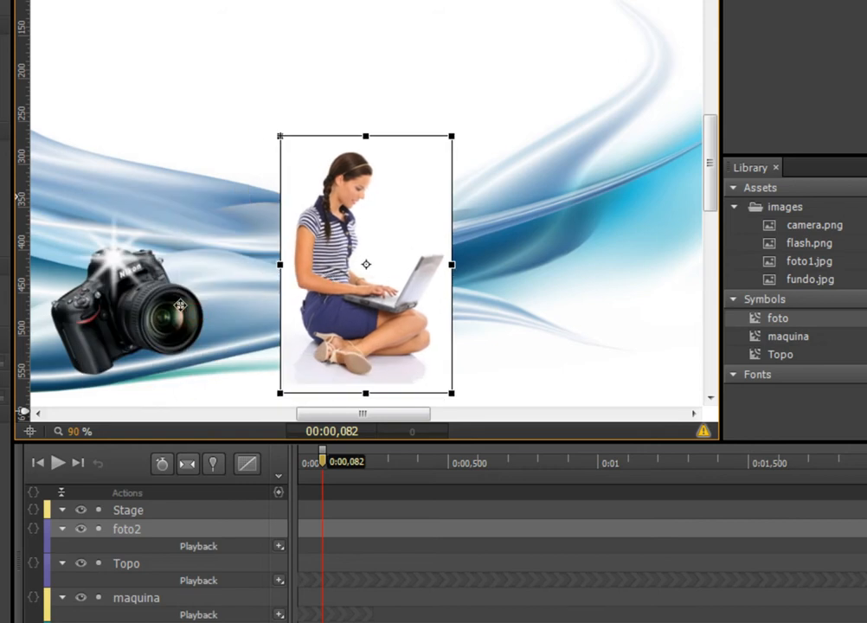
drag(397, 257, 204, 314)
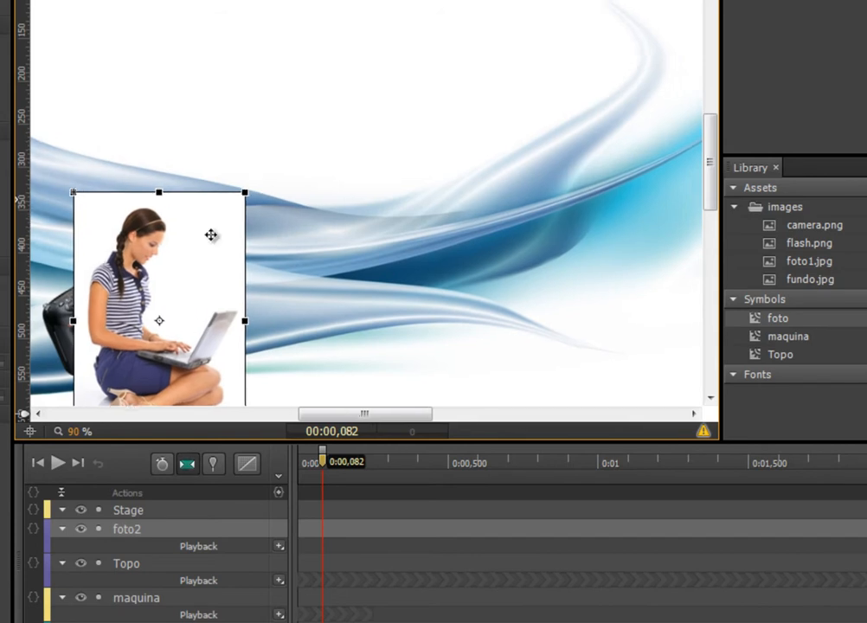
drag(174, 273, 417, 118)
drag(366, 413, 395, 414)
drag(315, 136, 444, 69)
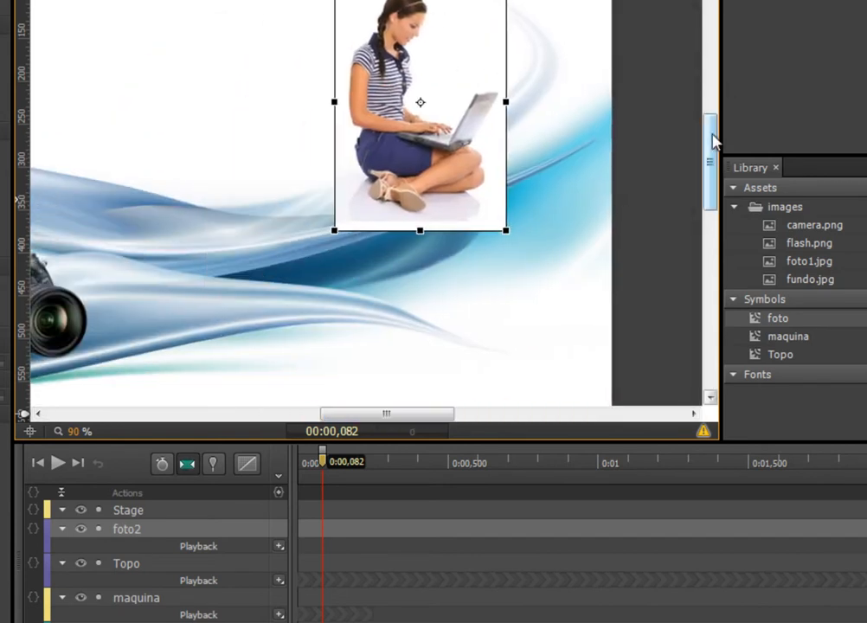
mouse_move(710, 140)
mouse_down()
mouse_move(711, 114)
mouse_move(711, 126)
mouse_up()
drag(465, 102, 535, 130)
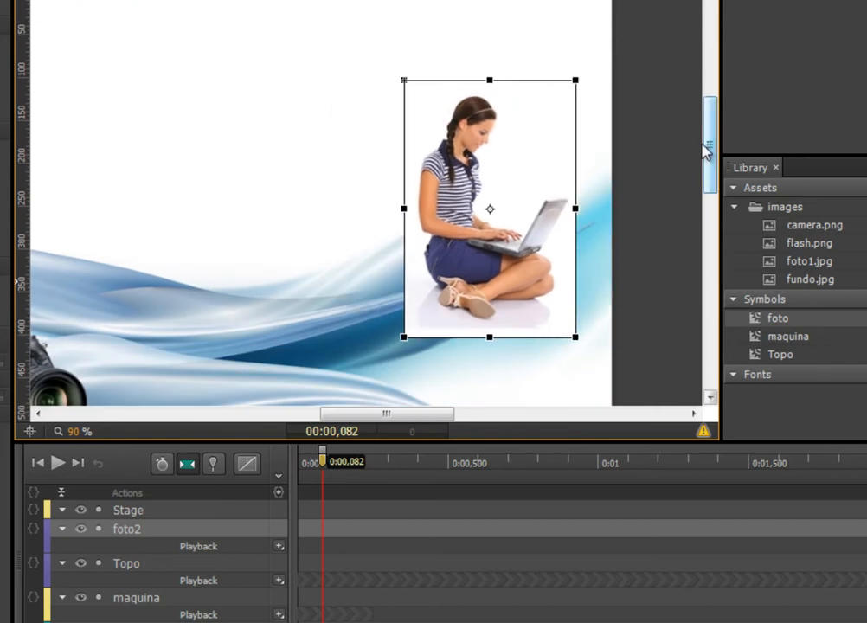
drag(706, 148, 715, 173)
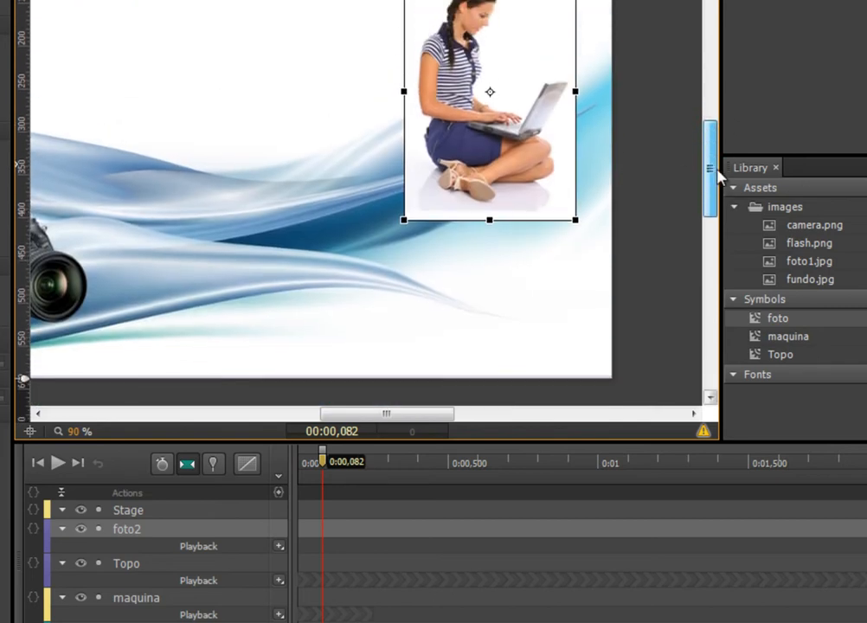
Open the foto symbol for editing and set a pinned transition range from 0:00 to 1 s with auto-keyframing on
double_click(529, 81)
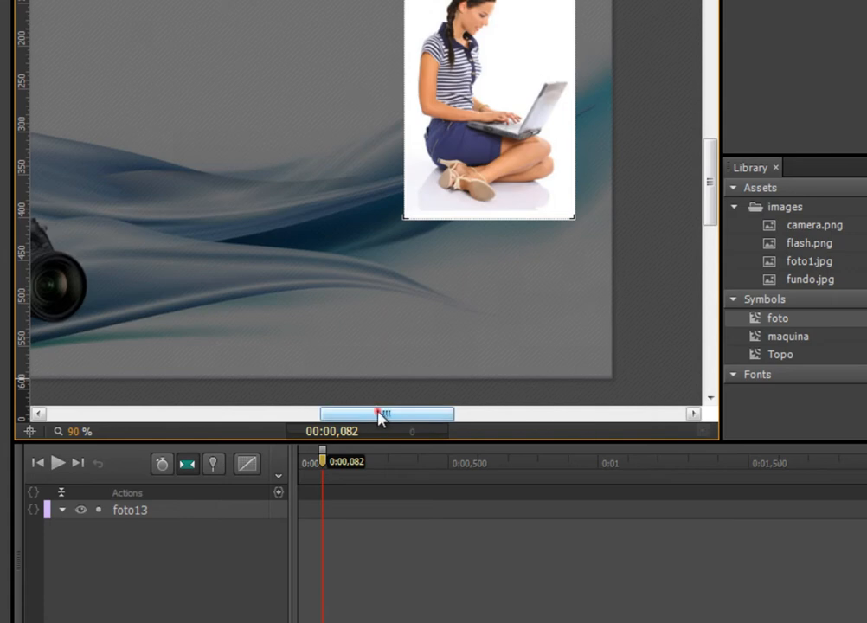
drag(375, 414, 348, 416)
drag(325, 468, 297, 468)
click(213, 467)
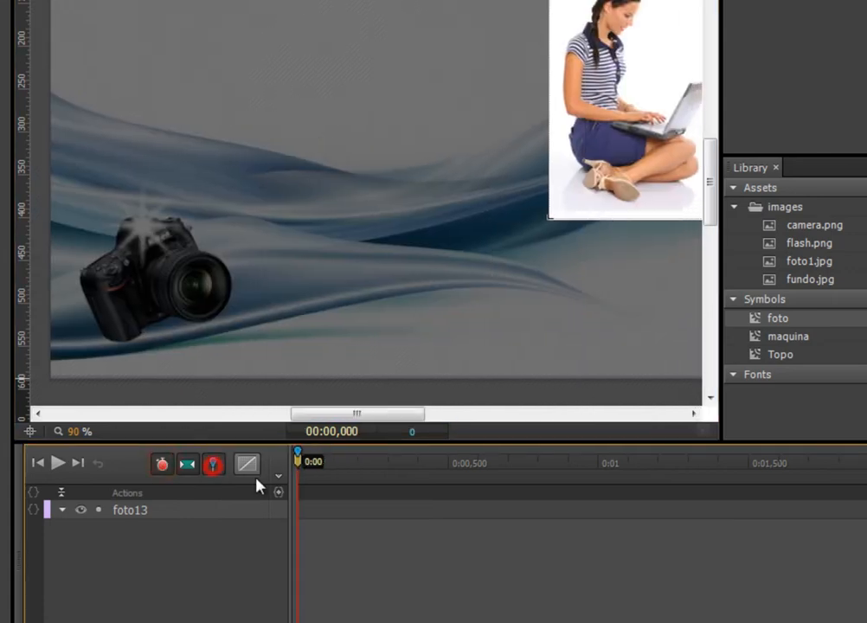
mouse_move(297, 464)
mouse_down()
mouse_move(597, 469)
mouse_move(295, 464)
mouse_move(356, 457)
mouse_move(597, 473)
mouse_up()
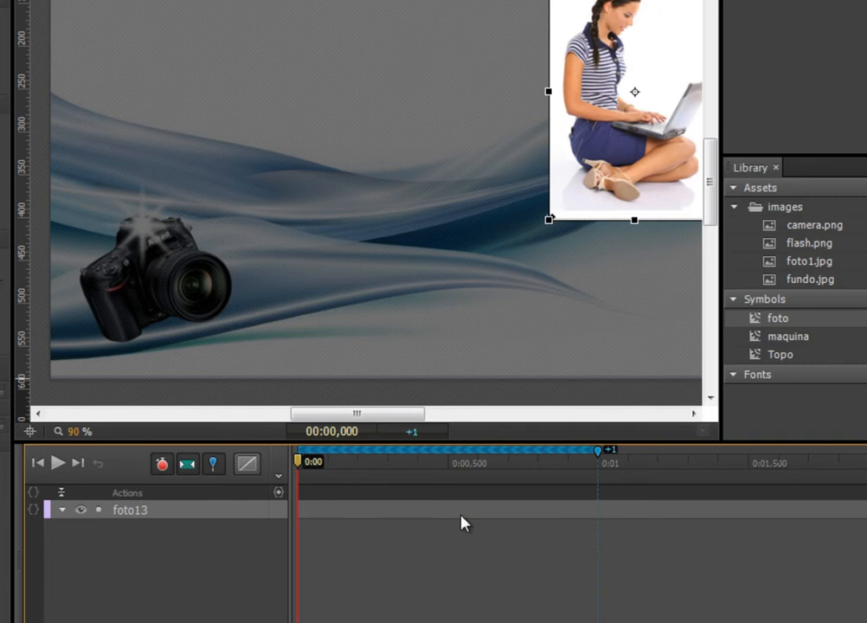
At 0:00, place the woman's photo over the camera lens, scaled to 11% and rotated to -39°
drag(631, 153, 211, 339)
mouse_move(239, 286)
mouse_down()
mouse_move(280, 287)
mouse_move(232, 291)
mouse_up()
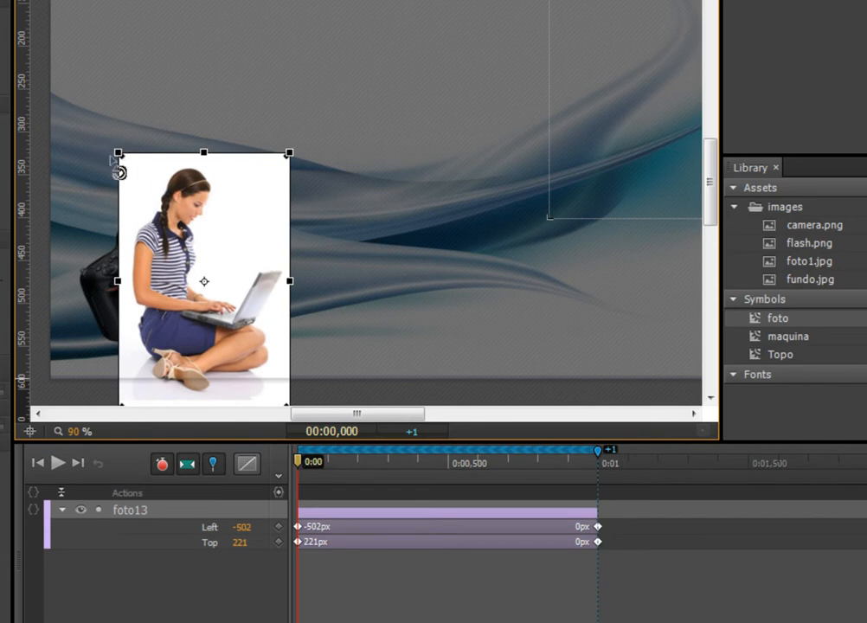
drag(118, 152, 175, 276)
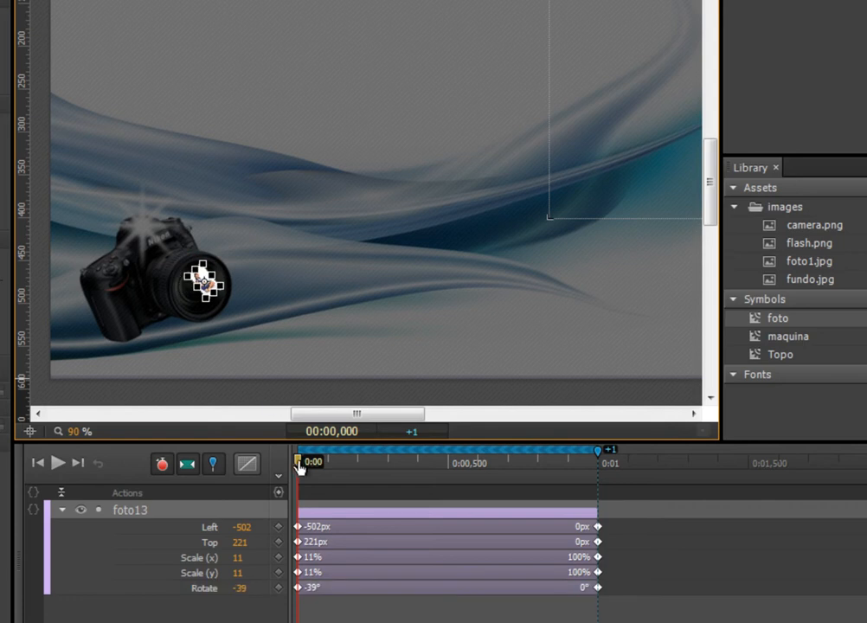
Move the playhead to 1 s and rotate the full-size photo to -10°
drag(298, 467, 594, 481)
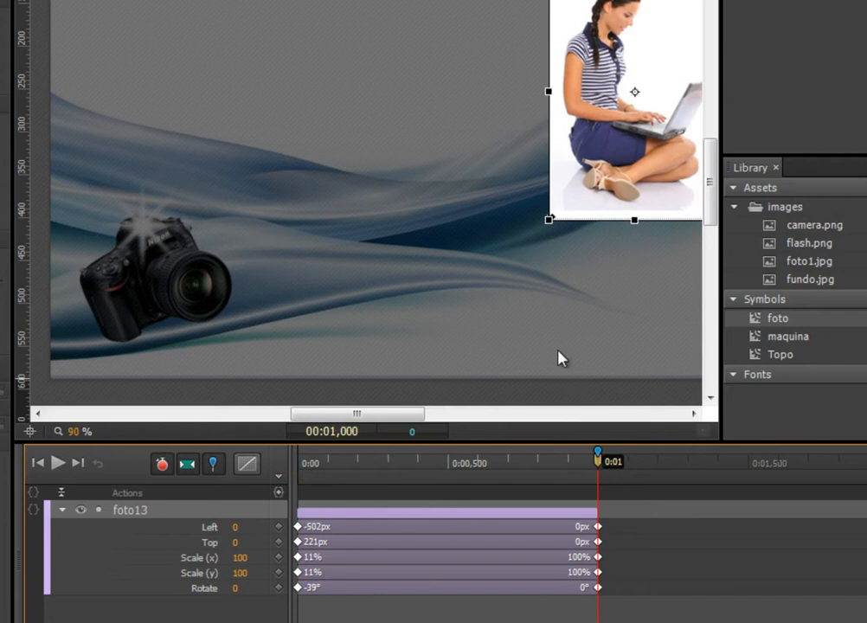
drag(375, 414, 392, 415)
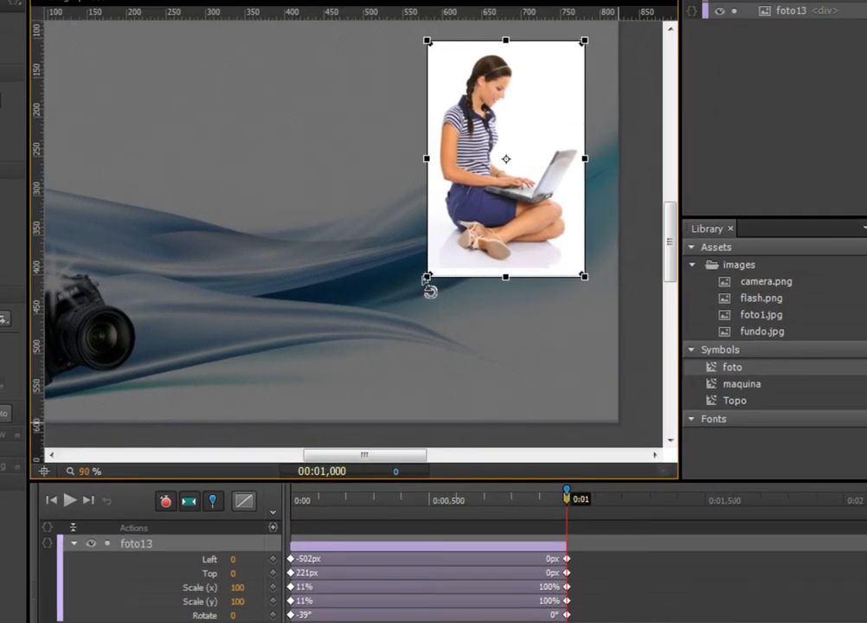
drag(428, 286, 443, 305)
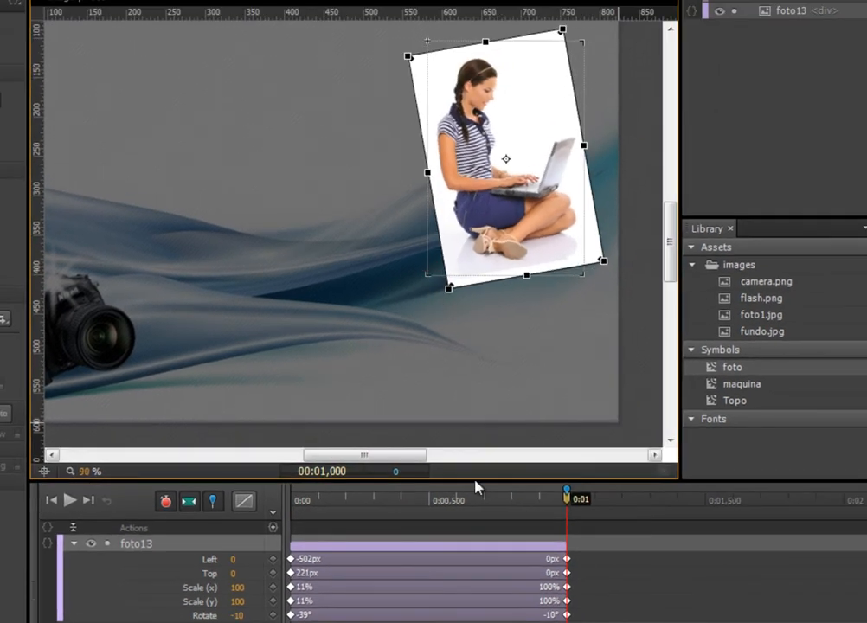
Back at 0:00, centre the small photo inside the camera lens at Left -510 px and Top 225 px
drag(568, 506, 288, 518)
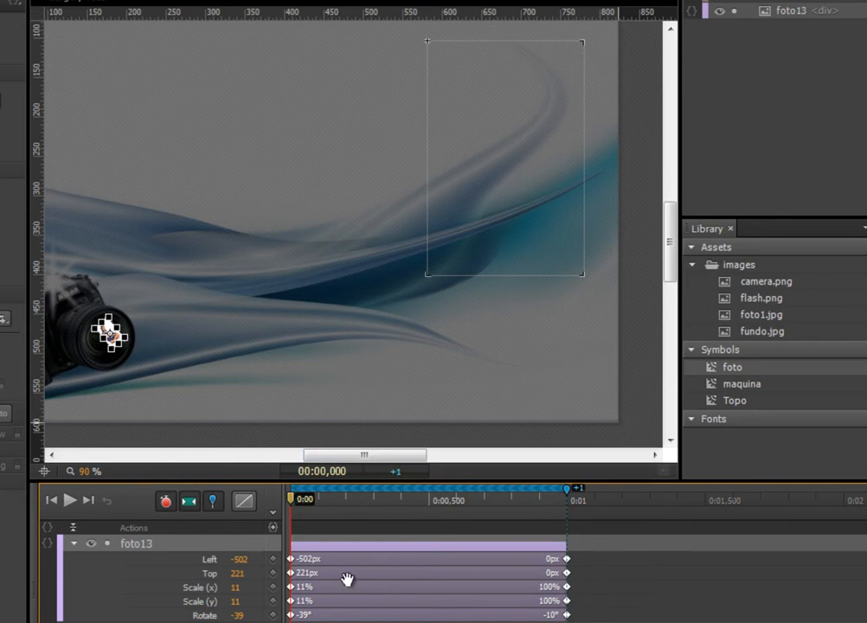
drag(85, 472, 184, 485)
drag(668, 266, 671, 290)
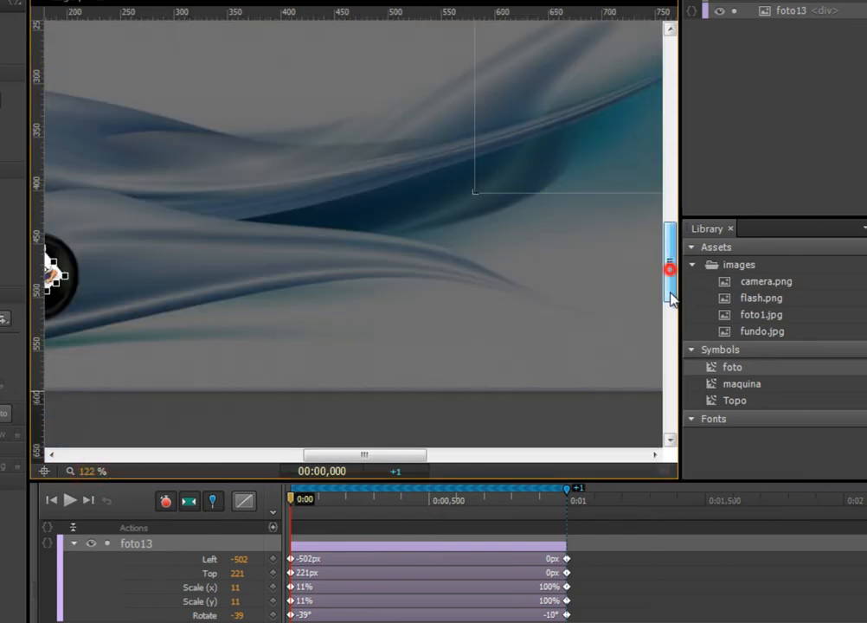
drag(362, 459, 319, 459)
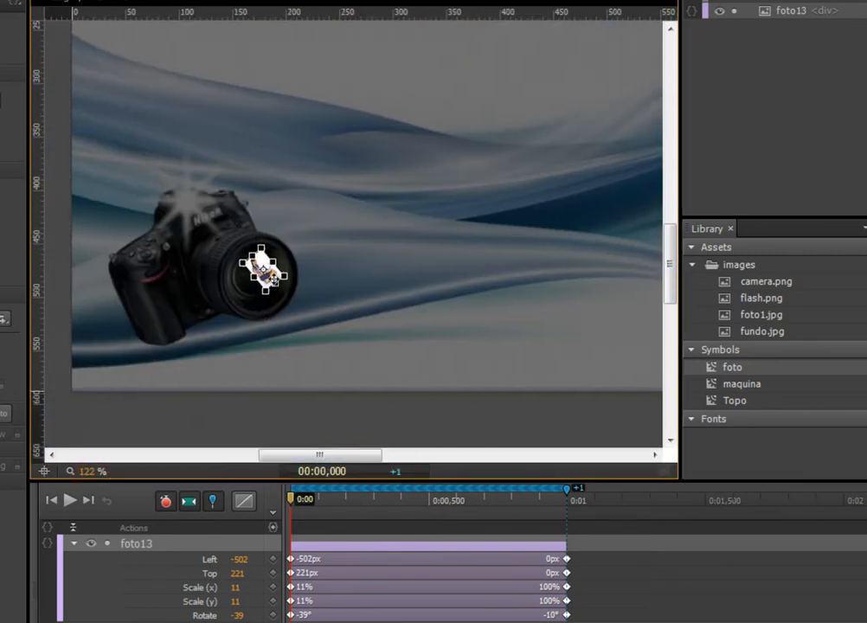
drag(271, 272, 263, 277)
Turn off the timeline pin, then add Display On keyframes for the photo at 0:00 and 0:00,032
click(213, 500)
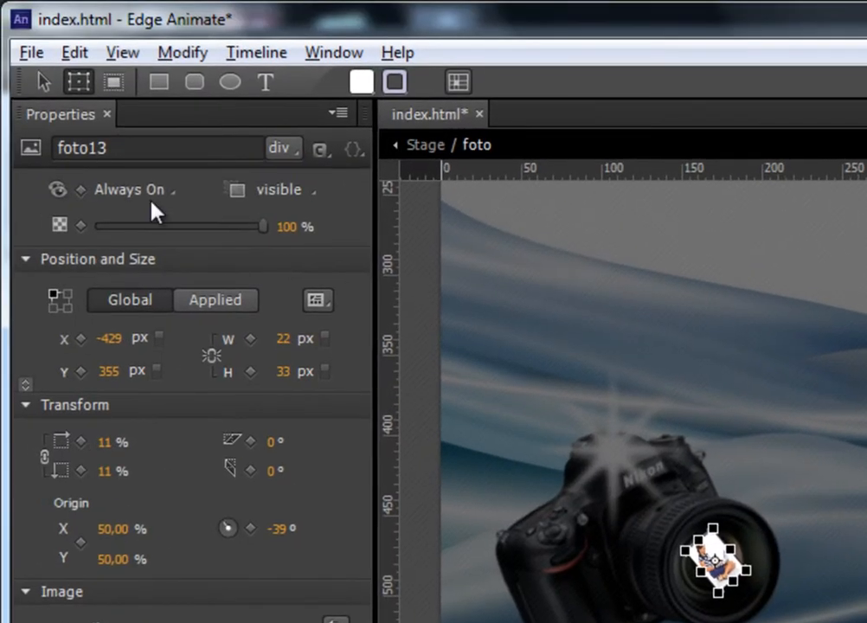
click(118, 201)
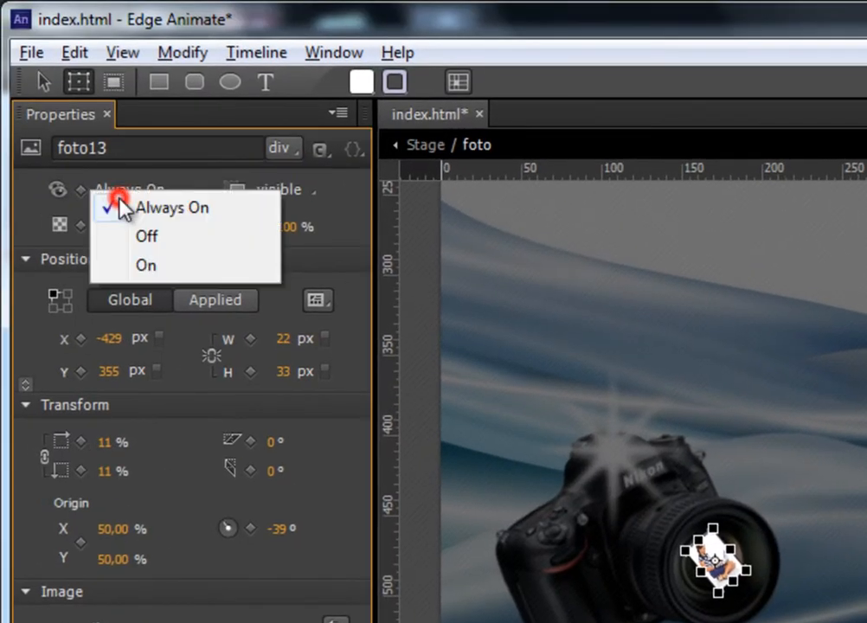
click(149, 265)
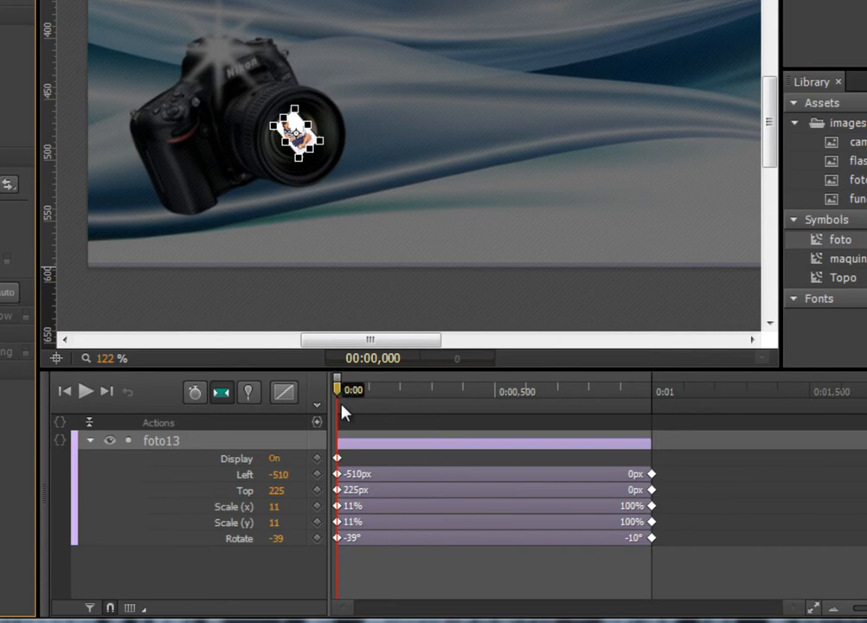
drag(338, 394, 347, 394)
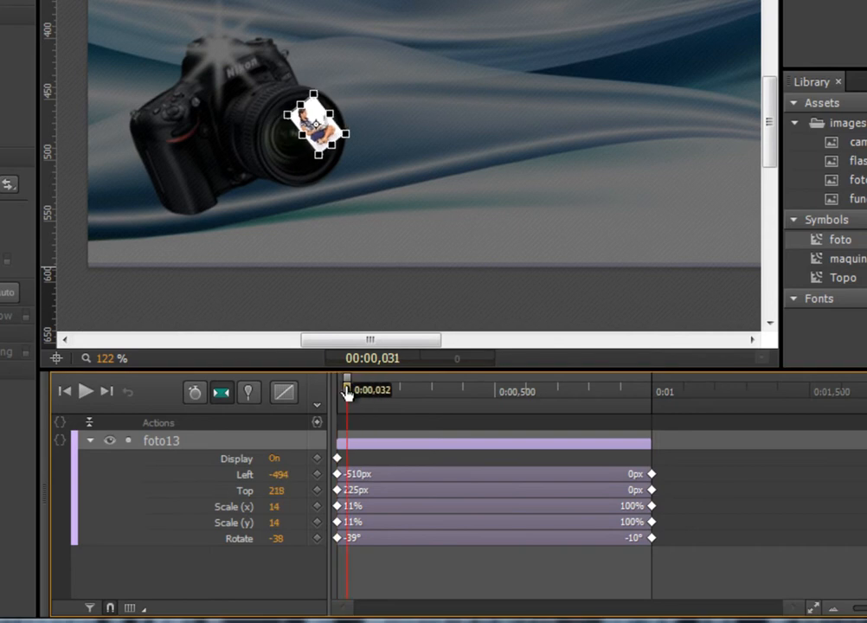
click(317, 458)
click(337, 460)
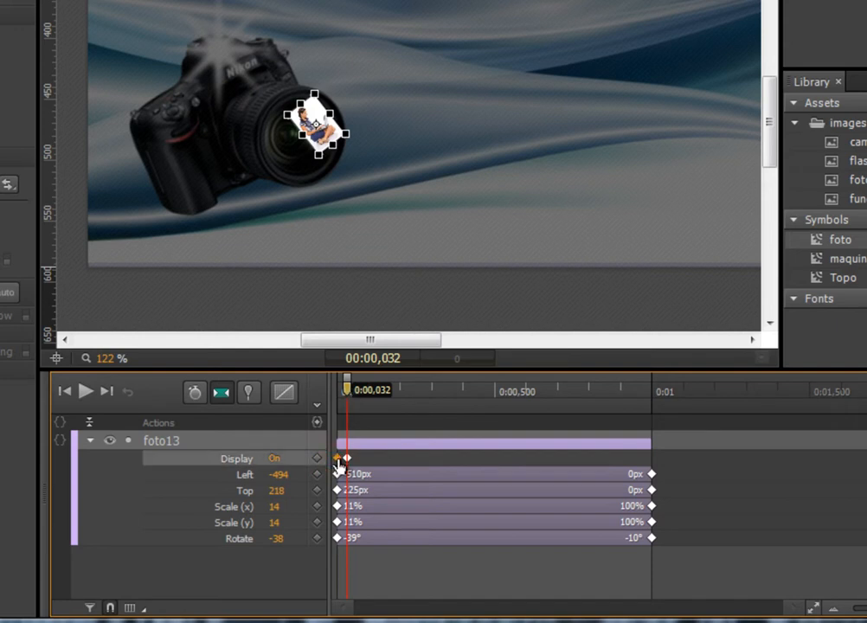
Set the photo's Display keyframe at 0:00 to Off, keeping it On from 0:00,032
click(275, 459)
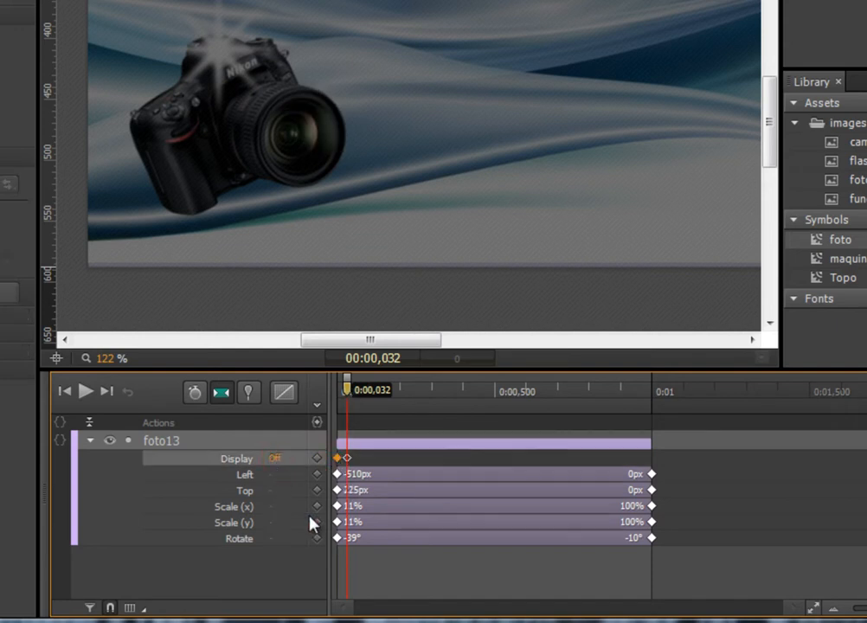
mouse_move(346, 394)
mouse_down()
mouse_move(339, 389)
mouse_move(341, 396)
mouse_up()
click(275, 459)
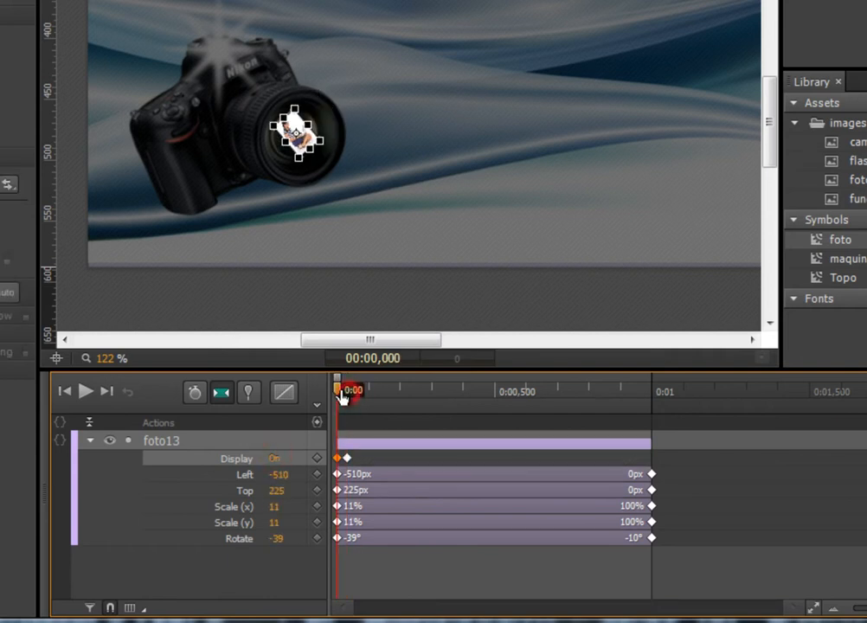
click(275, 460)
mouse_move(338, 396)
mouse_down()
mouse_move(521, 417)
mouse_move(339, 416)
mouse_up()
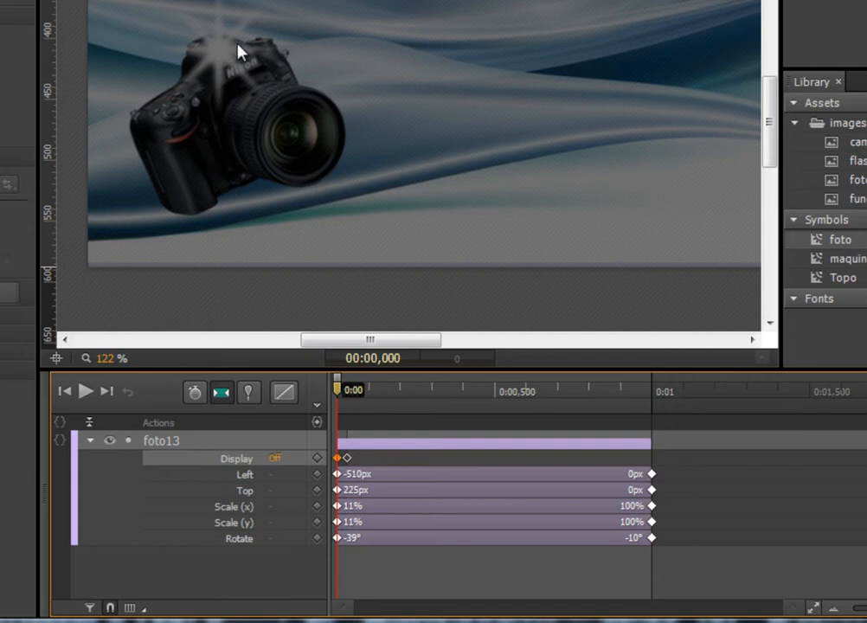
Add a timeline trigger with sym.stop(); at 0 ms of the foto symbol and preview the page in the browser
click(317, 424)
text(sym.stop();)
key(Return)
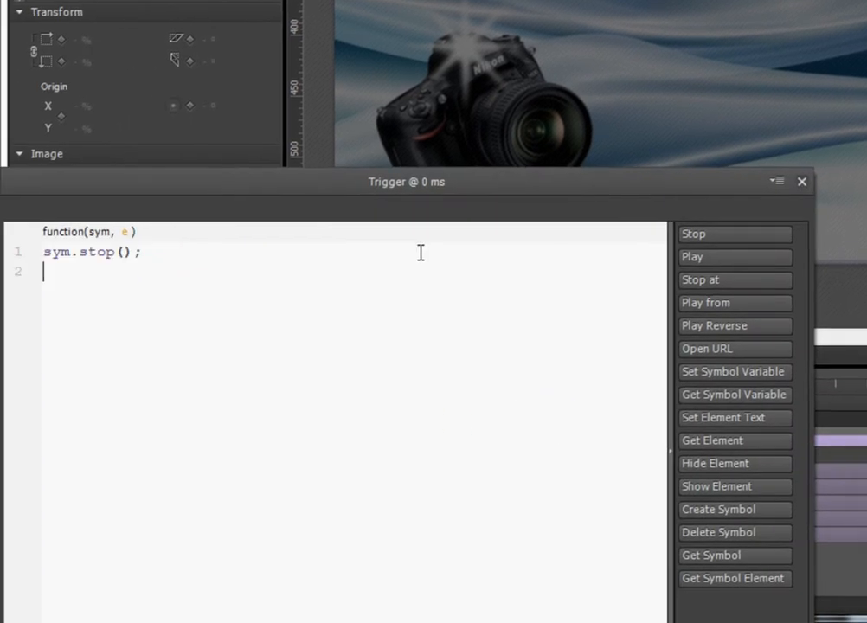
key(ctrl+z)
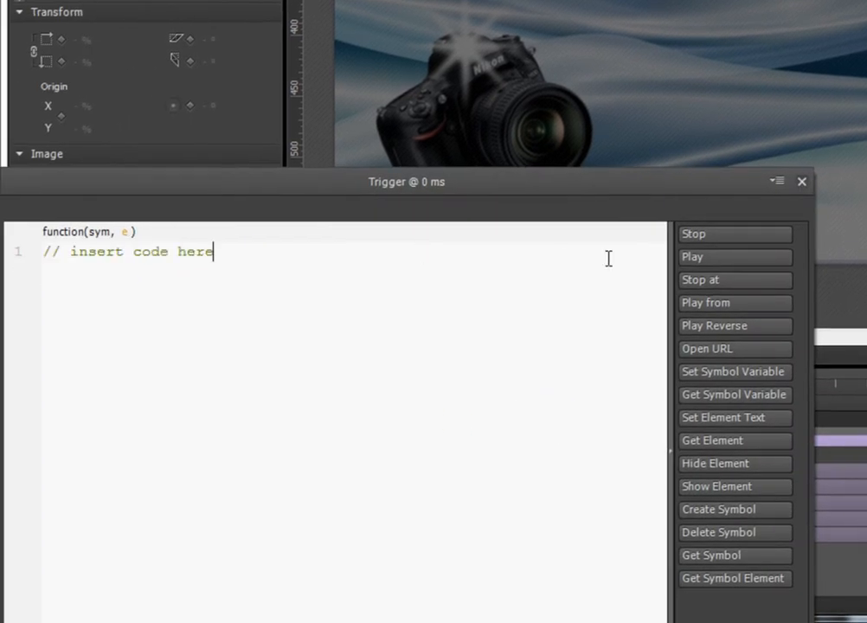
click(712, 238)
drag(407, 252, 43, 252)
click(697, 242)
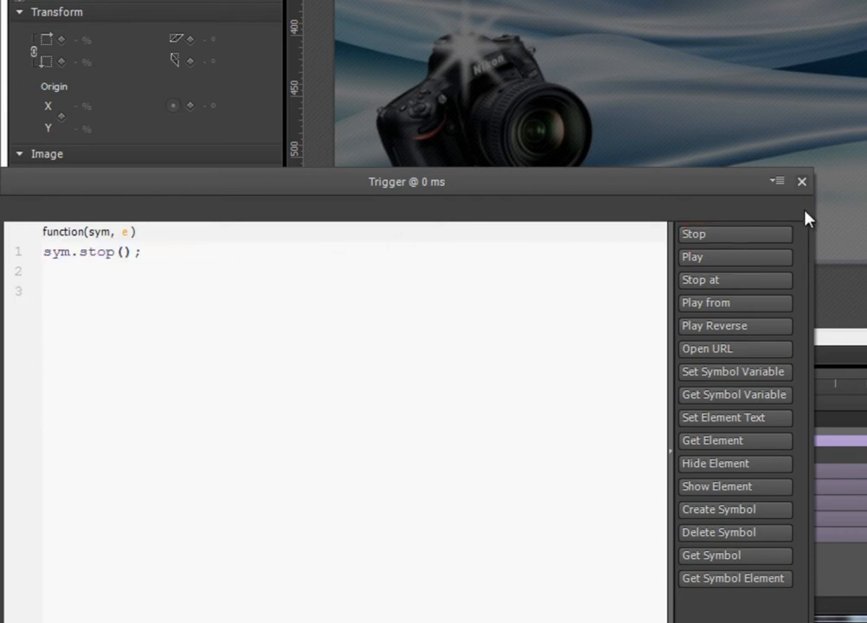
click(802, 183)
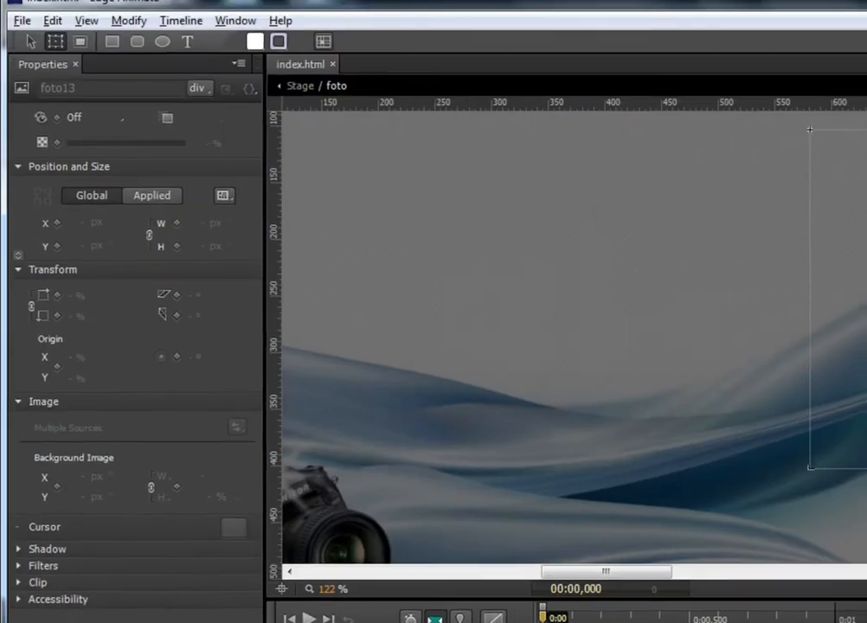
key(ctrl+Return)
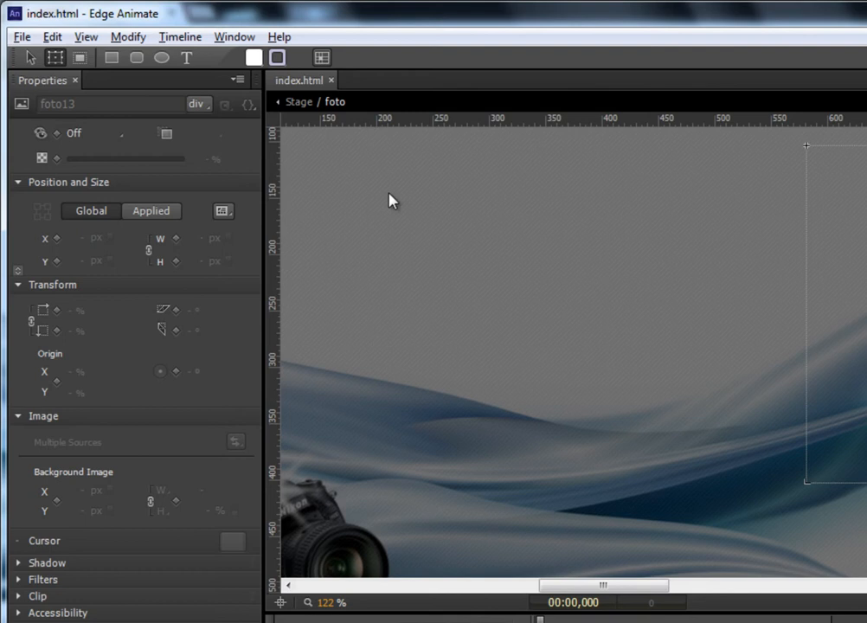
Return to the main stage and add a click event to the maquina camera symbol's actions
click(303, 102)
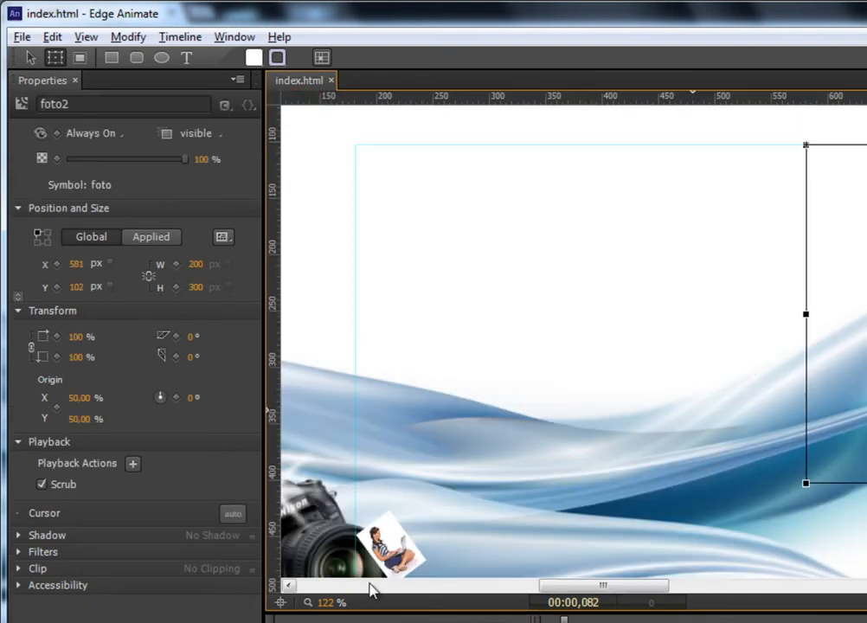
click(333, 604)
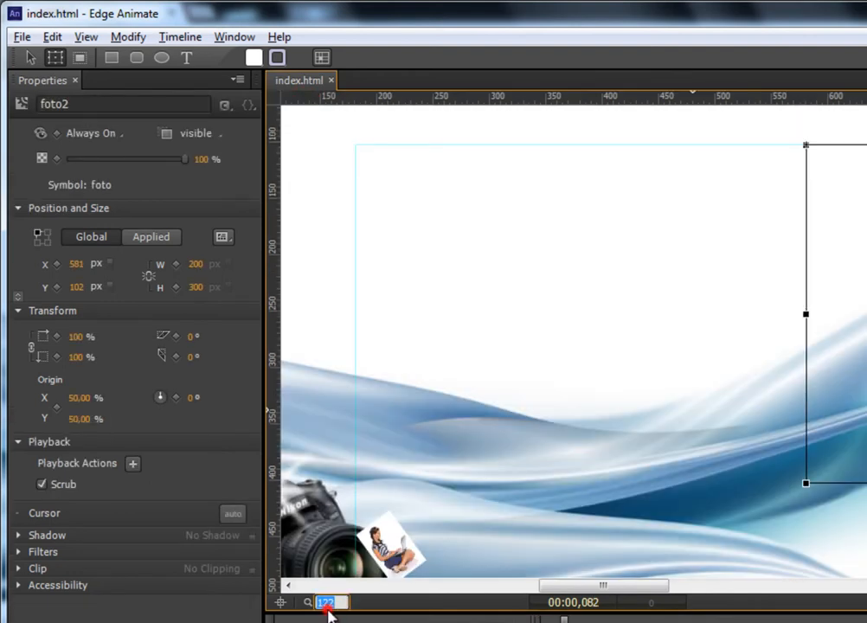
click(309, 610)
mouse_move(303, 612)
mouse_down()
mouse_move(313, 604)
mouse_move(303, 613)
mouse_up()
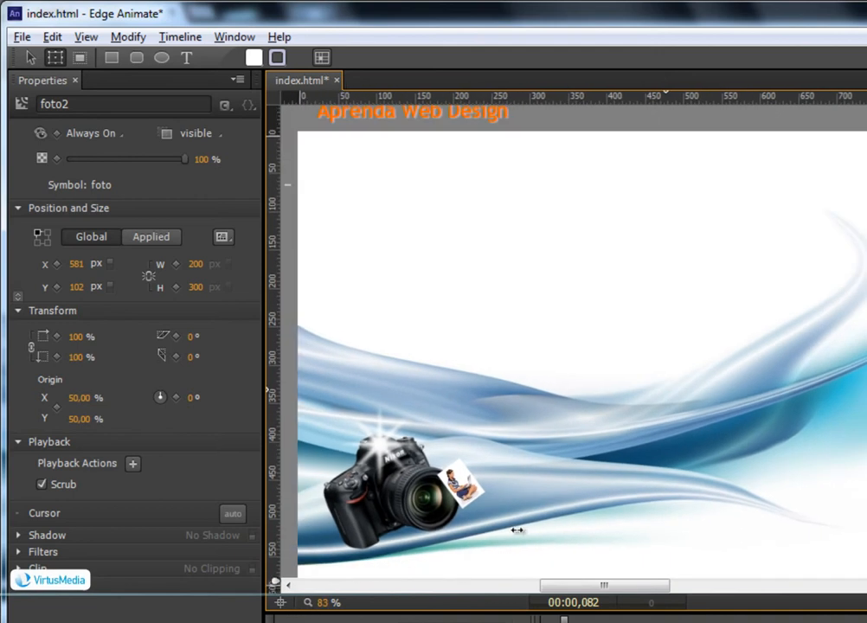
click(405, 509)
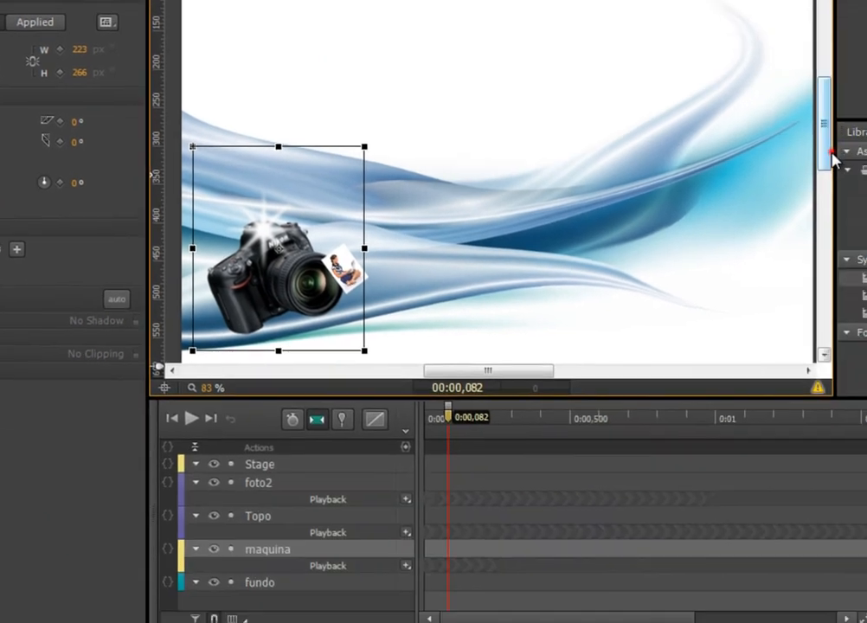
drag(830, 150, 816, 181)
right_click(372, 459)
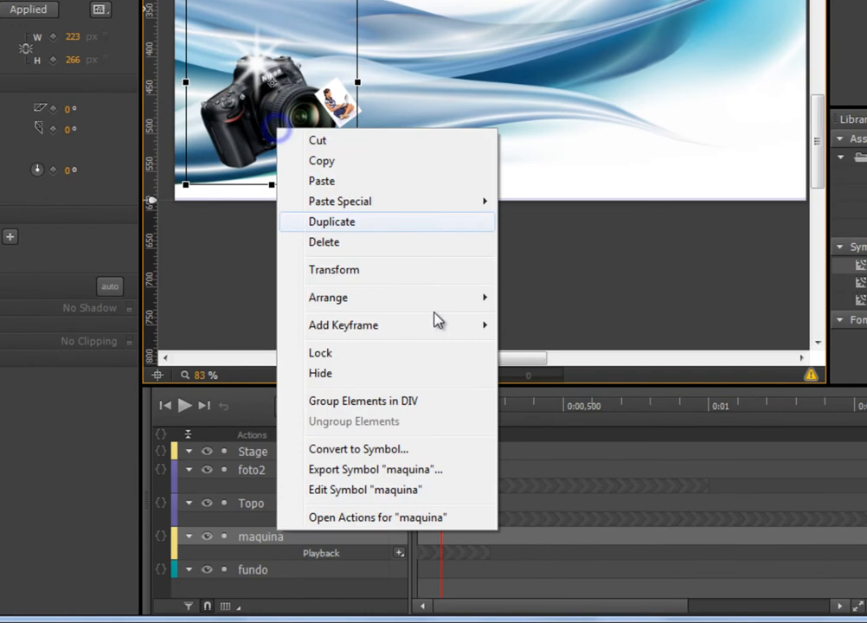
click(350, 518)
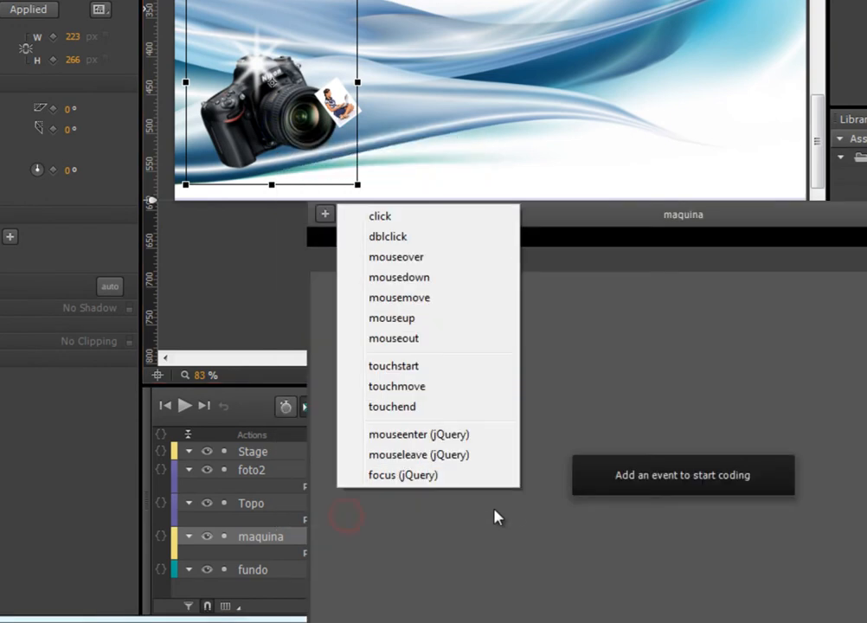
double_click(632, 214)
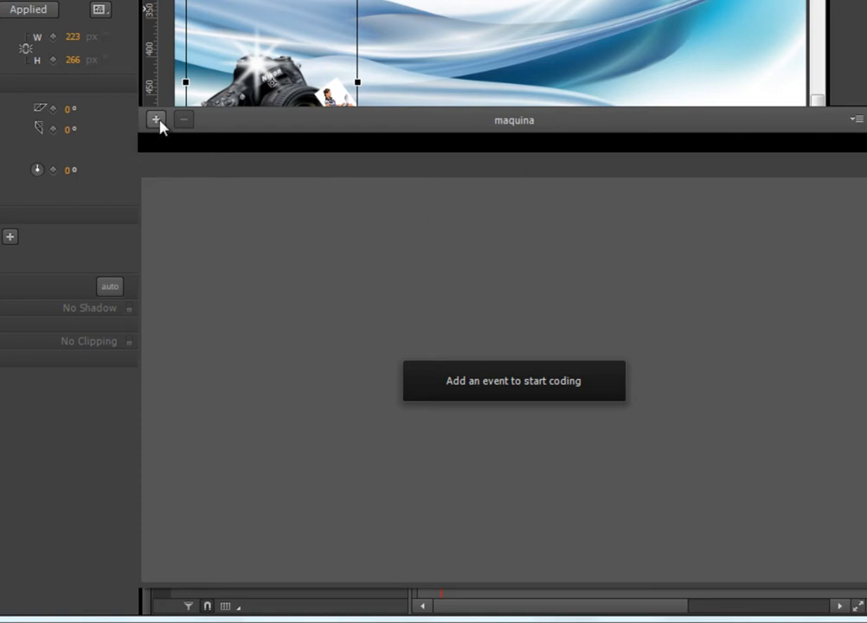
click(155, 120)
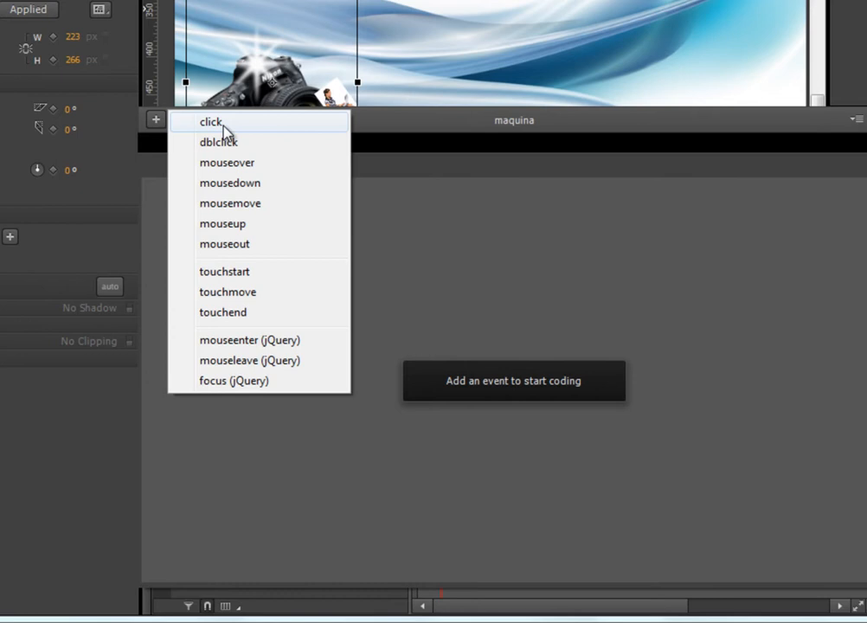
click(212, 122)
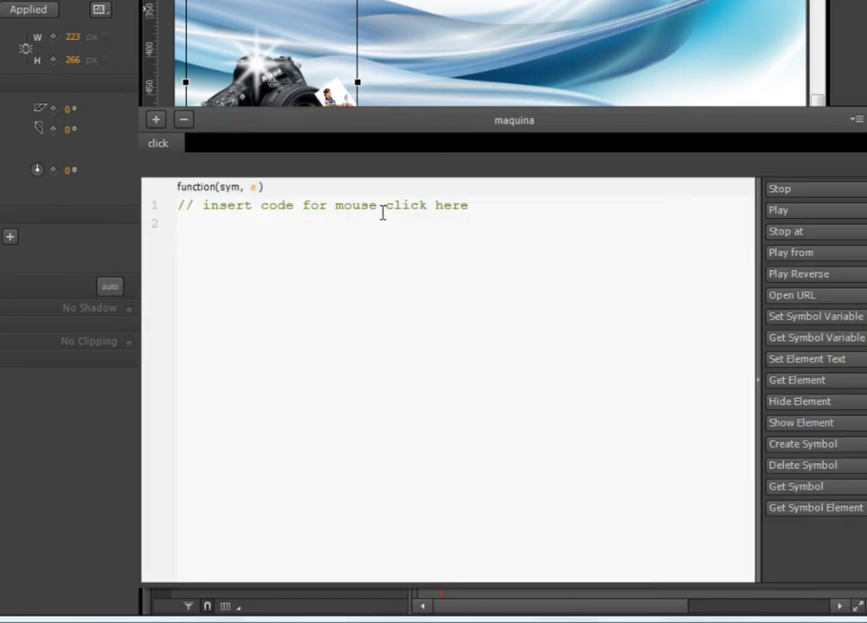
In the maquina click code, insert a Get Symbol lookup for foto2 and add sym.play(); on the line below
drag(344, 118, 316, 164)
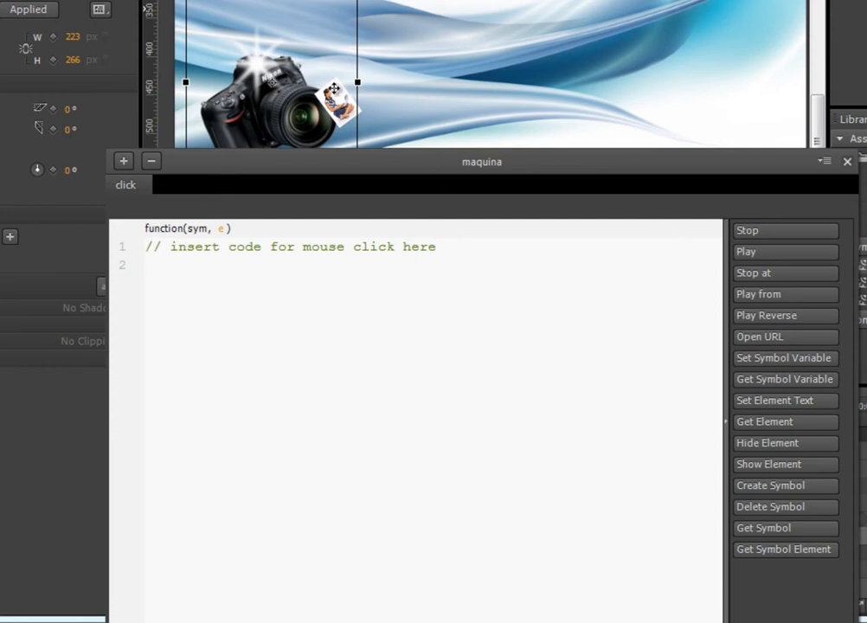
click(766, 536)
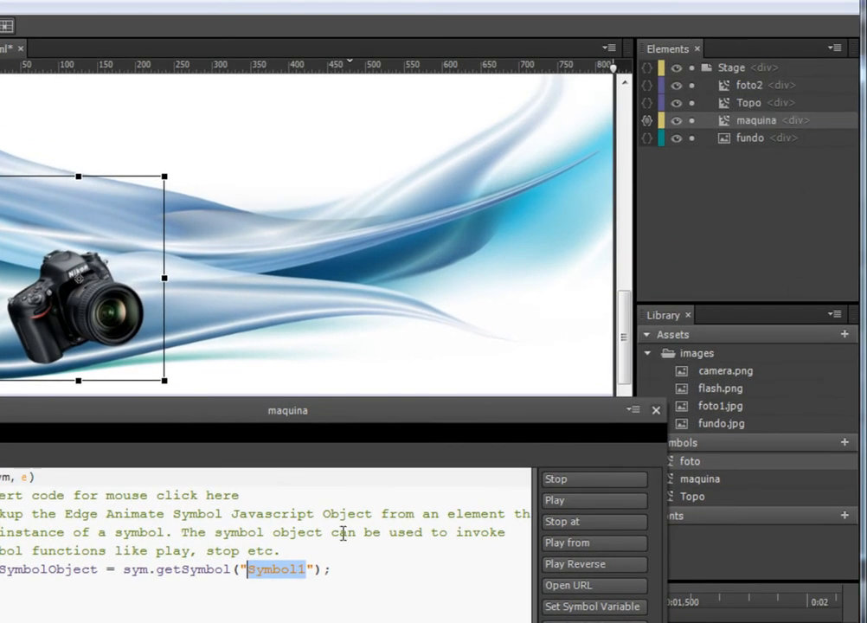
double_click(279, 569)
text(foto2)
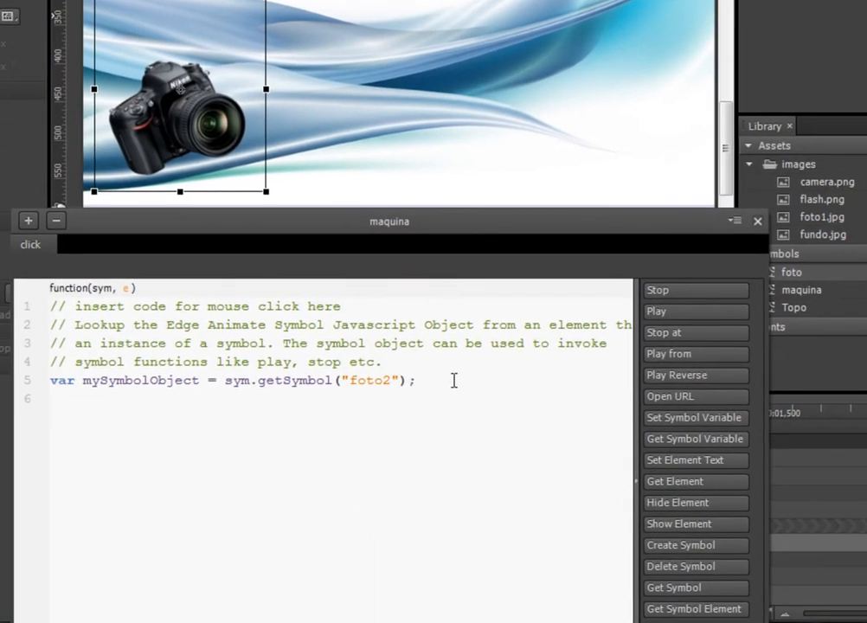
click(452, 381)
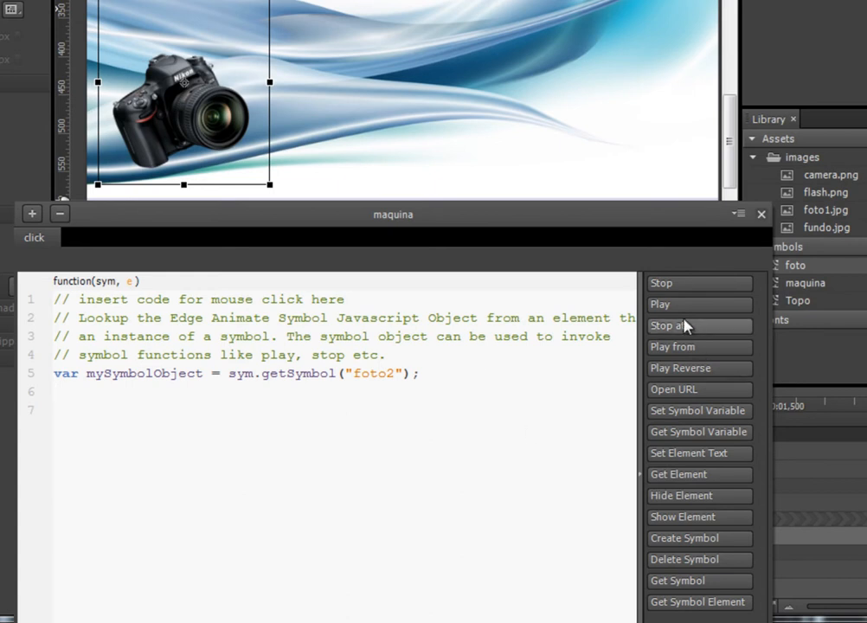
click(661, 304)
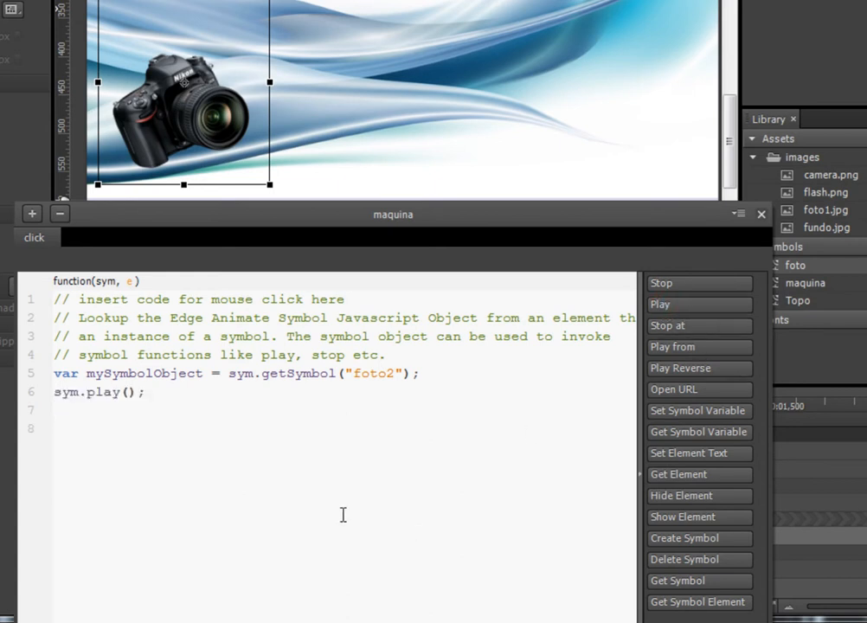
In the maquina click code, replace sym with mySymbolObject in the play() line and close the code editor
double_click(114, 375)
key(ctrl+c)
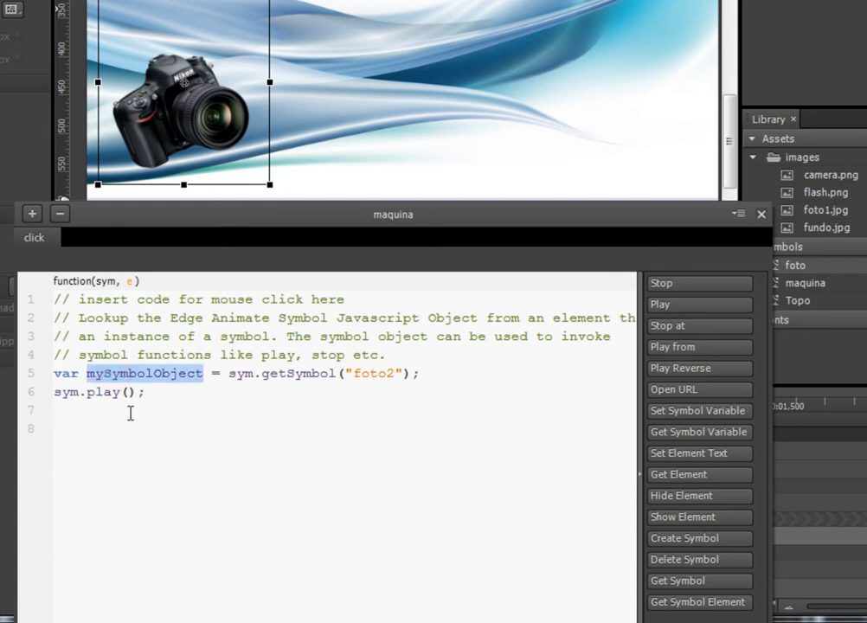
double_click(63, 393)
key(ctrl+v)
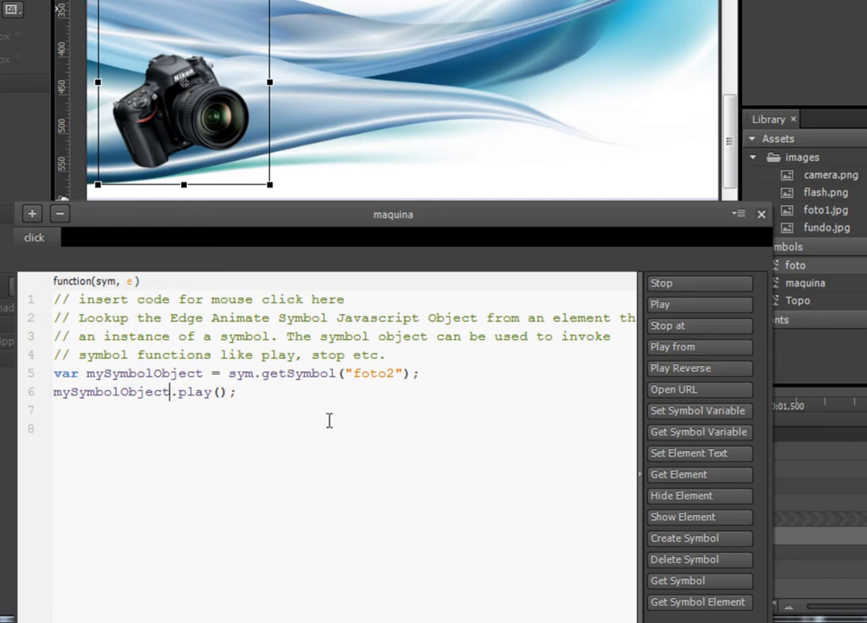
key(Escape)
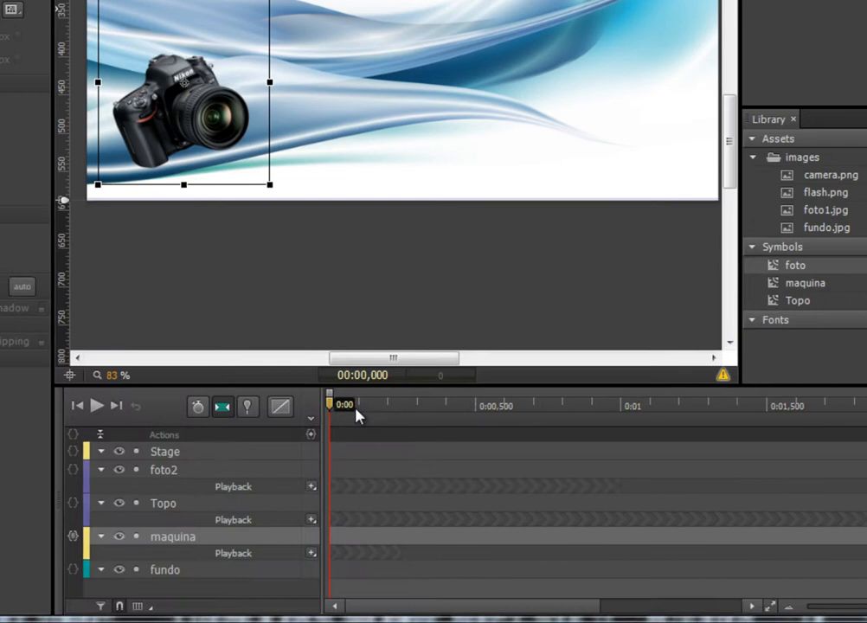
Preview the page in the browser, test the photo animation by triggering the camera, and return to Edge Animate
key(ctrl+Return)
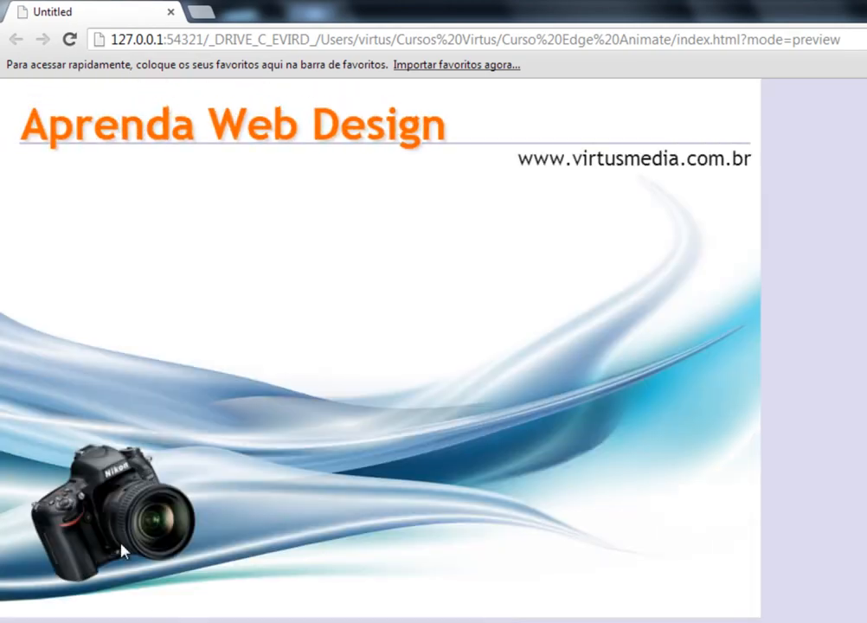
click(123, 547)
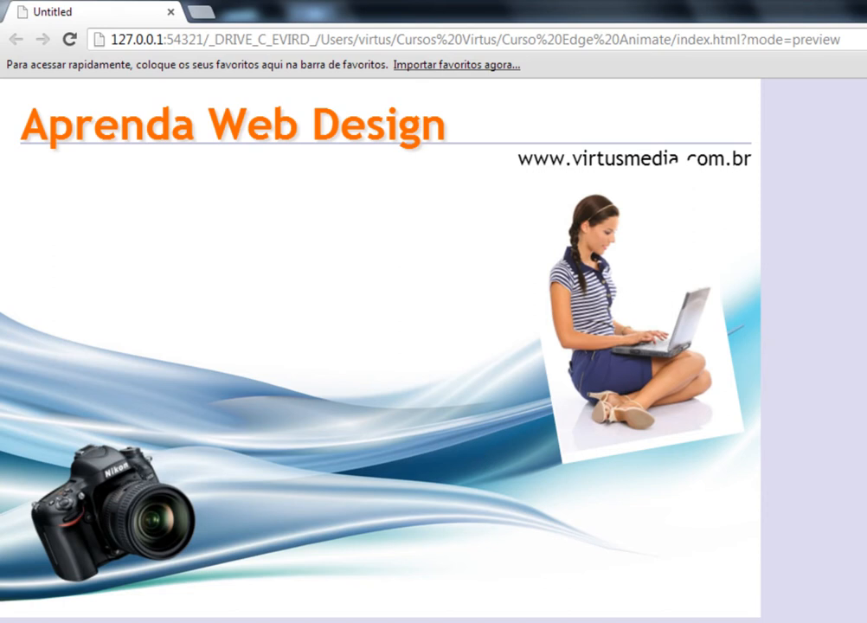
key(alt+Tab)
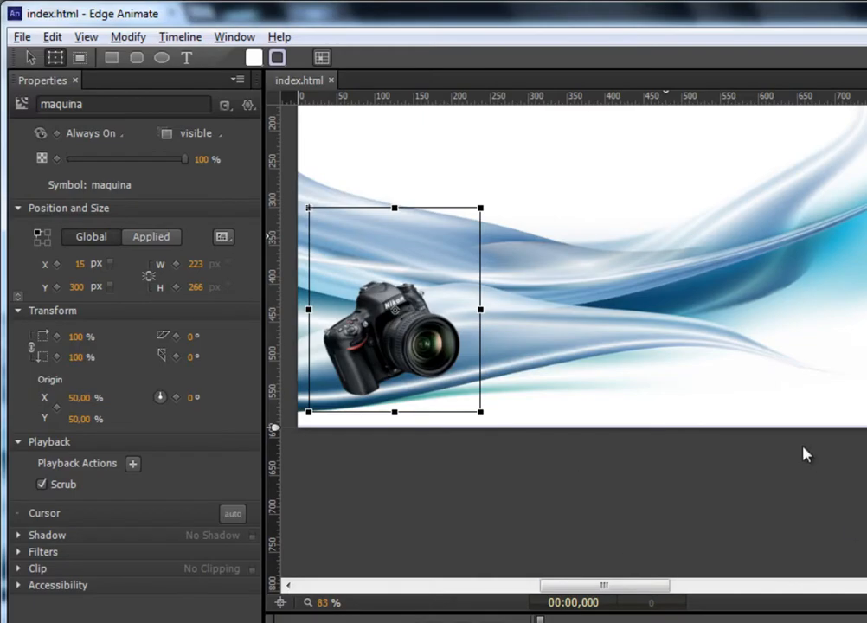
Inside the foto symbol at 0:01, give the photo a drop shadow with 30 px blur and 4 px spread
drag(596, 585, 617, 585)
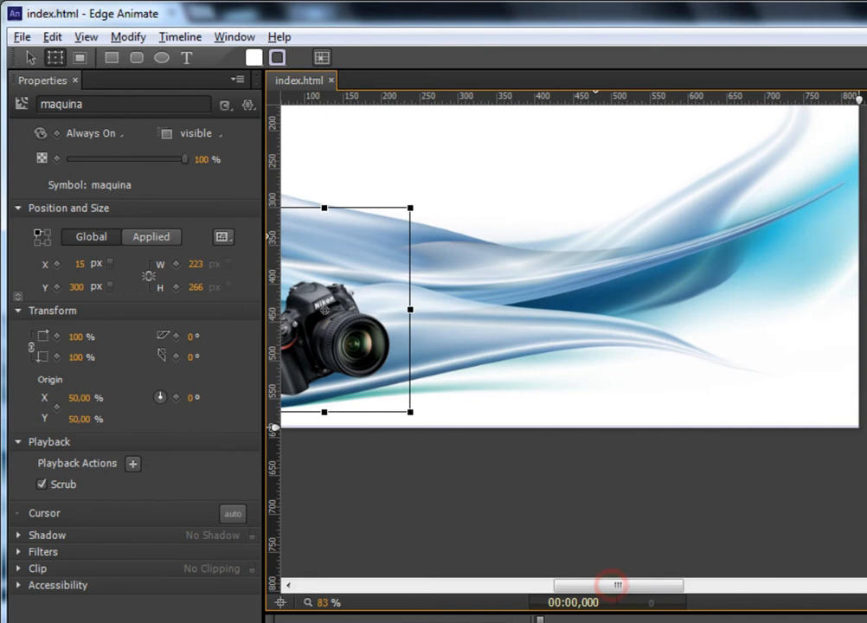
double_click(726, 315)
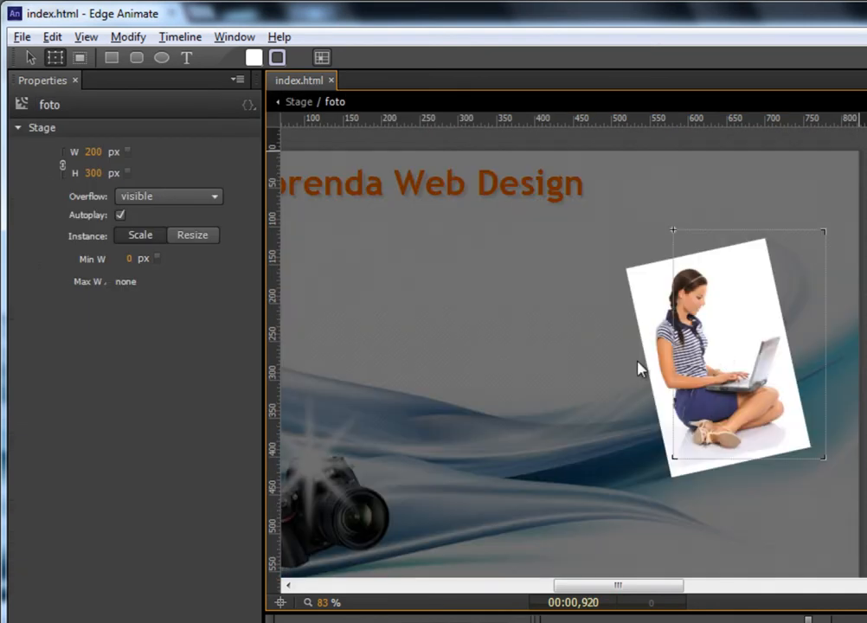
drag(808, 620, 831, 620)
click(736, 405)
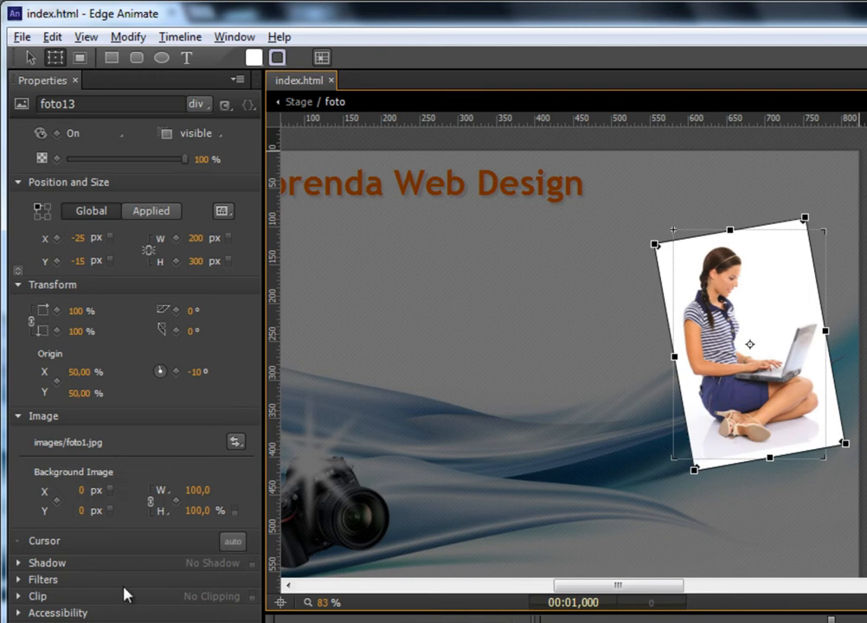
click(19, 563)
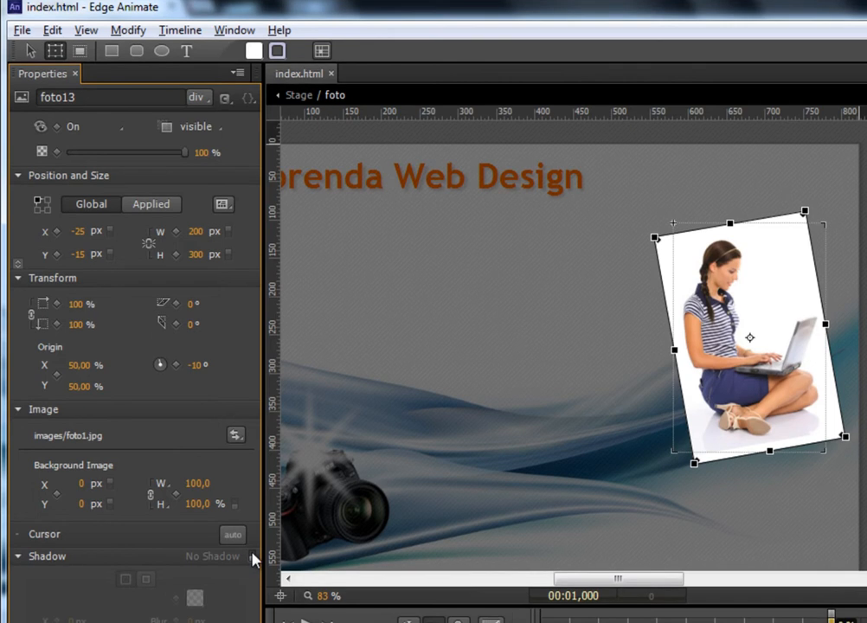
click(253, 557)
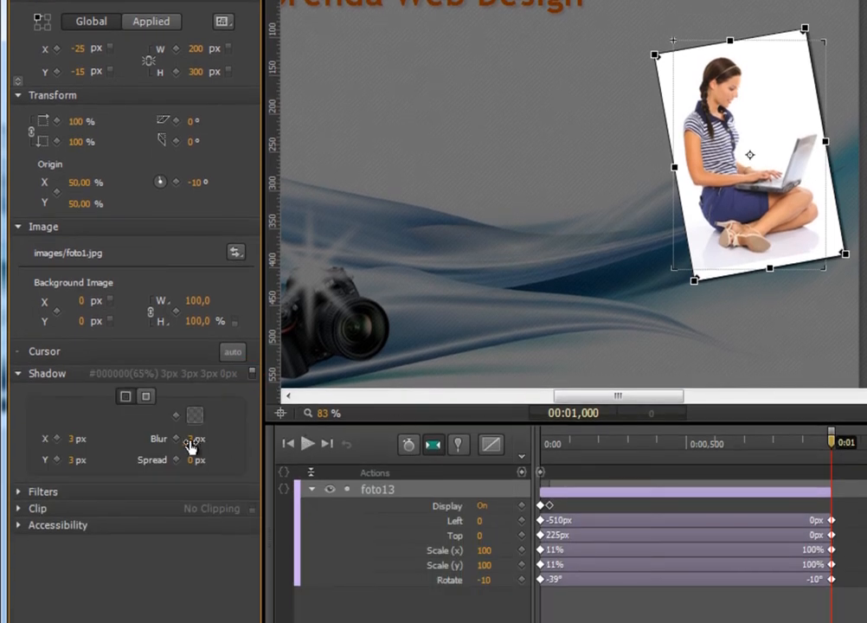
drag(193, 440, 222, 440)
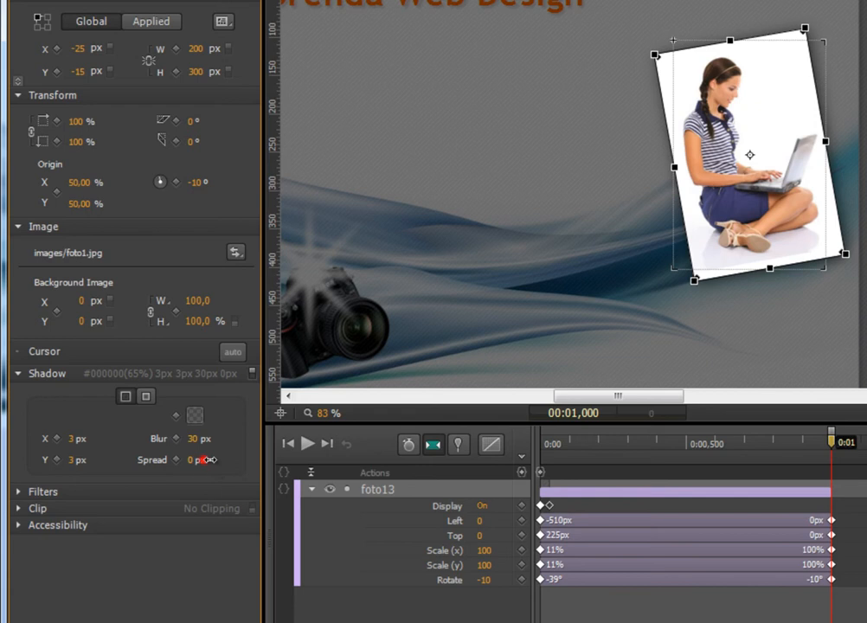
drag(196, 460, 208, 459)
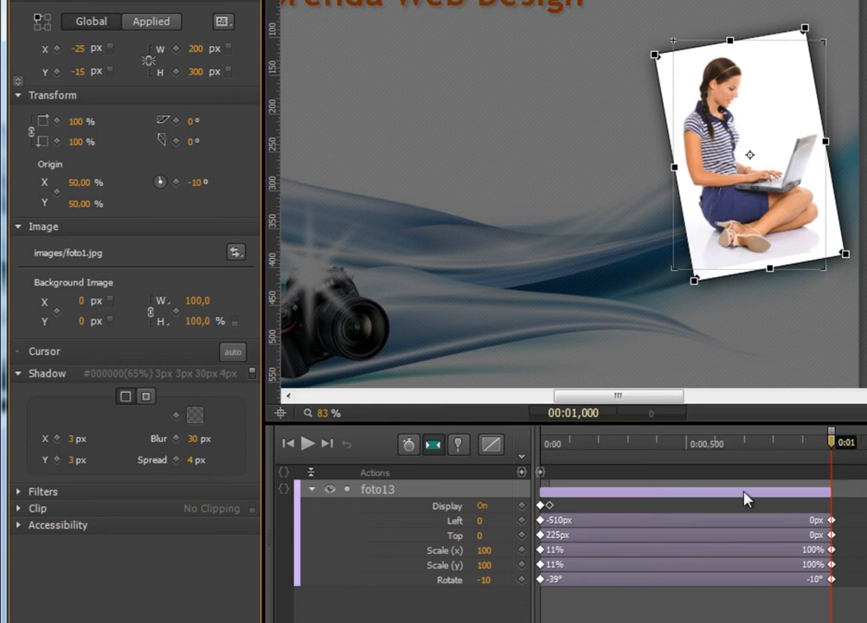
Select all of the photo's transitions on the timeline and change their easing to Ease Out Quad
click(654, 493)
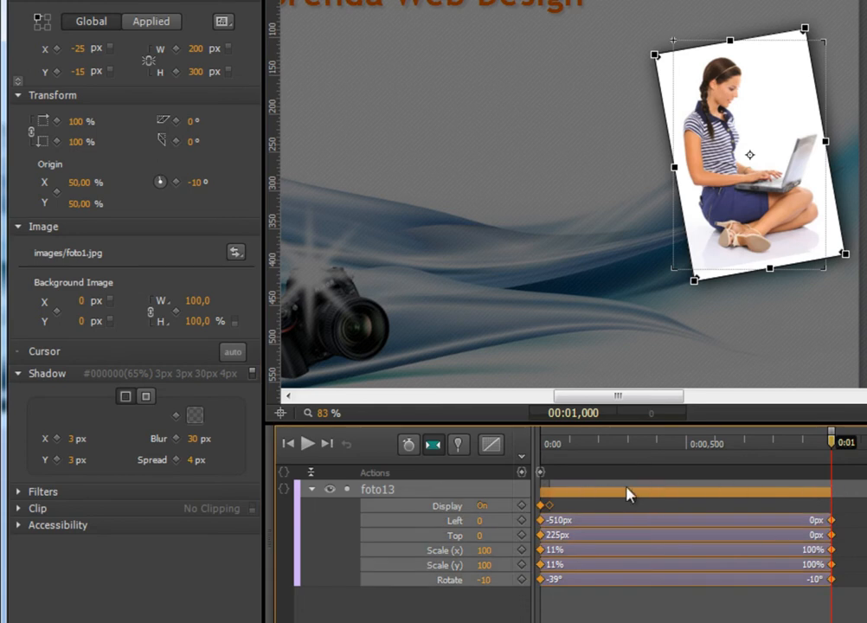
click(500, 455)
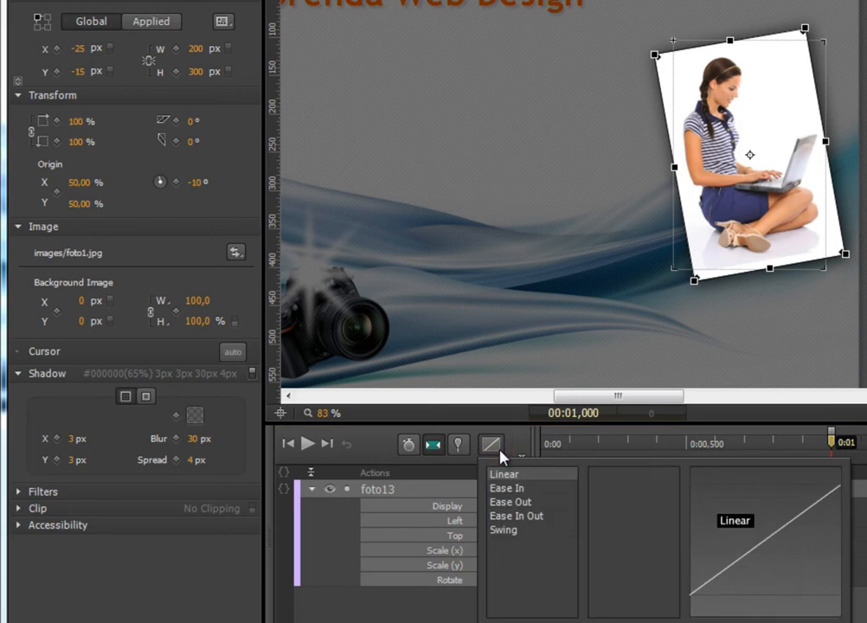
click(500, 454)
click(500, 450)
click(526, 491)
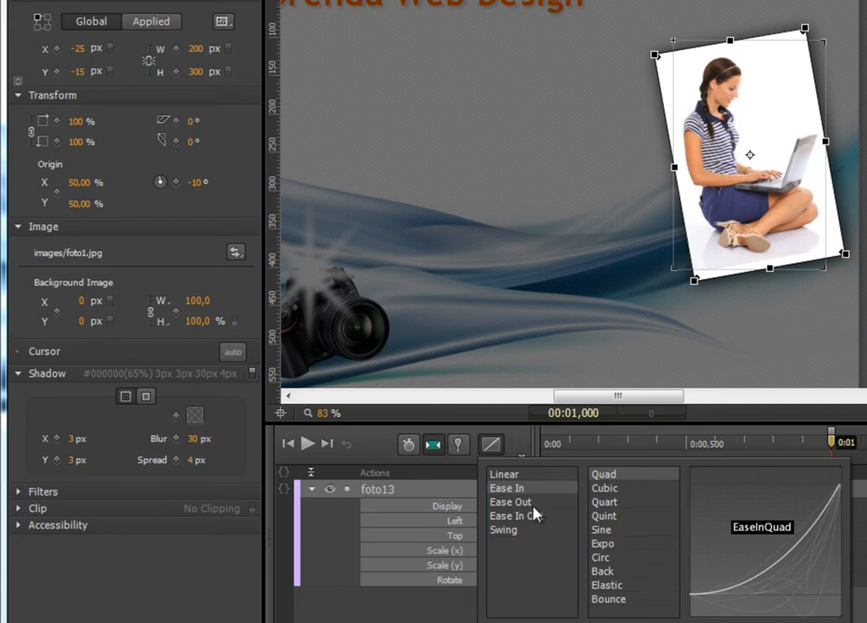
click(526, 529)
click(537, 489)
click(536, 505)
click(536, 514)
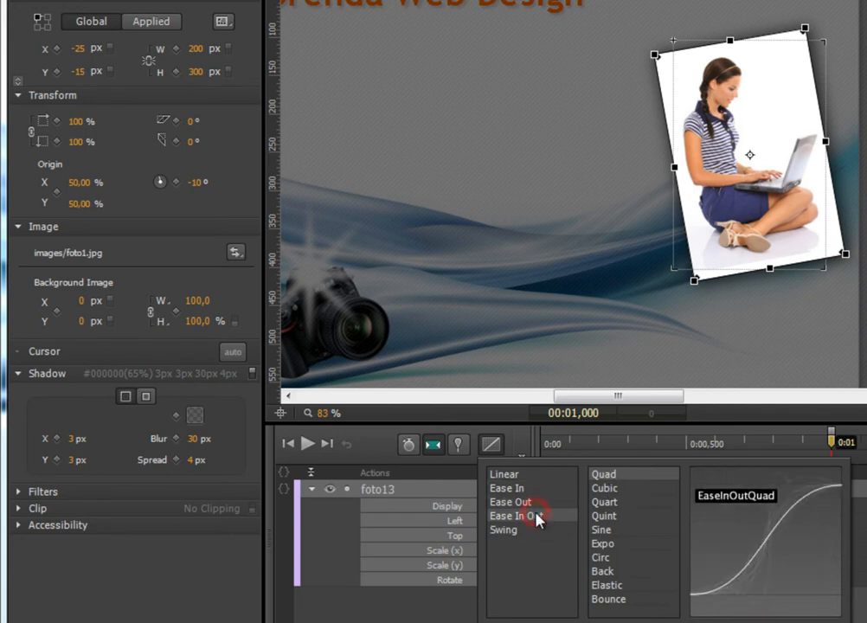
click(538, 504)
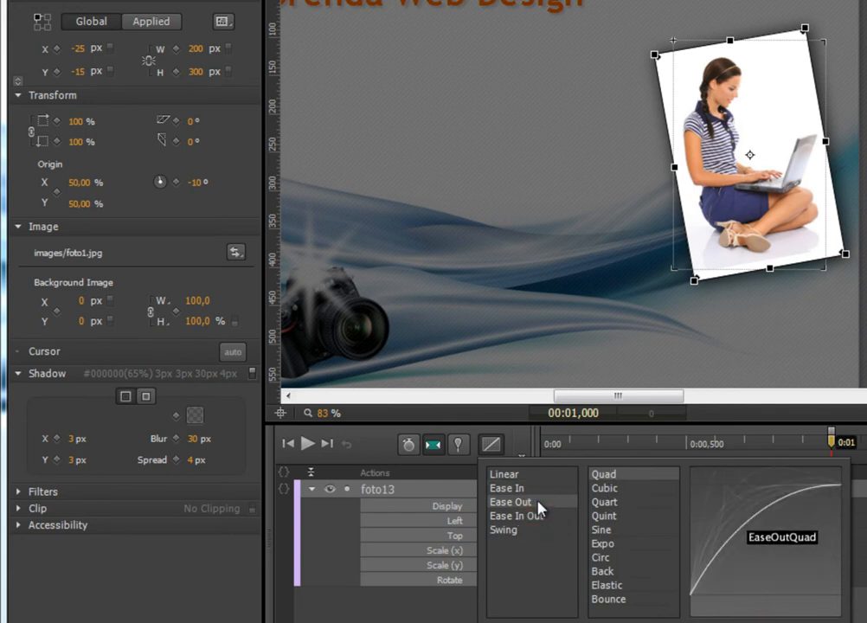
Compare the Cubic, Quart and Elastic variants of Ease Out and apply Bounce to the photo's transitions
click(623, 488)
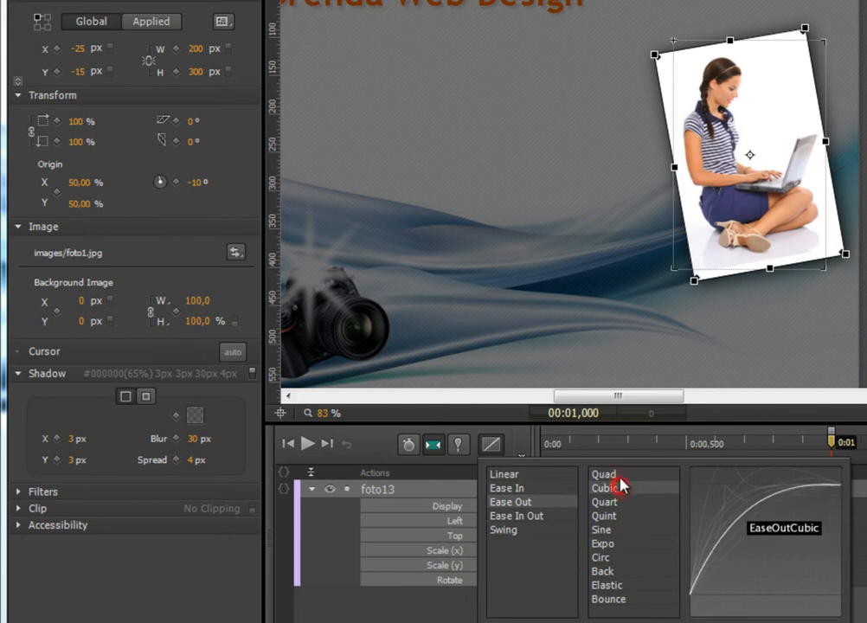
click(623, 502)
click(615, 585)
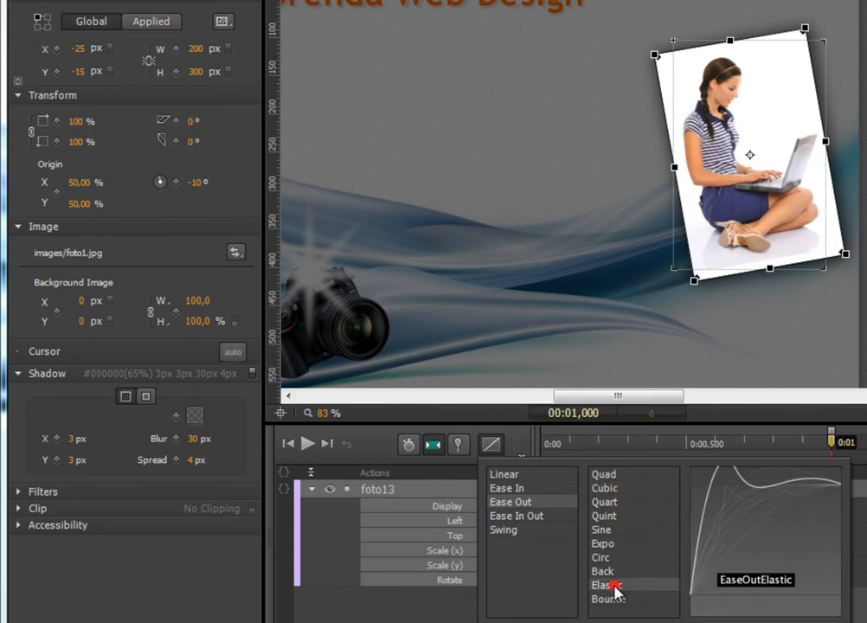
click(618, 599)
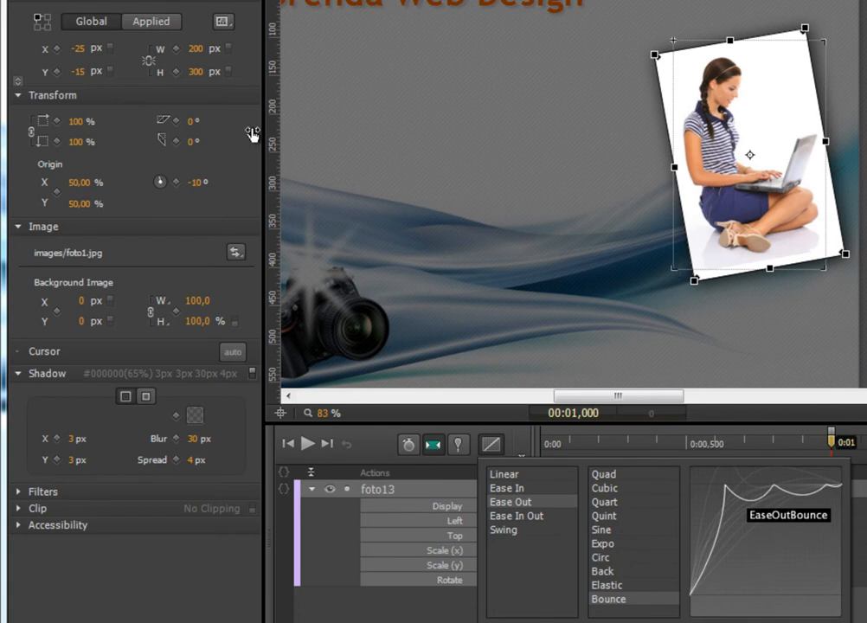
Save the project, preview the page in the browser and reload it
click(22, 33)
click(57, 40)
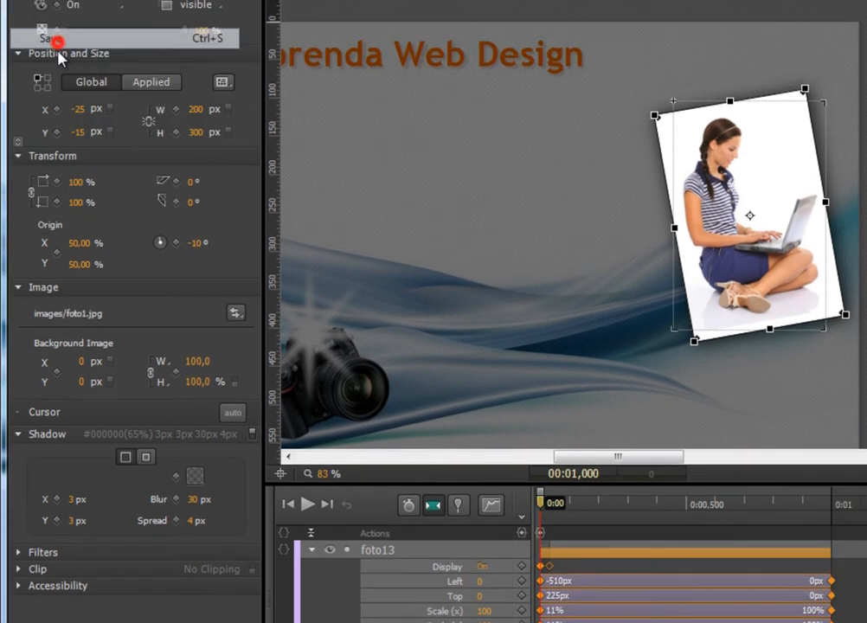
key(ctrl+Return)
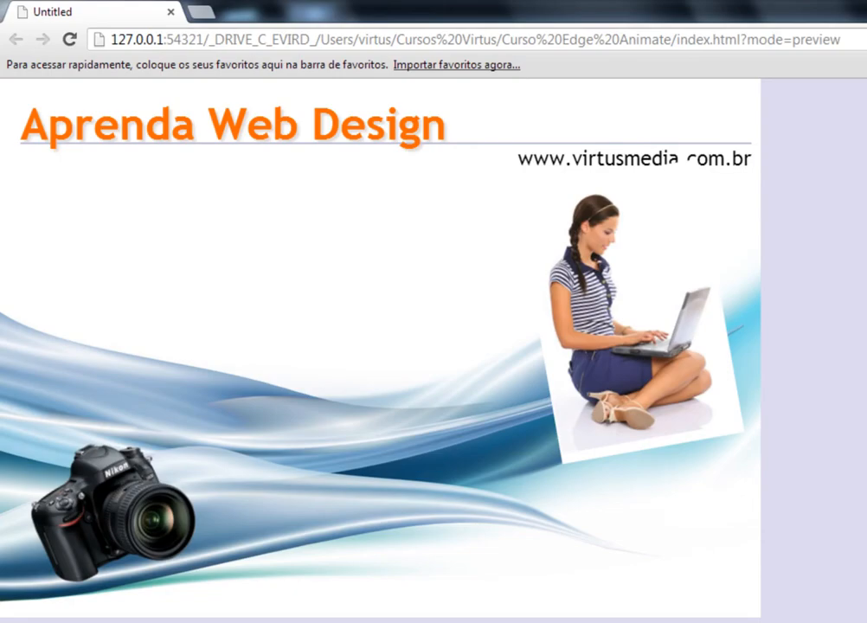
key(F5)
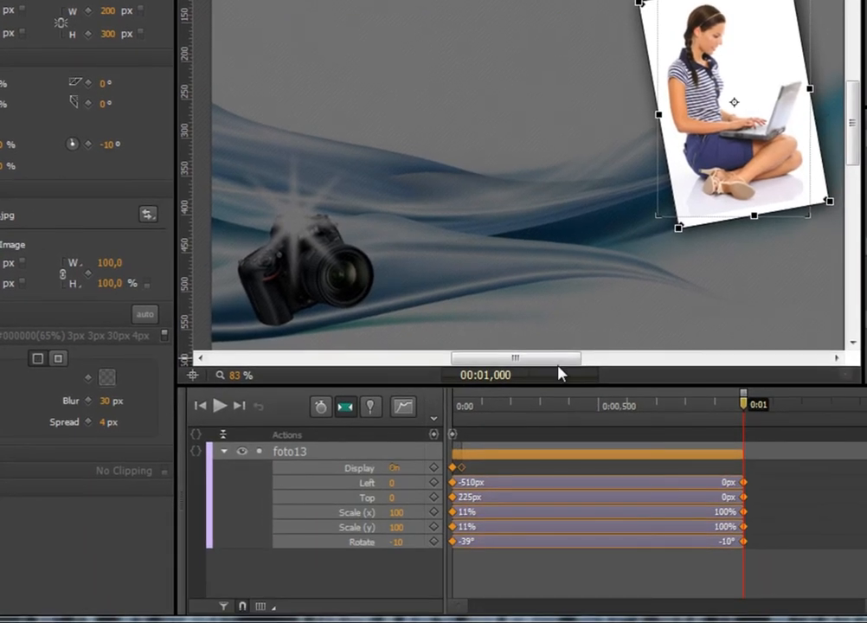
Change the easing of the photo's transitions to Ease Out Elastic
click(410, 411)
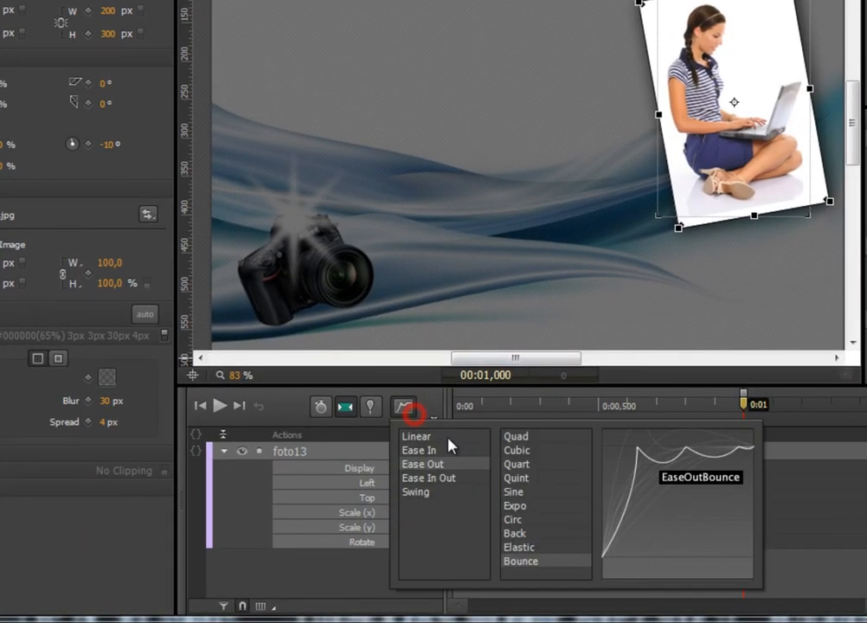
click(535, 549)
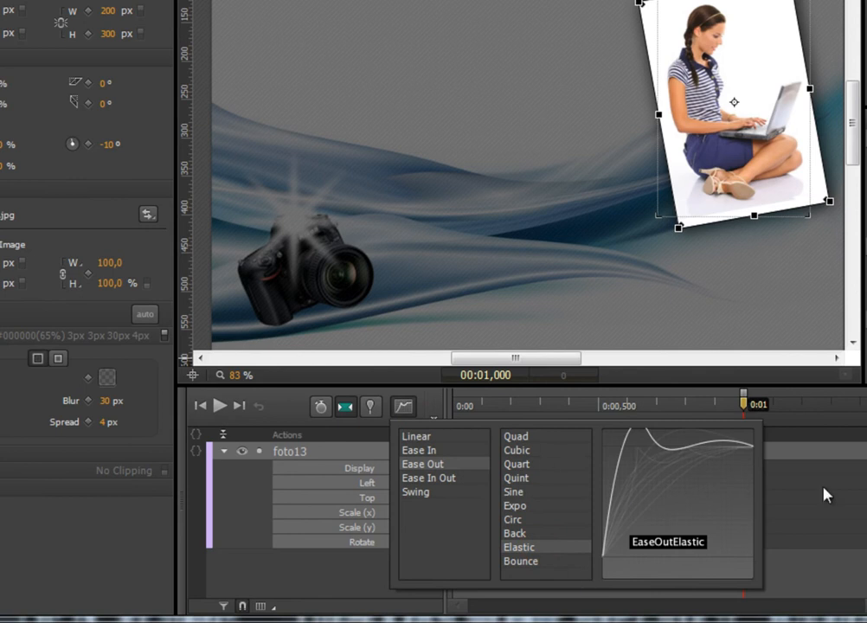
click(823, 570)
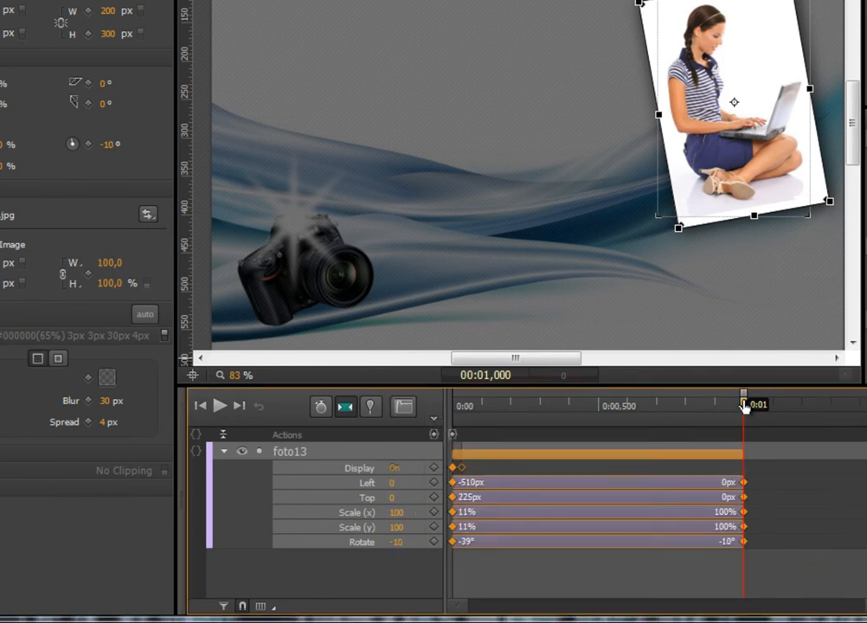
Turn on Auto-Keyframe Mode and move the photo down at 0:01 so its Top keyframe is 39 px
click(750, 171)
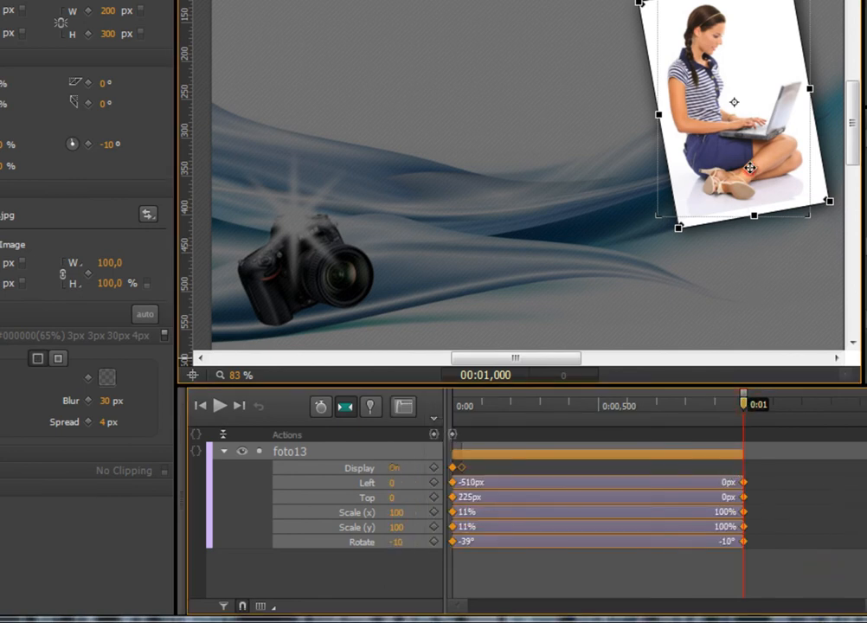
click(321, 407)
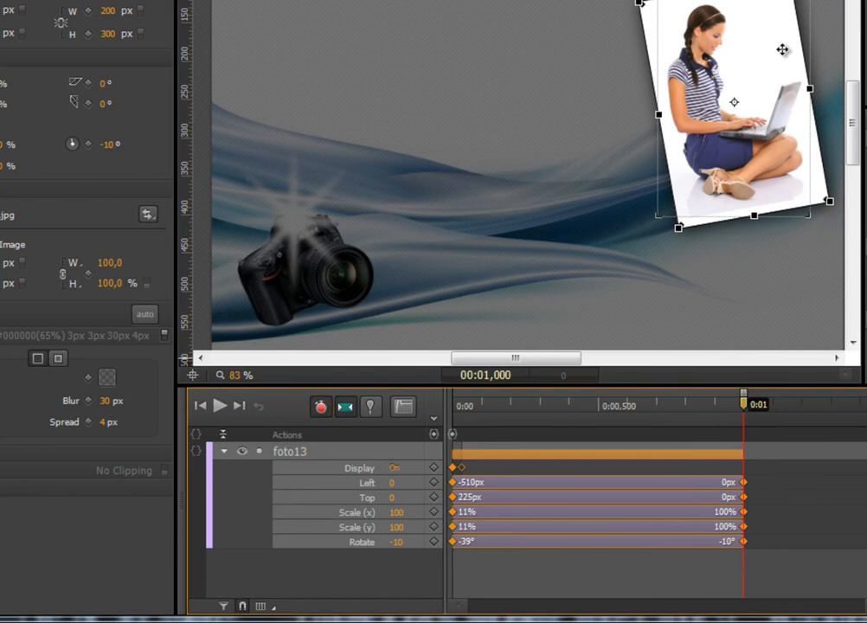
drag(782, 49, 783, 80)
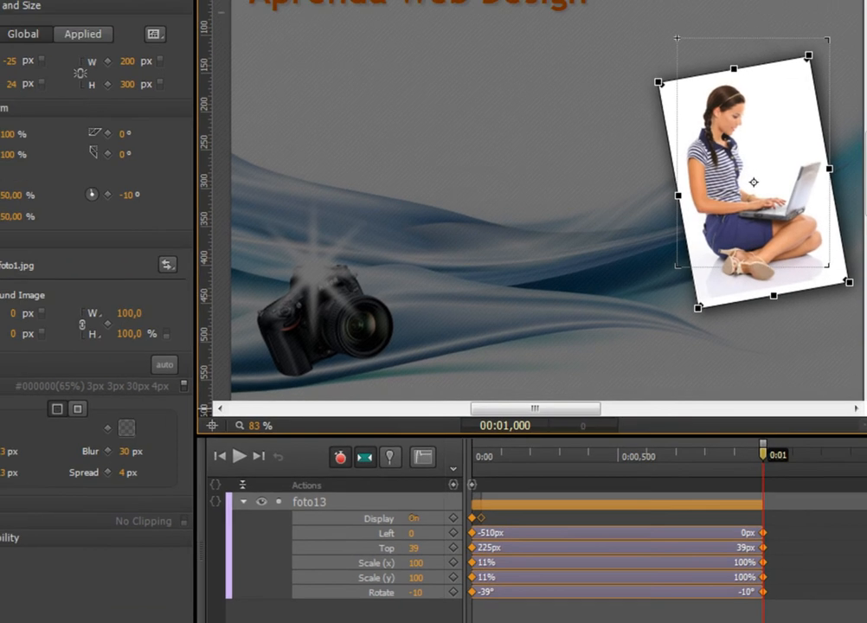
Save the project and test the photo animation in the browser by triggering the camera several times
click(21, 24)
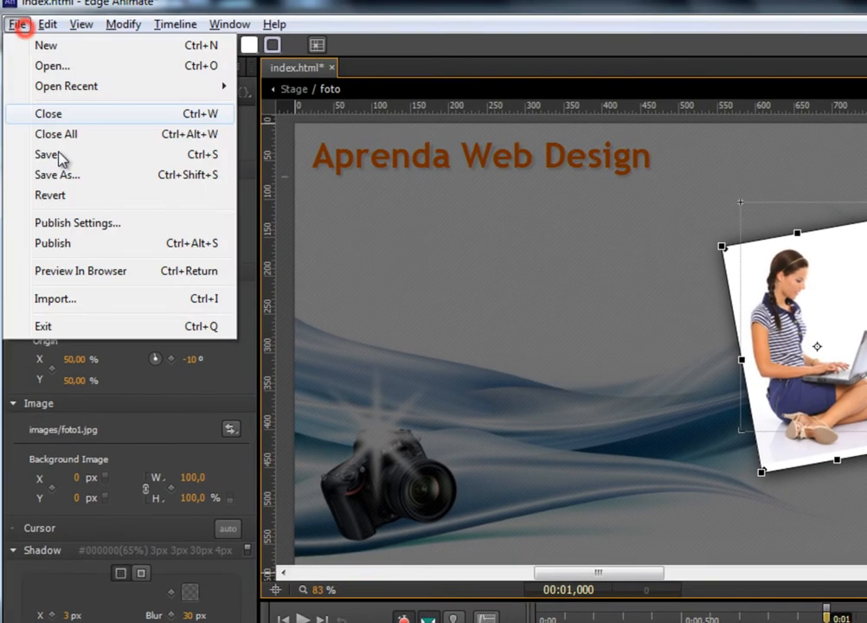
click(71, 164)
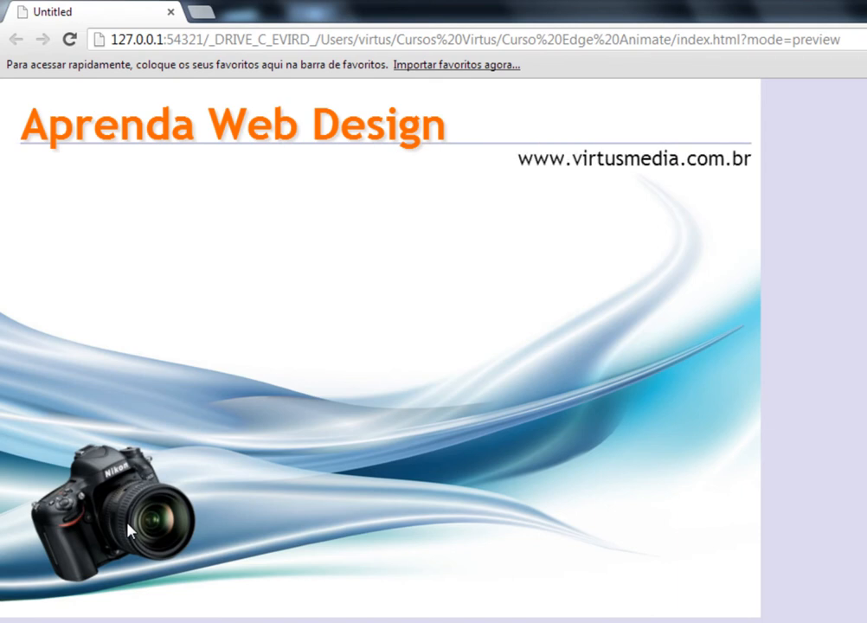
click(128, 524)
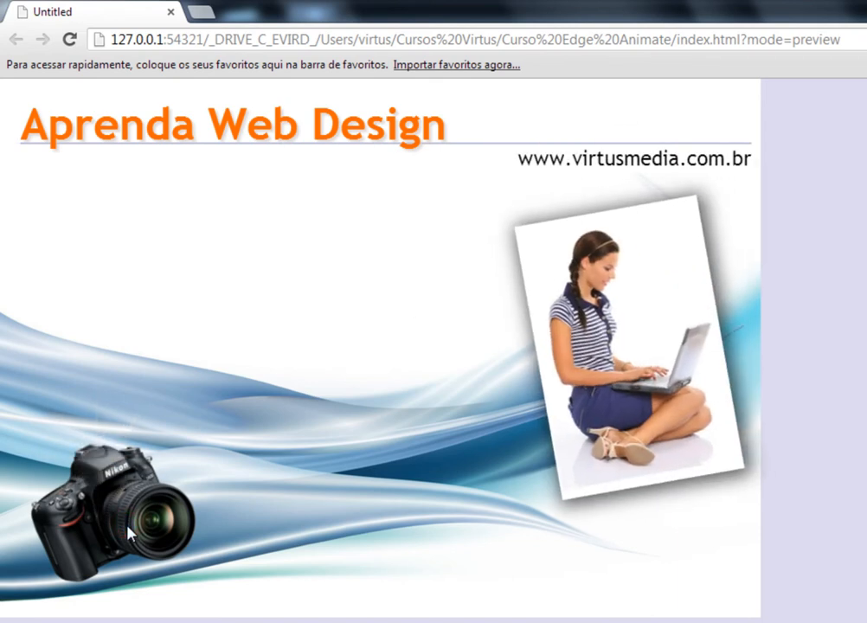
click(127, 525)
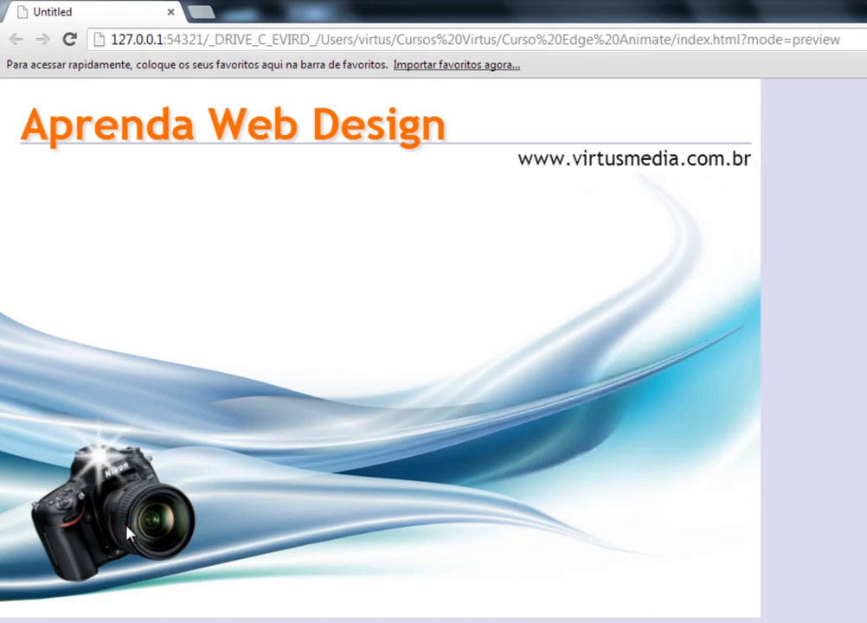
click(127, 525)
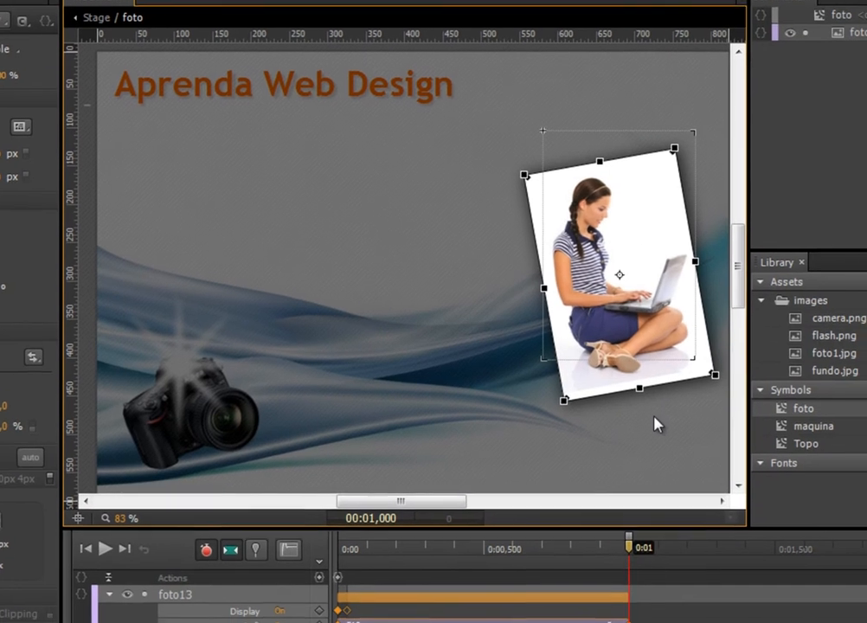
Draw a rectangle about 183 by 42 px below the photo inside the foto symbol
click(653, 415)
click(606, 382)
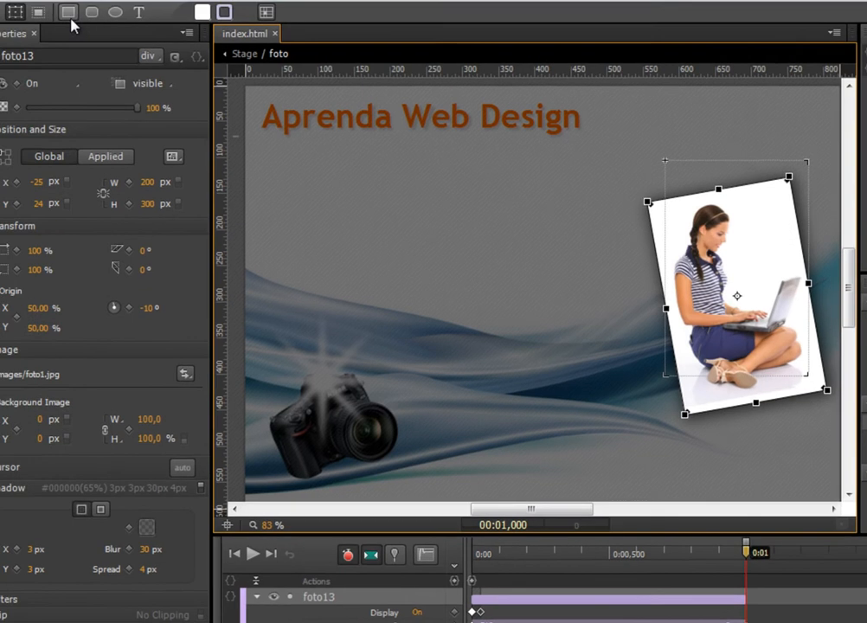
click(105, 21)
drag(703, 449, 834, 477)
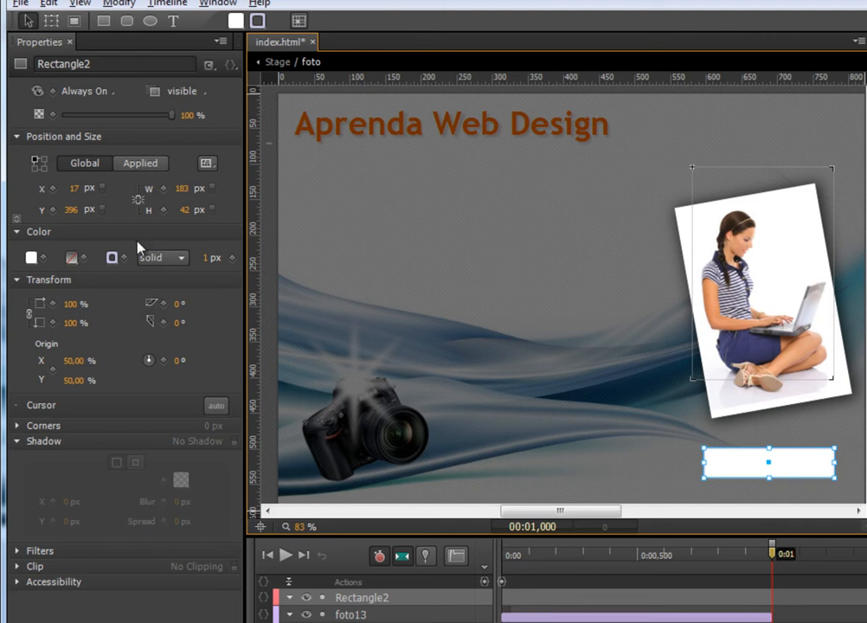
Set the rectangle's background colour to yellow, rgba(255,221,42,1.00)
click(43, 257)
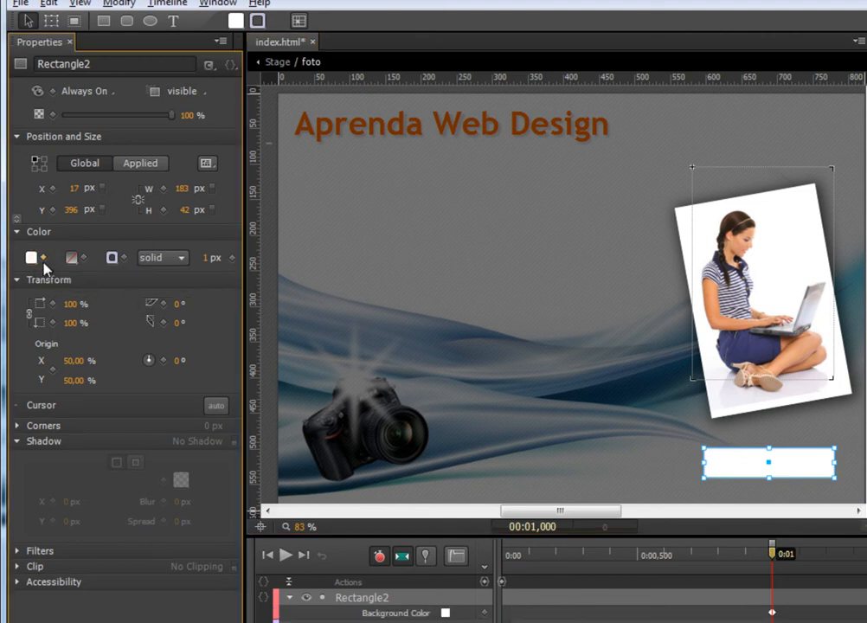
click(31, 257)
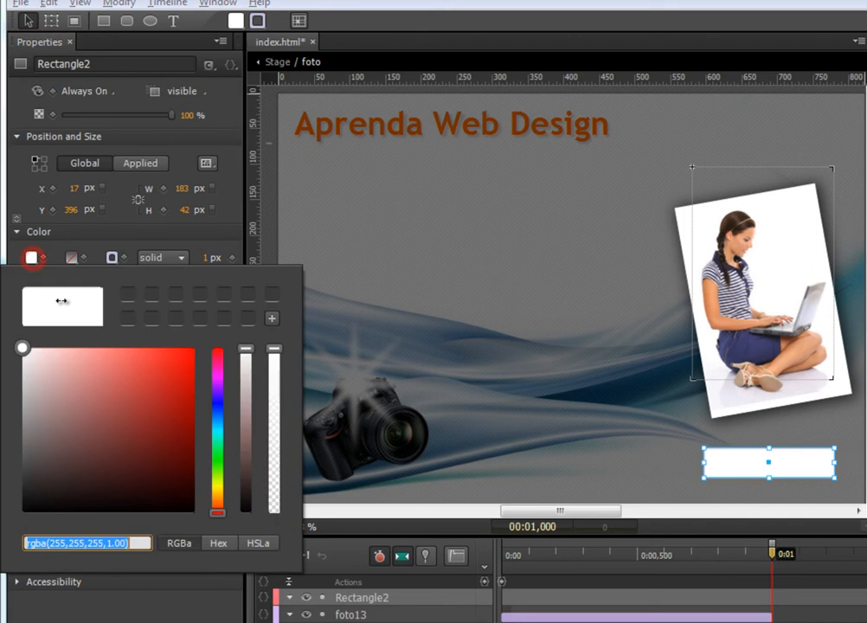
click(186, 445)
click(217, 489)
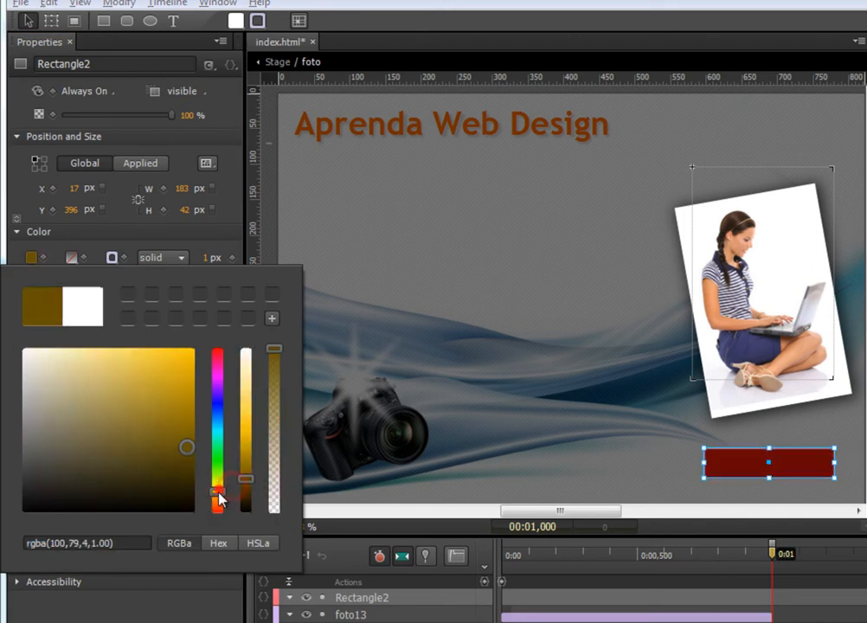
click(187, 350)
mouse_move(187, 350)
mouse_down()
mouse_move(194, 349)
mouse_move(174, 416)
mouse_move(193, 348)
mouse_up()
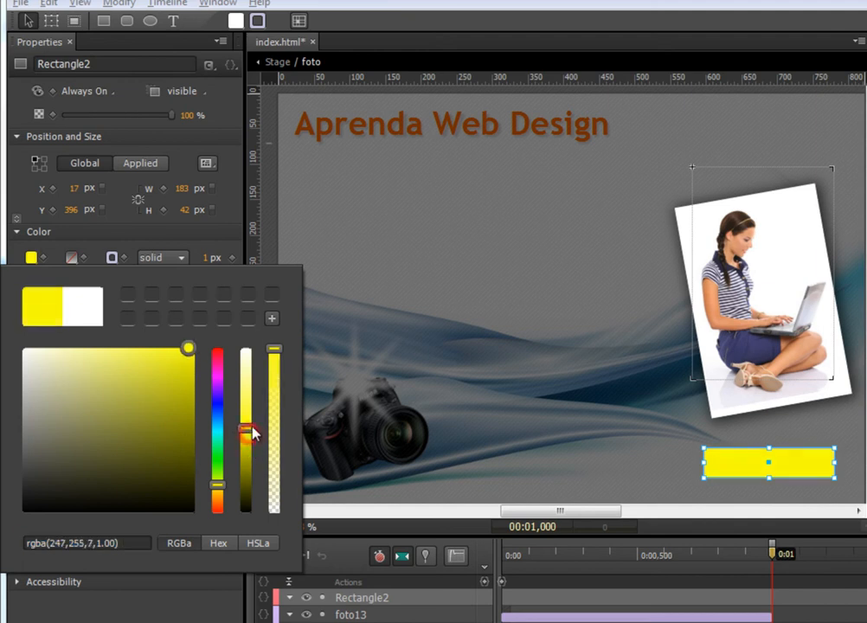
drag(248, 432, 247, 417)
mouse_move(217, 485)
mouse_down()
mouse_move(217, 504)
mouse_move(222, 497)
mouse_up()
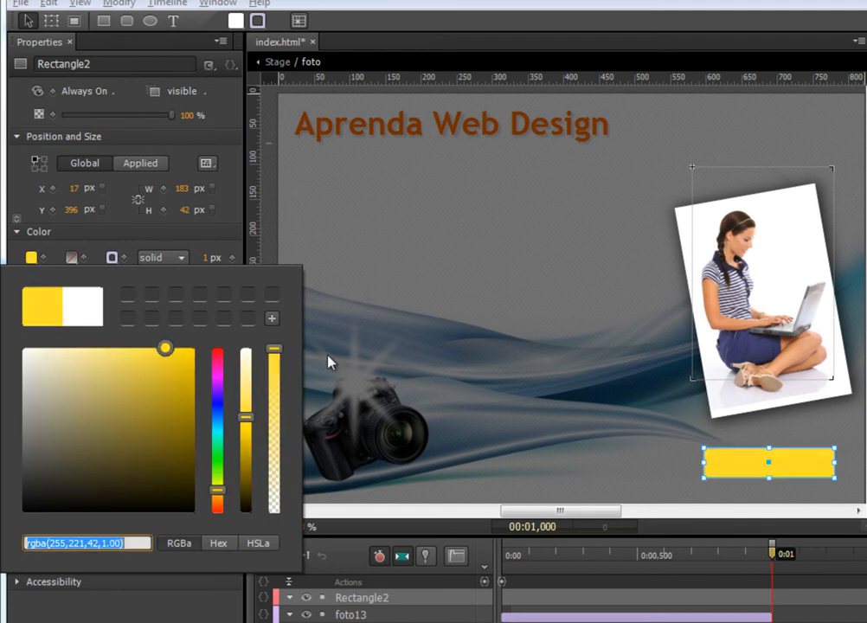
click(158, 592)
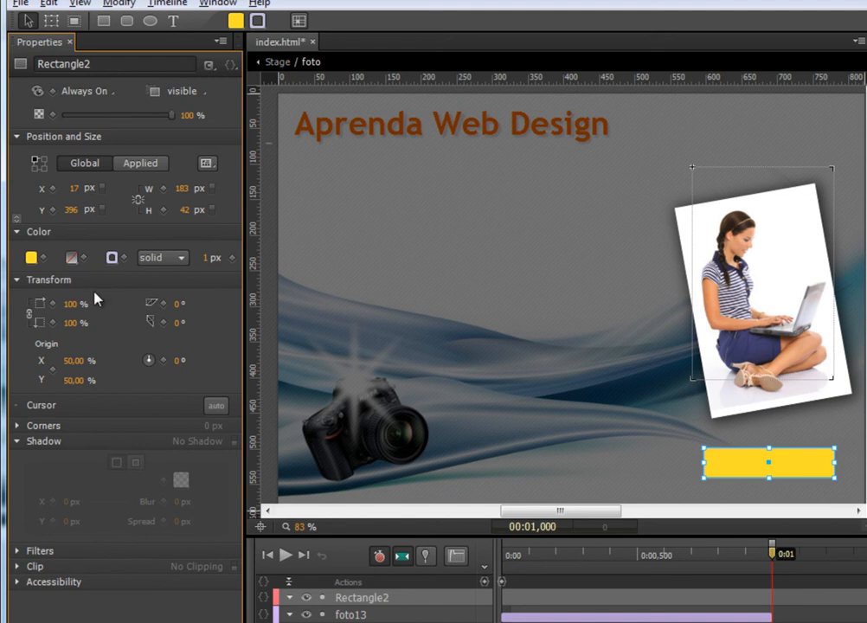
Round the rectangle's corners to 19 px and give it a 5 px solid amber border, rgba(248,196,12,1.00)
click(16, 428)
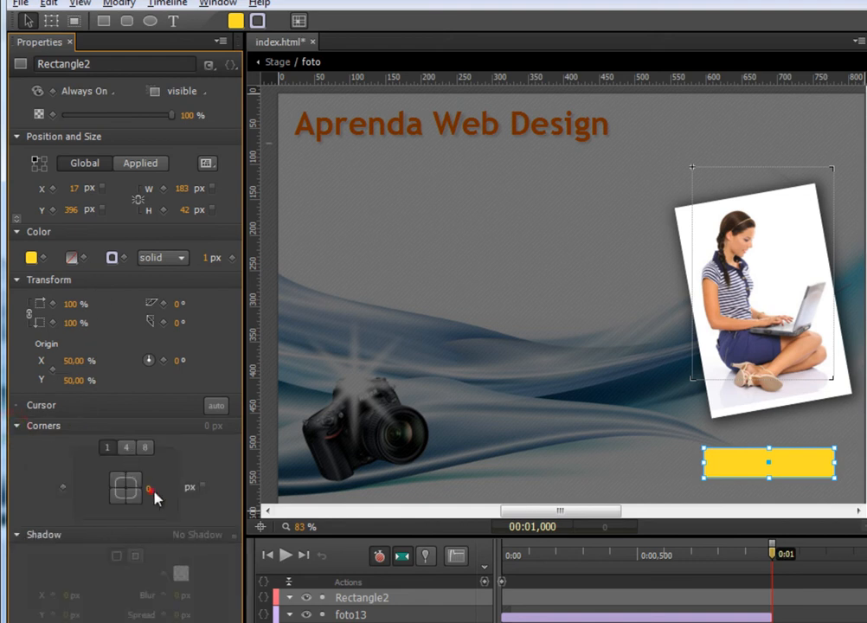
drag(151, 492, 177, 490)
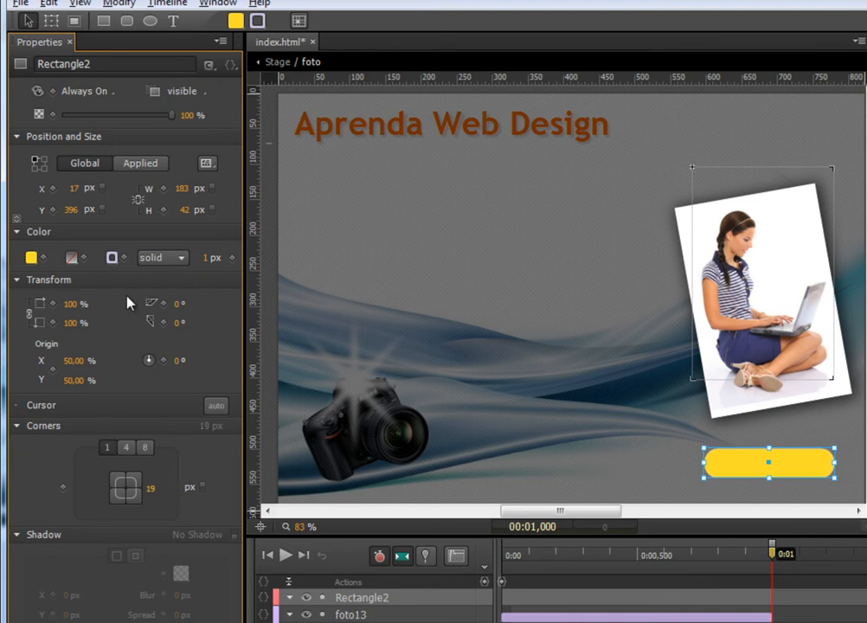
click(112, 260)
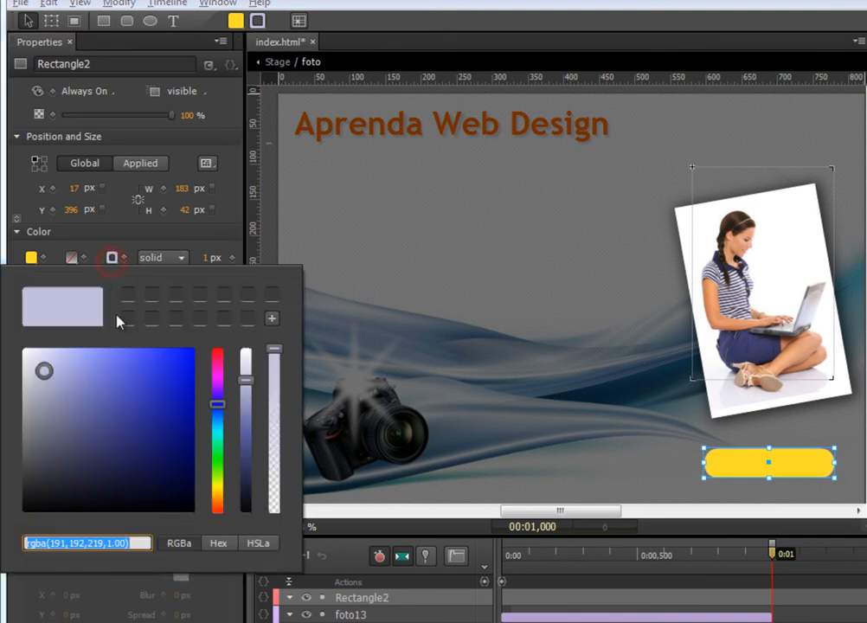
drag(219, 387, 218, 345)
drag(97, 354, 144, 370)
mouse_move(222, 486)
mouse_down()
mouse_move(227, 507)
mouse_move(227, 472)
mouse_move(219, 492)
mouse_up()
mouse_move(163, 363)
mouse_down()
mouse_move(184, 362)
mouse_move(187, 376)
mouse_move(194, 351)
mouse_up()
key(Return)
mouse_move(211, 257)
mouse_down()
mouse_move(227, 257)
mouse_move(218, 262)
mouse_up()
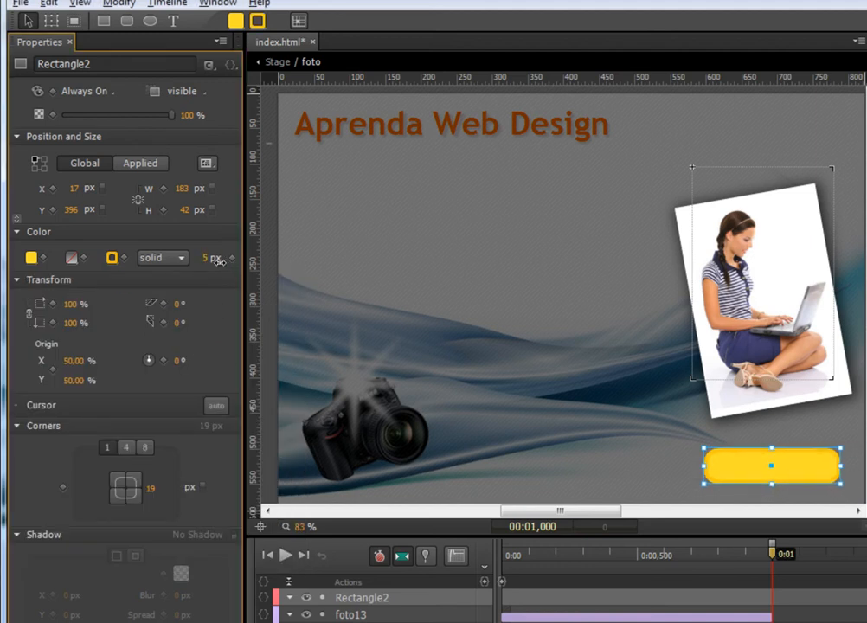
Change the rectangle's border colour to a darker orange, rgba(248,152,11,1.00)
click(112, 257)
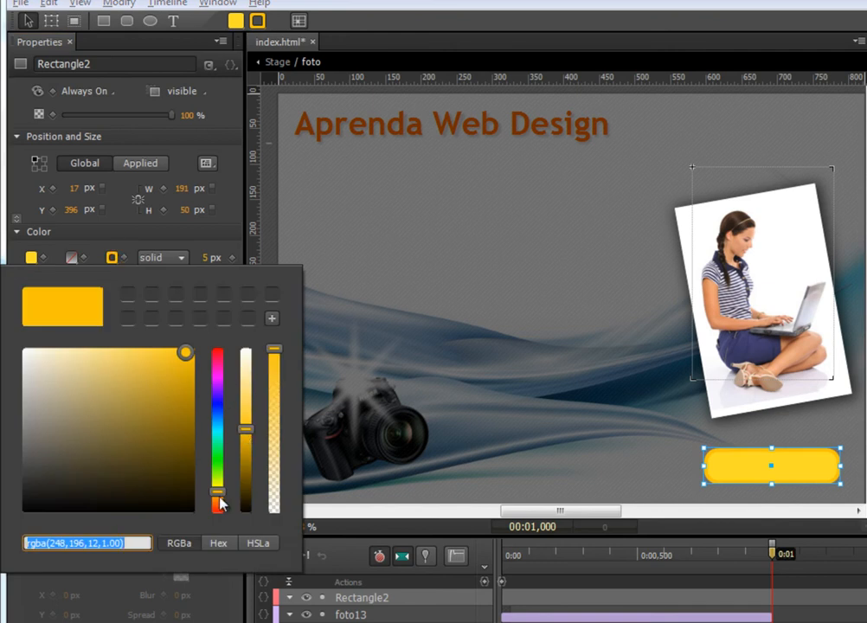
click(219, 498)
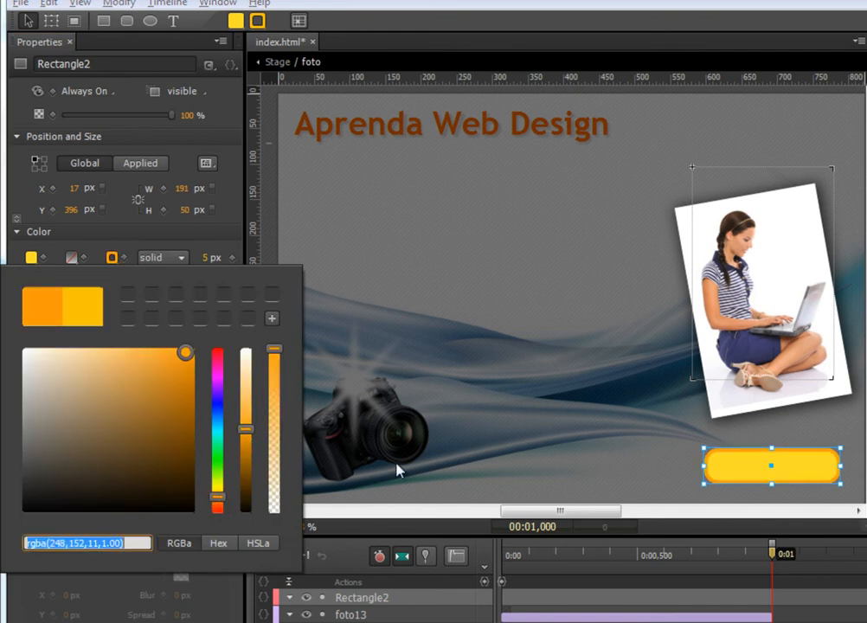
click(396, 463)
Convert the rounded yellow rectangle to a symbol named botao, with Autoplay timeline enabled
click(751, 465)
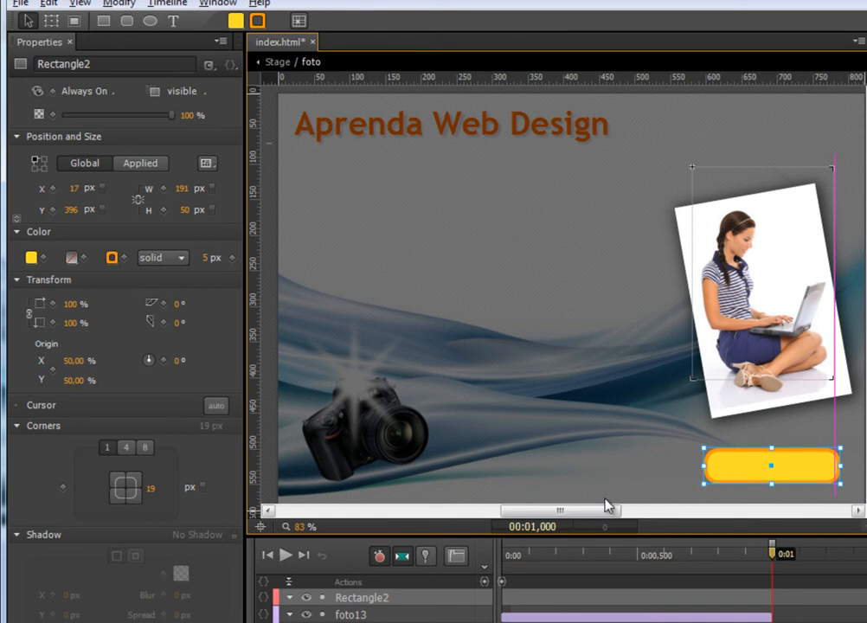
drag(559, 512, 596, 522)
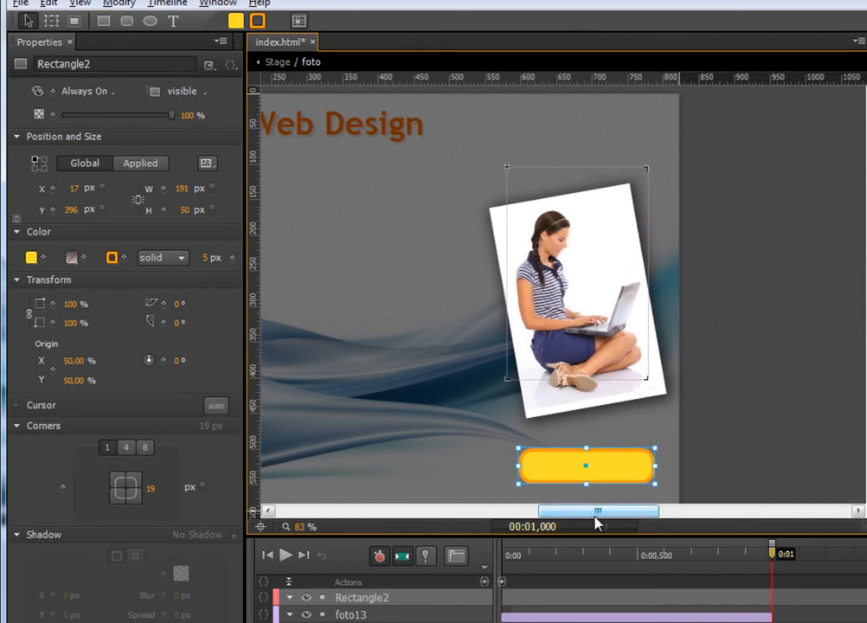
click(619, 461)
right_click(617, 468)
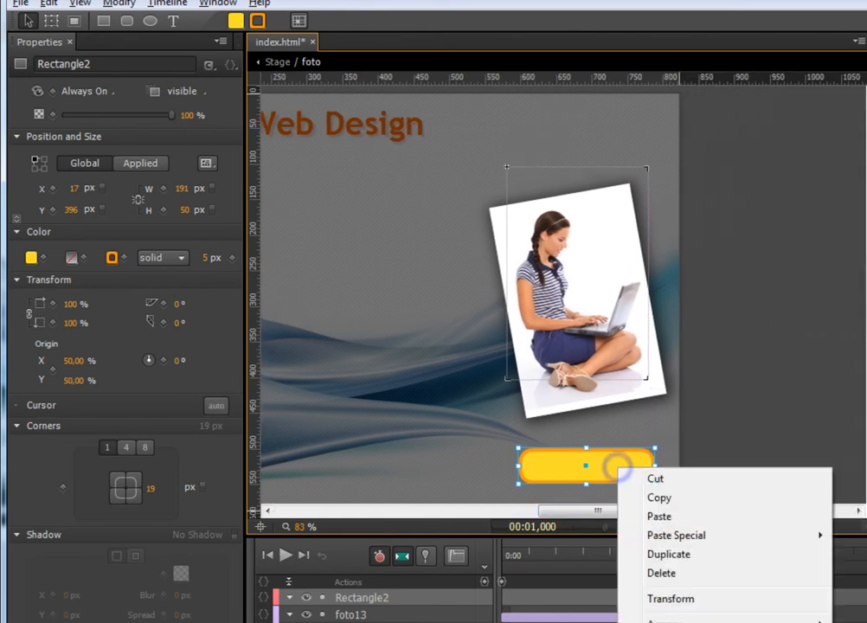
click(599, 464)
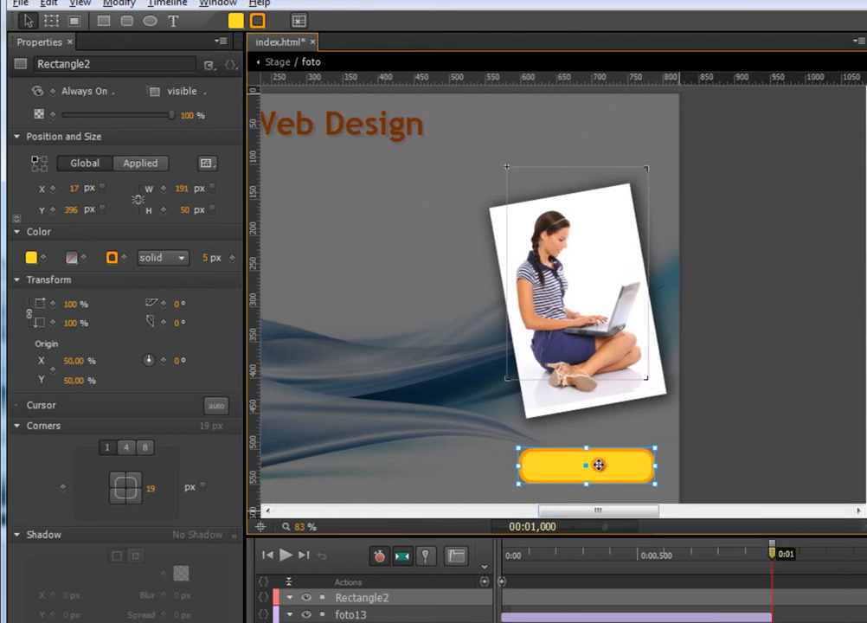
click(119, 4)
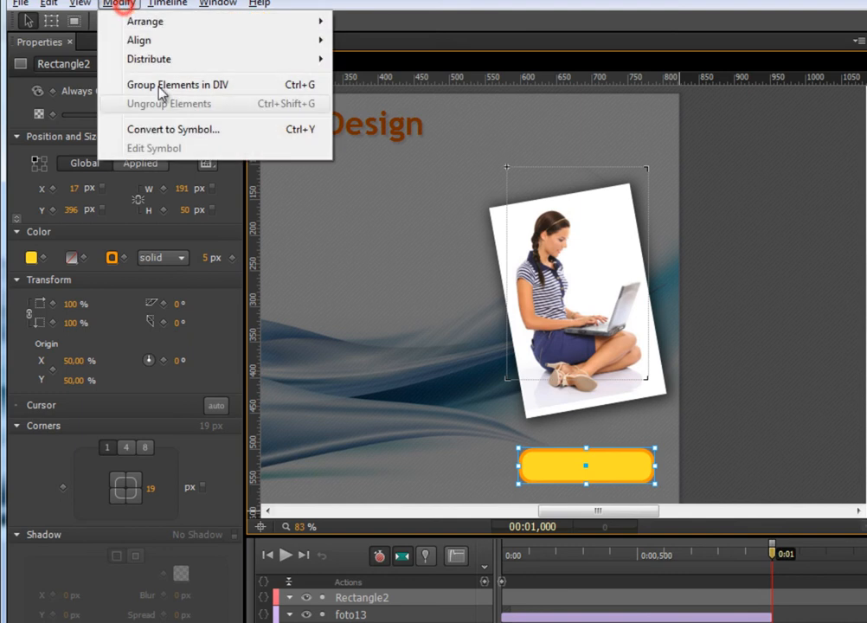
click(303, 130)
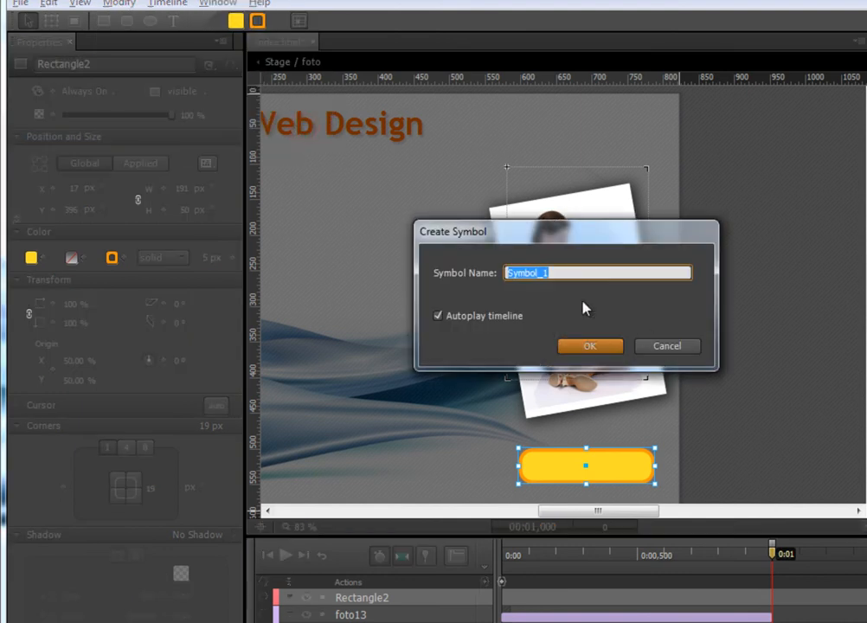
click(563, 274)
drag(582, 273, 466, 269)
text(botao)
key(Return)
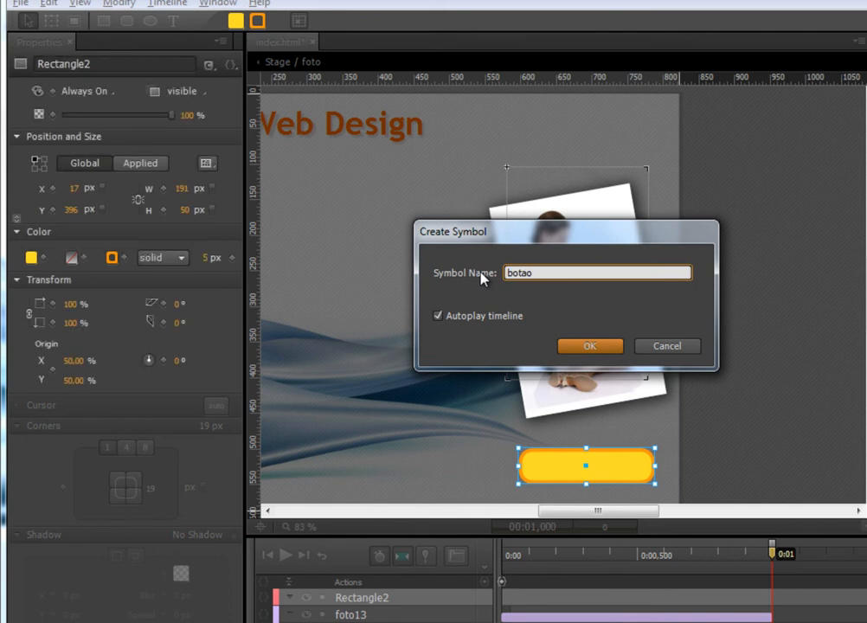
Open the botao symbol for editing and add the text "Entrar no Site" on the button
double_click(613, 465)
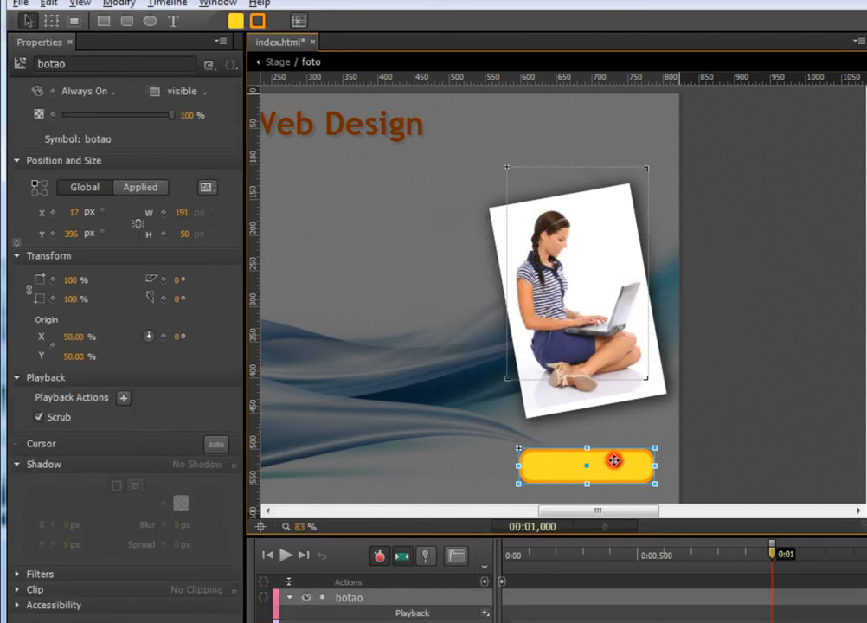
click(610, 466)
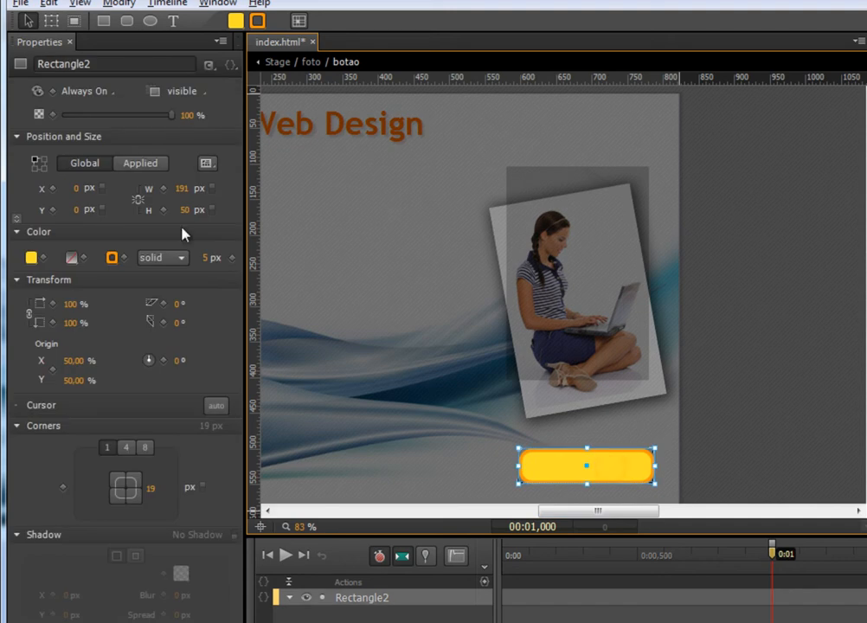
click(171, 20)
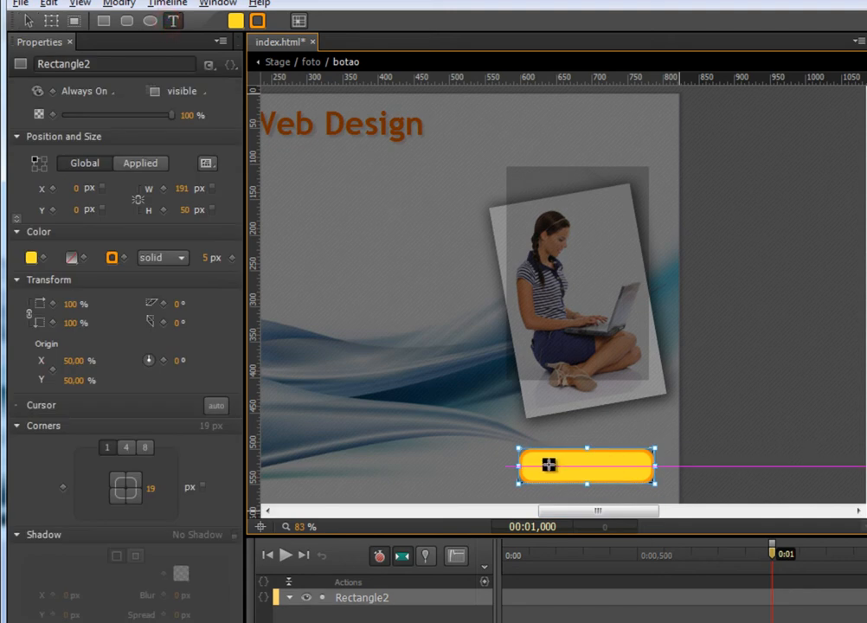
click(547, 465)
text(Ent)
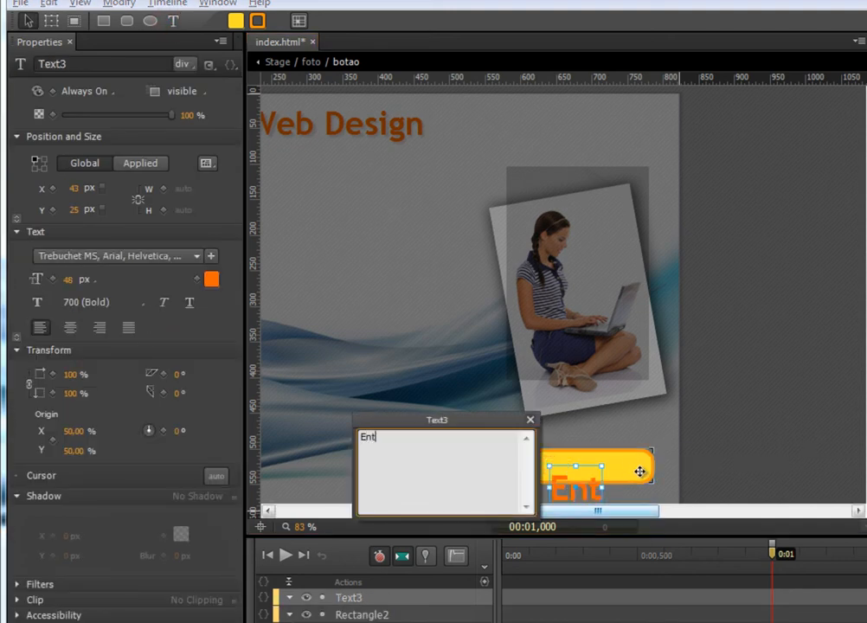
text(rar no Site)
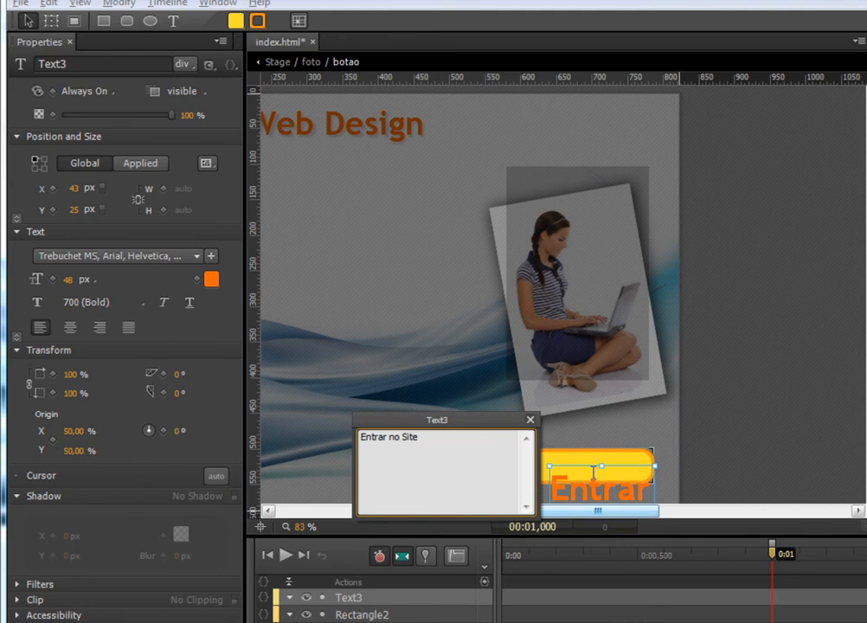
drag(476, 440, 359, 438)
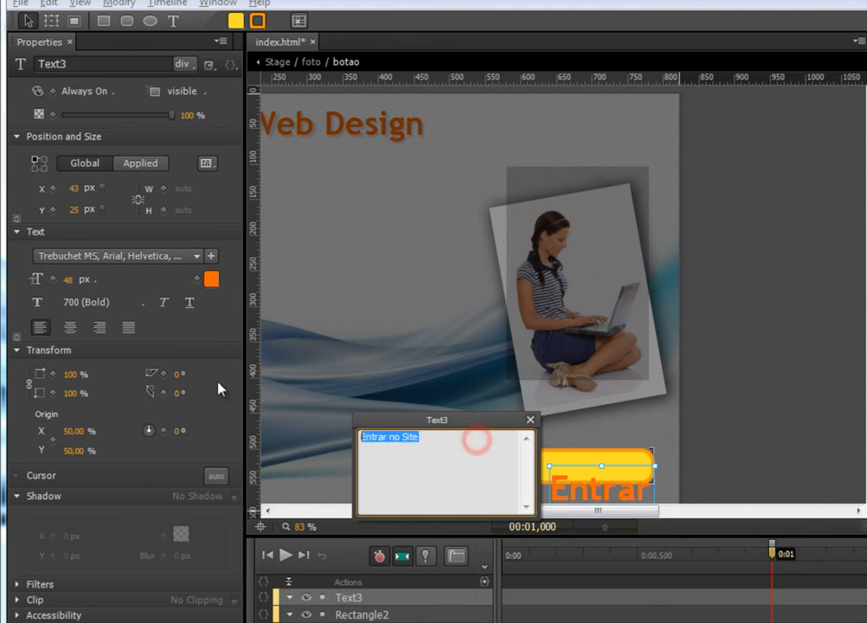
Set the button text's font size to 22 px, centre-align it and position it in the middle of the button
click(612, 461)
drag(612, 476, 597, 469)
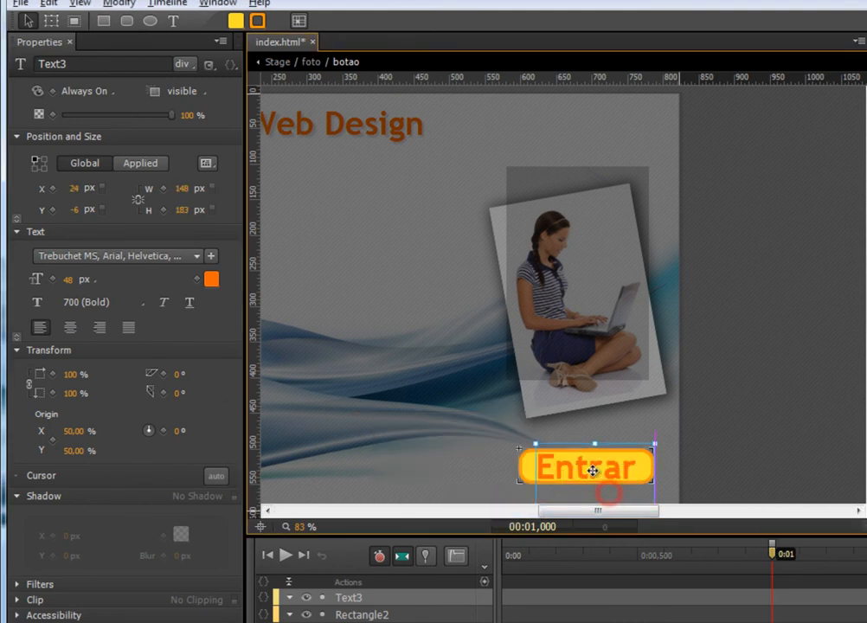
click(70, 281)
text(22)
key(Return)
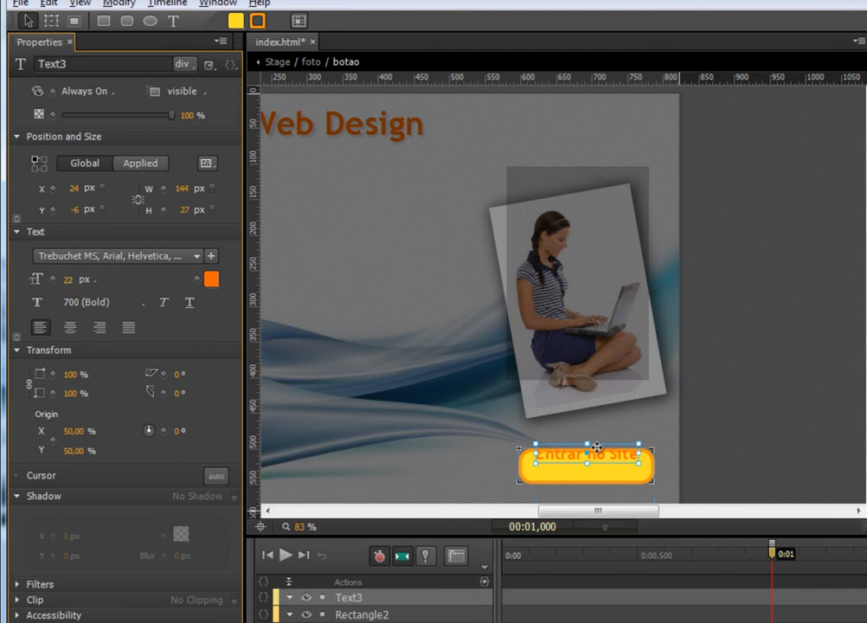
drag(623, 459, 605, 465)
click(74, 328)
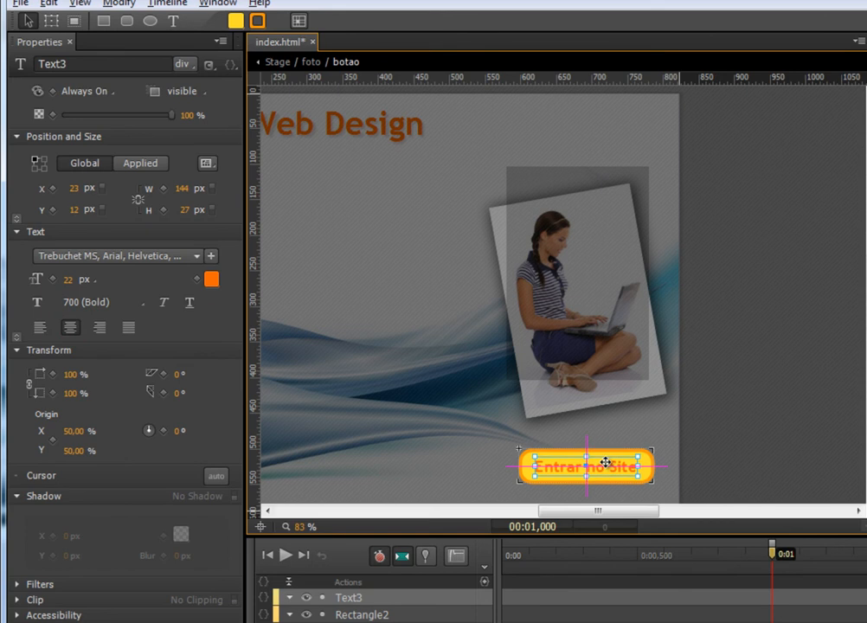
Set the button text's colour to black, rgba(0,0,0,1.00)
click(211, 280)
drag(230, 407, 316, 570)
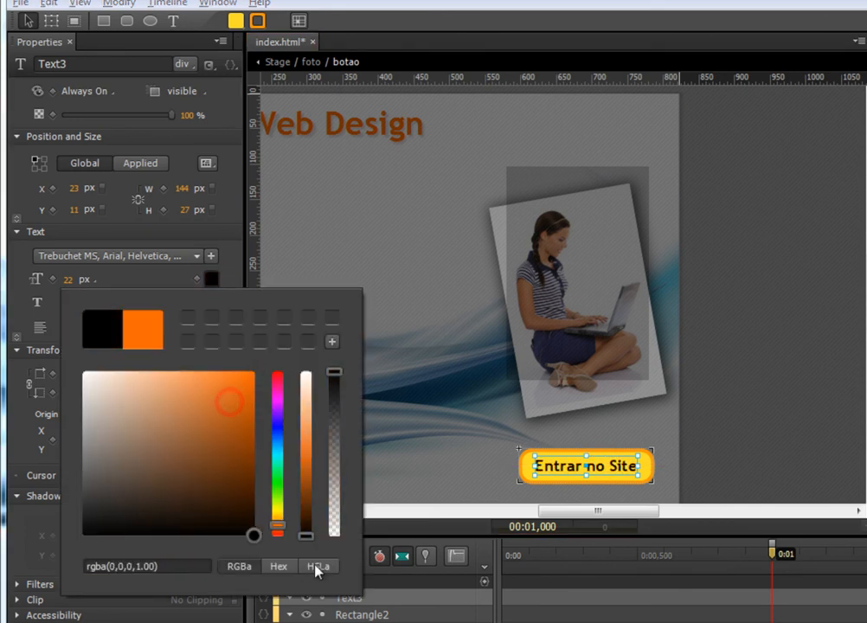
click(673, 469)
drag(590, 467, 616, 466)
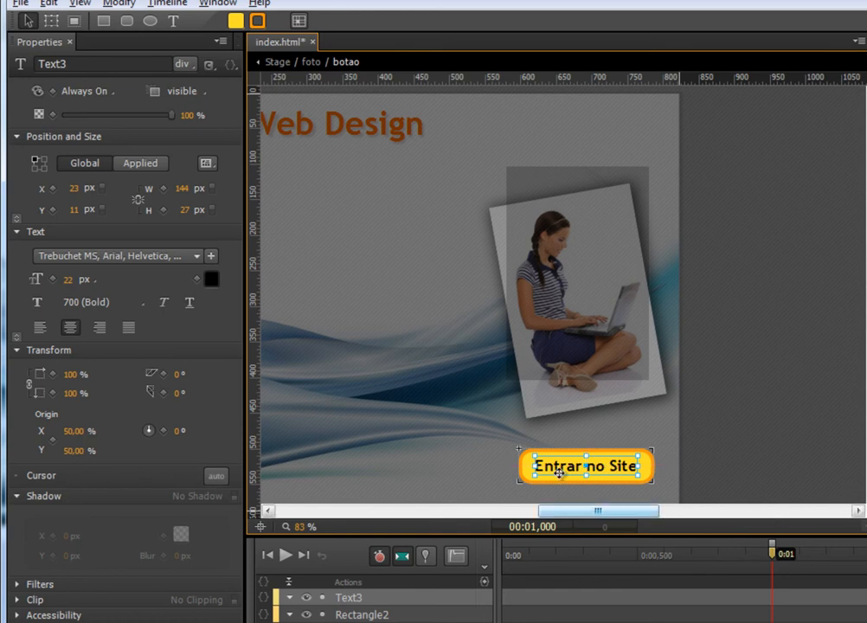
Leave the botao symbol, reopen the foto symbol for editing and select the "Entrar no Site" button in it
click(277, 62)
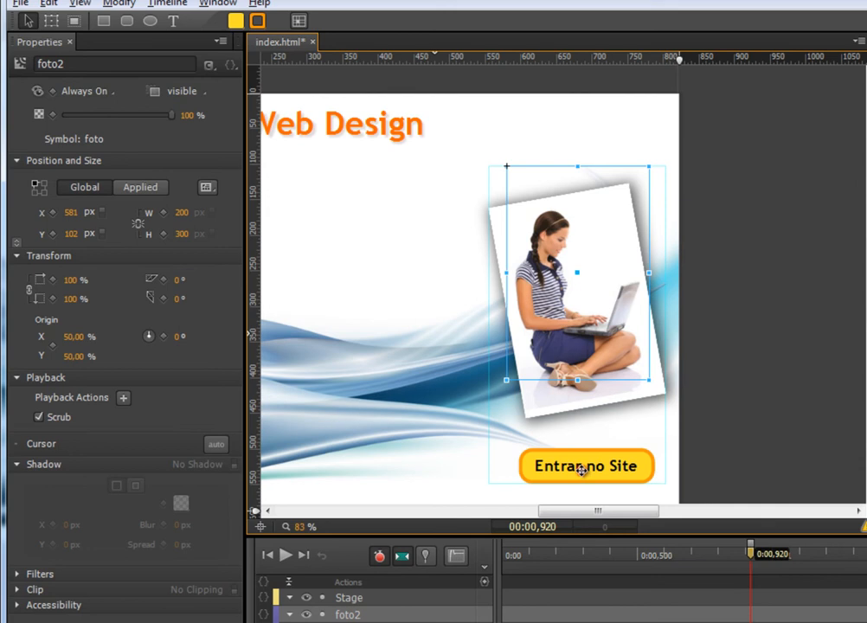
double_click(582, 470)
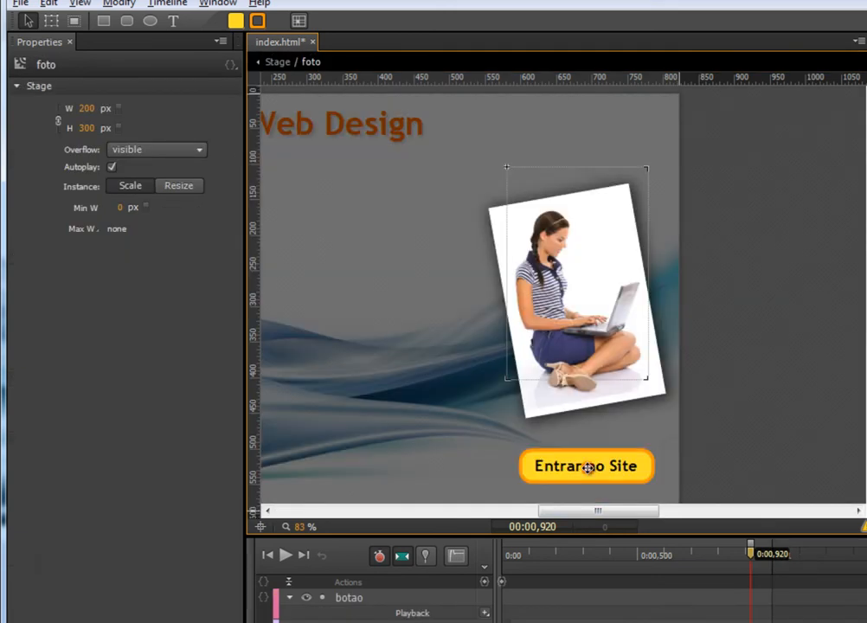
click(587, 468)
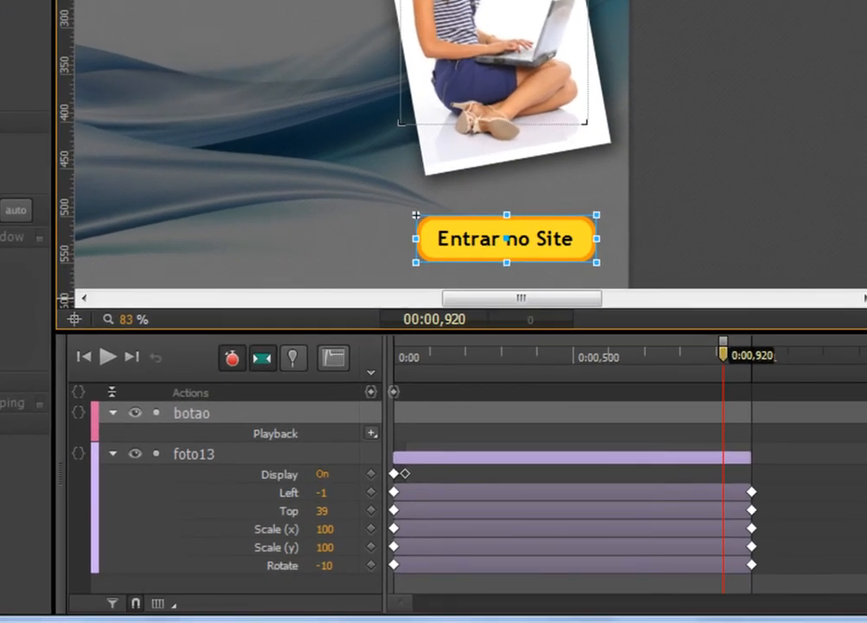
scroll(346, 156, down, 3)
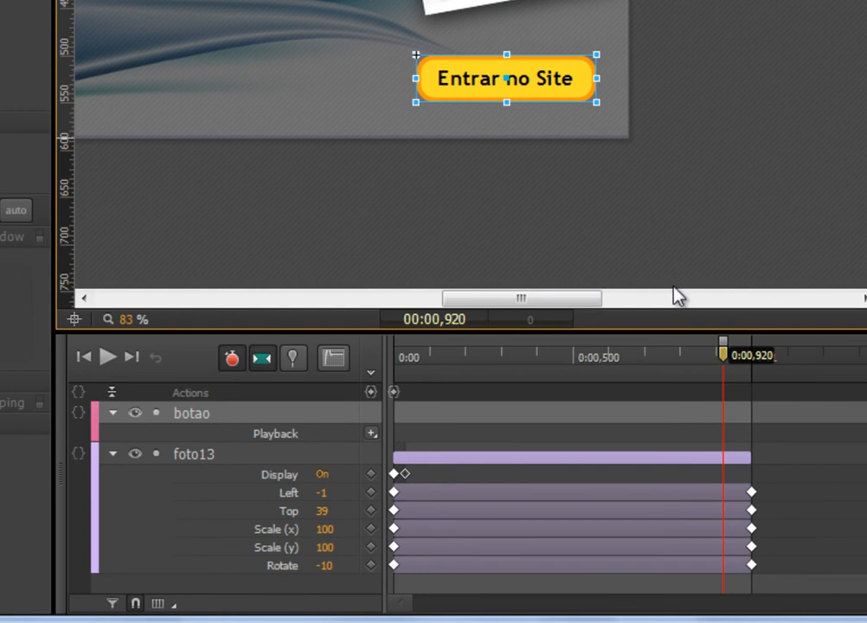
Fade the botao instance in from 0% to 100% opacity between 0:01 and 0:01,281 on the foto timeline
drag(725, 352, 752, 359)
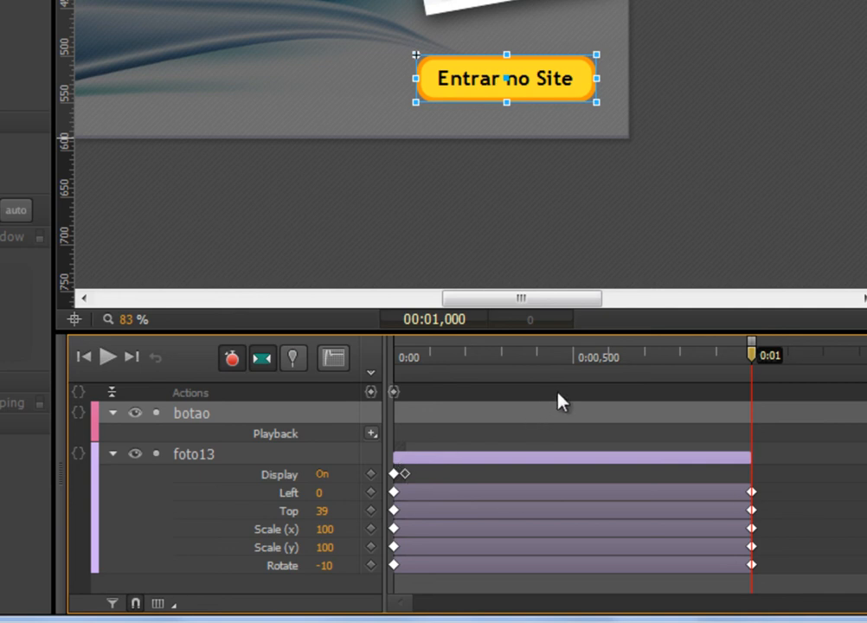
click(295, 359)
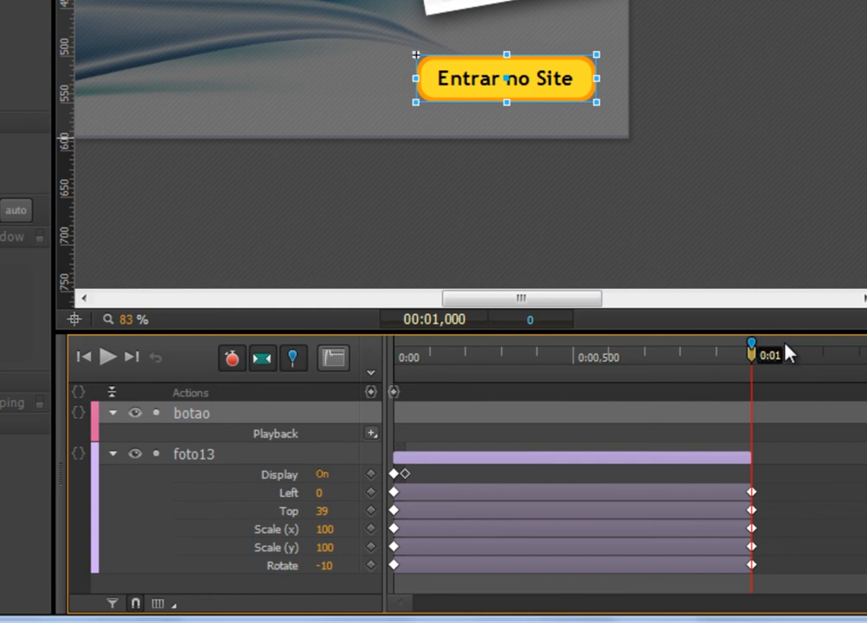
drag(751, 357, 841, 357)
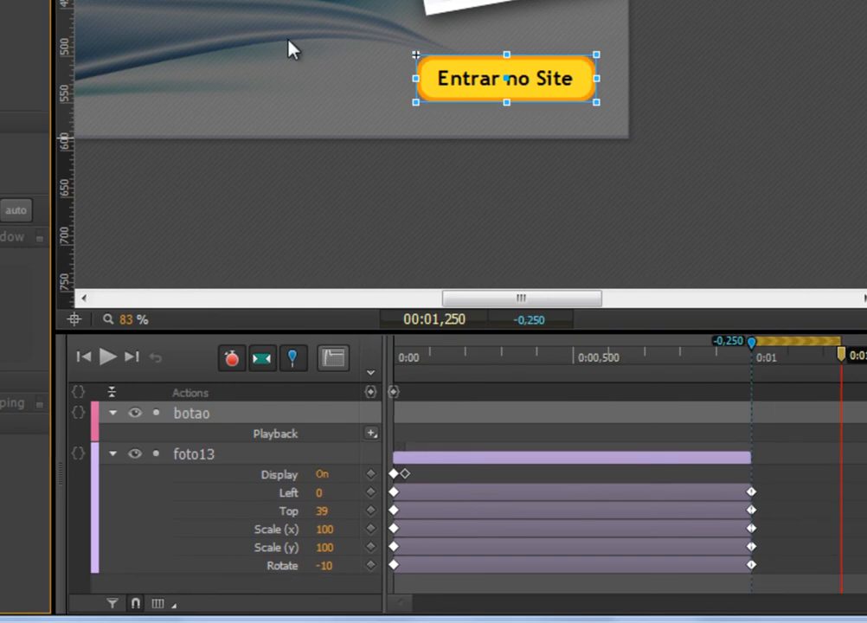
drag(843, 356, 810, 346)
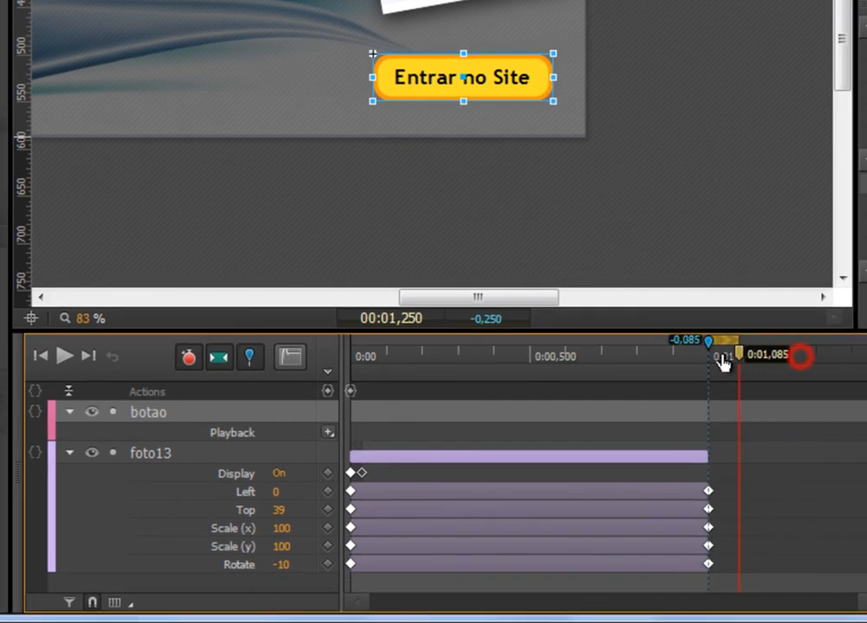
click(712, 361)
click(710, 348)
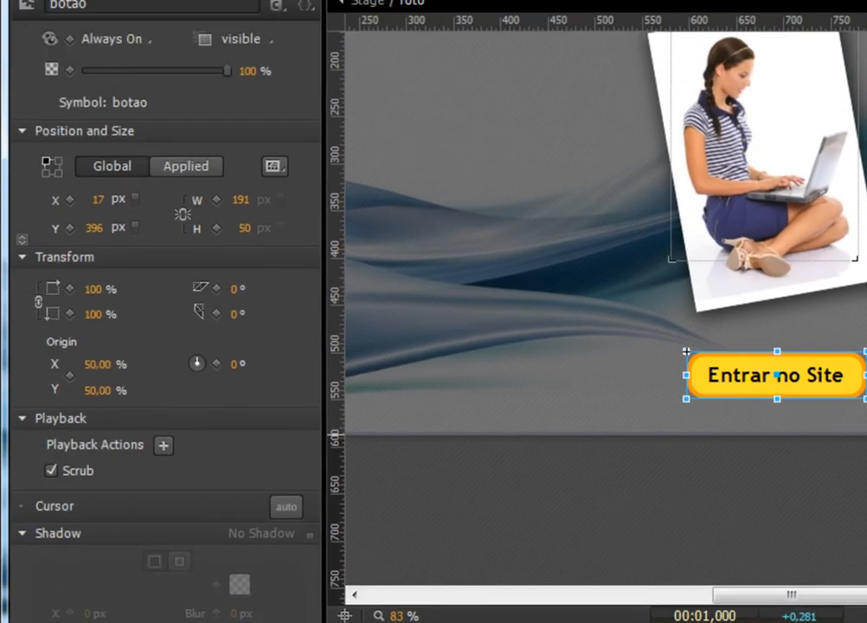
click(70, 71)
drag(228, 78, 75, 83)
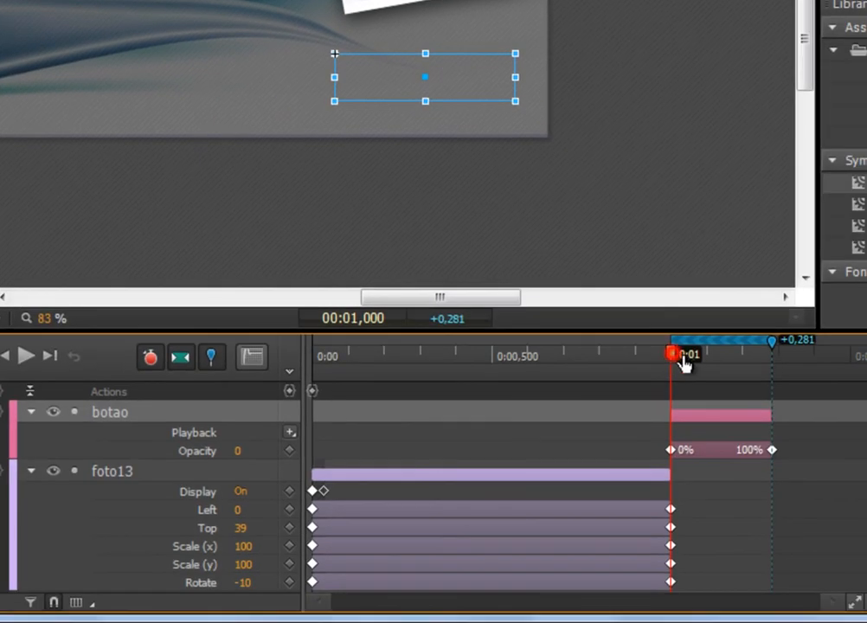
drag(680, 360, 713, 404)
Set the easing of the botao opacity transition to Linear and place the playhead at its end, 0:01,281
click(726, 415)
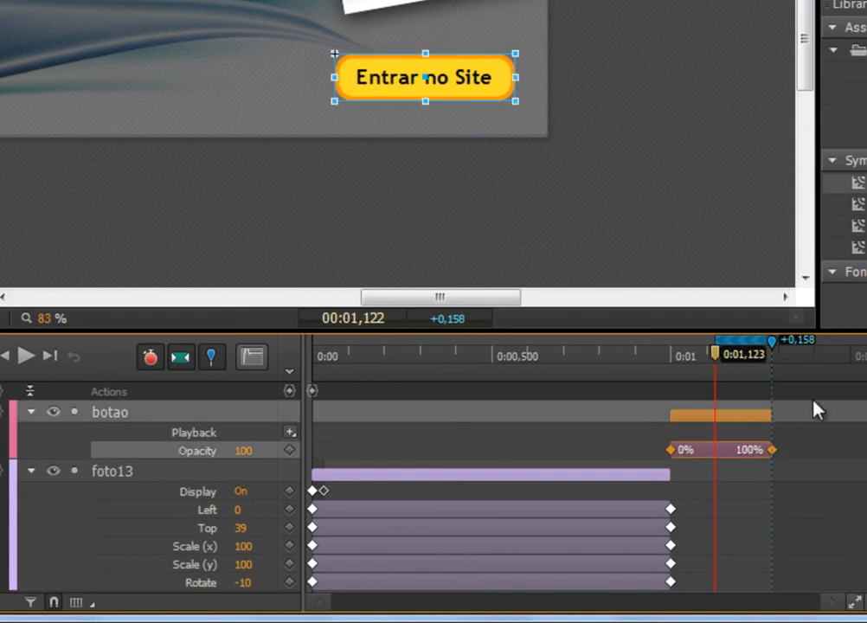
click(252, 360)
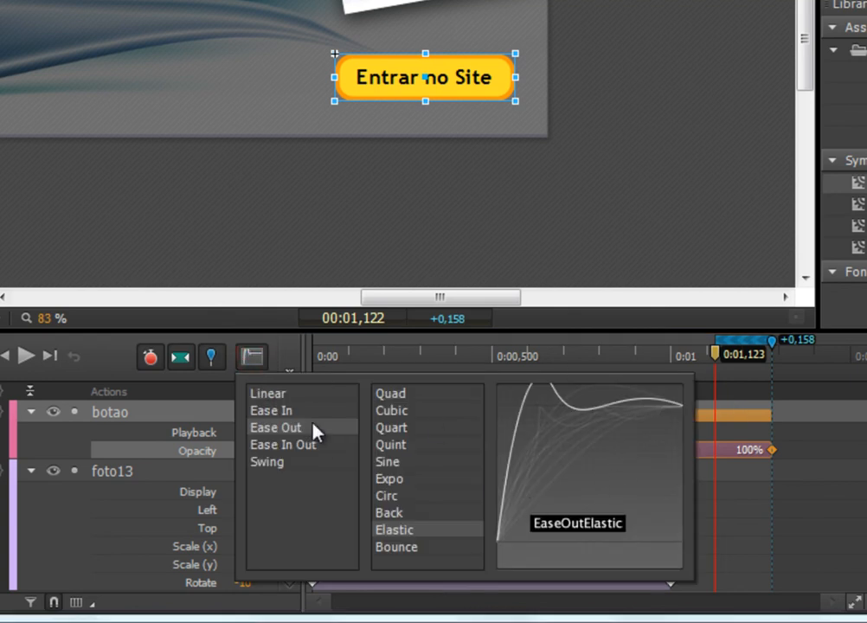
click(268, 394)
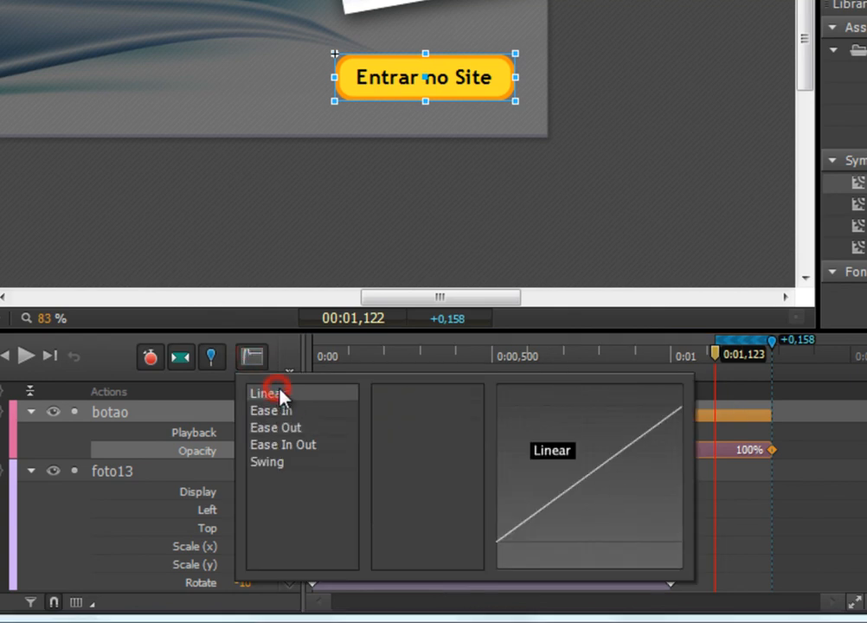
click(800, 461)
drag(717, 358, 773, 355)
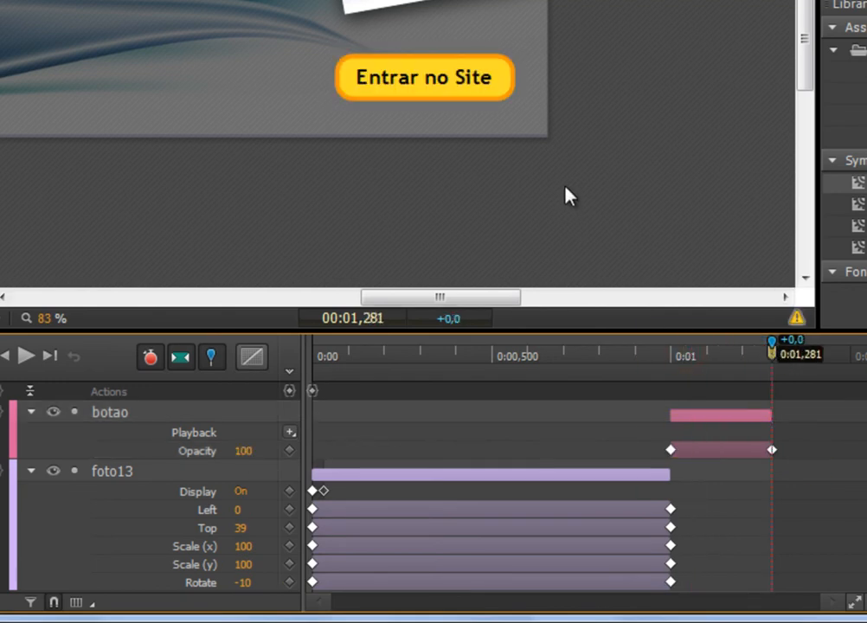
Add a click event to the botao instance with the Open URL action
click(419, 73)
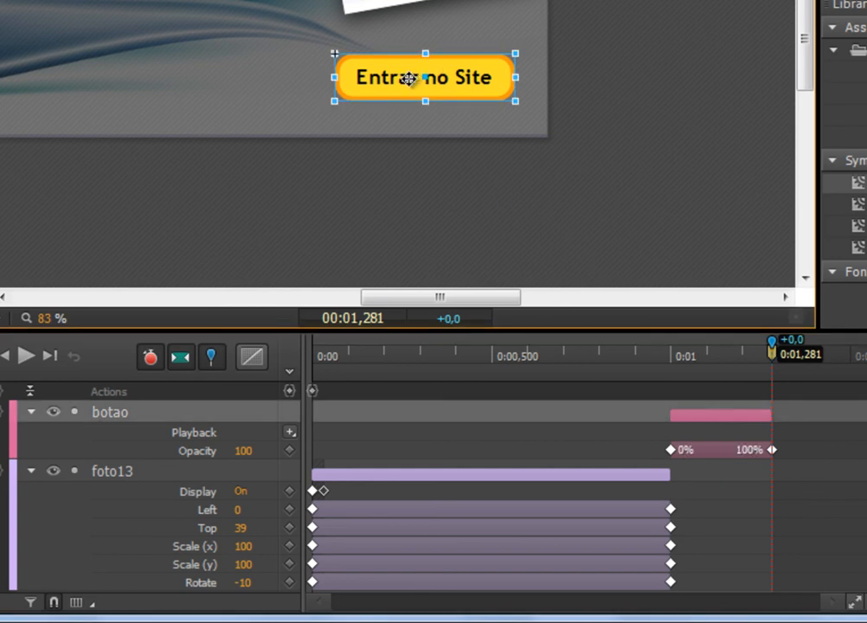
right_click(381, 81)
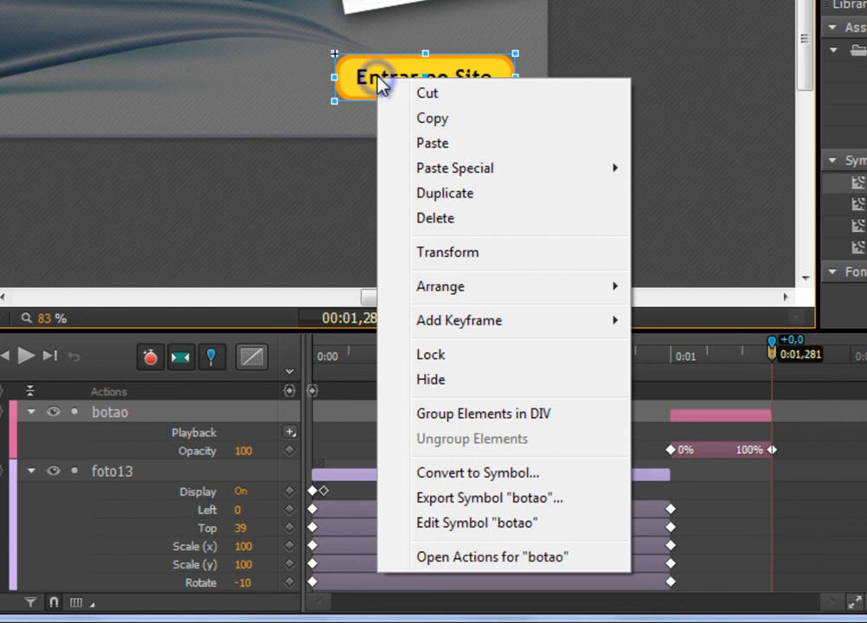
click(491, 561)
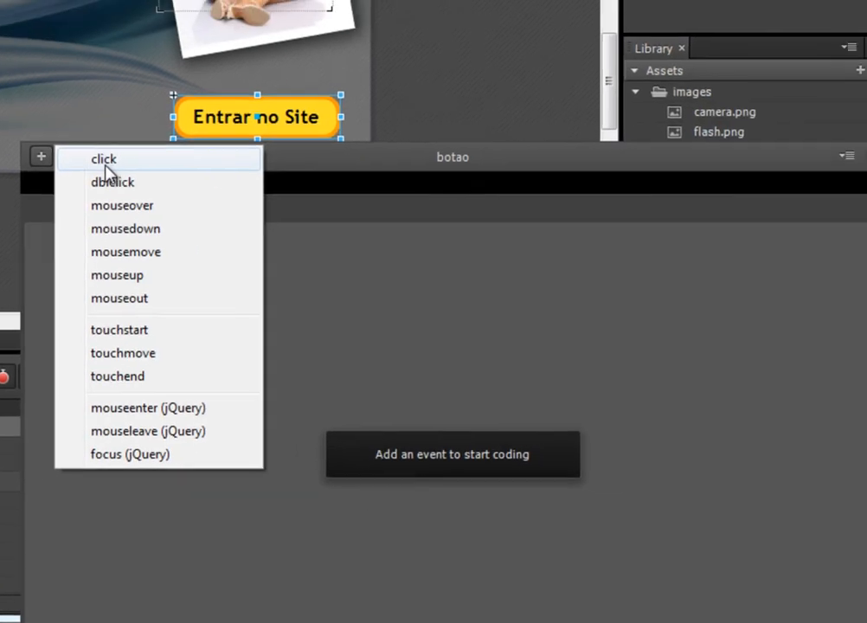
click(260, 122)
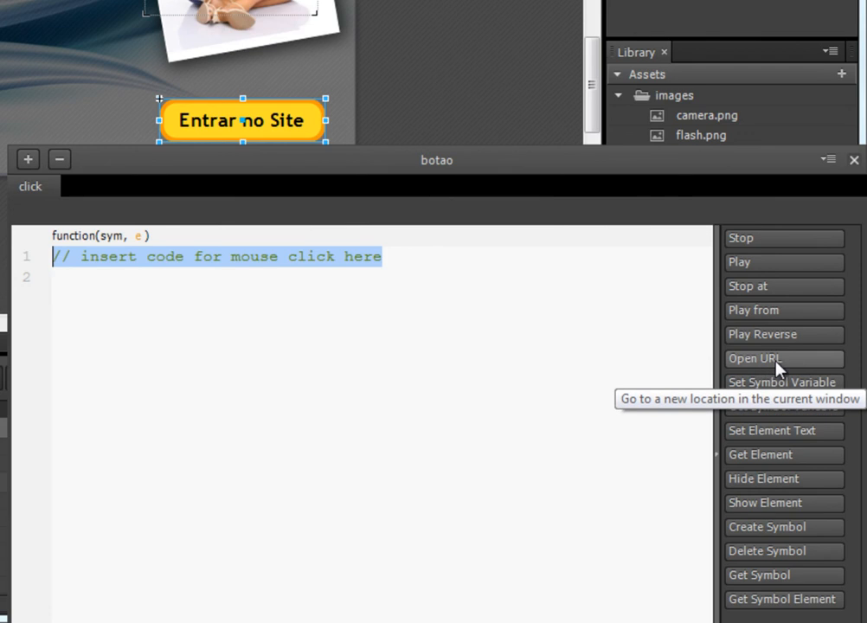
click(777, 363)
click(337, 299)
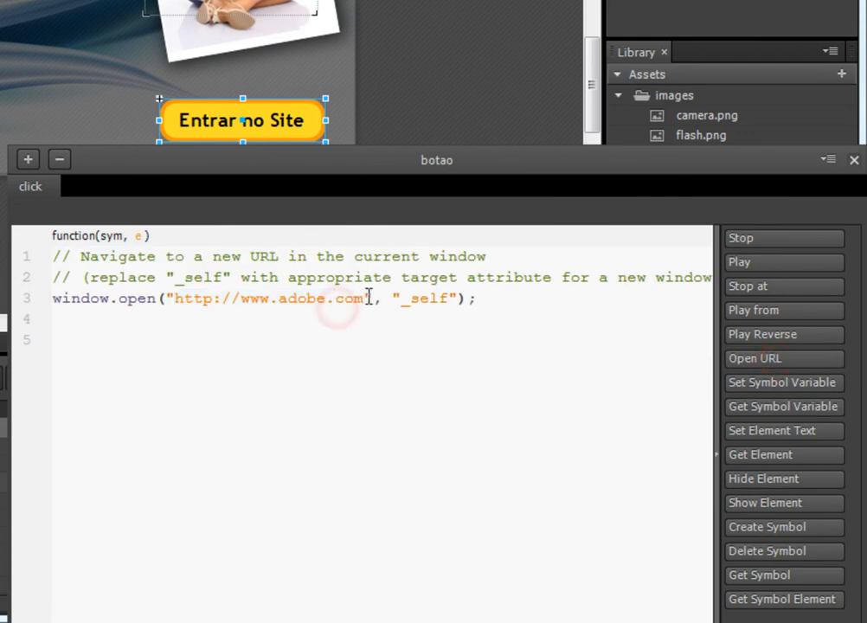
drag(364, 298, 279, 298)
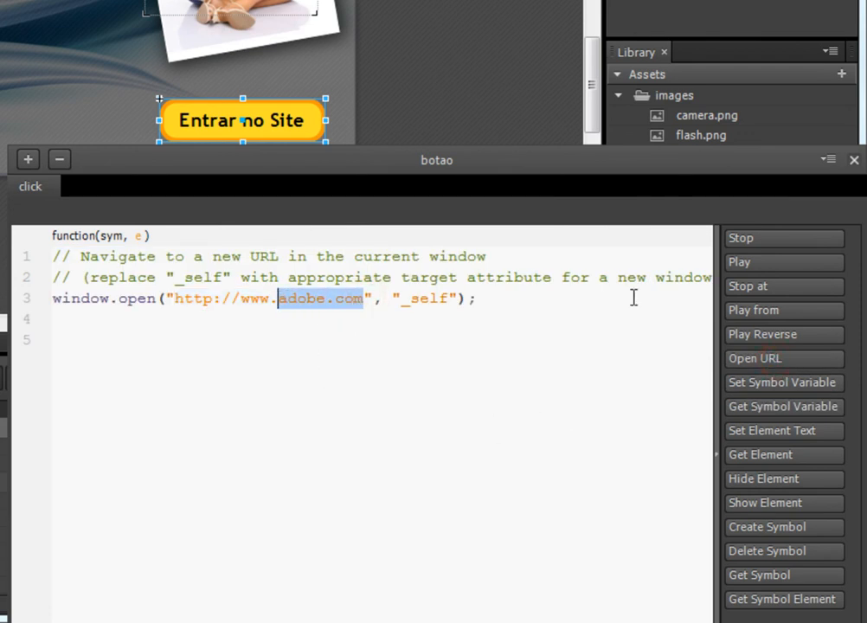
text(virtu)
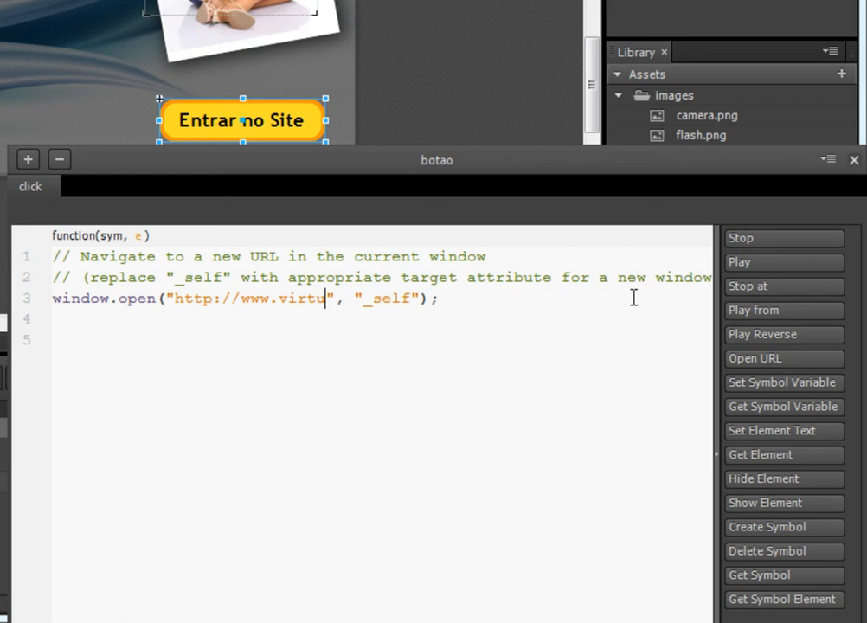
text(smedia)
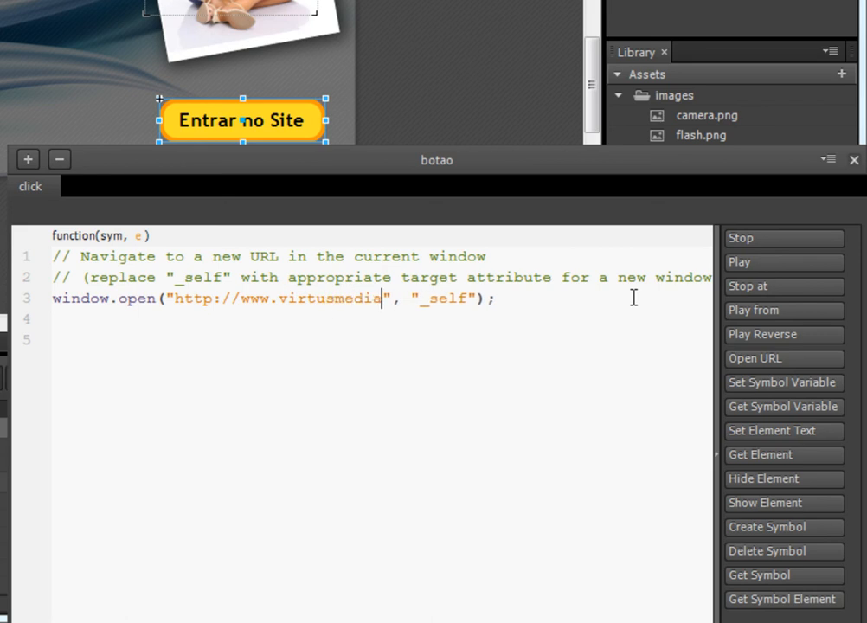
text(.com.br)
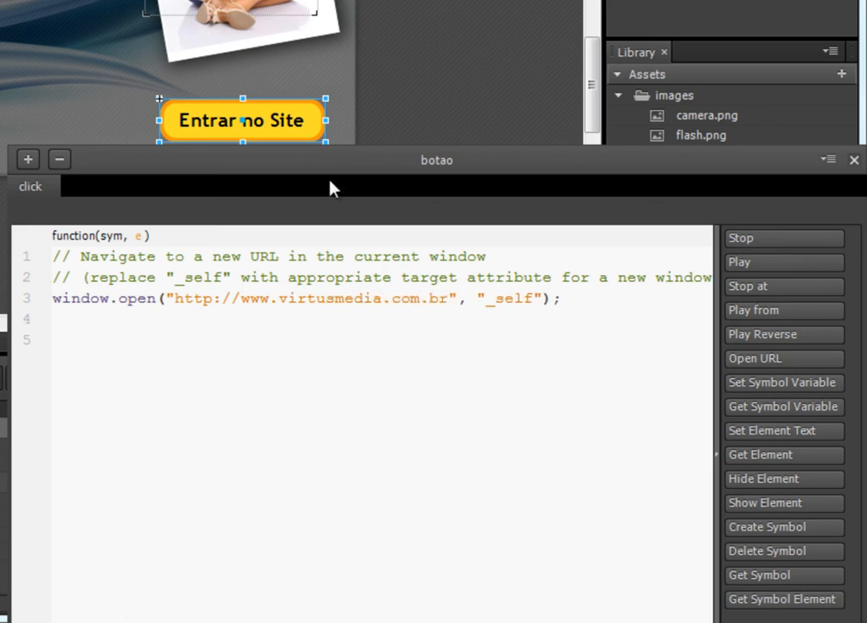
drag(342, 160, 554, 52)
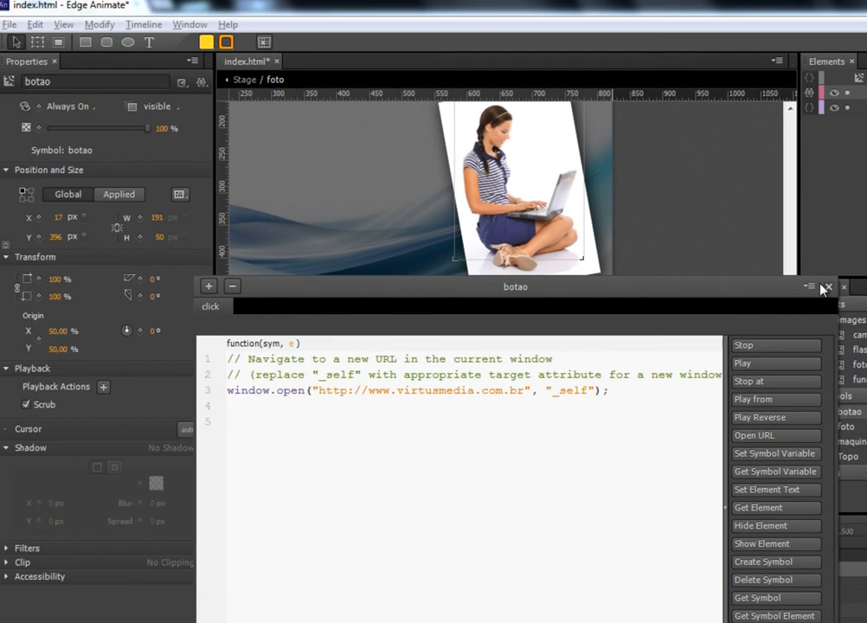
click(825, 287)
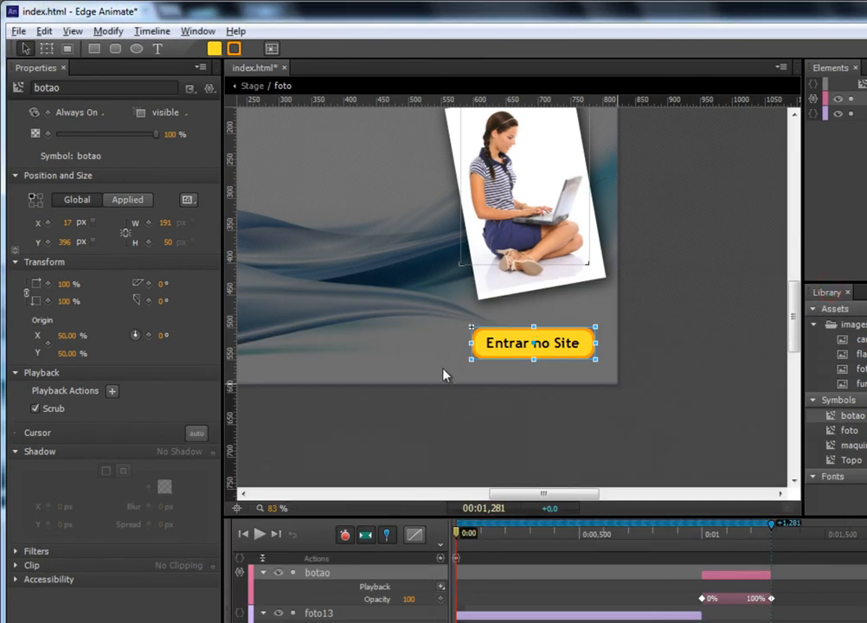
Save the page and test the "Entrar no Site" button's link in the browser preview
key(ctrl+s)
key(ctrl+Return)
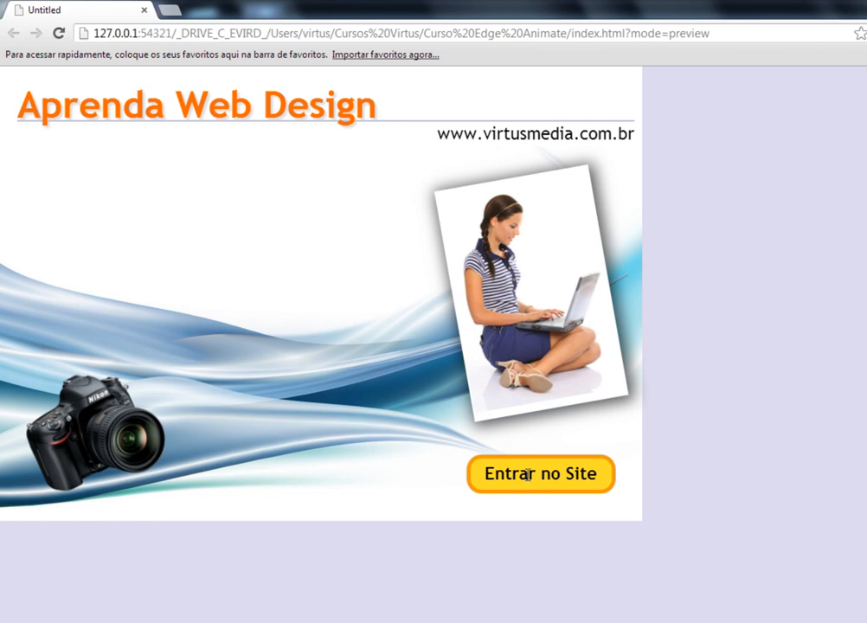
click(537, 472)
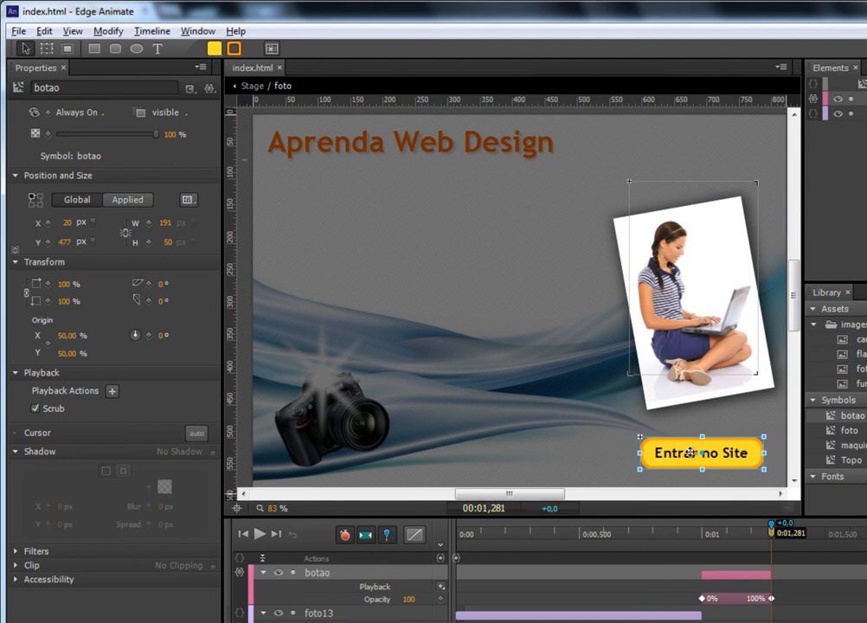
Set the botao instance's mouse cursor to pointer
click(195, 437)
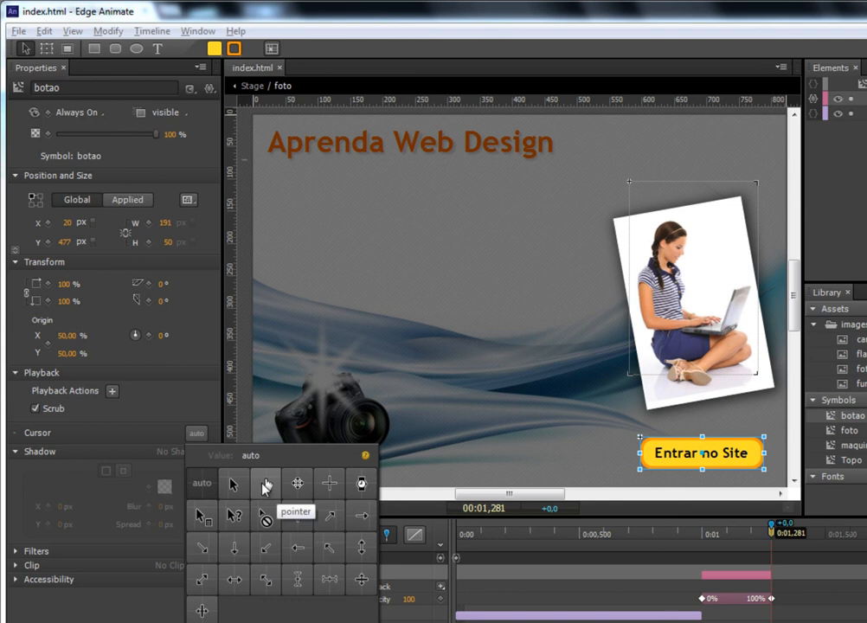
click(265, 487)
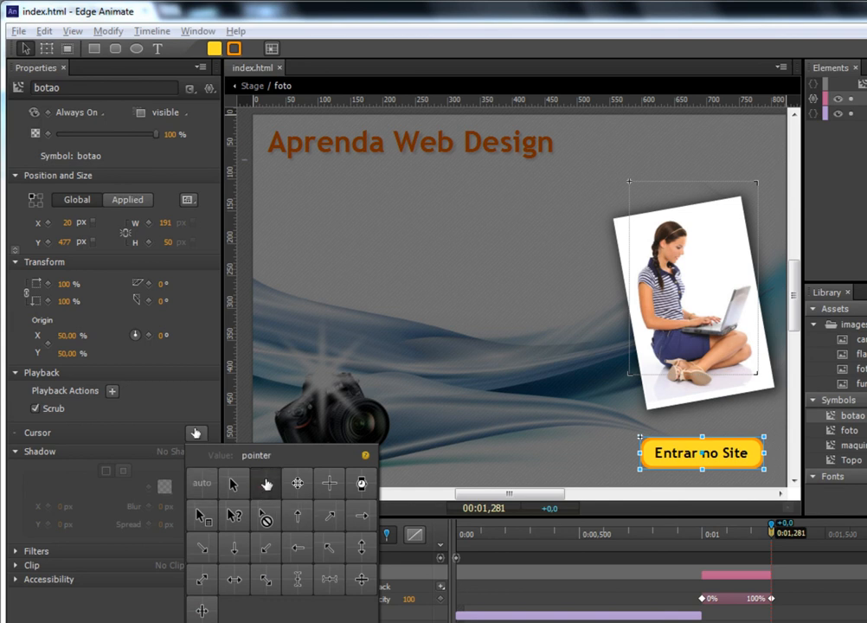
click(664, 457)
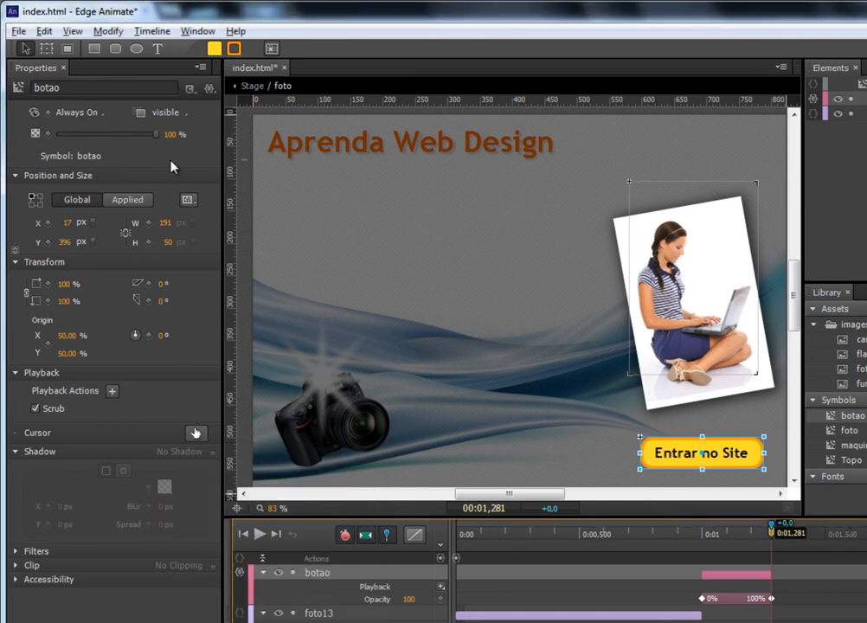
click(19, 32)
click(48, 140)
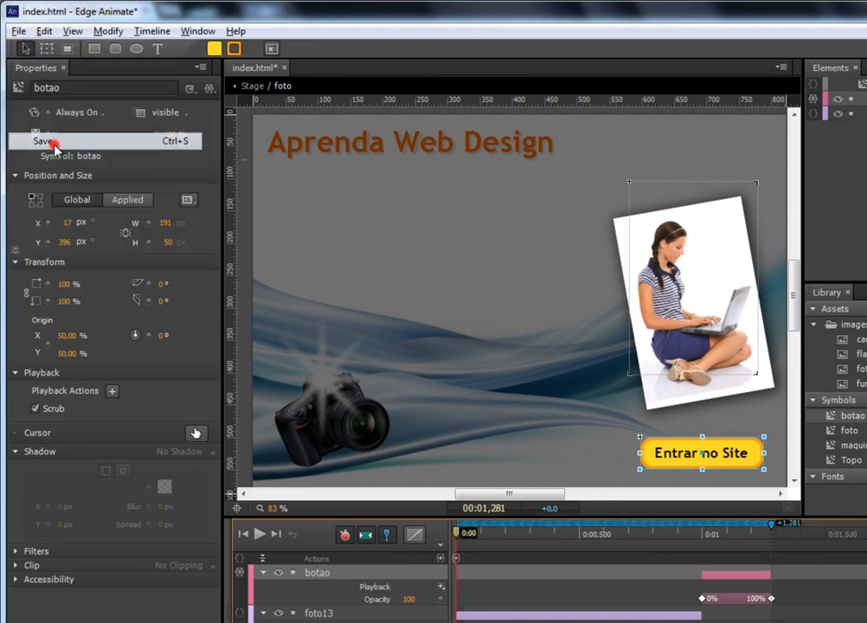
key(ctrl+Return)
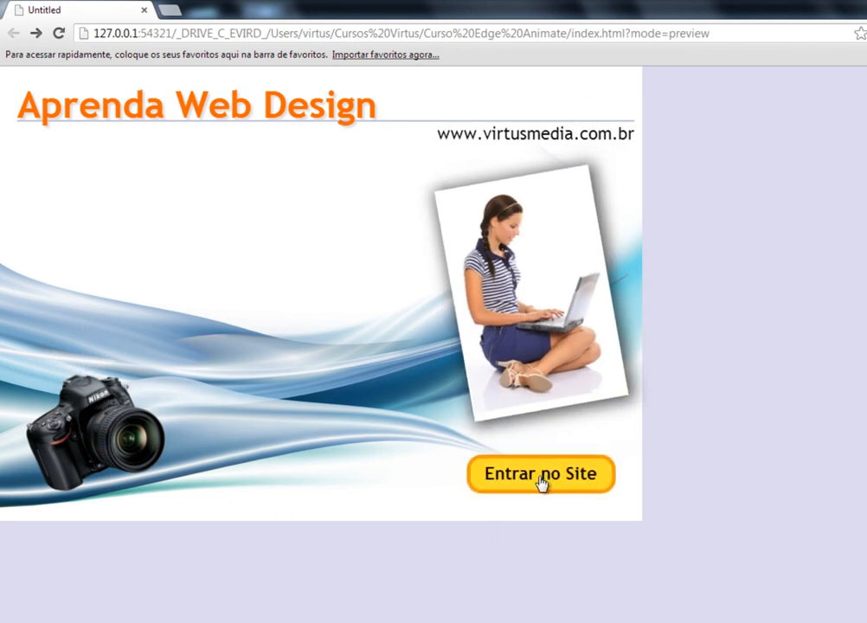
click(543, 481)
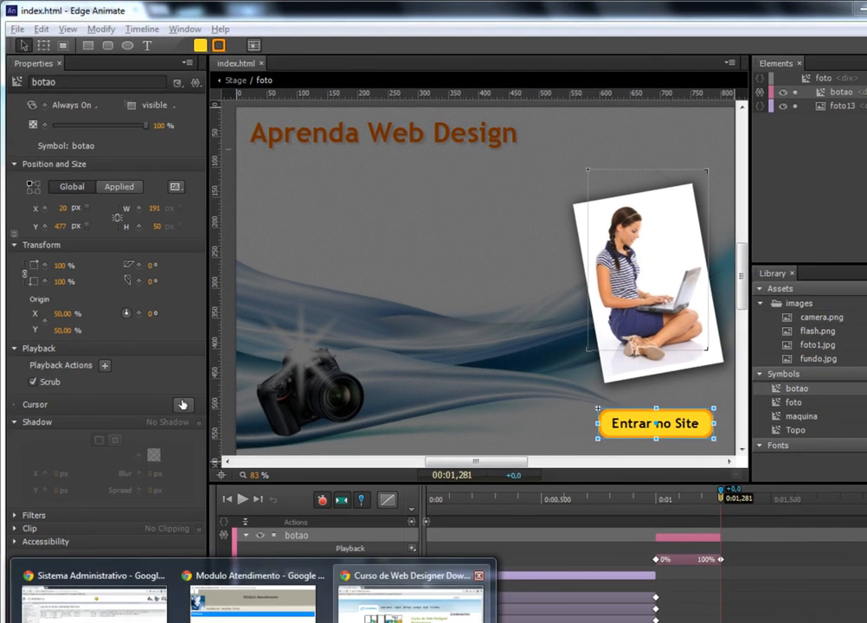
click(355, 617)
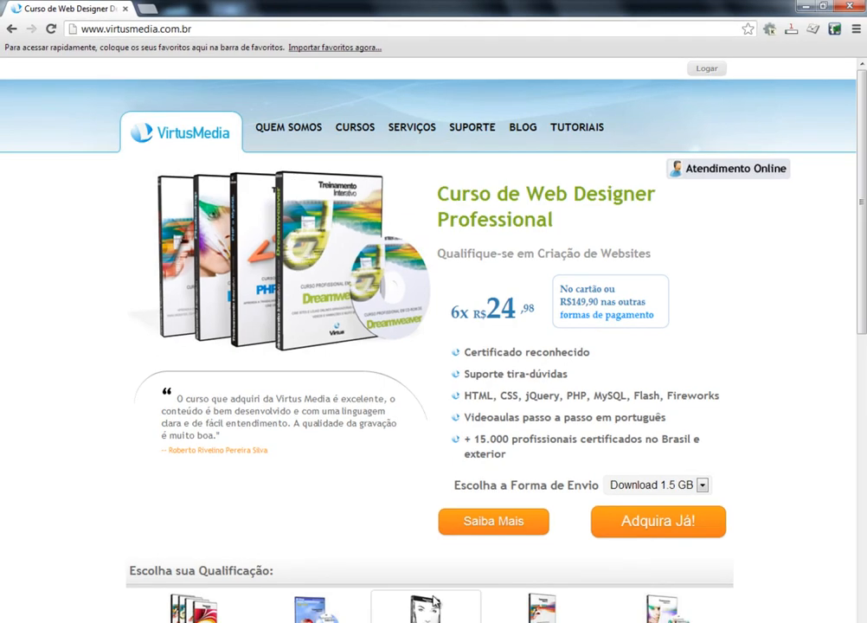